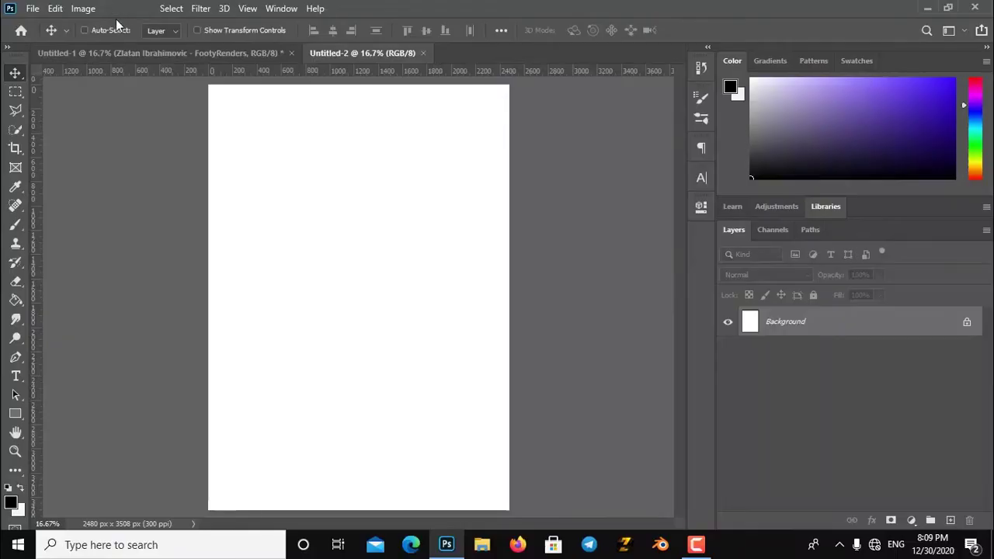
Step: Drag the San-Siro-4 and city_of_manchester_stadium12 layers from the Zlatan poster into blank Untitled-2
left_click(163, 52)
scroll(911, 488, "down", 3)
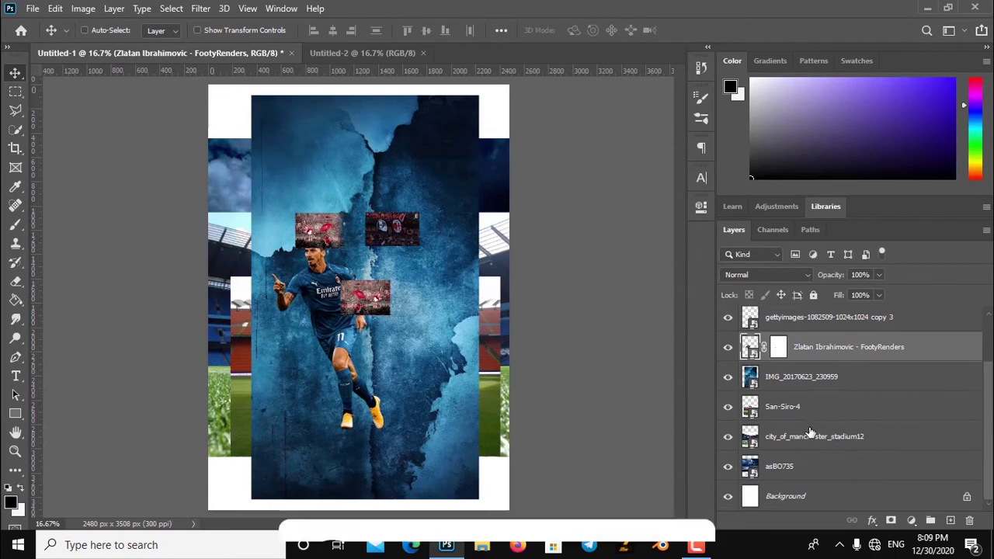
left_click(812, 436)
left_click(811, 412)
left_click(808, 440, "ctrl")
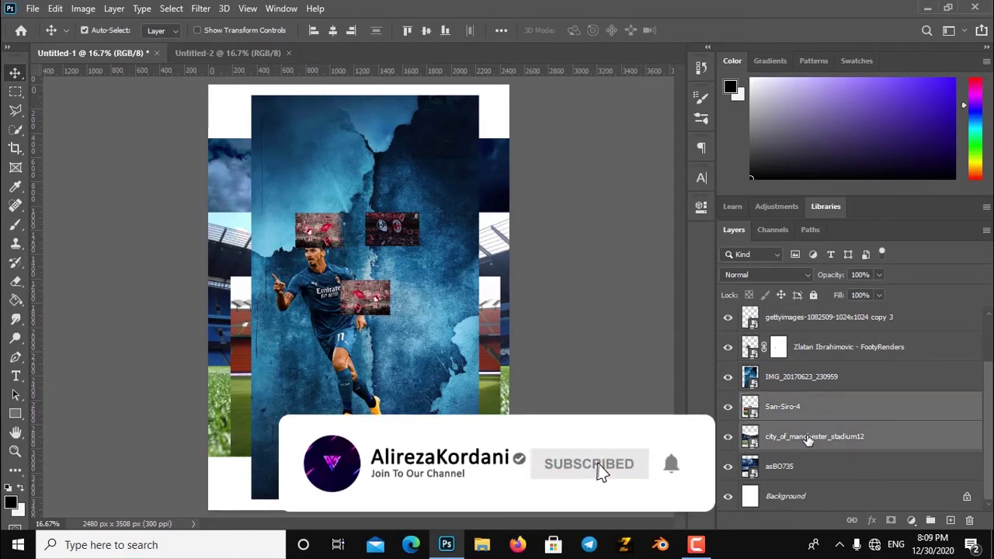
left_click_drag(588, 239, 389, 249)
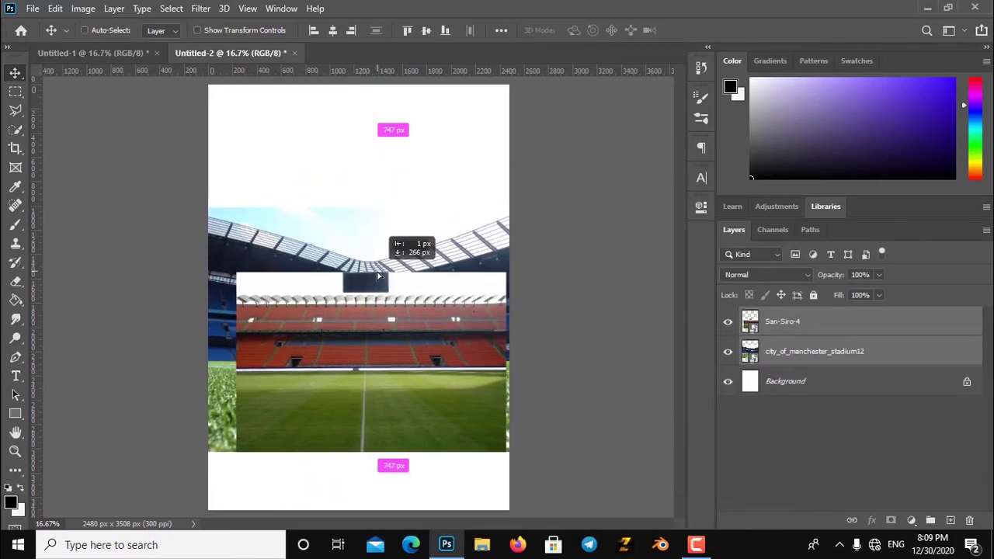
Step: Move both stadium images lower on the canvas and hide San-Siro-4
left_click_drag(388, 249, 390, 250)
left_click_drag(552, 359, 671, 334)
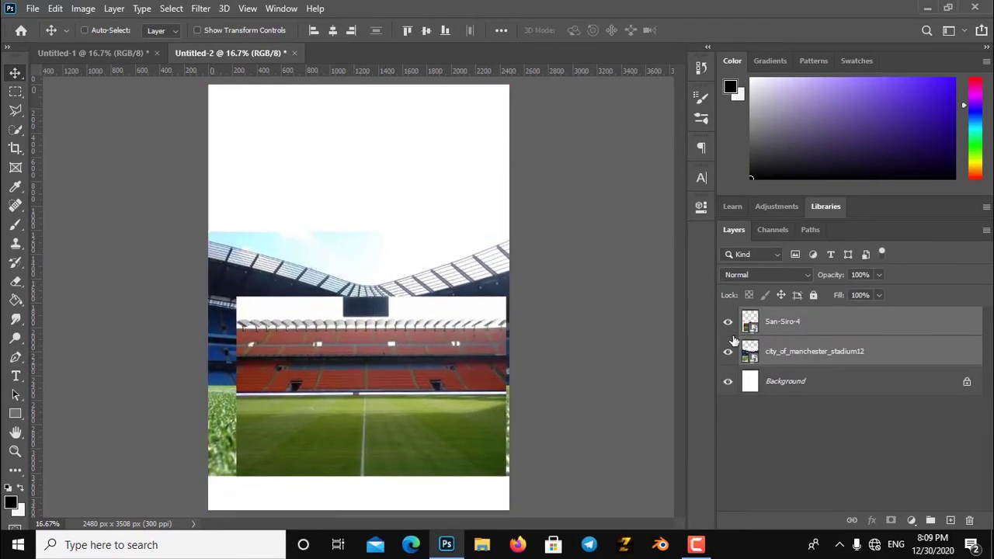
left_click(728, 322)
left_click(792, 353)
Step: Scale up the Manchester stadium photo to span the canvas width down to the bottom edge
left_click(197, 30)
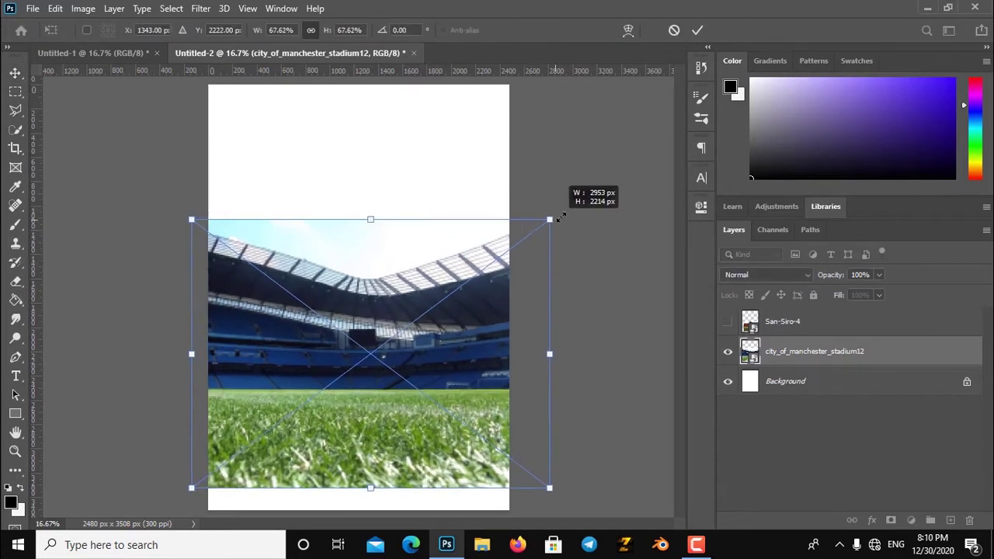
left_click_drag(525, 231, 559, 209)
mouse_move(518, 260)
left_mouse_down()
mouse_move(506, 272)
mouse_move(521, 274)
left_mouse_up()
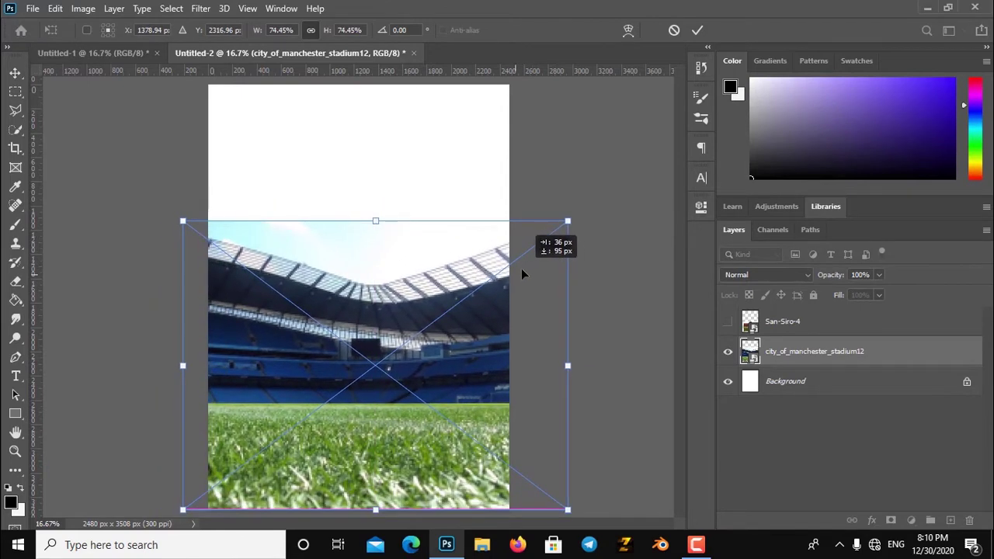
left_click(698, 31)
left_click_drag(398, 354, 384, 356)
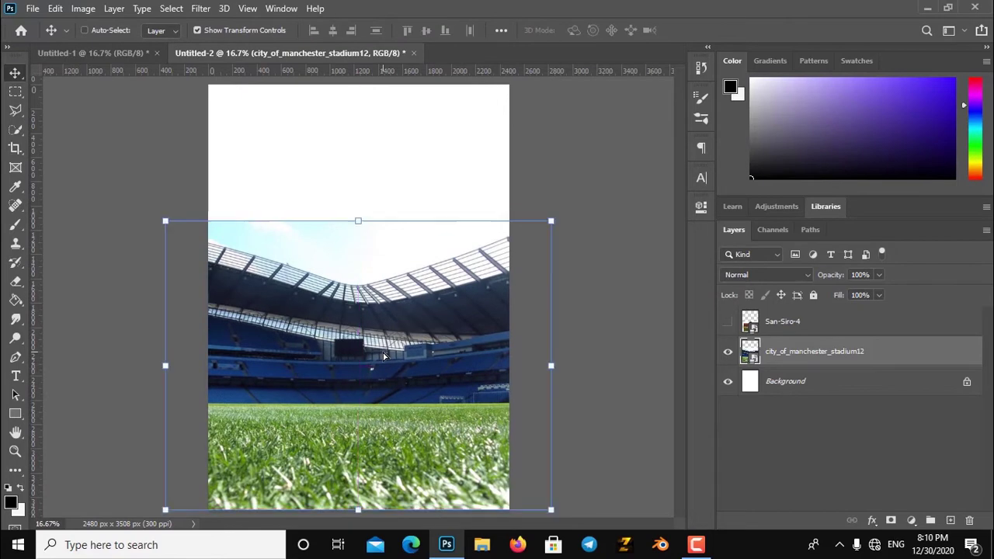
Step: Make San-Siro-4 visible again and zoom in on its stands
left_click(788, 325)
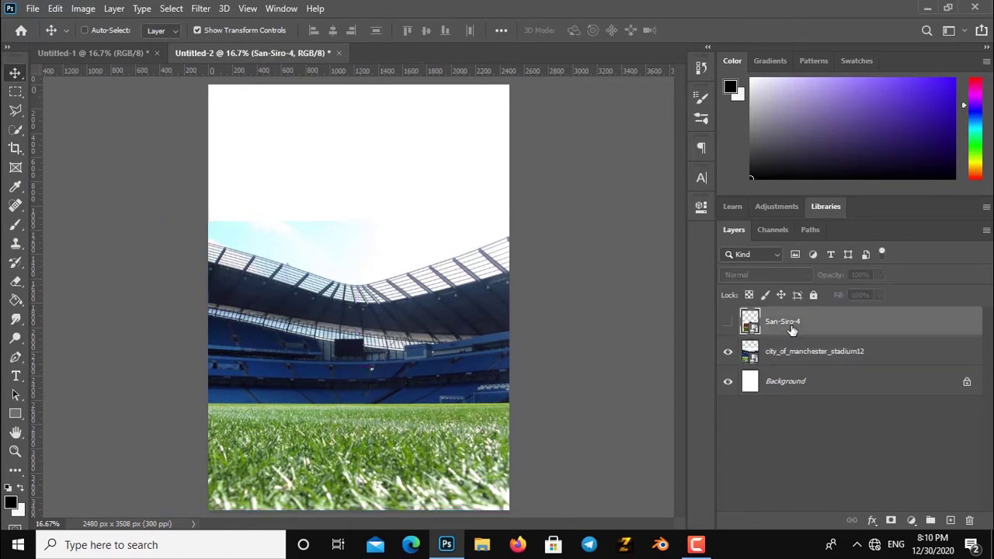
left_click(728, 324)
key("ctrl+plus")
key("ctrl+plus")
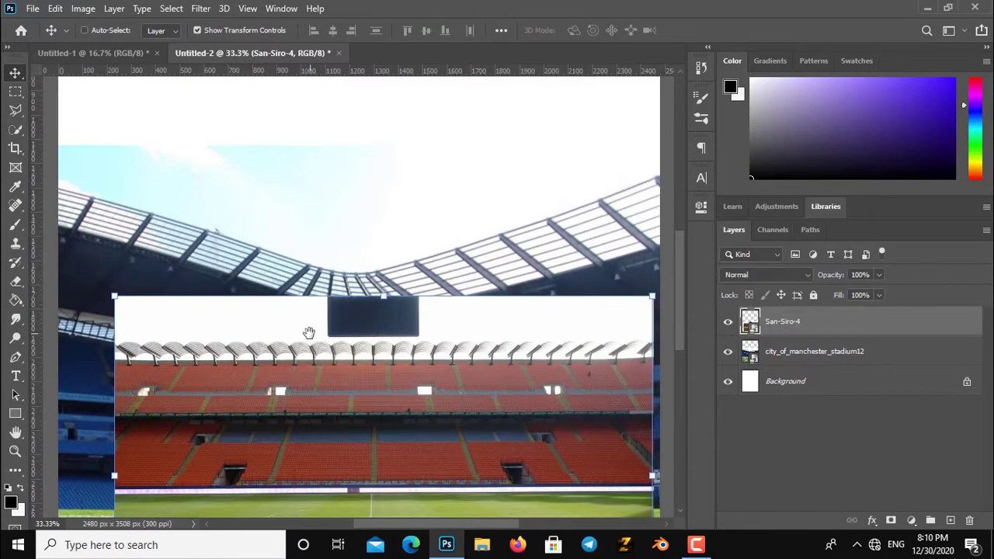
left_click_drag(311, 337, 278, 262)
Step: Add a layer mask to San-Siro-4 and marquee-select its sky and pitch areas
left_click(17, 90)
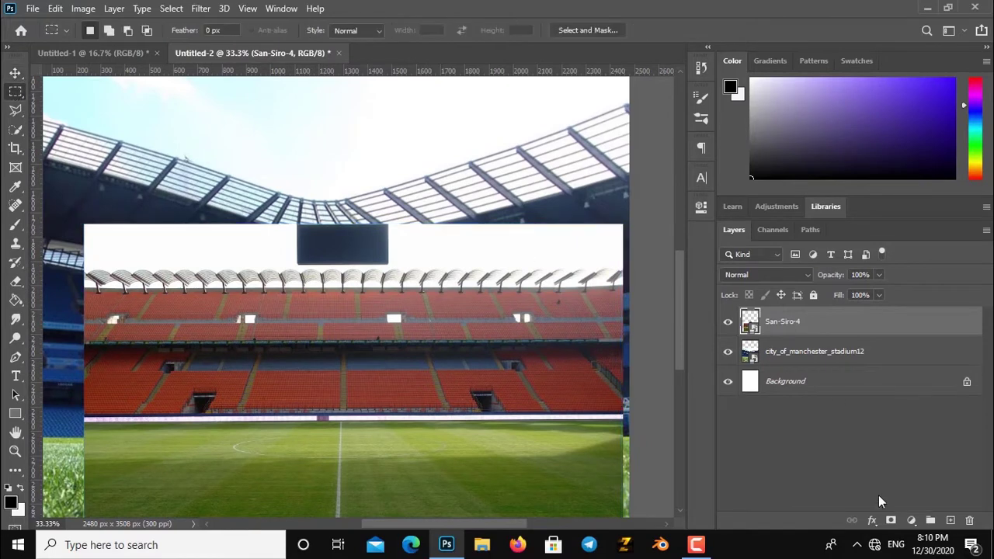
left_click(890, 521)
left_click_drag(72, 167, 637, 281)
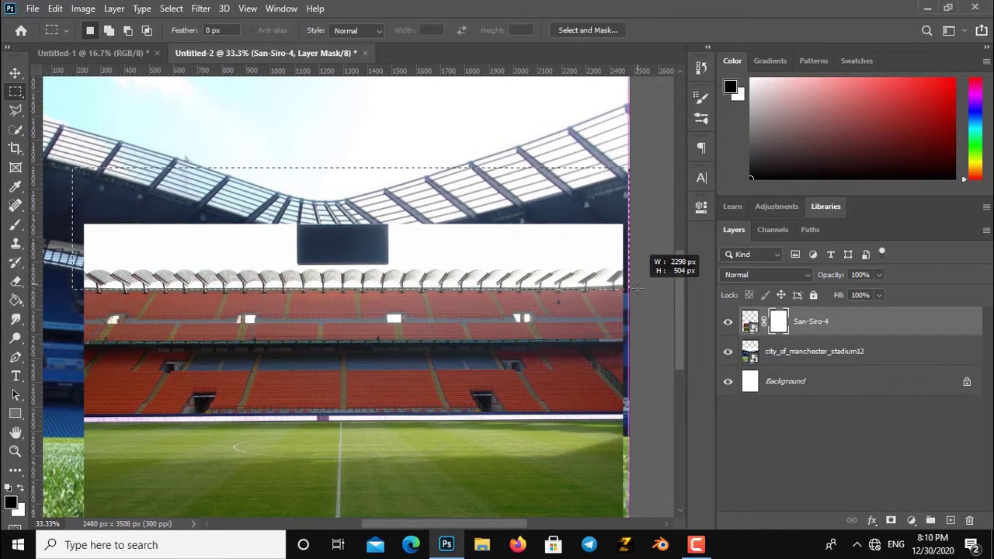
left_click_drag(637, 281, 636, 289)
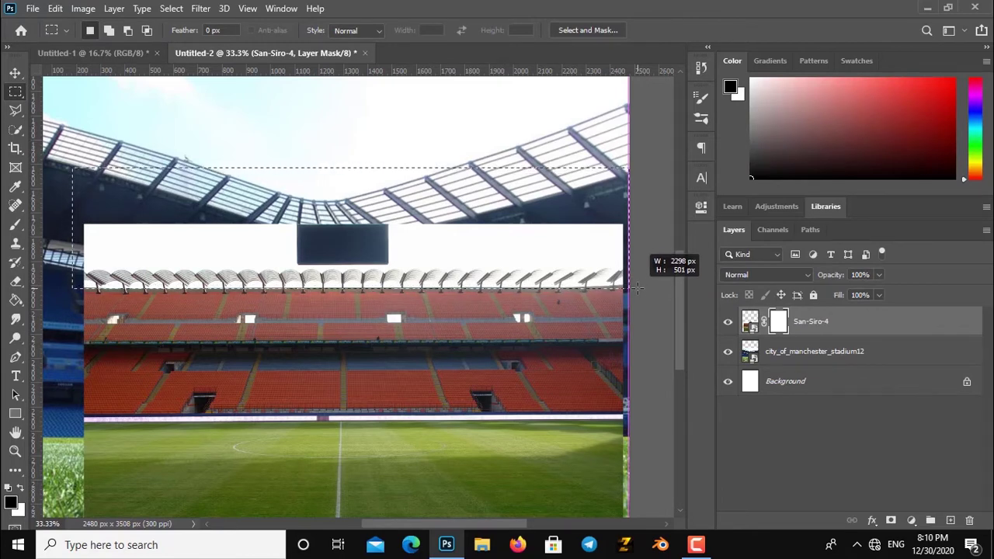
left_click_drag(637, 289, 637, 289)
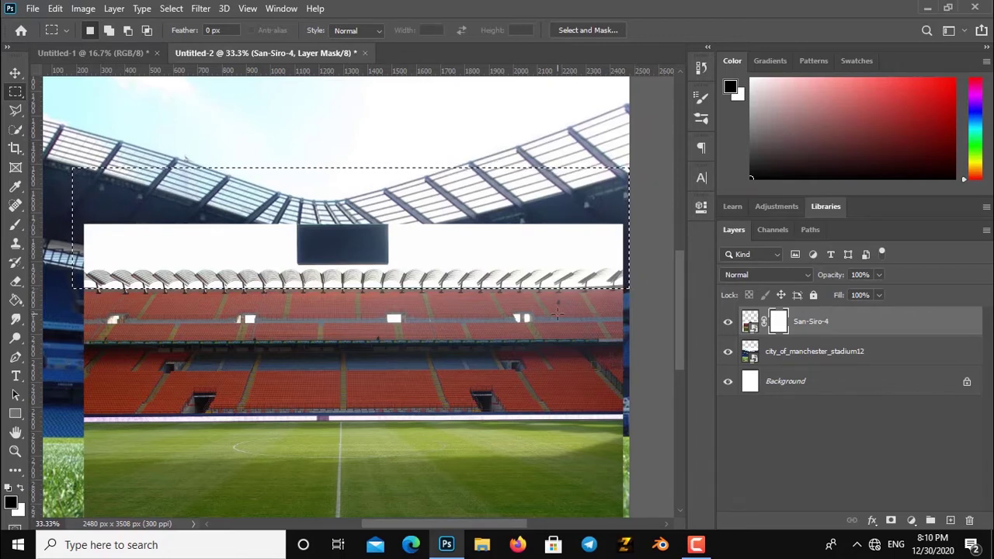
scroll(435, 266, "down", 2)
scroll(224, 365, "down", 1)
mouse_move(84, 480)
left_mouse_down()
mouse_move(650, 310)
mouse_move(649, 288)
left_mouse_up()
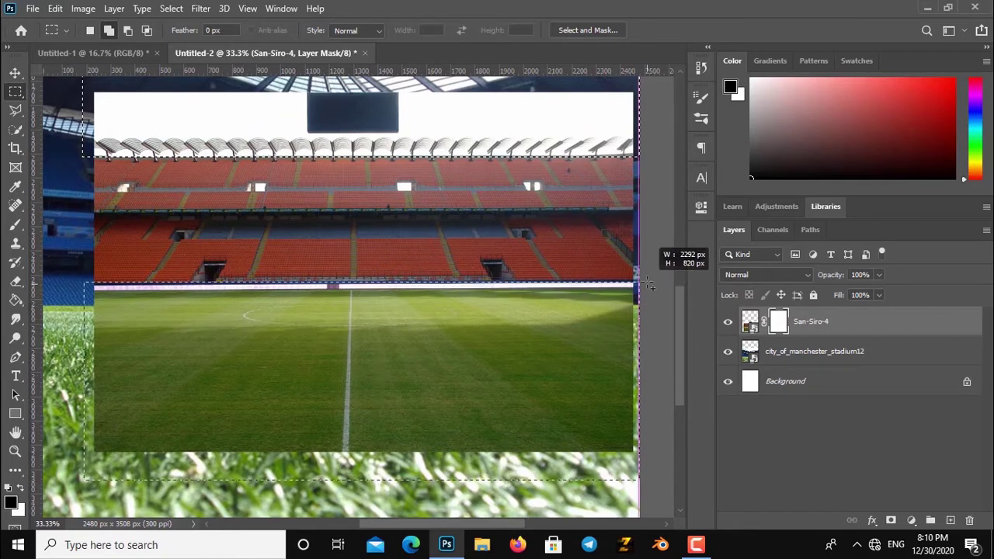
left_click_drag(648, 289, 648, 292)
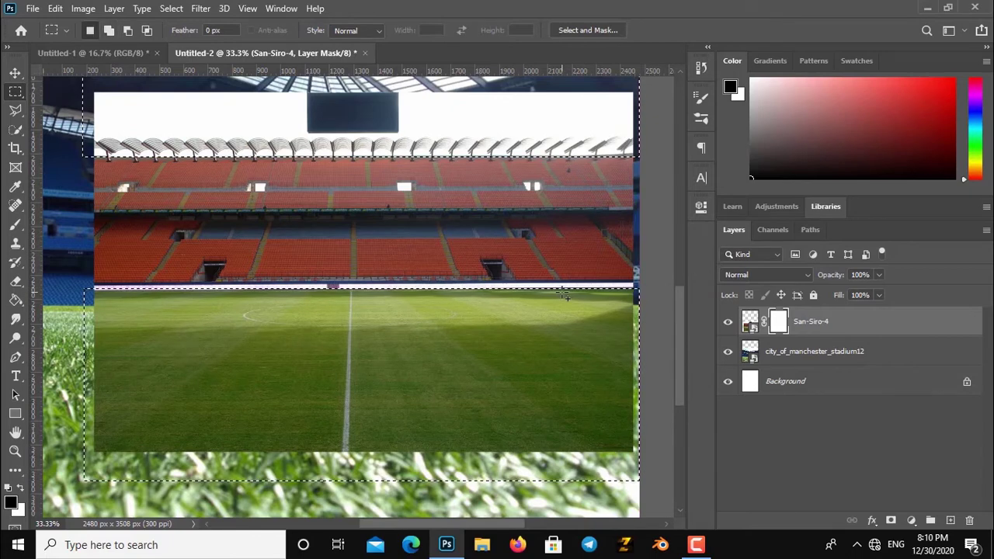
Step: Fill the selected mask areas with black to hide San Siro's sky and pitch, then deselect
left_click(22, 487)
key("Delete")
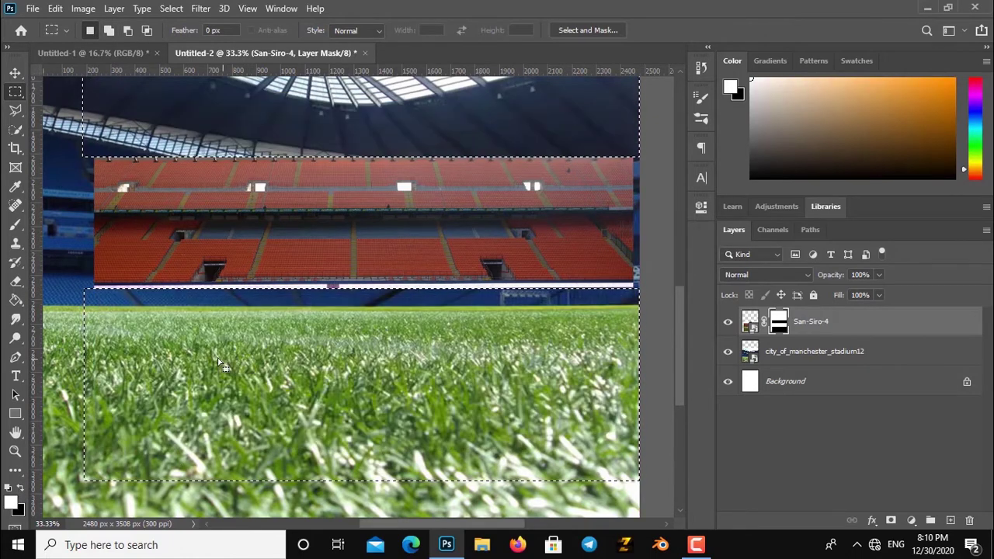
key("ctrl+d")
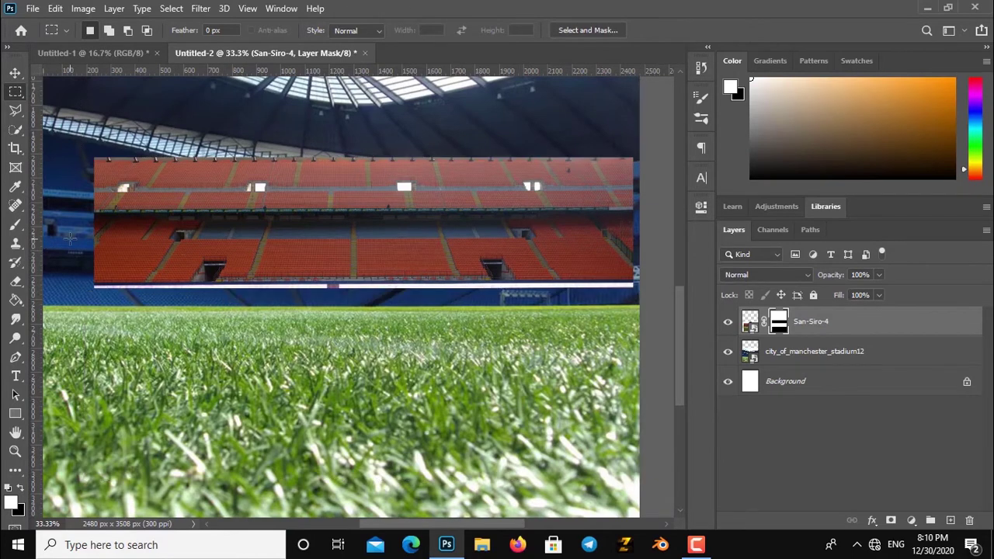
key("ctrl+minus")
key("ctrl+minus")
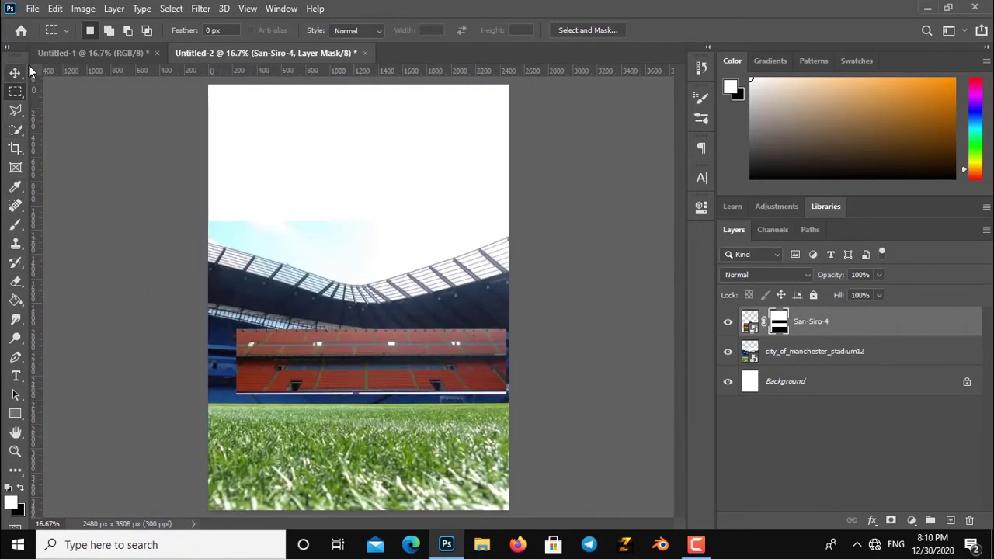
key("v")
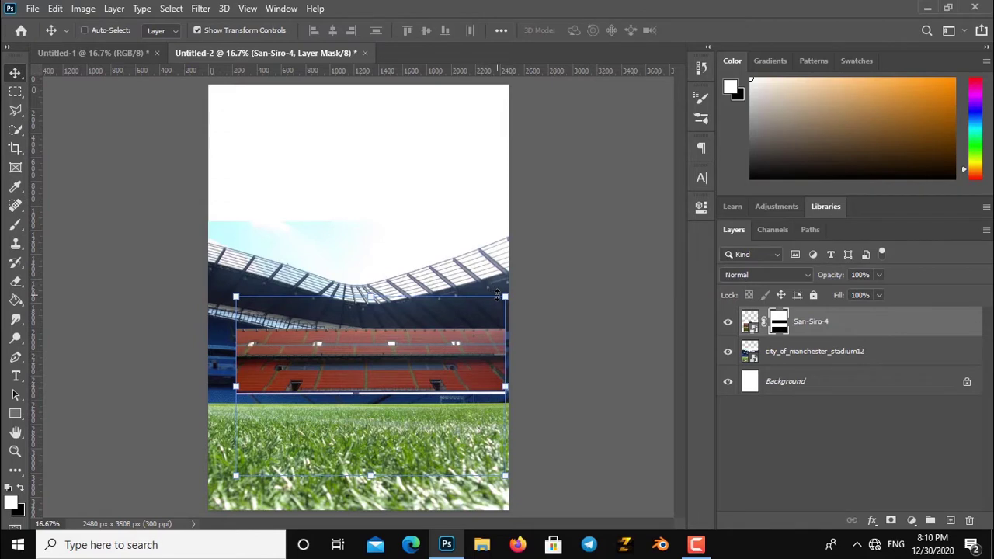
Step: Scale San-Siro-4 so its stands span the canvas width, then mask city_of_manchester_stadium12
left_click_drag(498, 295, 543, 272)
left_click_drag(487, 333, 473, 341)
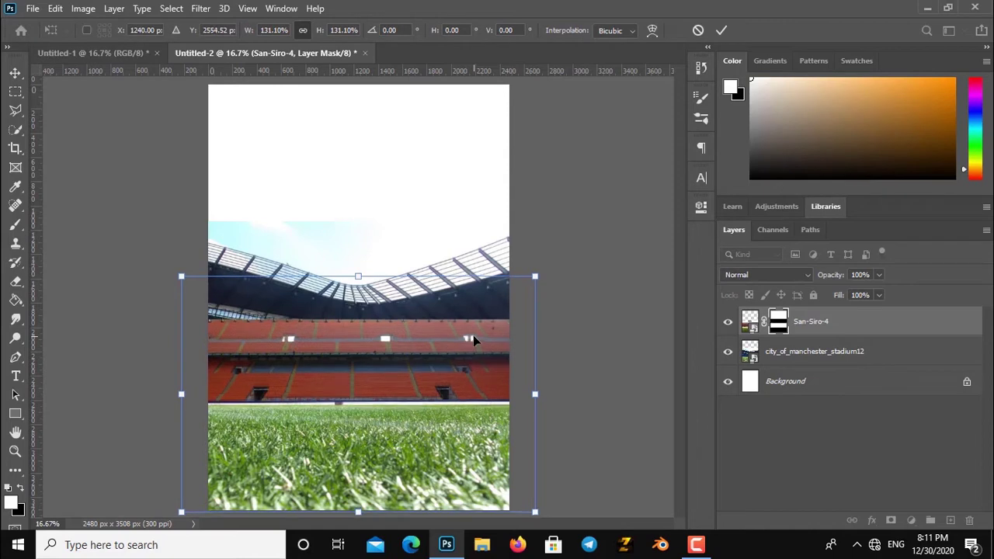
left_click(722, 32)
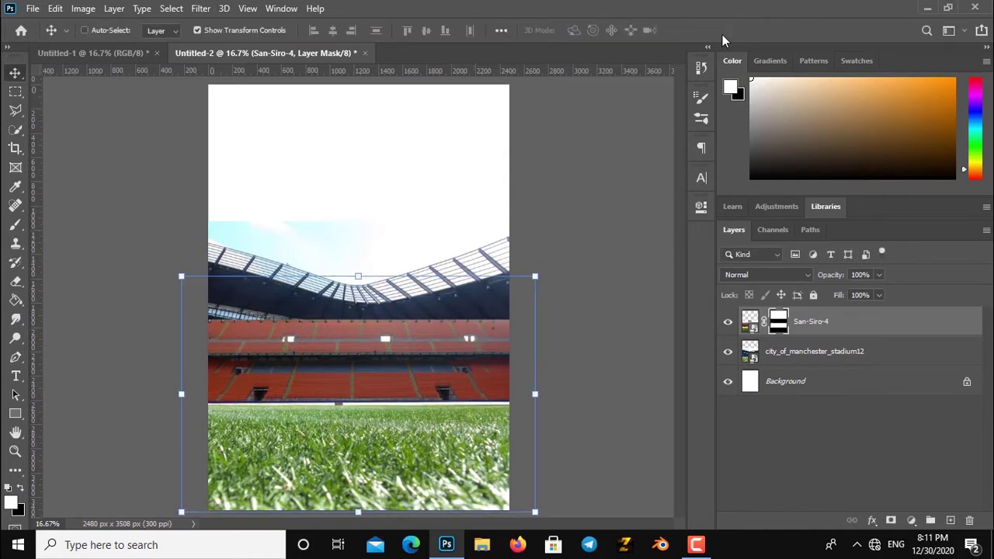
left_click(225, 31)
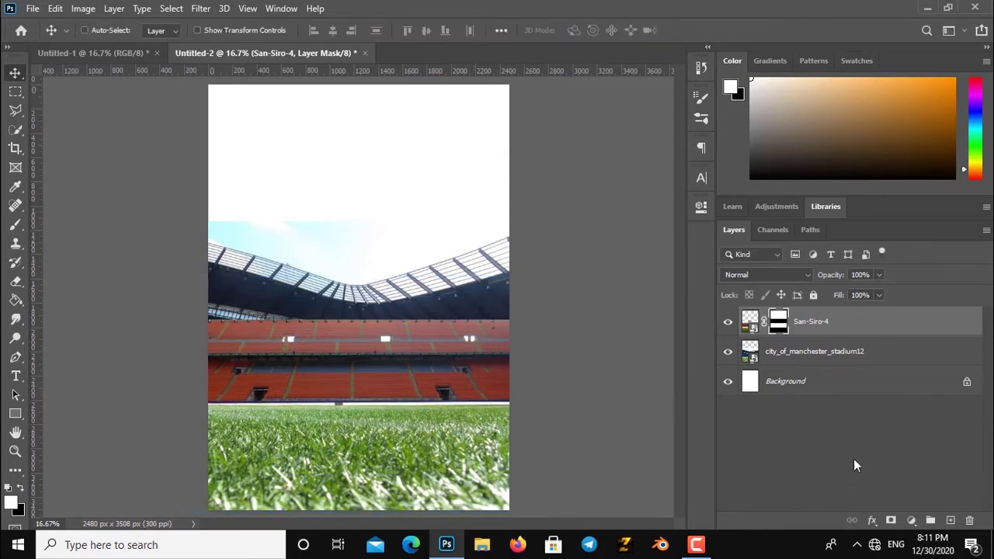
left_click(760, 355)
left_click(891, 520)
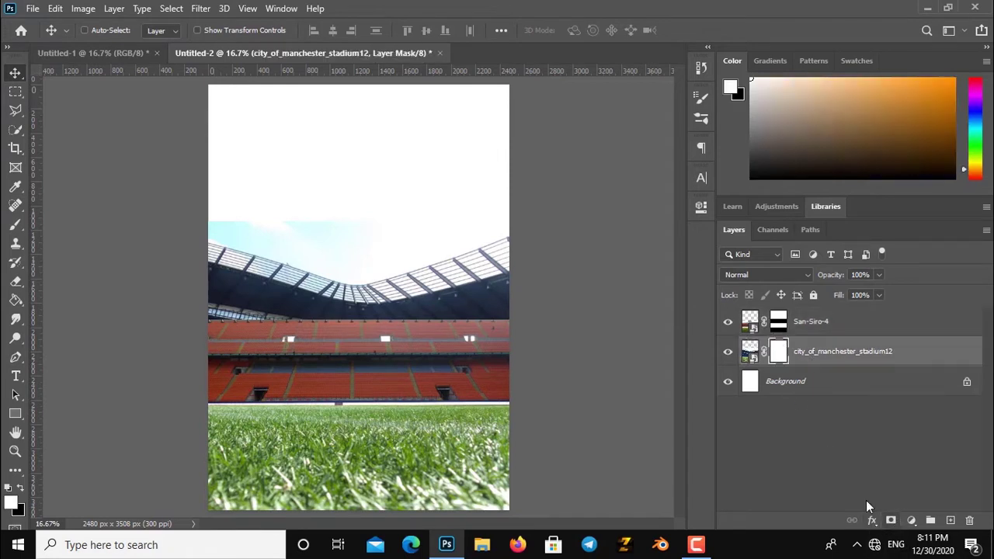
Step: Mask out the Manchester roof and sky above the stands, leaving white, then return to Untitled-1
left_click(13, 91)
key("ctrl+minus")
left_click_drag(172, 120, 509, 341)
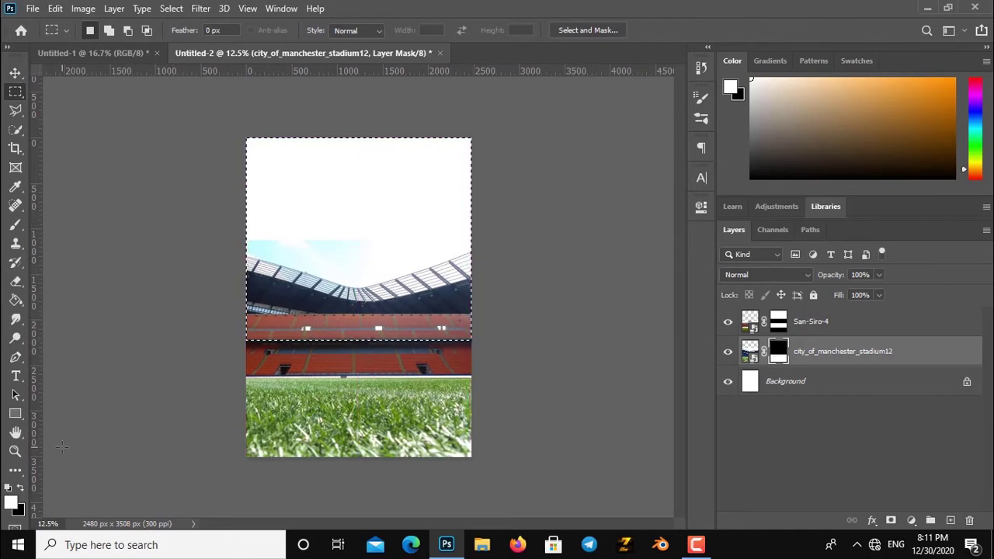
left_click(10, 501)
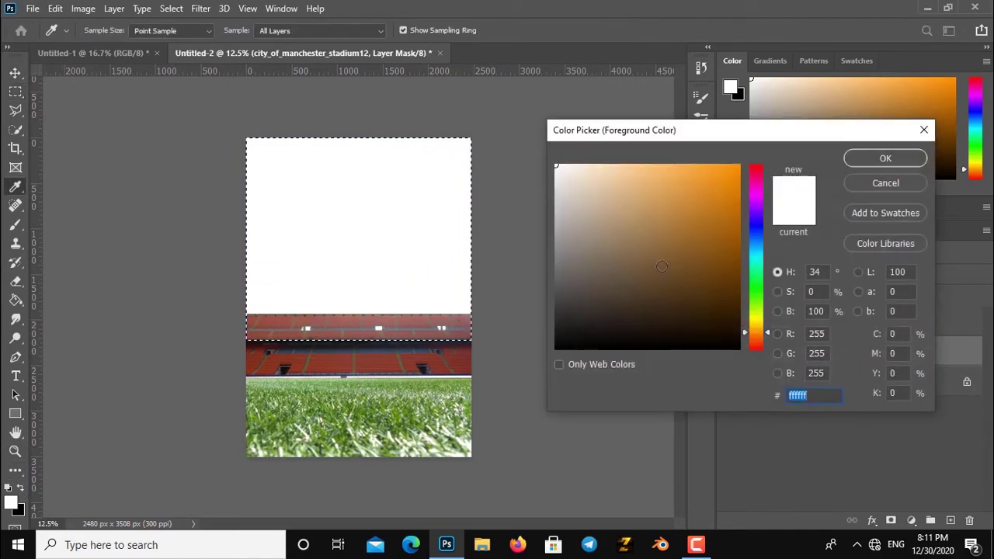
key("Return")
key("ctrl+d")
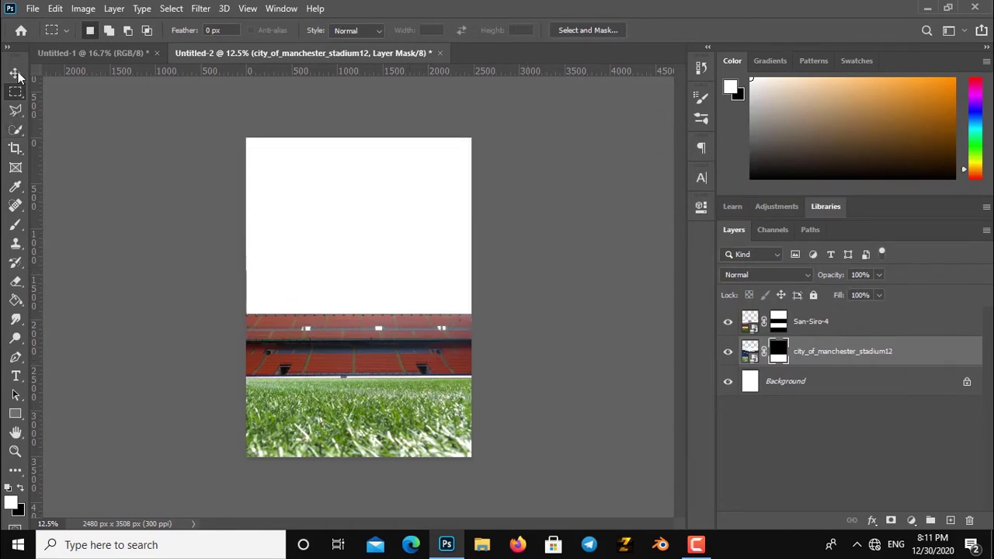
left_click(15, 74)
left_click(124, 52)
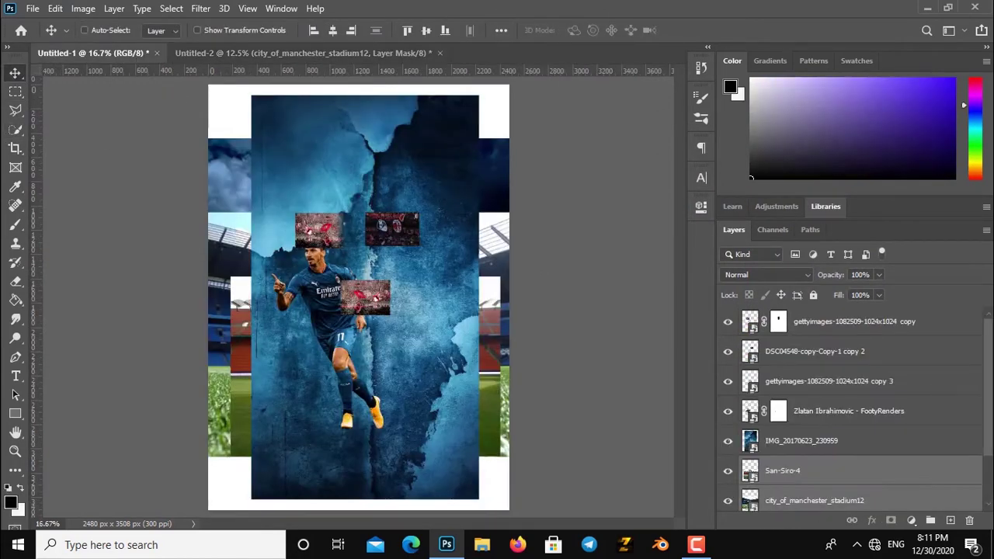
Step: Copy the asBO735 stormy sky layer from the Zlatan poster
left_click_drag(986, 443, 986, 481)
left_click(870, 467)
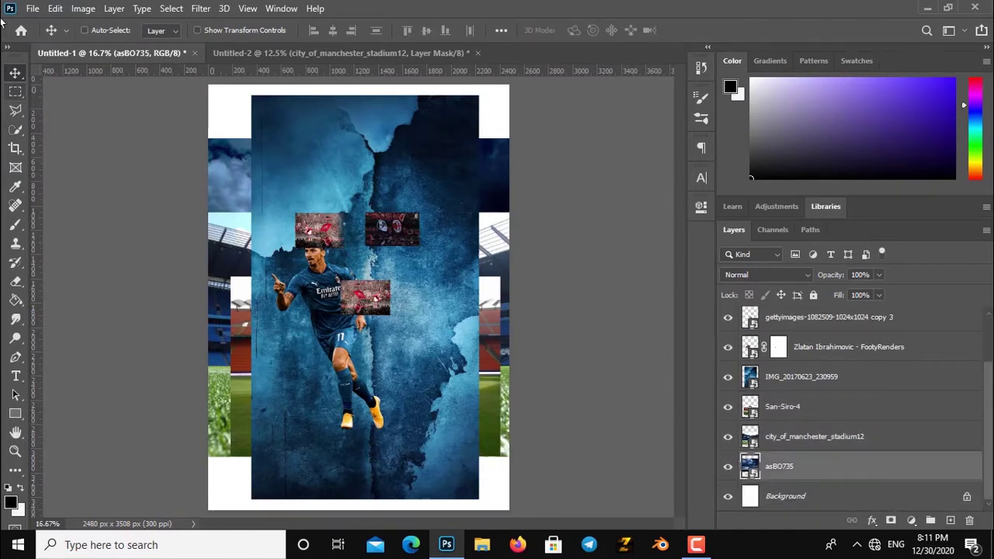
left_click(55, 8)
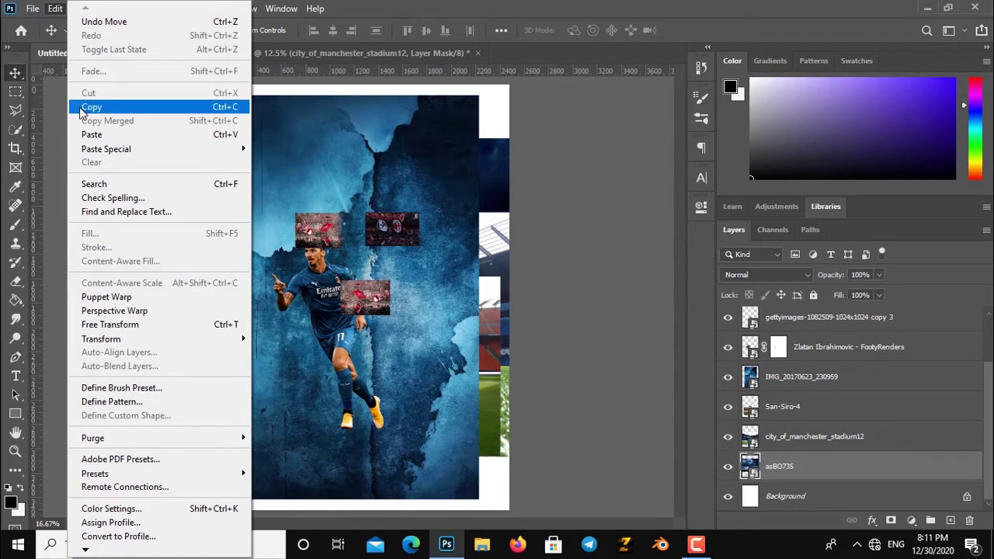
left_click(84, 110)
Step: Paste the sky into Untitled-2 beneath city_of_manchester_stadium12 and move it up to the canvas top
left_click(248, 53)
left_click(55, 8)
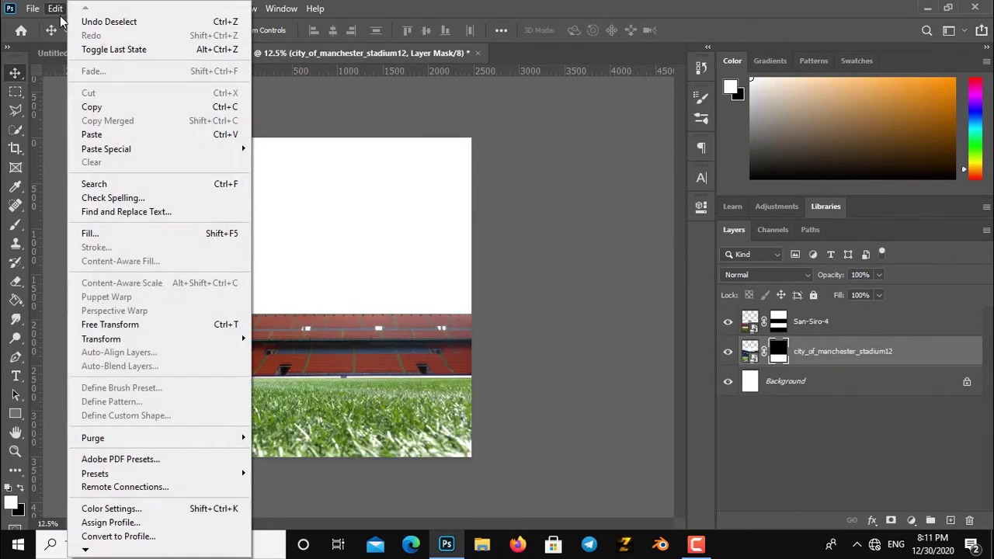
left_click(91, 135)
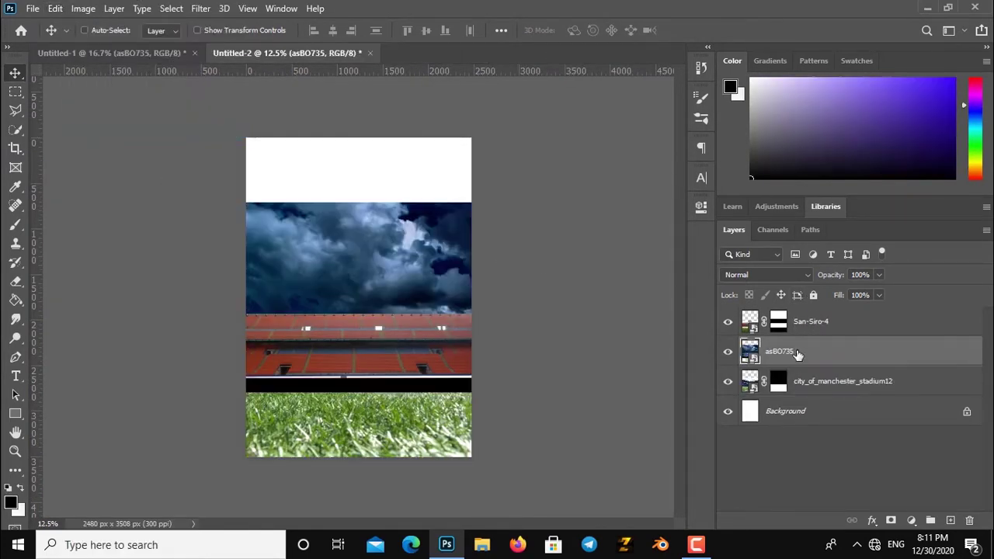
left_click_drag(802, 353, 789, 396)
left_click_drag(378, 226, 378, 210)
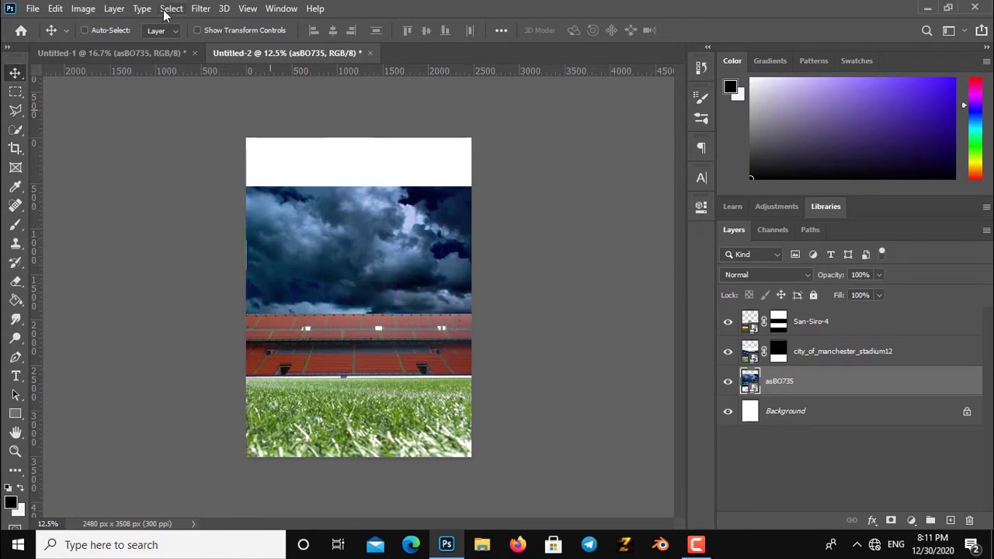
left_click_drag(439, 200, 436, 153)
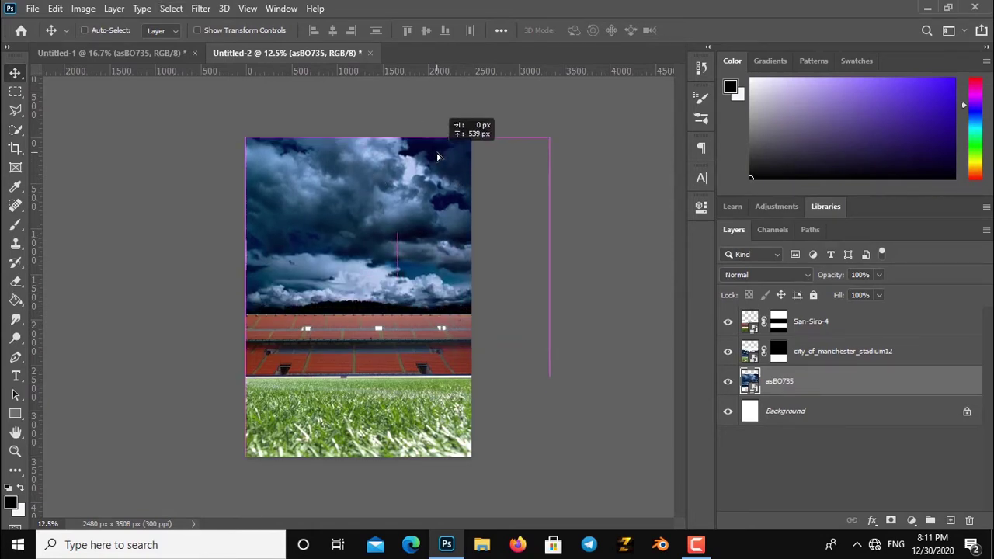
Step: Scale up and reposition the stormy sky to cover the upper canvas behind the stands
left_click(229, 33)
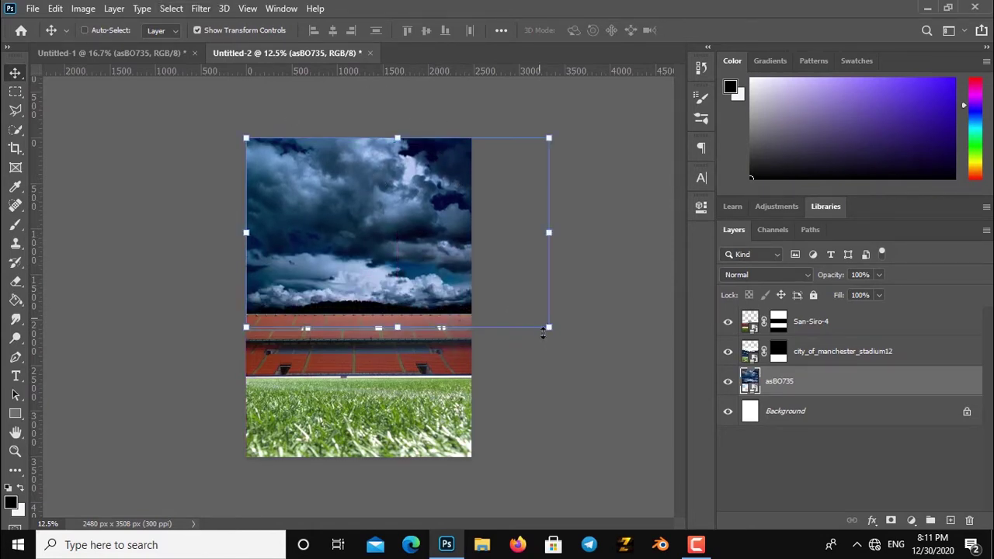
left_click_drag(549, 328, 588, 351)
left_click_drag(517, 300, 465, 309)
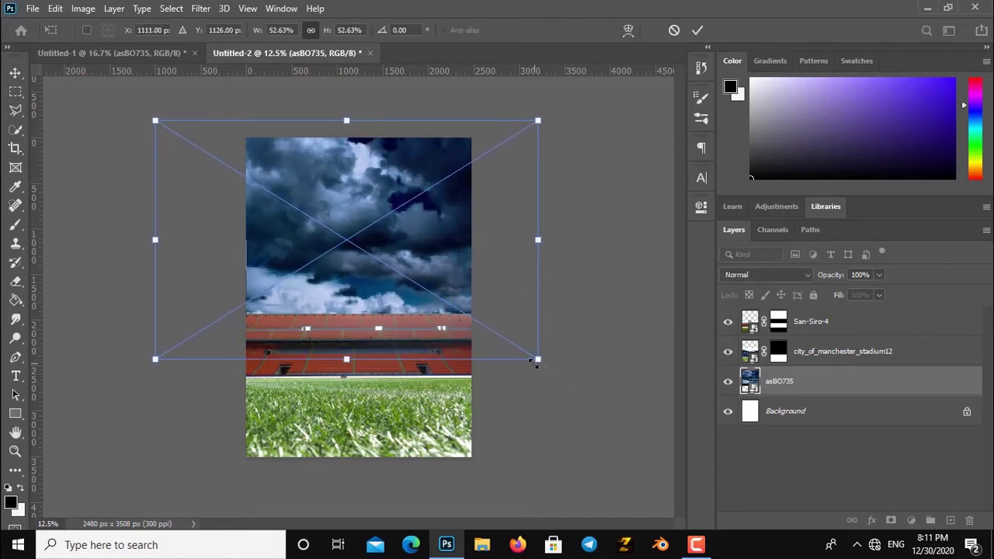
left_click_drag(536, 362, 575, 396)
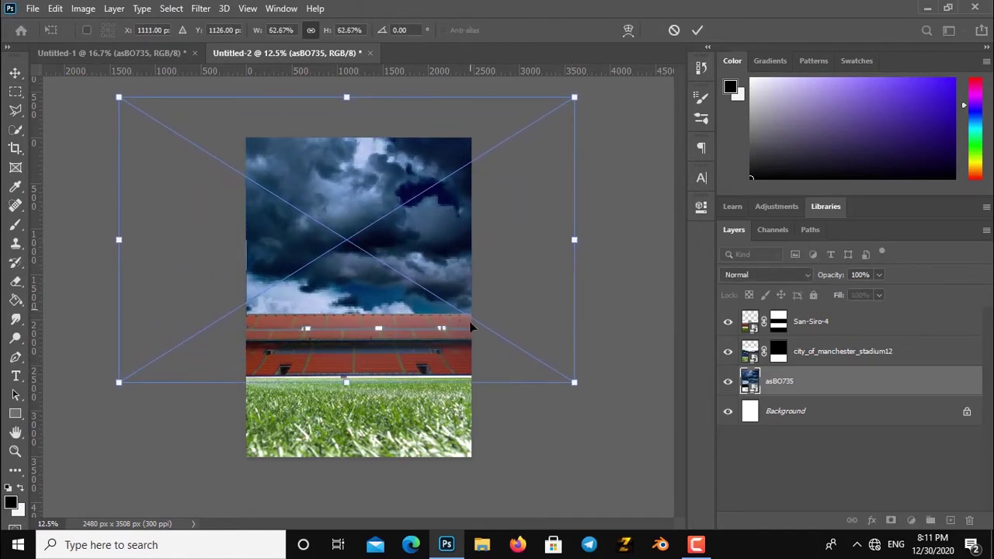
left_click(696, 31)
left_click(199, 31)
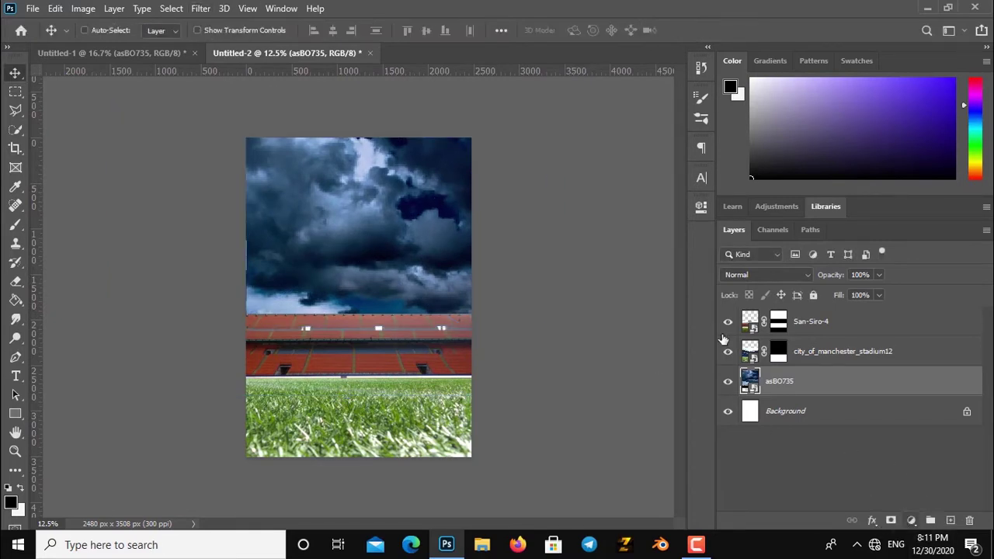
left_click(149, 52)
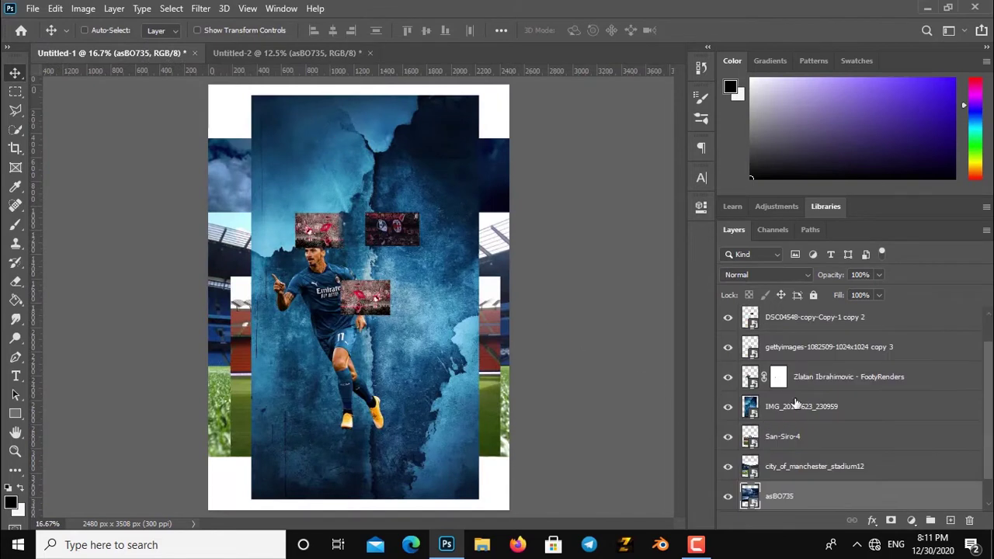
Step: Copy the DSC04548 AC Milan crowd layer from Untitled-1 and paste it into Untitled-2
left_click_drag(991, 421, 991, 384)
left_click(752, 362)
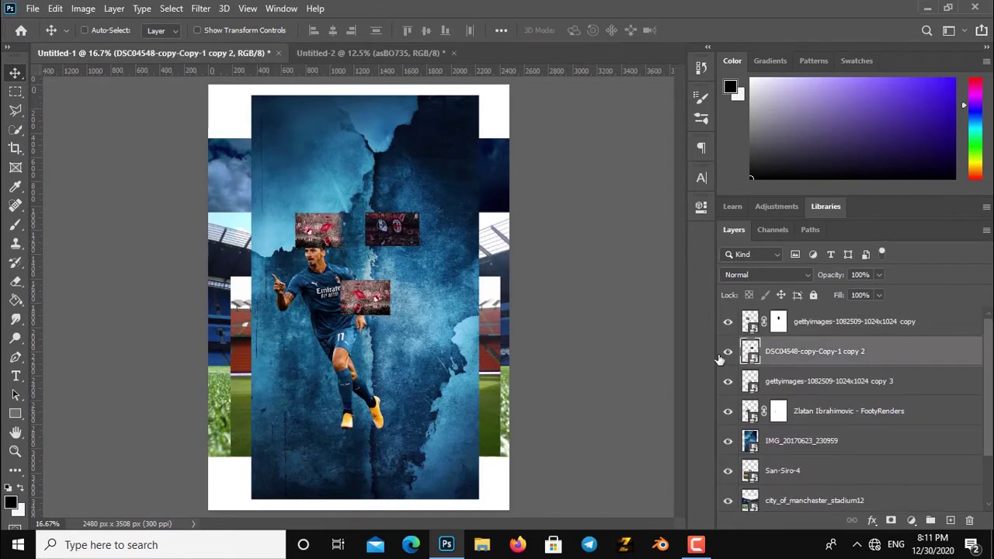
left_click(728, 351)
left_click(55, 7)
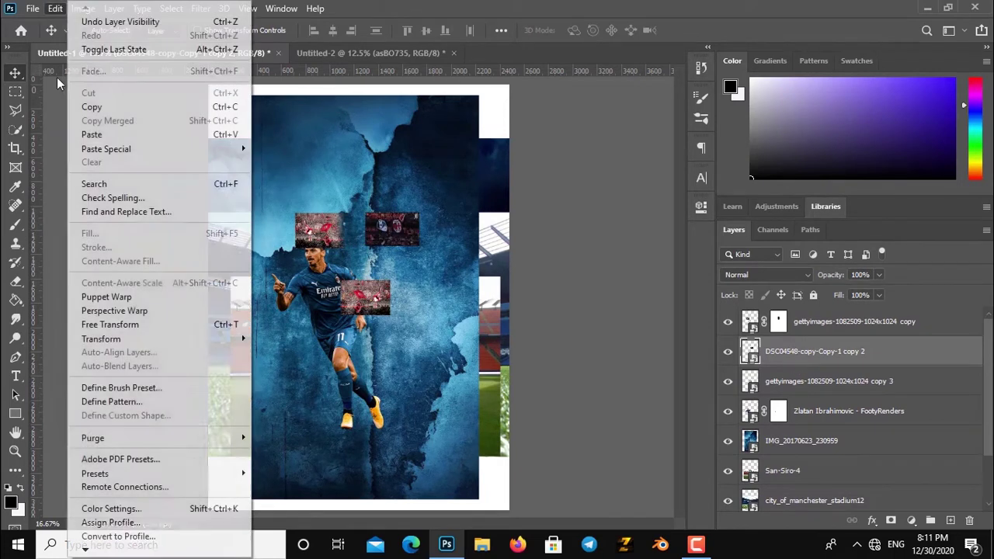
left_click(93, 104)
left_click(365, 52)
left_click(55, 8)
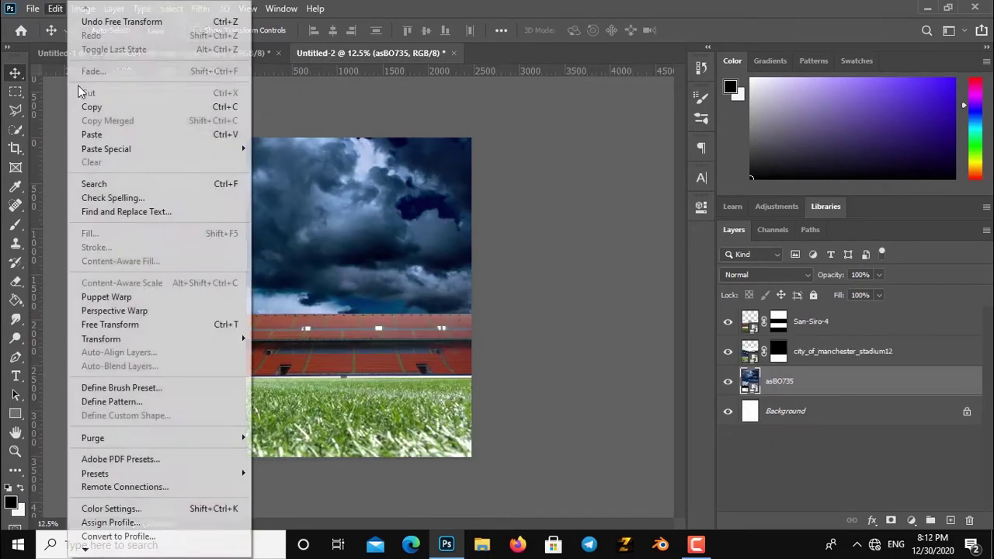
left_click(78, 133)
key("ctrl+plus")
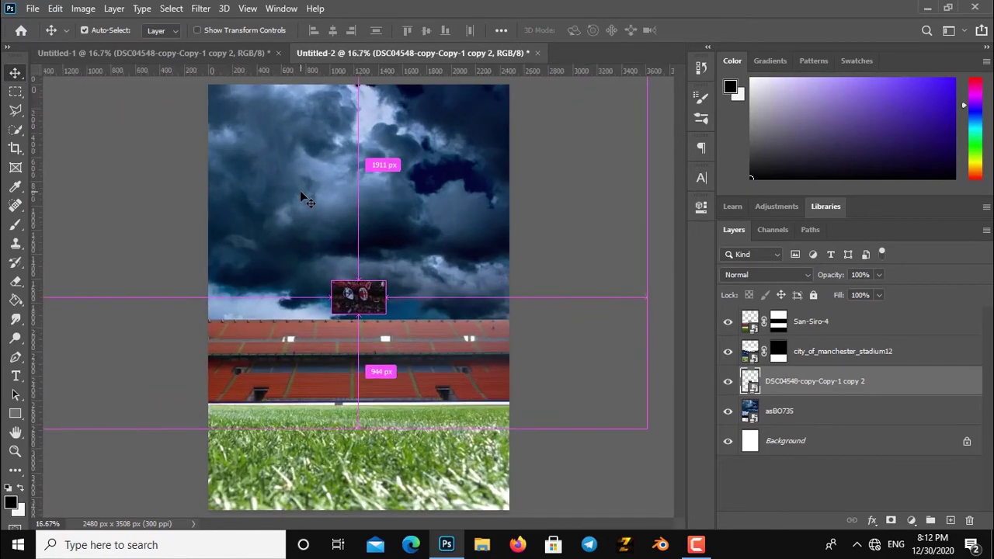
Step: Move the crowd image onto the stands, raise it to the top, and place it in new Group 1
key("ctrl+plus")
key("ctrl+plus")
key("ctrl+plus")
left_click_drag(266, 215, 157, 112)
mouse_move(311, 108)
left_mouse_down()
mouse_move(432, 175)
mouse_move(248, 179)
left_mouse_up()
left_click_drag(808, 361, 812, 311)
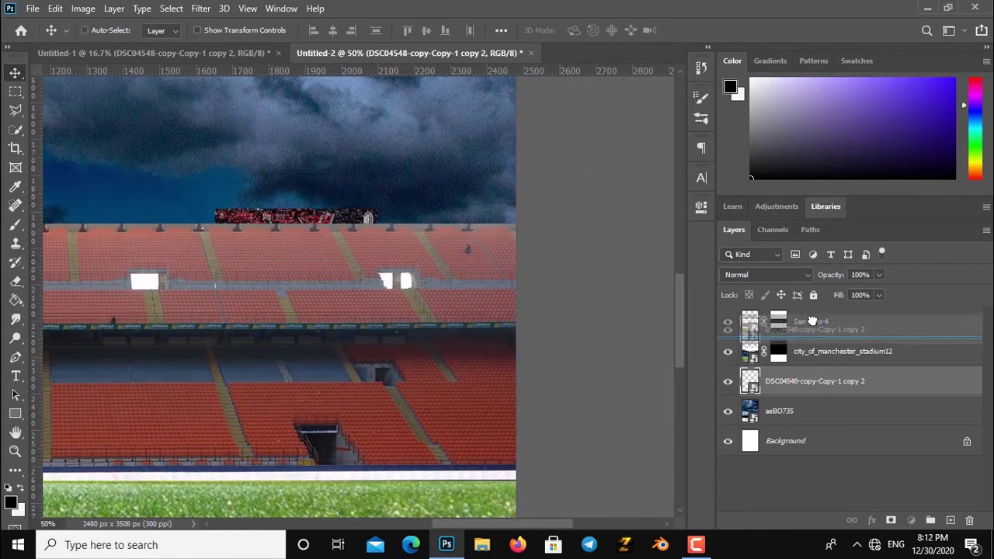
key("ctrl+g")
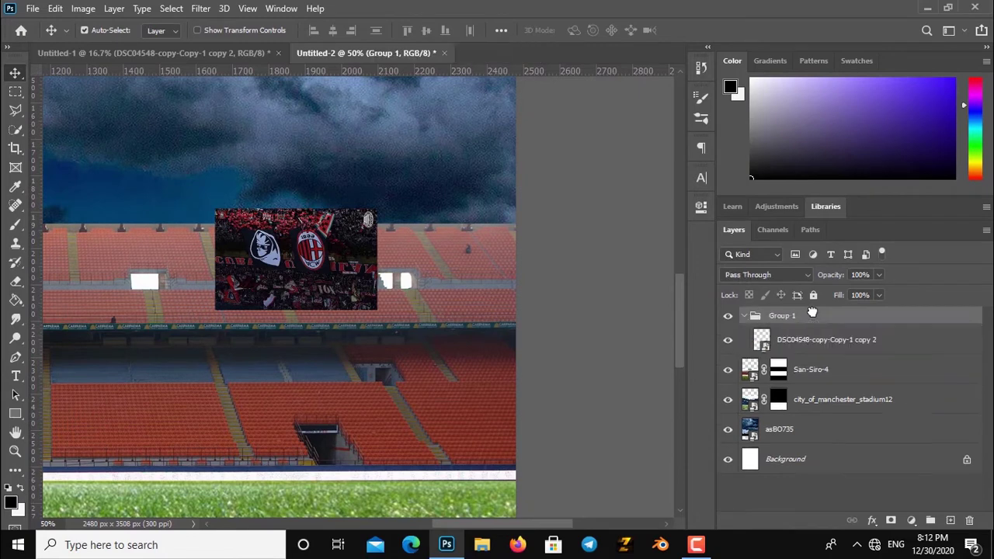
key("ctrl+z")
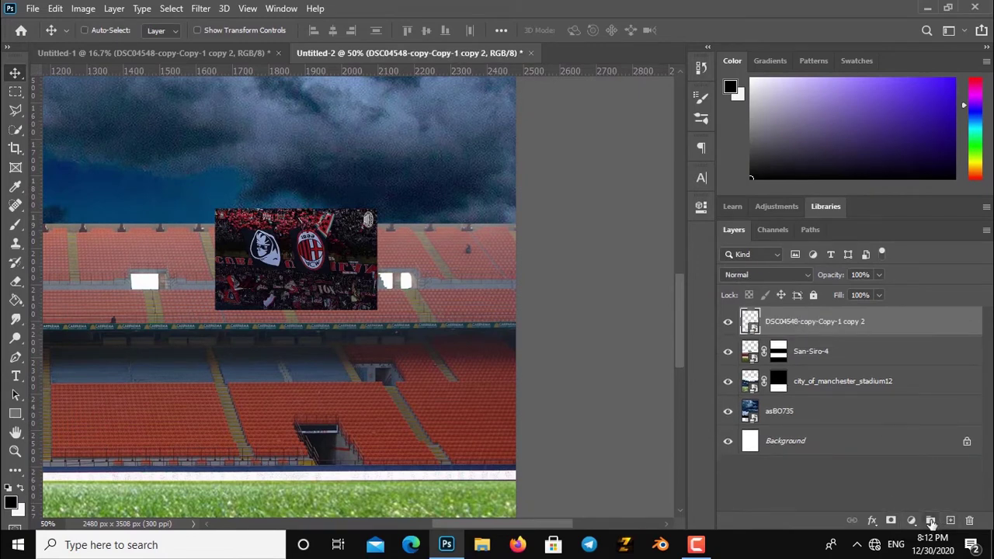
left_click(931, 520)
left_click_drag(771, 328, 773, 317)
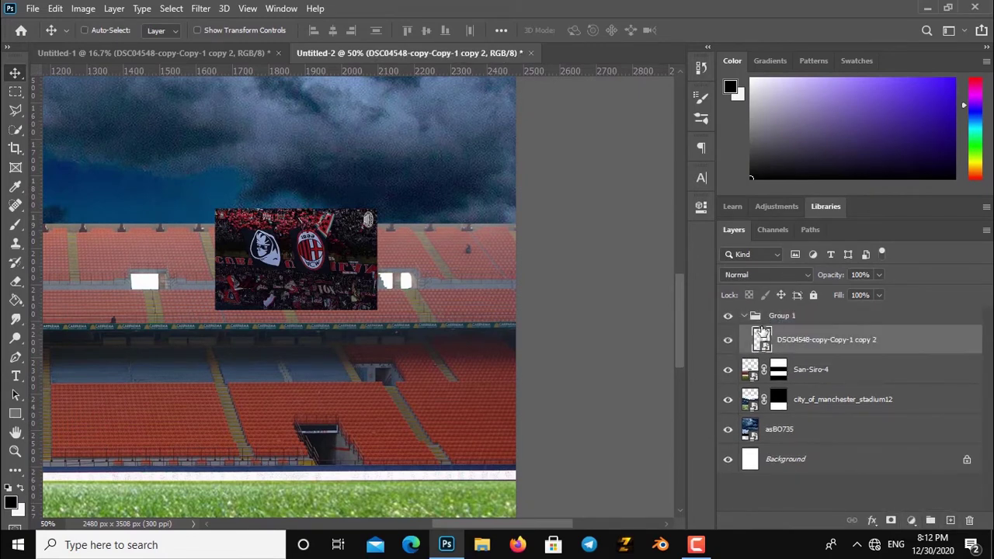
Step: Move the crowd banner right and down over the upper stand
key("ctrl+plus")
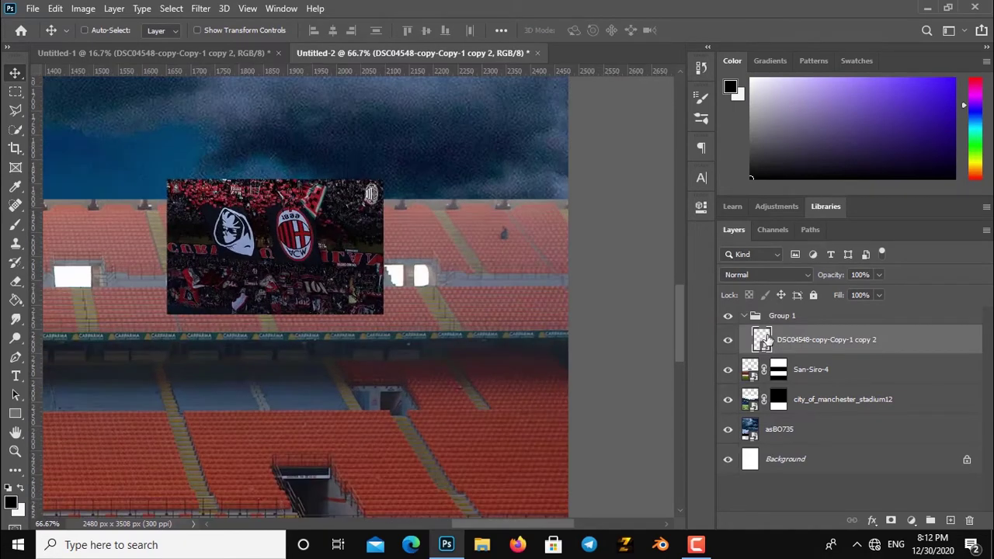
left_click_drag(256, 267, 452, 308)
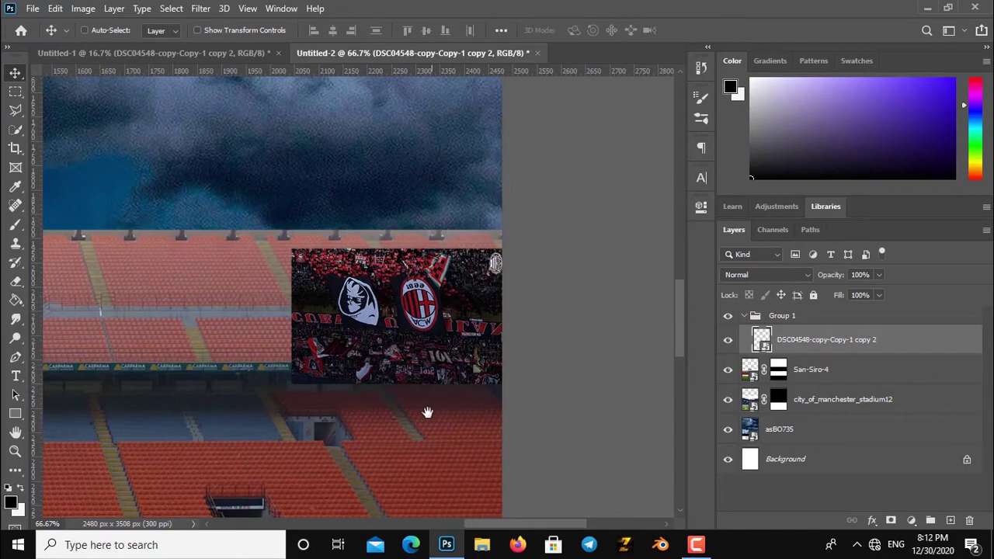
scroll(428, 413, "down", 3)
mouse_move(448, 177)
left_mouse_down()
mouse_move(435, 284)
mouse_move(439, 213)
left_mouse_up()
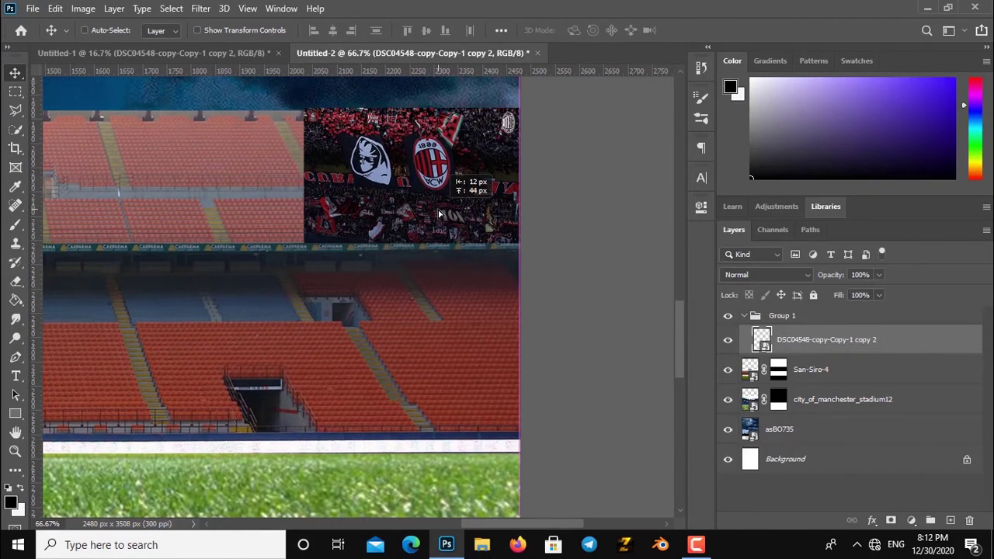
key("ctrl+plus")
left_click_drag(439, 214, 376, 349)
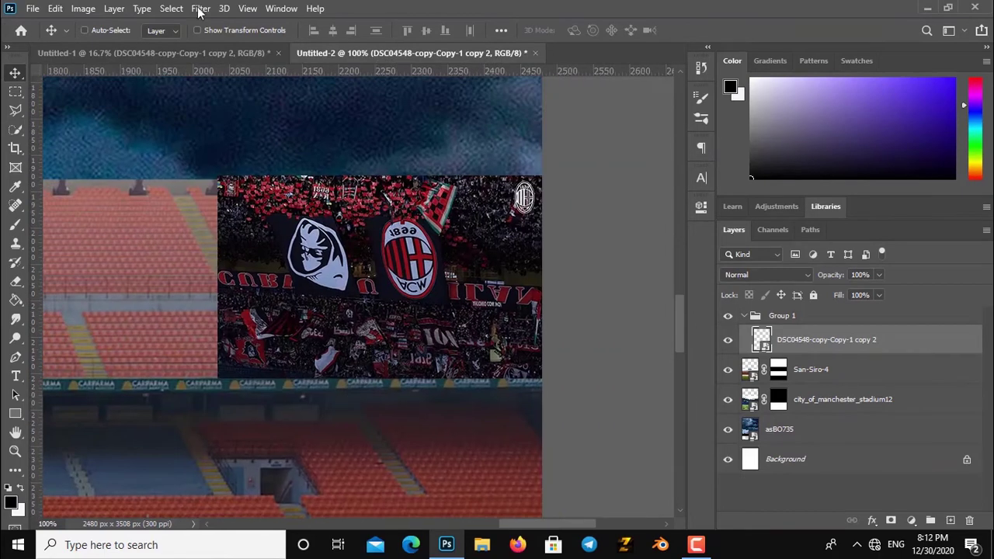
Step: Resize and nudge the banner to fill the right end of the upper stand
left_click(218, 31)
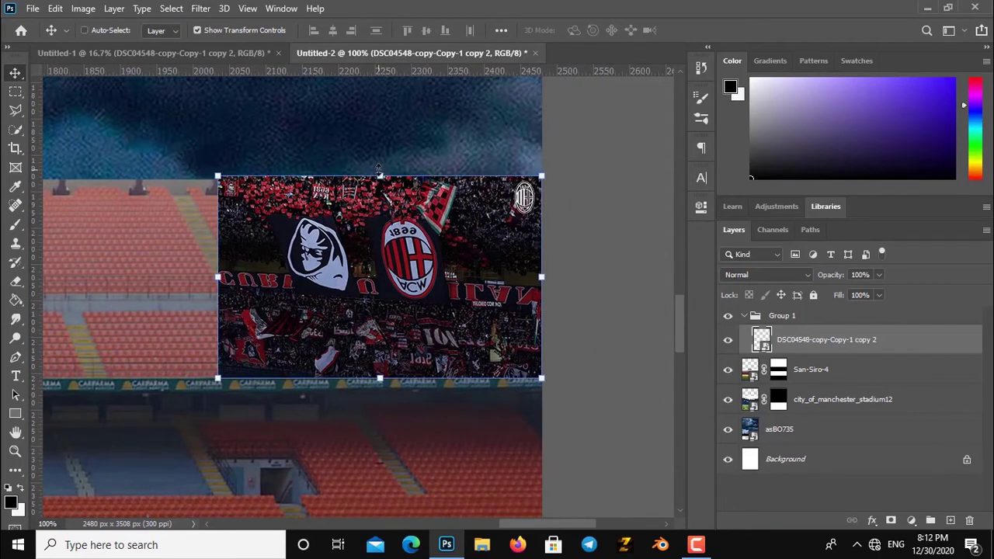
left_click_drag(379, 170, 380, 174)
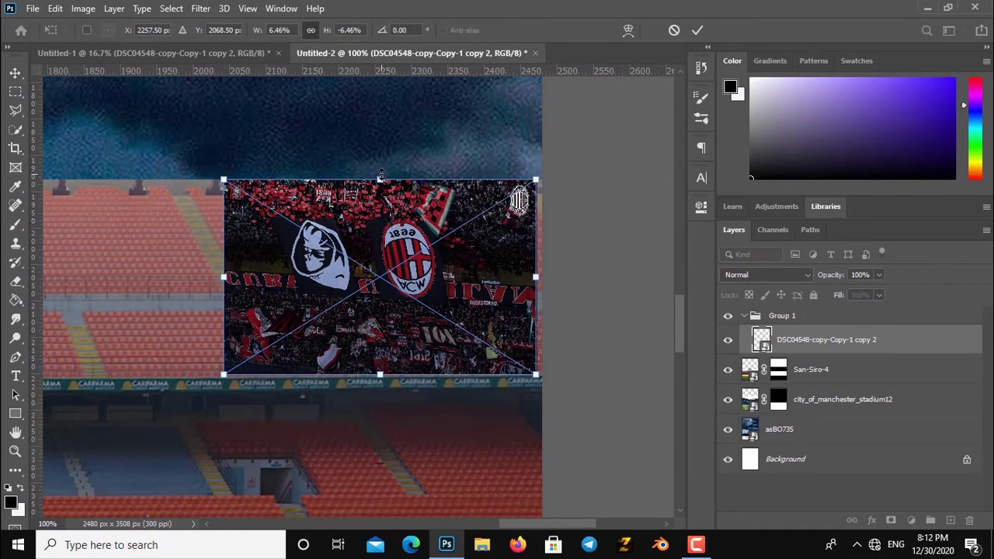
left_click_drag(381, 174, 382, 182)
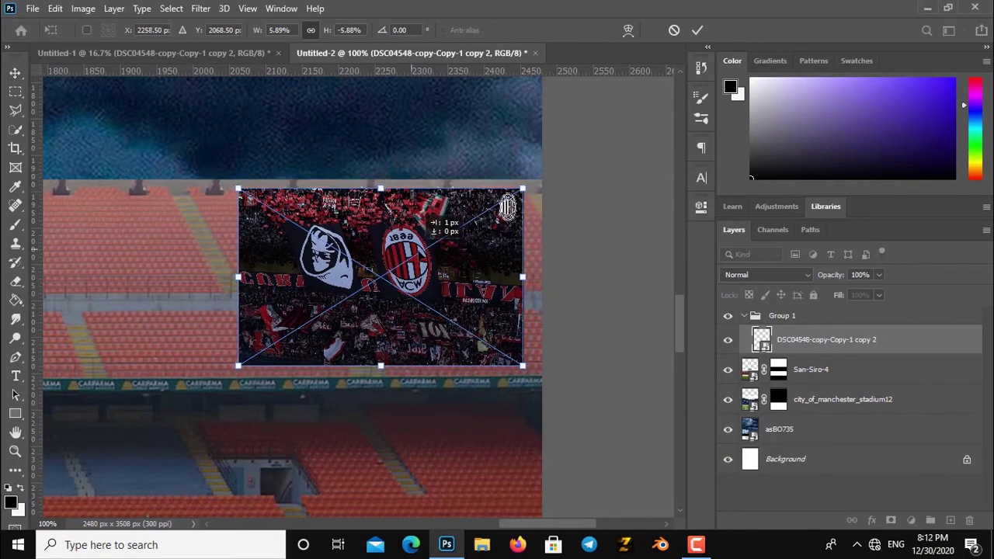
left_click_drag(416, 255, 425, 258)
left_click_drag(533, 189, 543, 185)
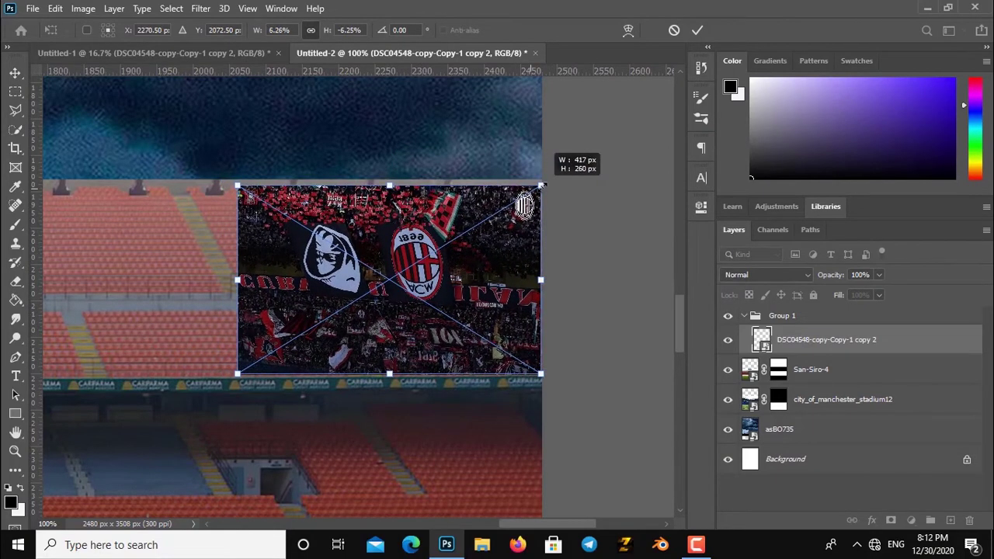
key("Down")
key("Down")
key("Down")
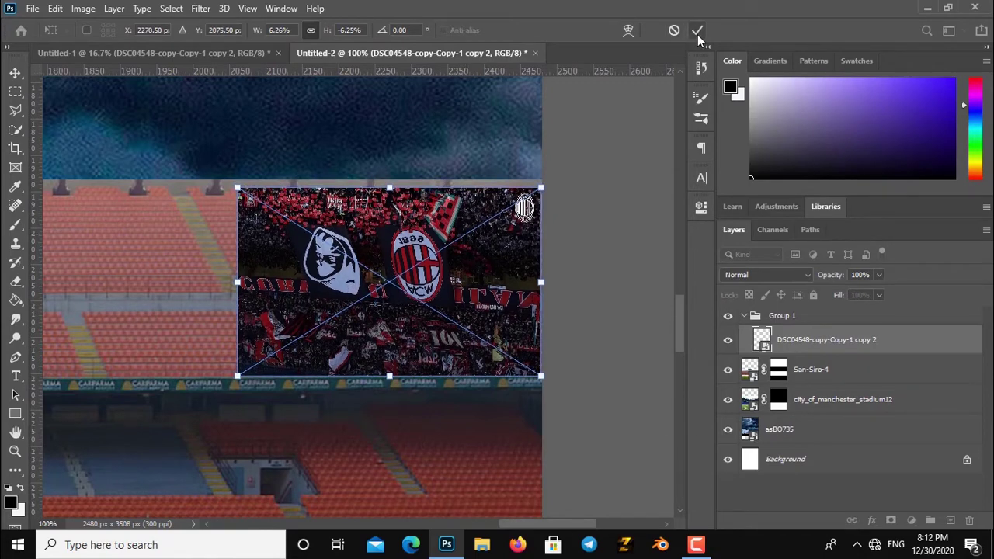
left_click(697, 31)
left_click(280, 30)
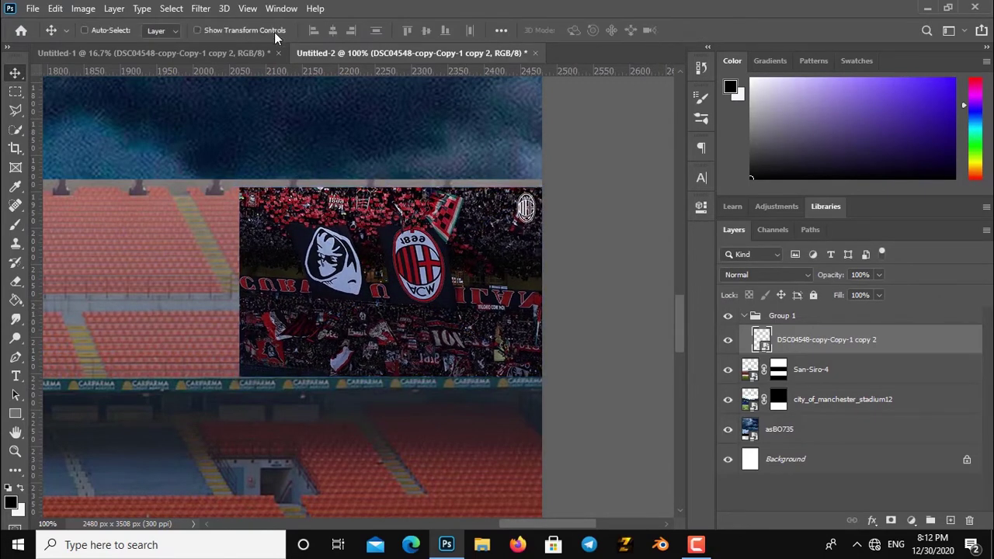
key("ctrl+minus")
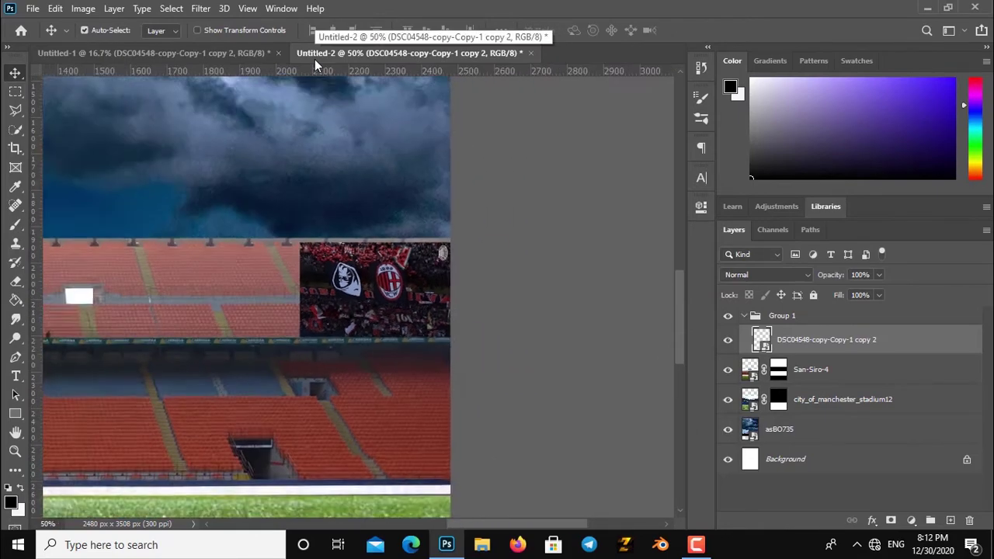
Step: Duplicate the crowd banner onto the left end of the stand and nudge it down
key("ctrl+minus")
key("ctrl+minus")
key("ctrl+minus")
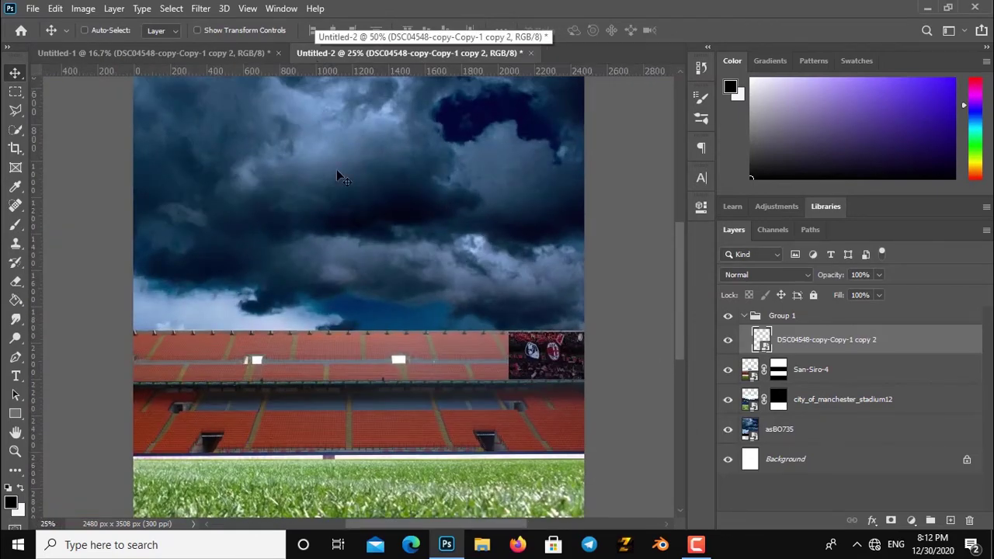
left_click_drag(574, 332, 199, 335)
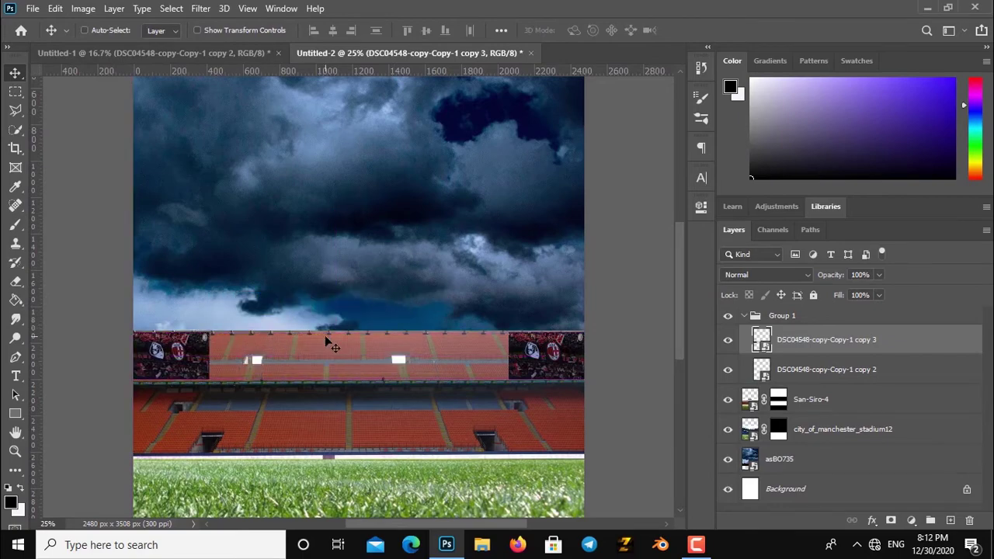
scroll(326, 342, "up", 1)
scroll(466, 295, "up", 1)
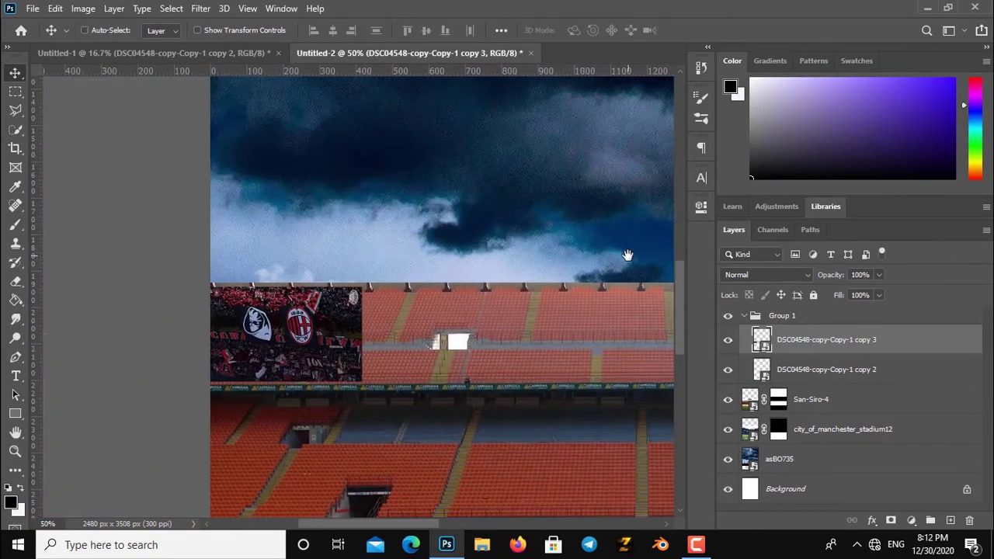
scroll(628, 255, "up", 1)
scroll(628, 255, "up", 1)
left_click_drag(165, 345, 255, 291)
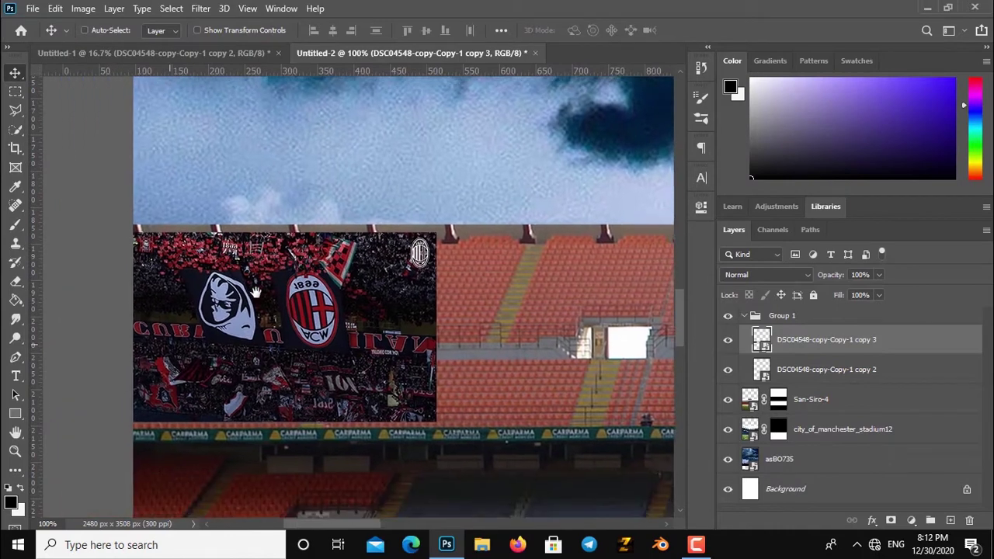
key("Down")
key("Down")
key("Down")
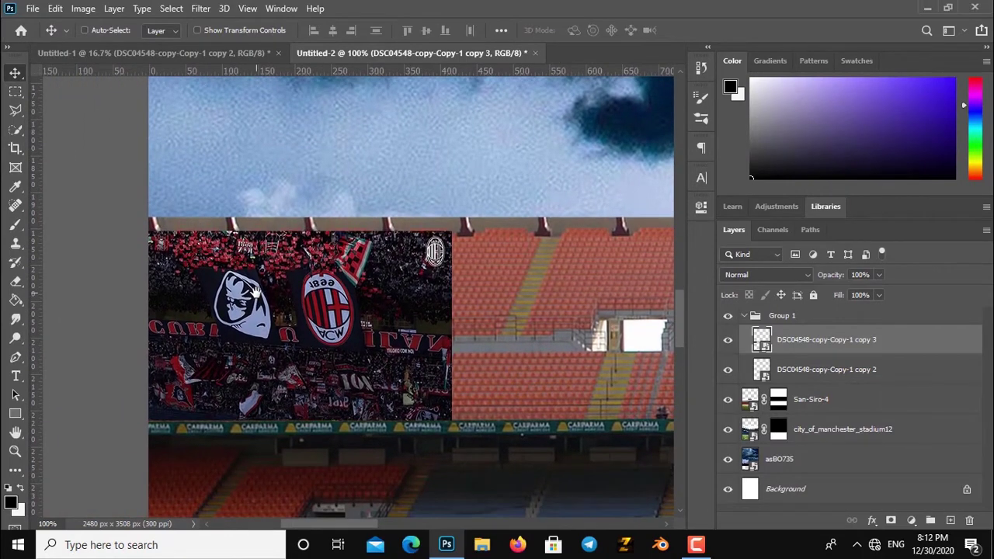
Step: Fine-tune the banner's scale and position with transform handles and arrow nudges to fit the stand
left_click(252, 33)
left_click_drag(300, 231, 299, 226)
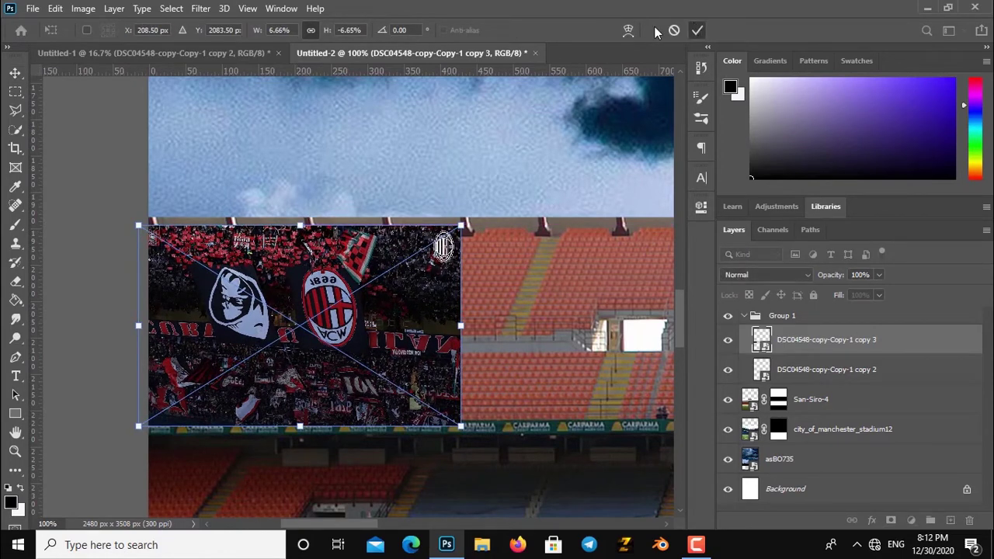
left_click(695, 29)
key("Up")
key("Up")
key("Up")
key("Up")
left_click(242, 30)
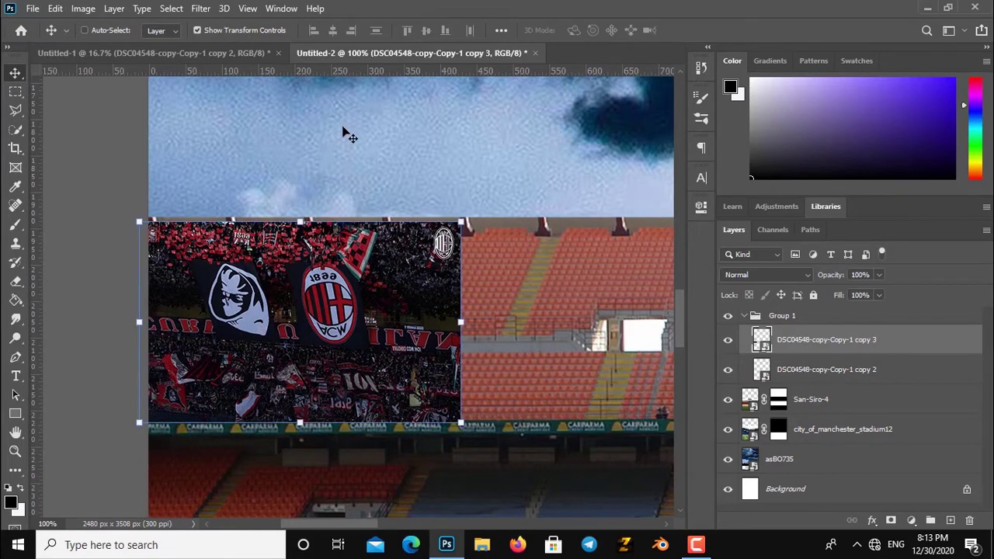
left_click_drag(463, 223, 459, 221)
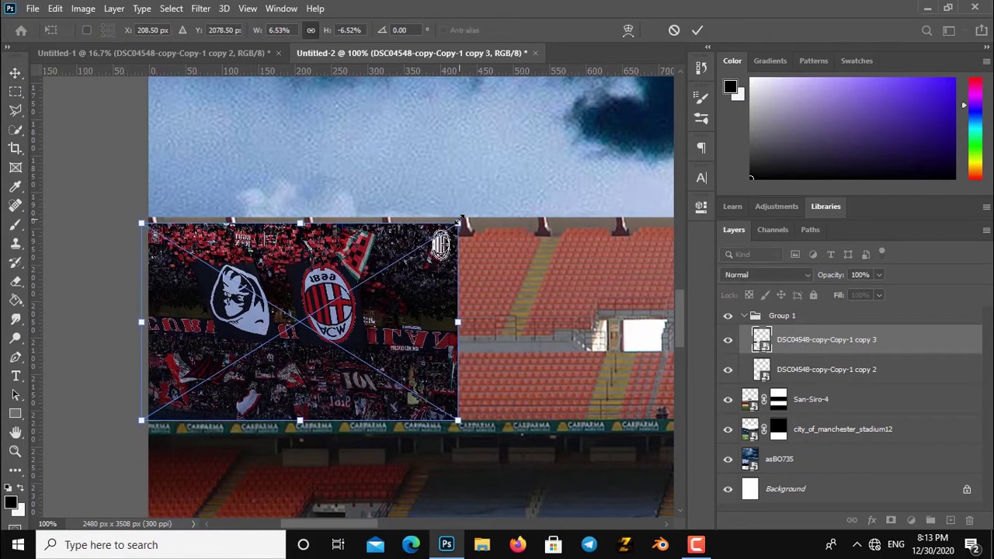
key("Return")
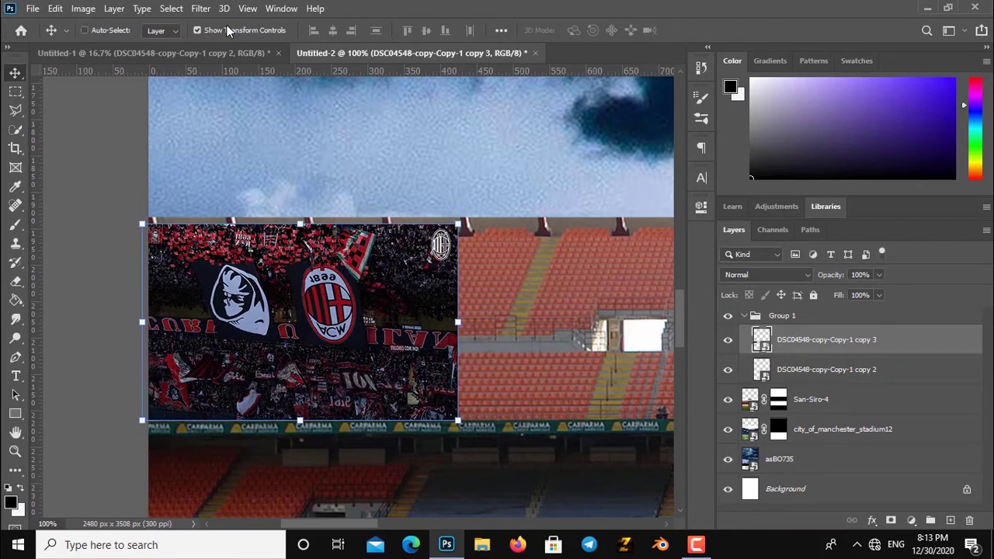
left_click(233, 30)
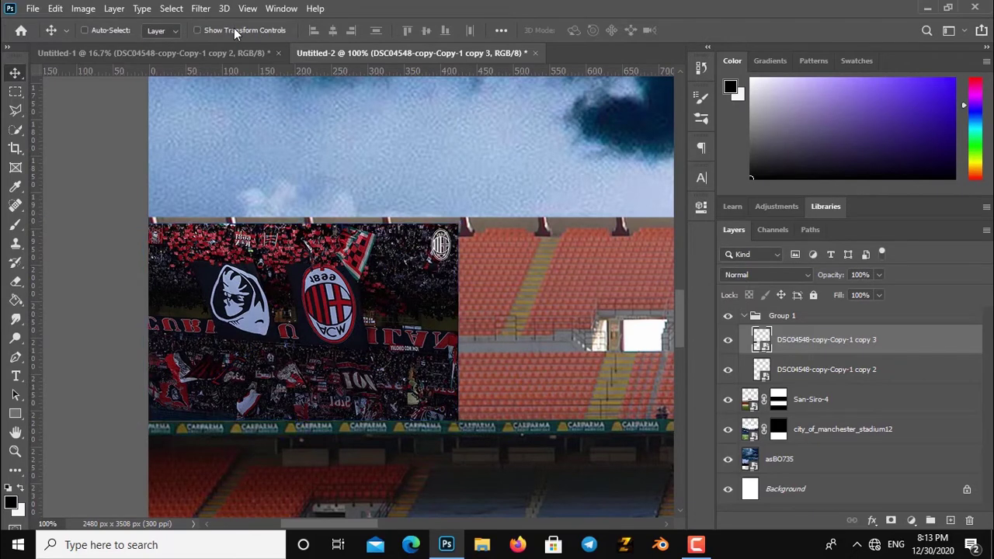
key("ctrl+minus")
key("ctrl+minus")
key("ctrl+minus")
Step: Duplicate the AC Milan banner and place the copy over the middle of the stand
mouse_move(410, 237)
left_mouse_down()
mouse_move(261, 348)
mouse_move(233, 347)
left_mouse_up()
mouse_move(341, 339)
left_mouse_down()
mouse_move(177, 325)
mouse_move(513, 256)
mouse_move(342, 260)
left_mouse_up()
key("ctrl+plus")
key("ctrl+plus")
mouse_move(344, 260)
left_mouse_down()
mouse_move(415, 362)
mouse_move(397, 301)
mouse_move(376, 313)
left_mouse_up()
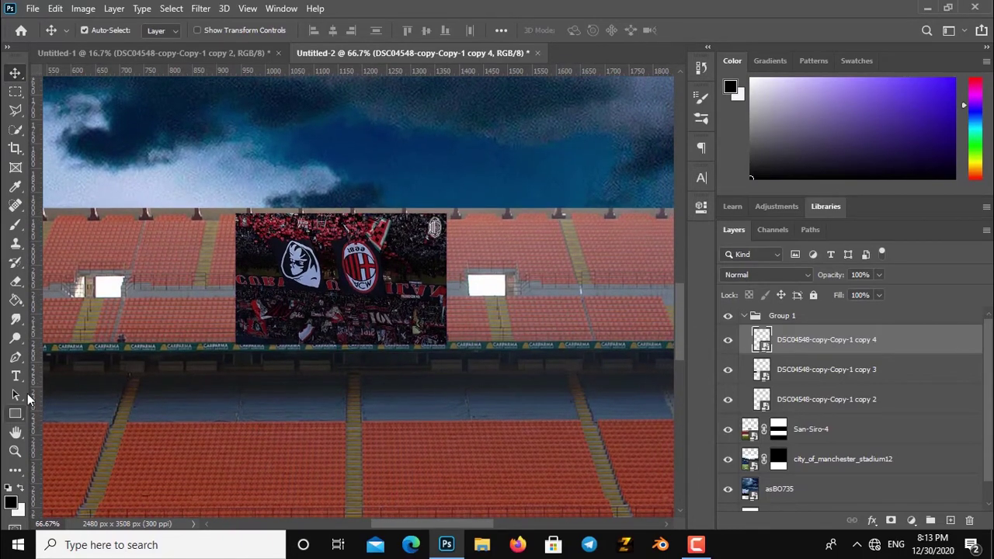
key("ctrl+plus")
key("ctrl+plus")
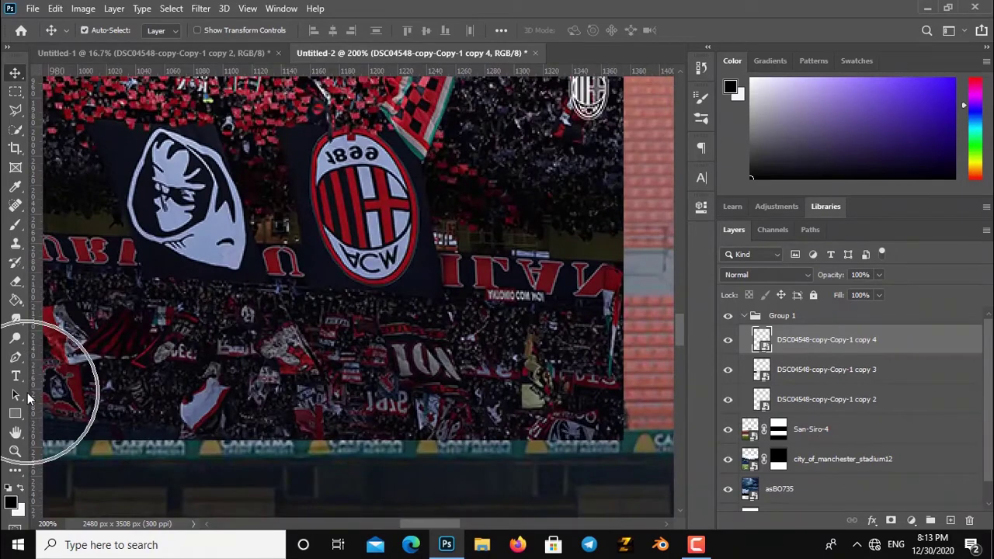
key("ctrl+minus")
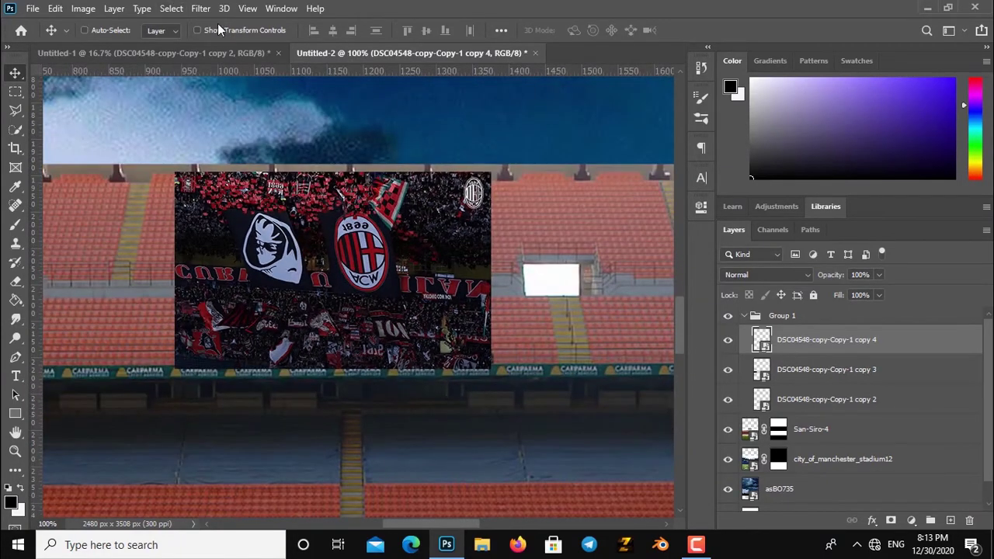
Step: Shrink the centred banner copy slightly, commit it, and nudge it right
left_click(220, 31)
left_click_drag(491, 172, 487, 173)
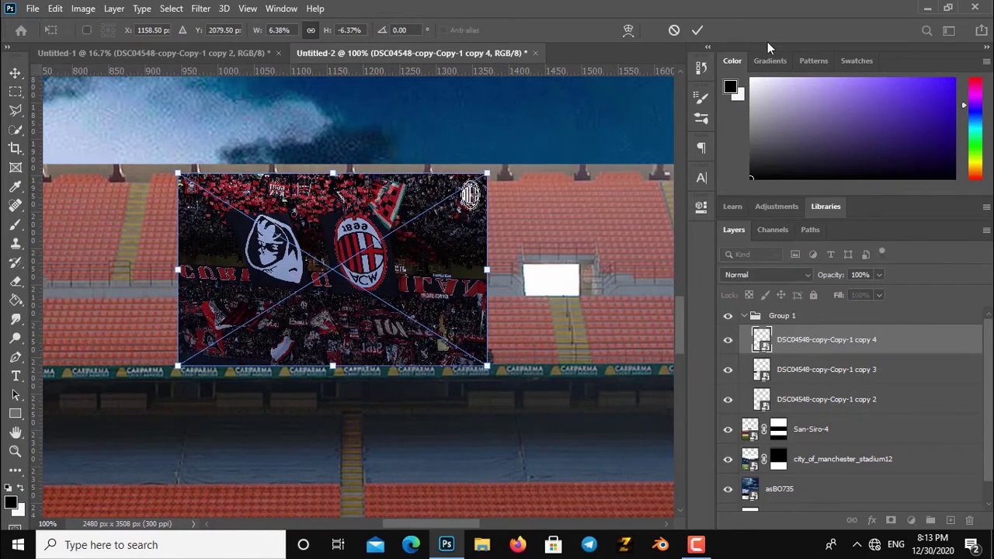
left_click(698, 29)
left_click(205, 31)
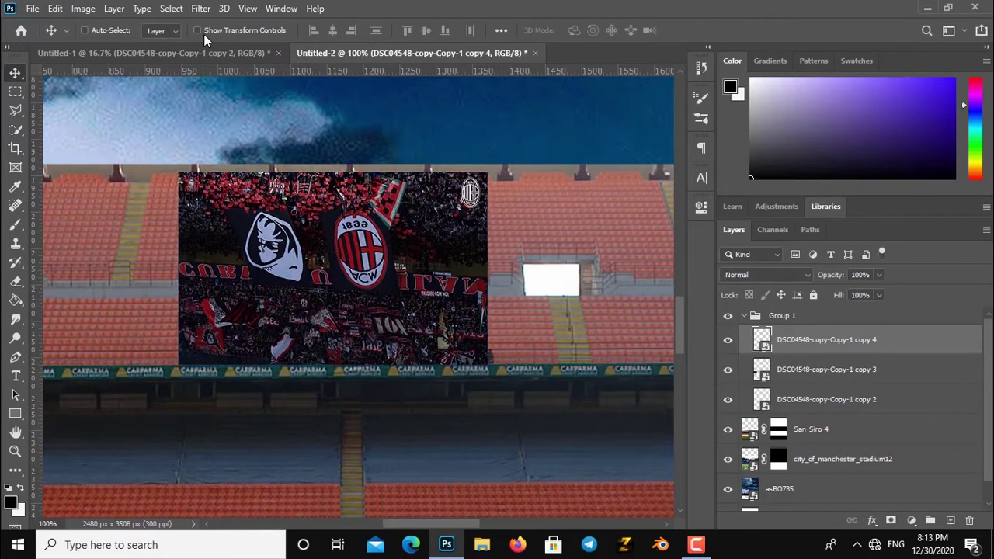
key("ctrl+minus")
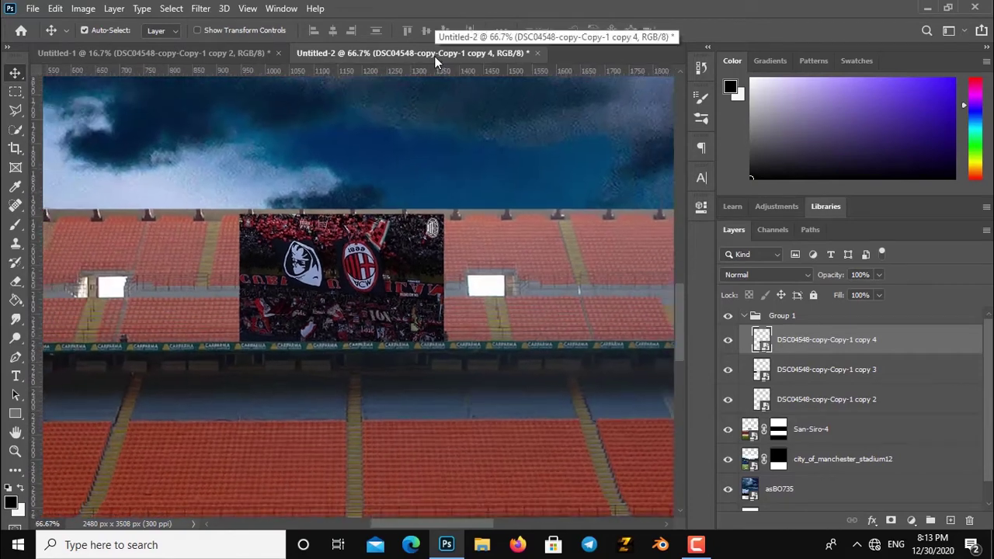
key("ctrl+minus")
key("ctrl+minus")
key("ctrl+minus")
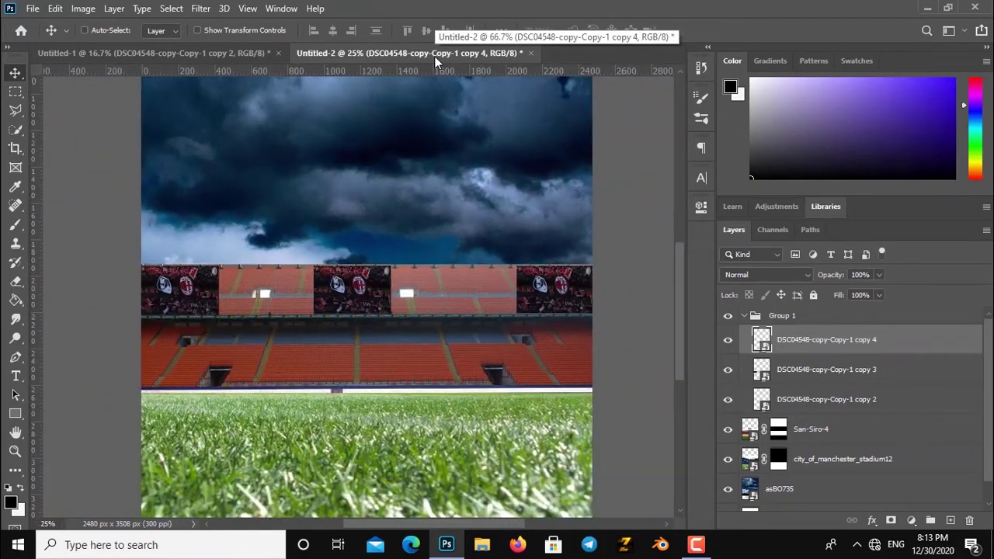
key("Right")
key("Right")
key("Right")
key("Right")
key("Right")
key("Right")
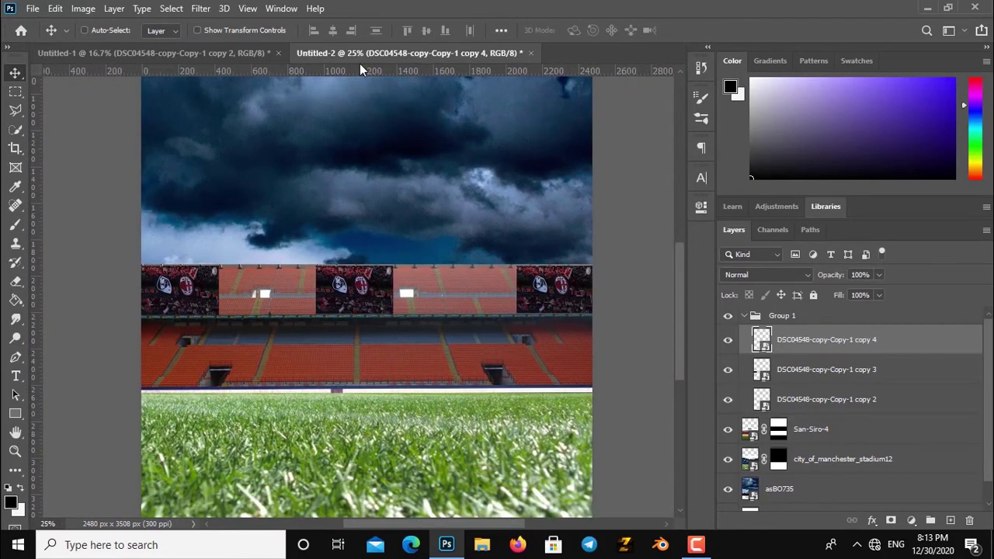
left_click(249, 54)
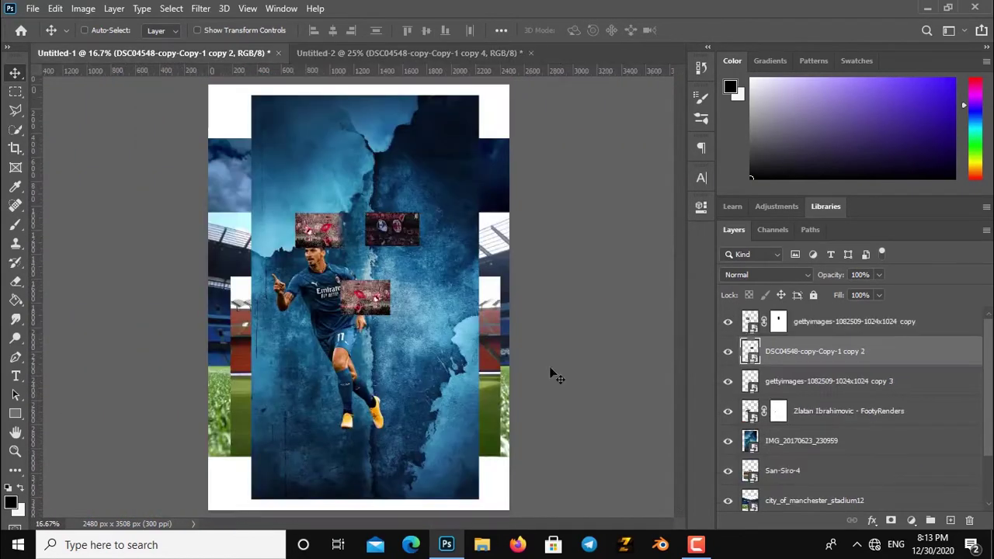
Step: Bring the gettyimages crowd photo into the stadium document, undoing a mistaken banner drop
left_click(780, 386)
mouse_move(393, 229)
left_mouse_down()
mouse_move(385, 61)
mouse_move(354, 326)
left_mouse_up()
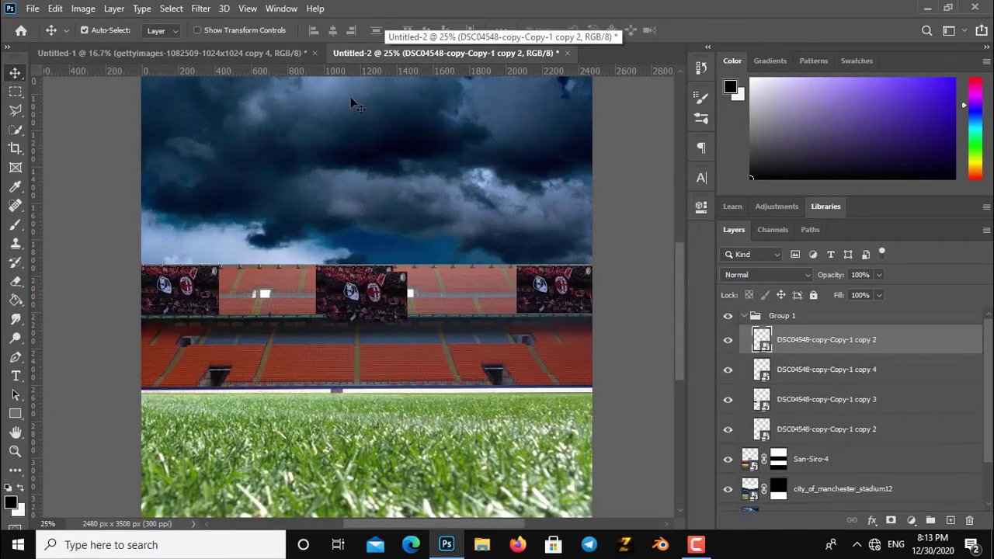
key("z")
left_click(181, 52)
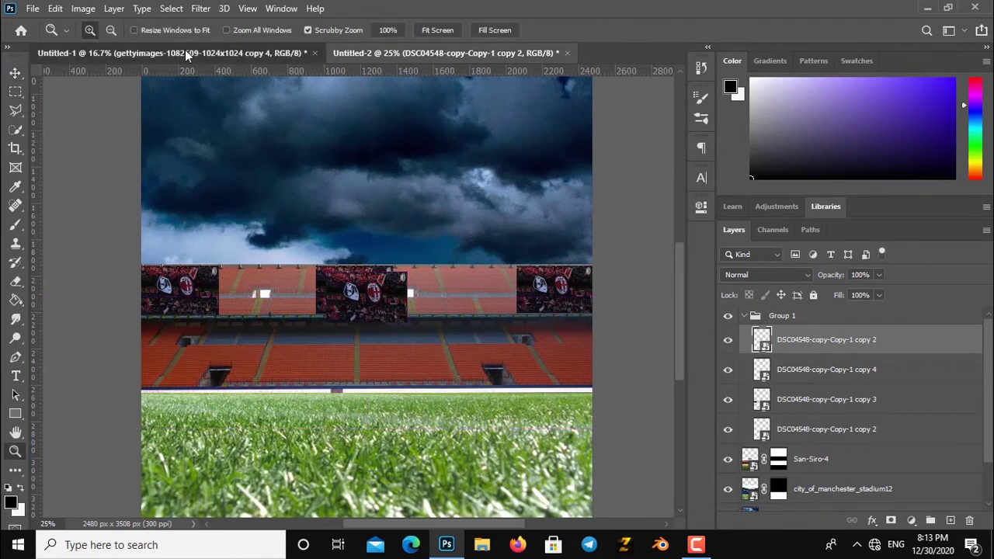
left_click(397, 54)
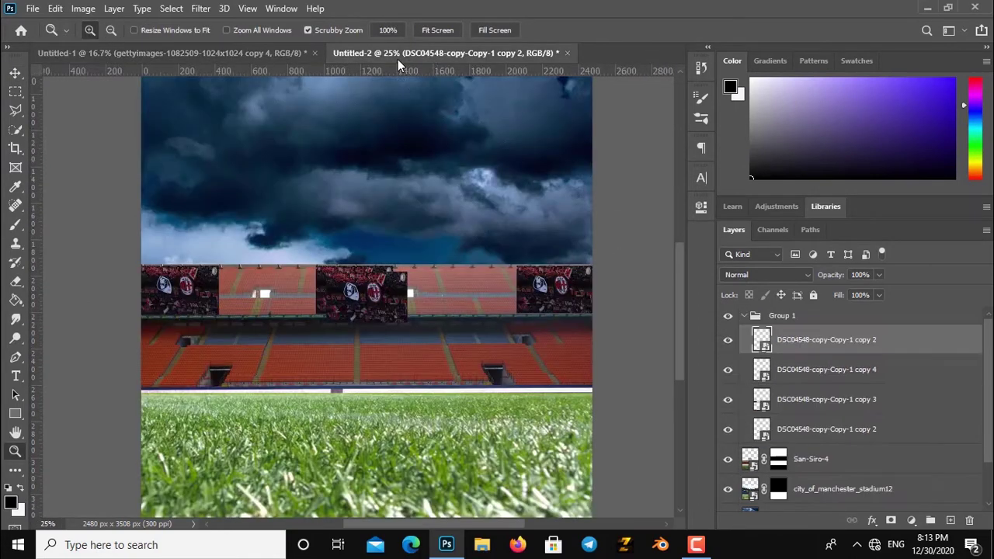
key("ctrl+z")
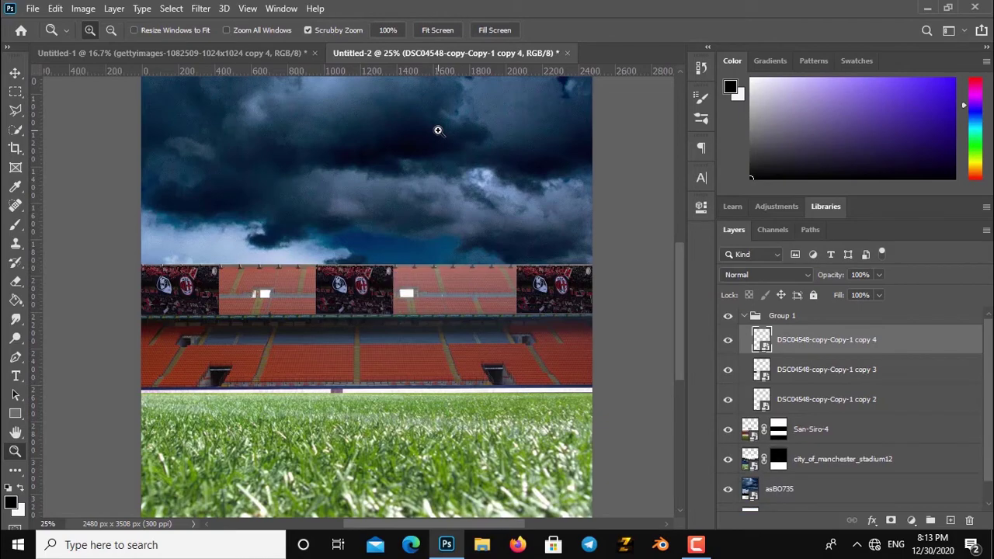
key("ctrl+v")
Step: Move the crowd photo onto the middle stand in the banner row
left_click(441, 234)
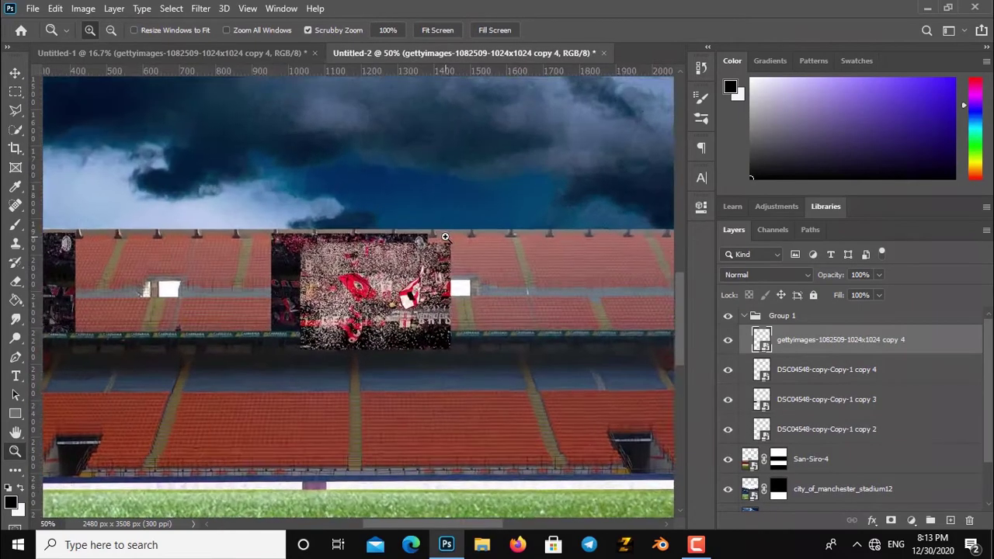
left_click(439, 233)
left_click_drag(438, 233, 289, 215)
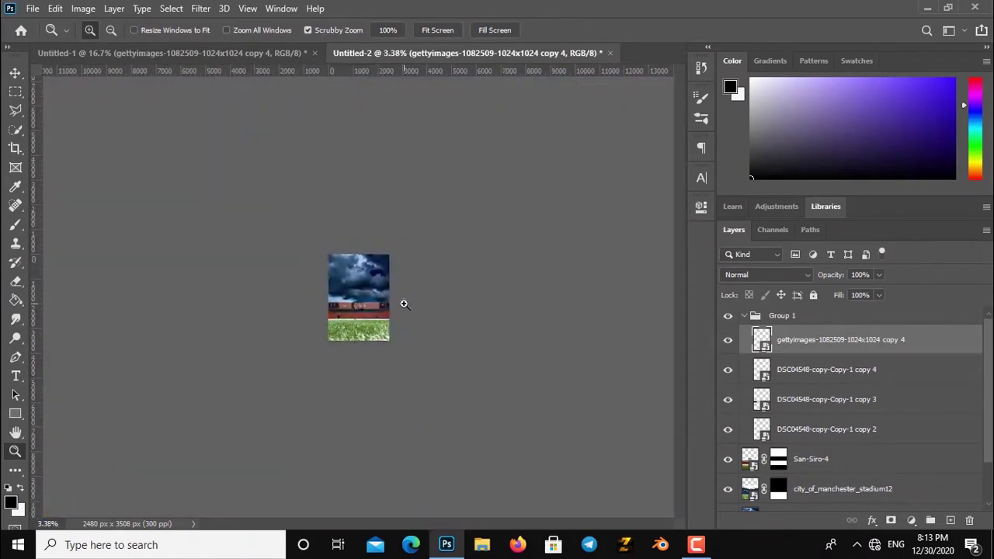
mouse_move(411, 302)
left_mouse_down()
mouse_move(273, 348)
mouse_move(404, 288)
mouse_move(261, 284)
left_mouse_up()
key("v")
left_click(410, 285)
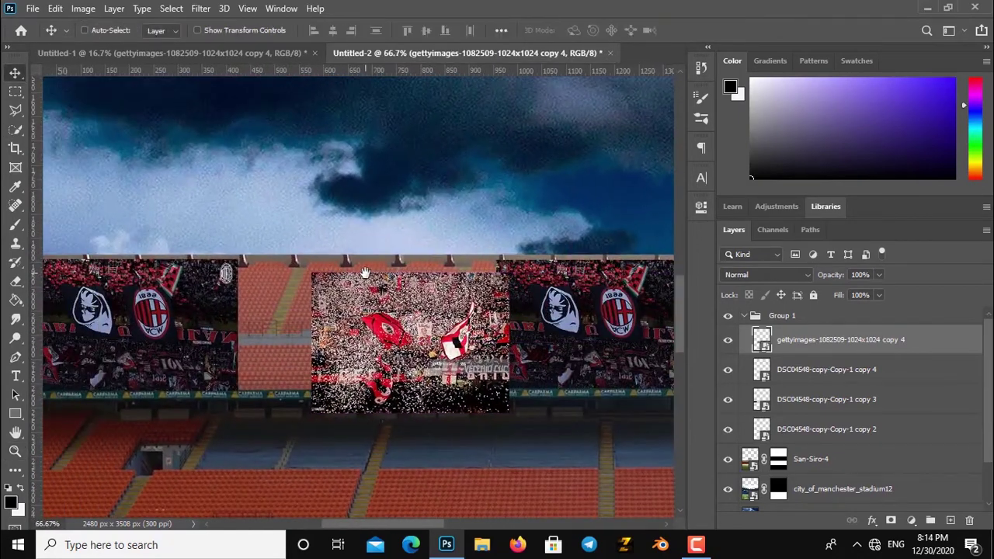
key("ctrl+1")
left_click_drag(435, 334, 341, 294)
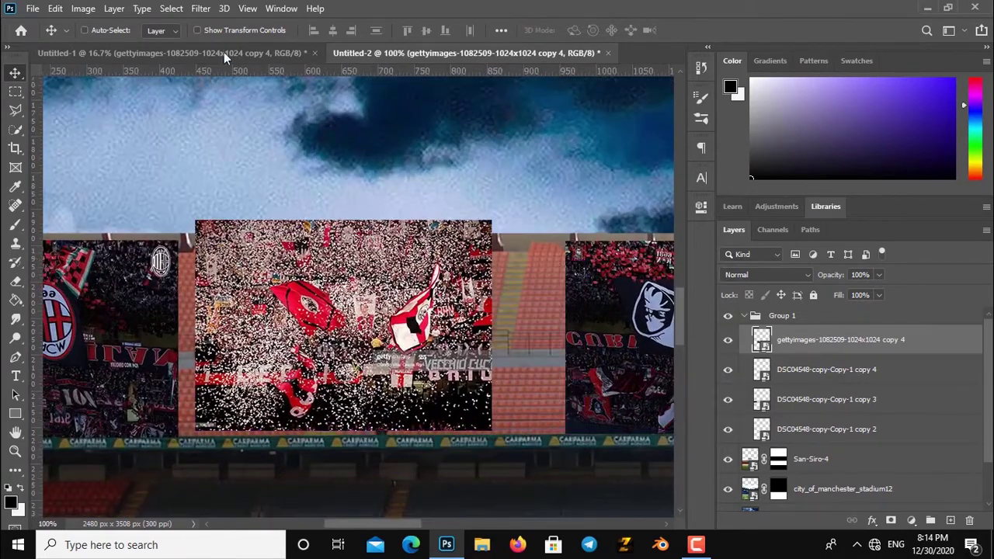
Step: Scale the crowd photo down to fit between the crest banners
left_click(231, 30)
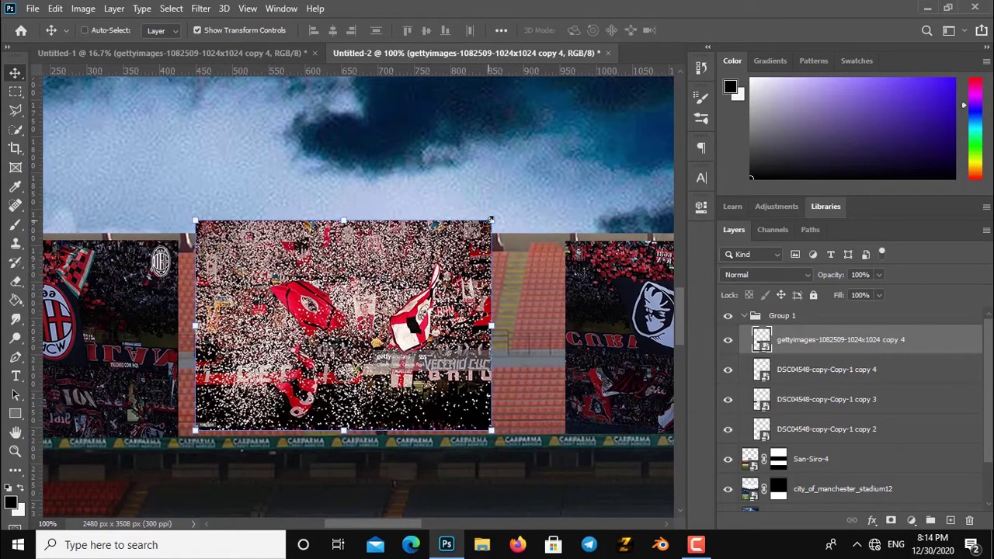
mouse_move(491, 220)
left_mouse_down()
mouse_move(426, 241)
mouse_move(463, 247)
left_mouse_up()
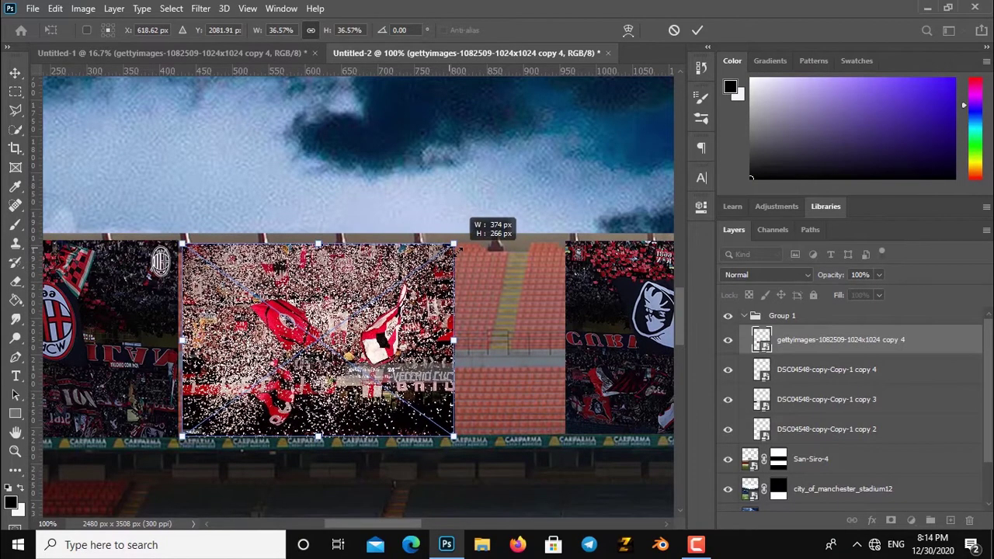
key("ctrl+plus")
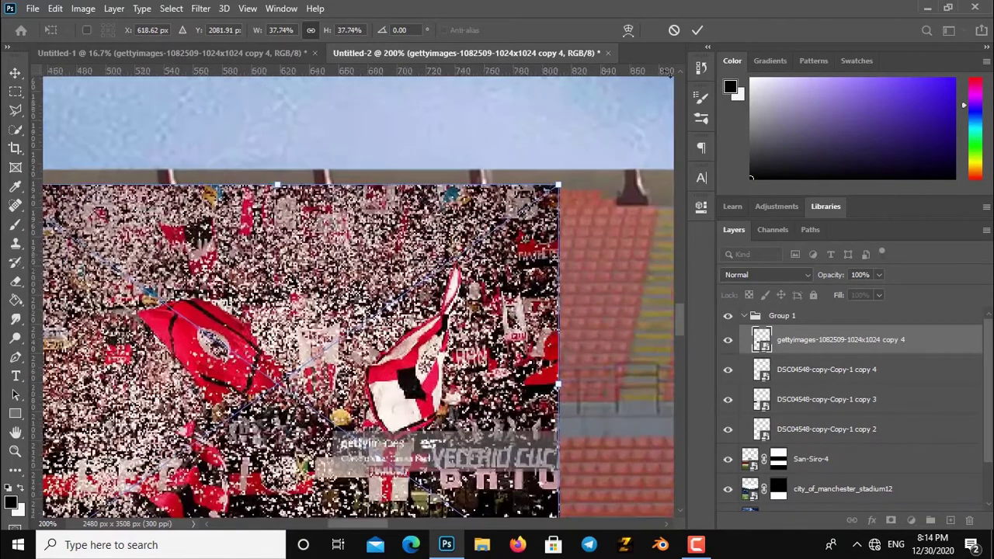
left_click(696, 30)
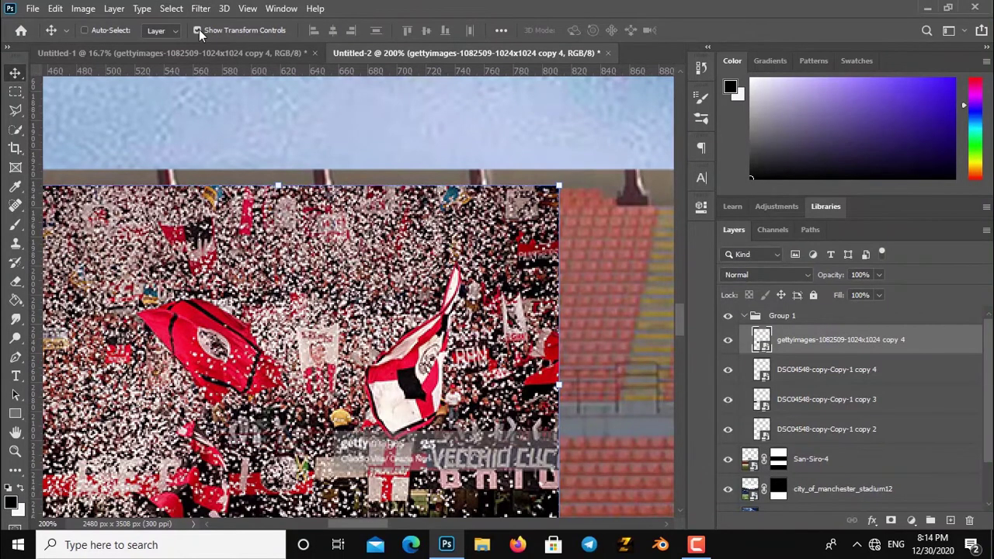
left_click(197, 30)
left_click_drag(233, 196, 369, 196)
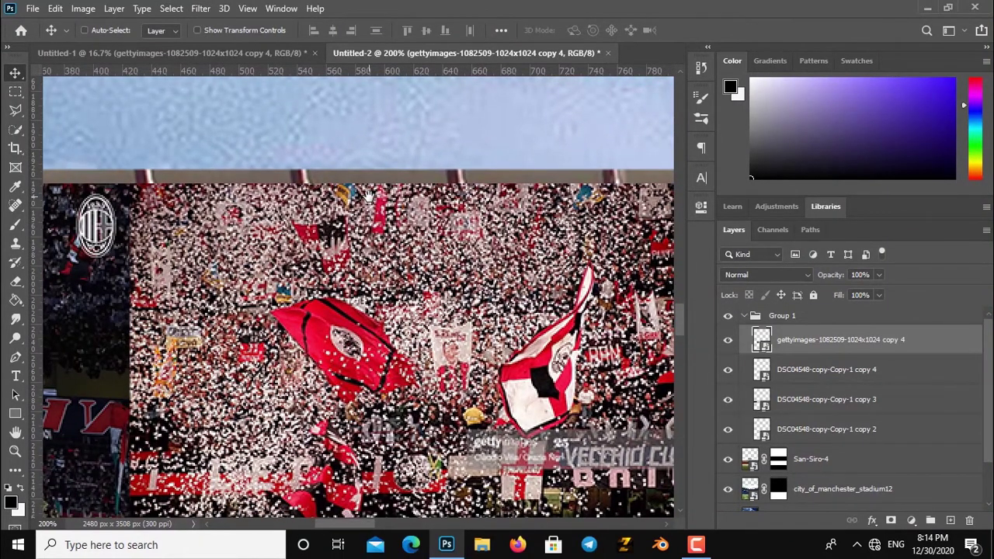
Step: Duplicate the crowd photo and shift the copy to the right
scroll(379, 216, "down", 3)
scroll(365, 171, "down", 2)
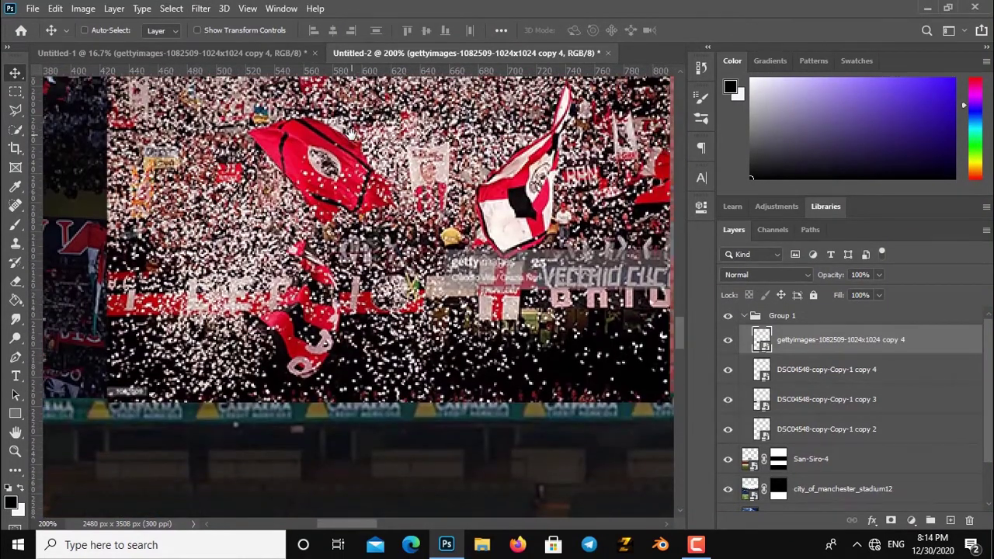
scroll(350, 137, "down", 3)
scroll(350, 138, "down", 1)
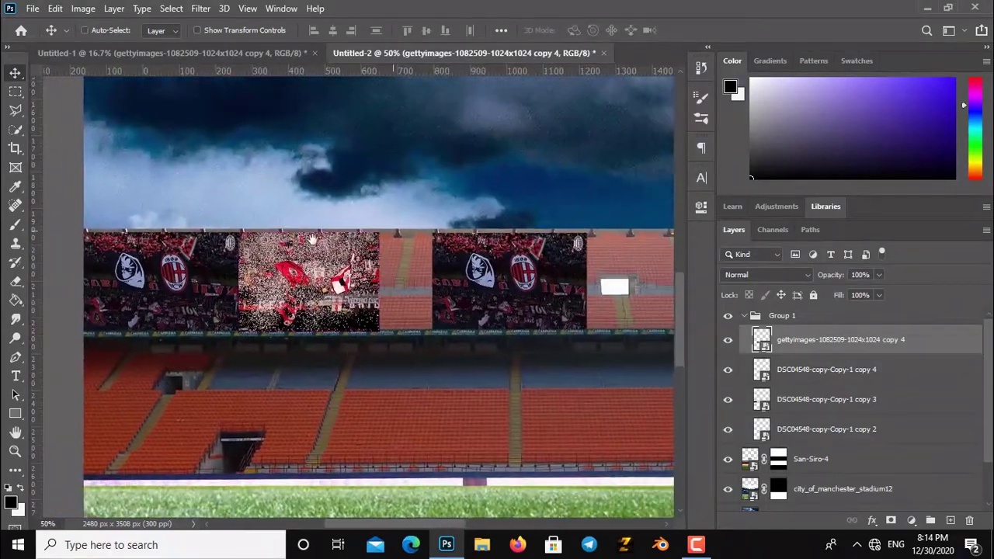
left_click_drag(300, 288, 375, 287)
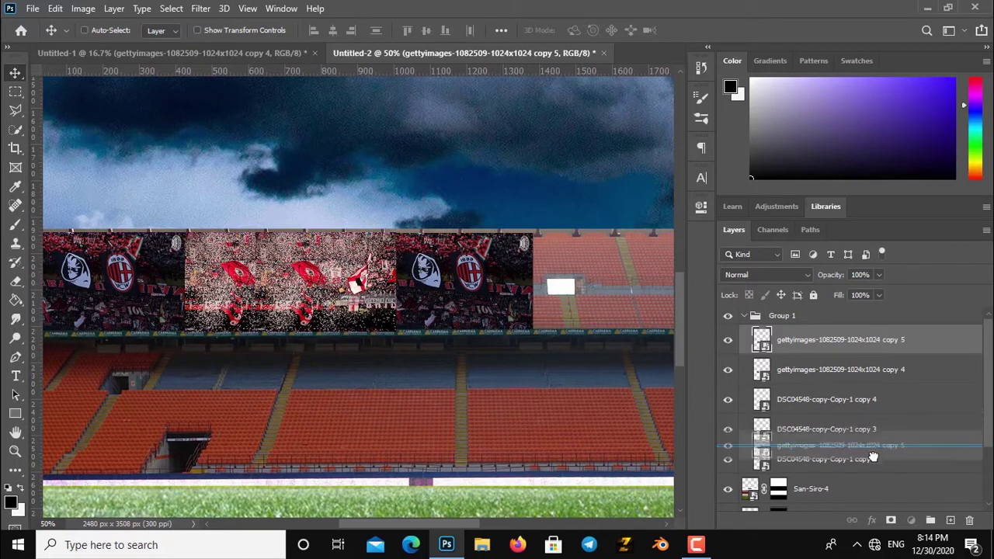
Step: Move the crowd copy beneath the banner layers and mask the first crowd photo
left_click_drag(901, 353, 877, 445)
left_click_drag(547, 366, 511, 367)
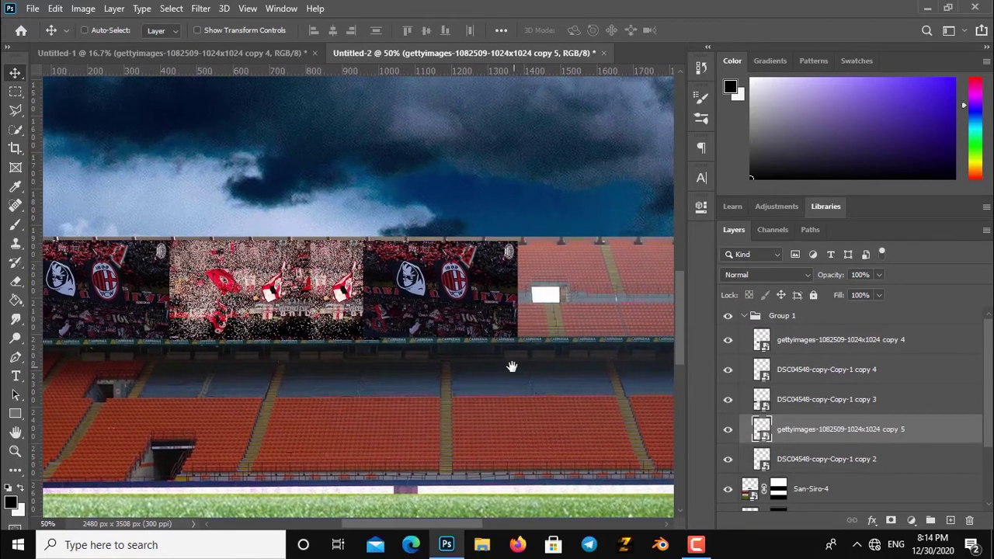
left_click(801, 353)
left_click(891, 520)
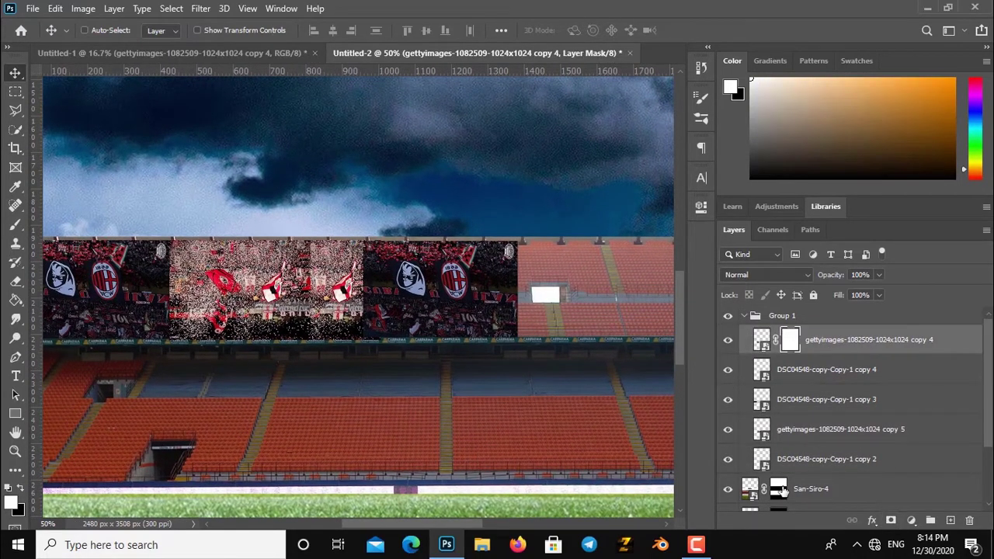
Step: Set up a black, 0%-hardness soft brush for painting the mask
key("b")
left_click(21, 488)
left_click(21, 488)
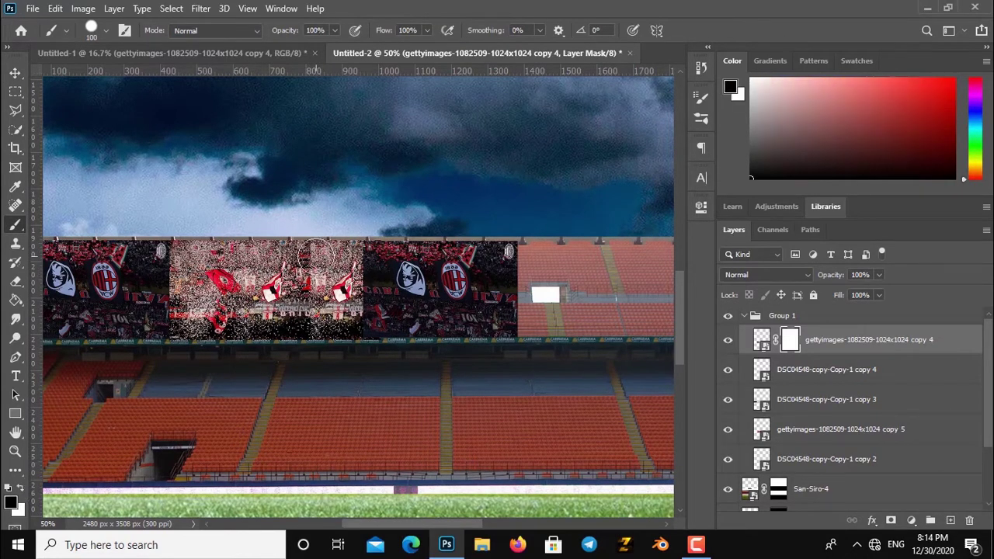
right_click(365, 270)
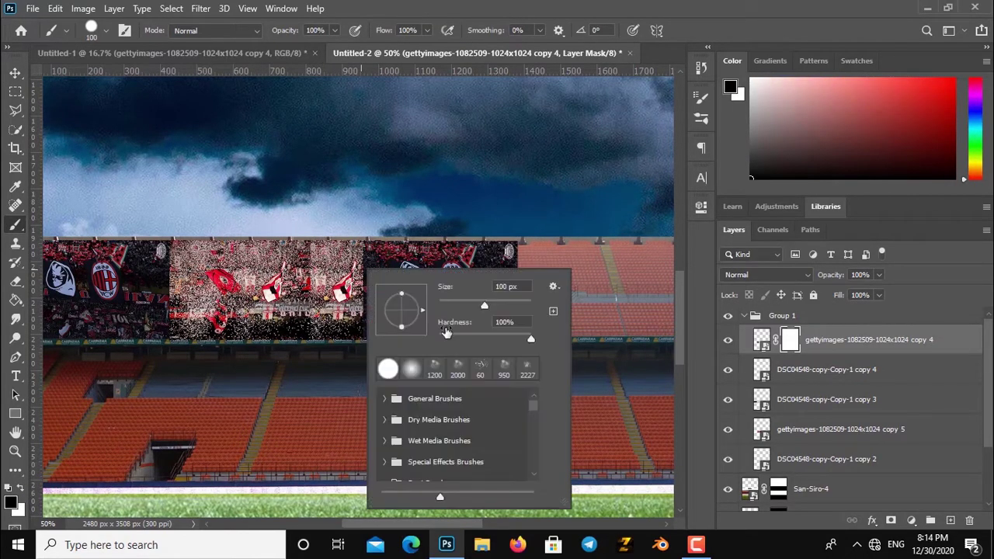
left_click(411, 368)
left_click(318, 249)
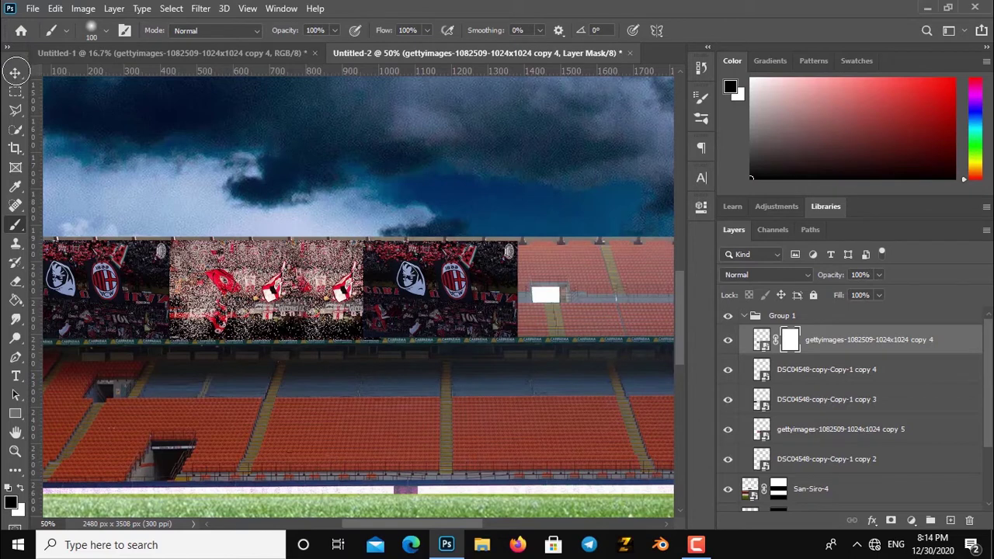
left_click(15, 73)
left_click(825, 372)
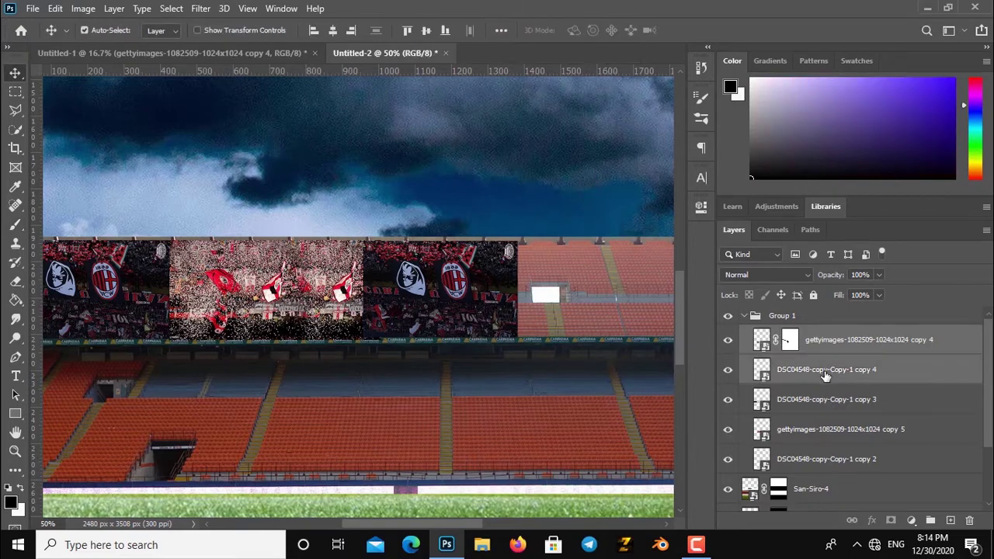
Step: Try duplicating the selected layers, undo it, and toggle the top crowd photo's visibility
key("ctrl+j")
left_click_drag(488, 332, 398, 332)
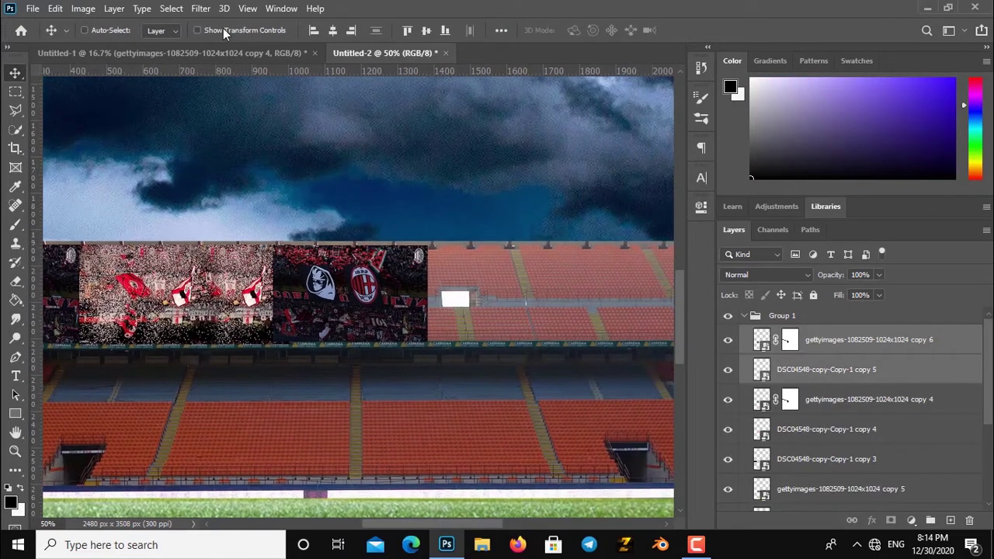
left_click(198, 31)
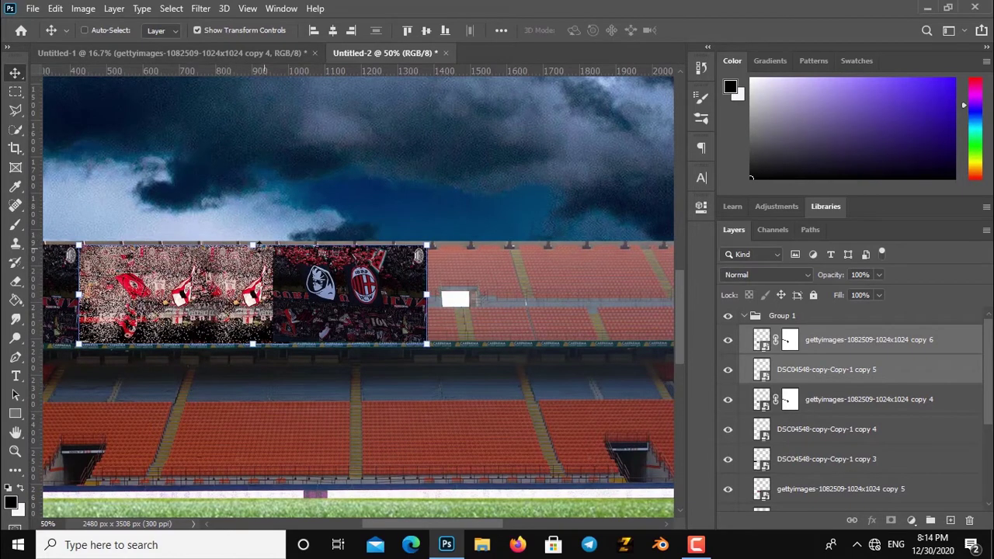
key("ctrl+z")
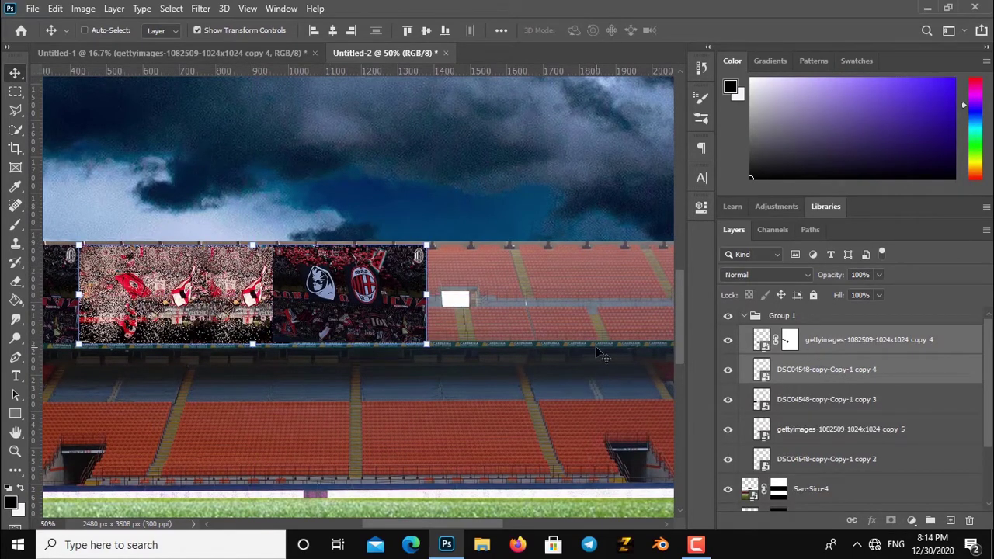
left_click(729, 339)
left_click(762, 340)
Step: Duplicate both crowd photo layers and drag the copies further right along the banner row
left_click(740, 435)
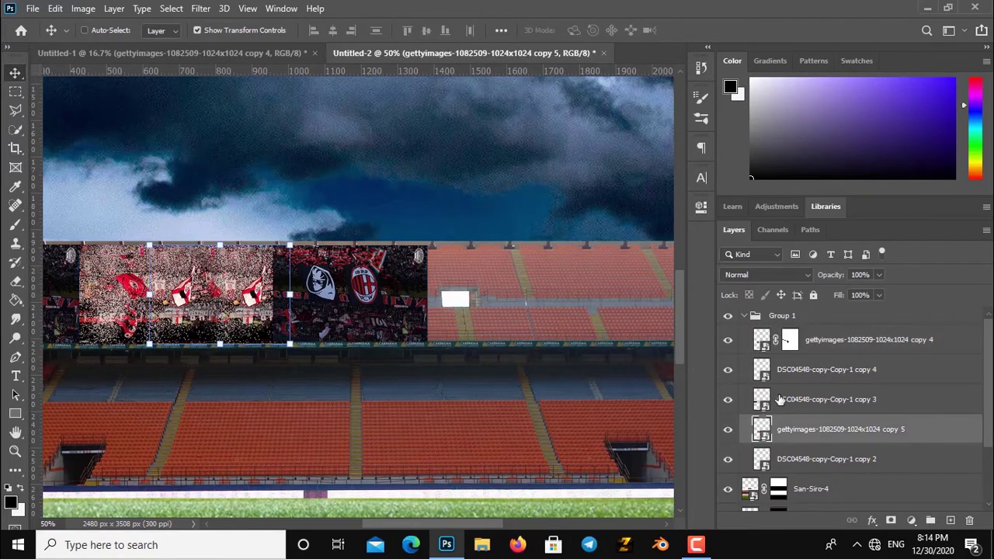
left_click(833, 344, "ctrl")
key("j")
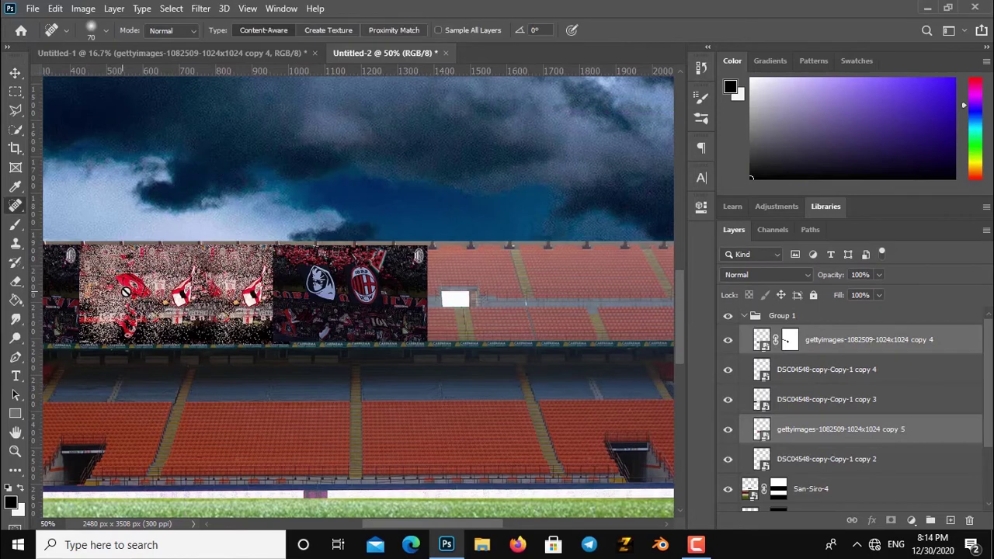
key("v")
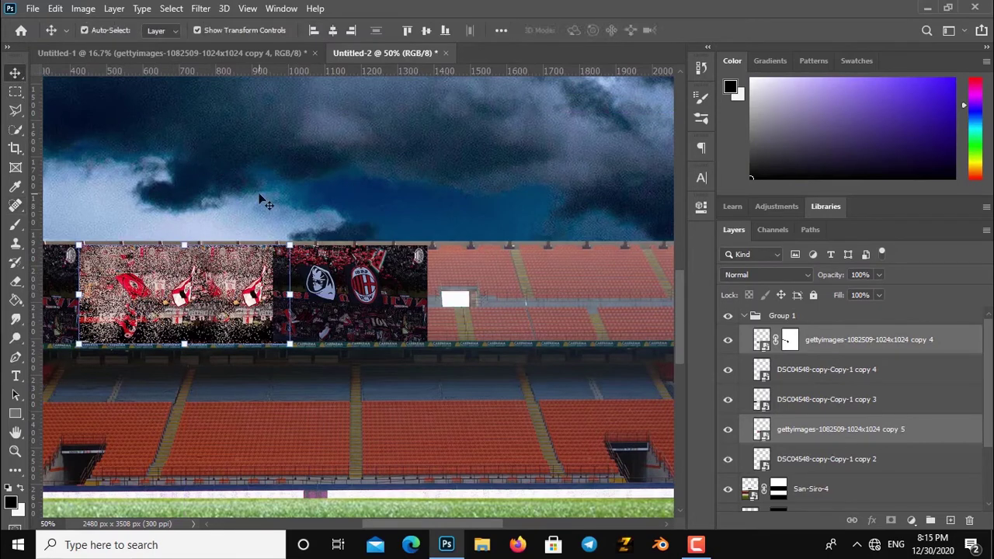
key("ctrl+j")
mouse_move(225, 286)
left_mouse_down()
mouse_move(492, 286)
mouse_move(501, 264)
left_mouse_up()
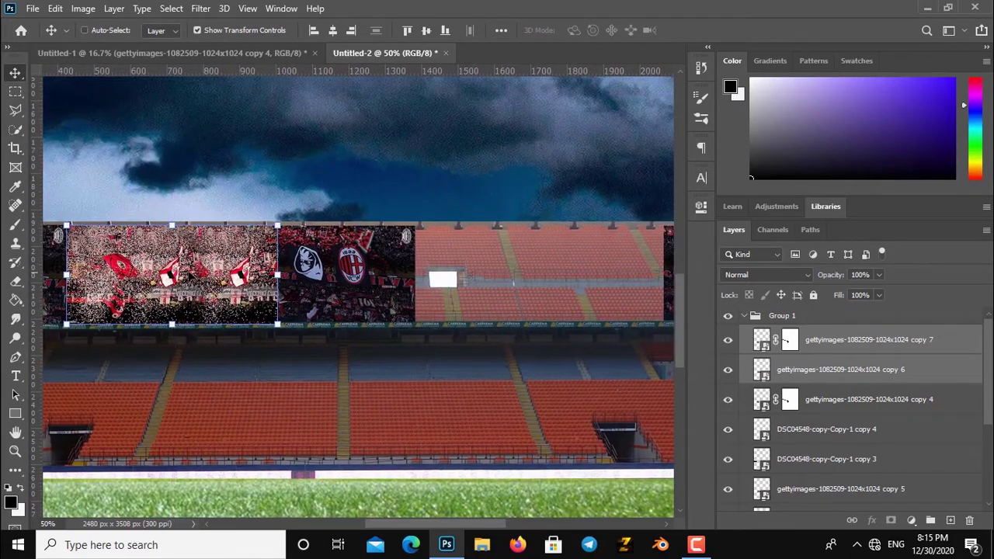
mouse_move(194, 280)
left_mouse_down()
mouse_move(335, 273)
mouse_move(438, 295)
left_mouse_up()
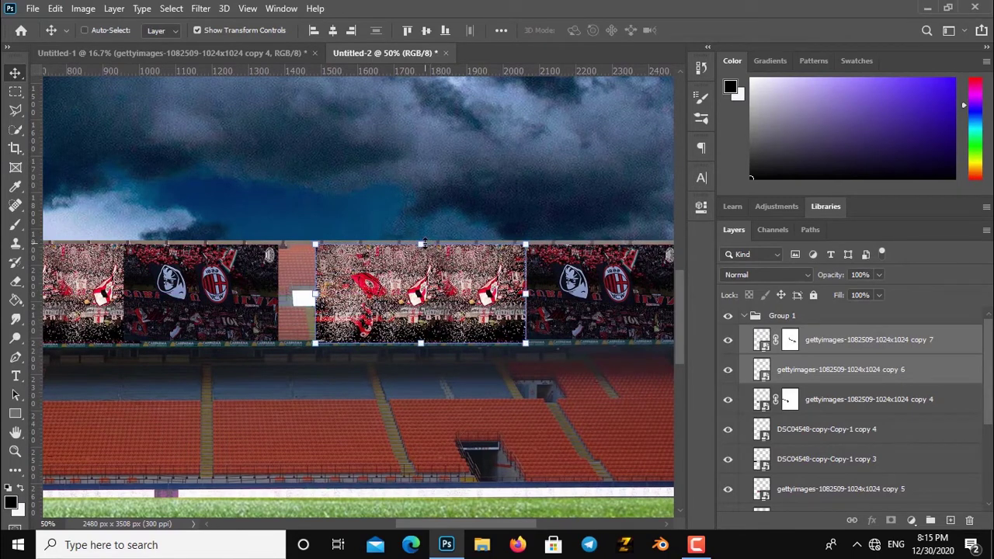
Step: Flip the new crowd copy horizontally and move it below the banner layers
key("ctrl+t")
right_click(436, 215)
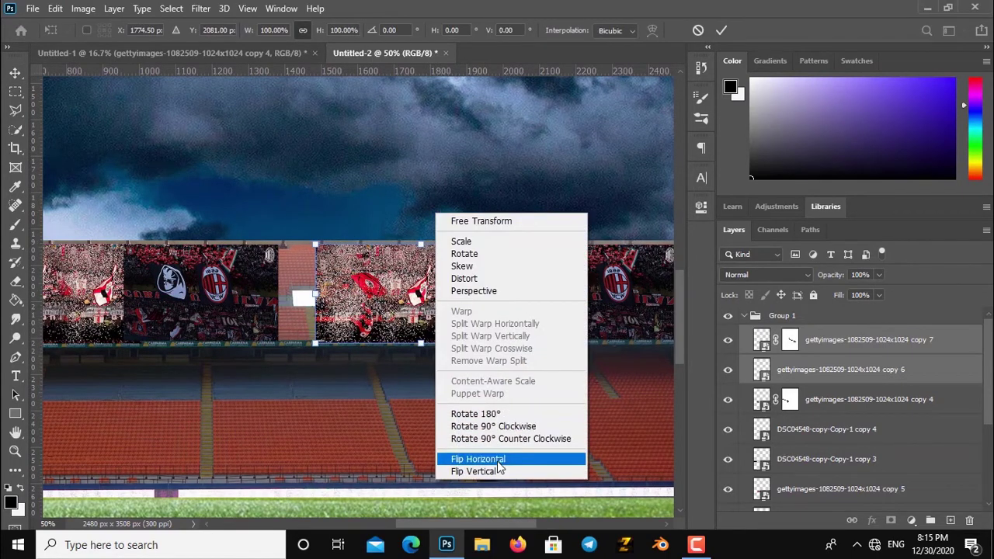
left_click(497, 460)
left_click(721, 30)
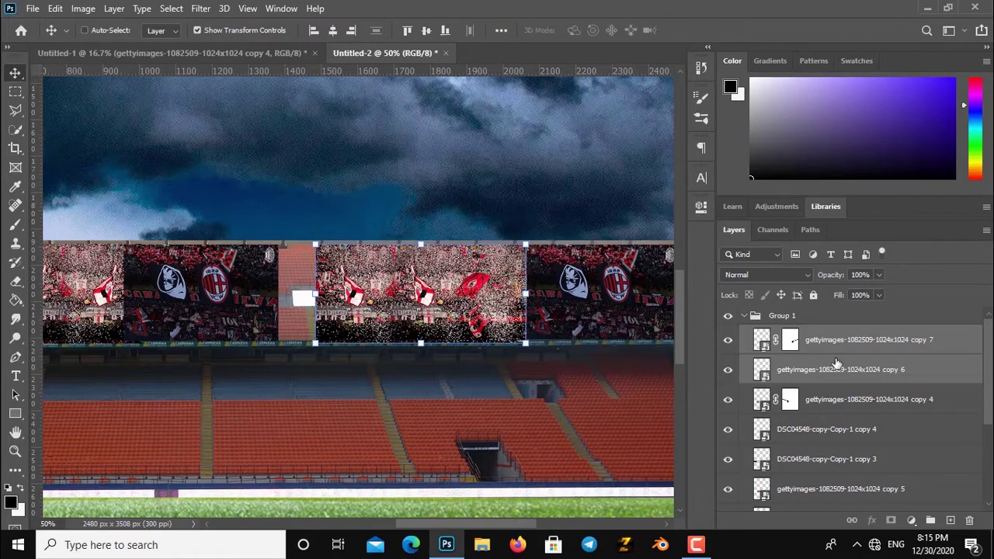
left_click_drag(827, 342, 833, 467)
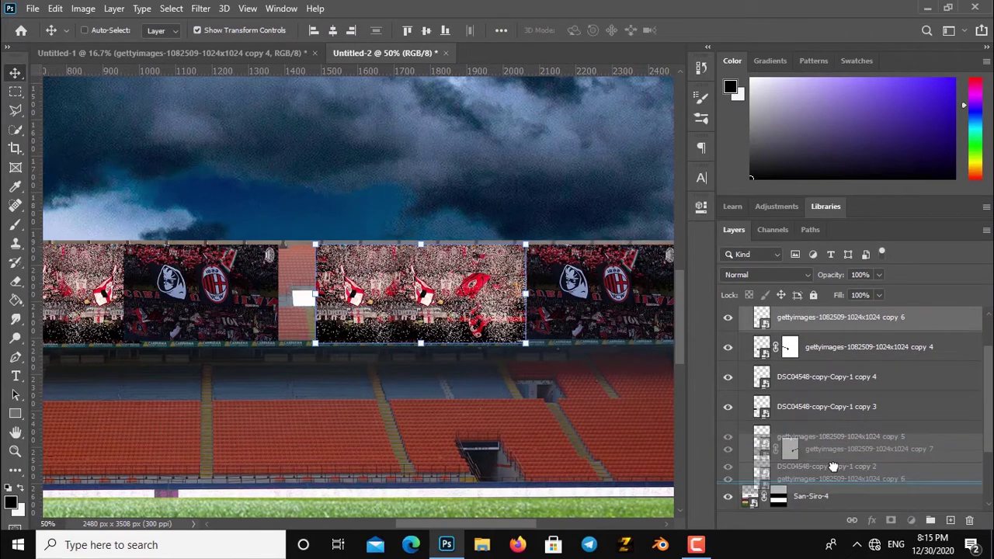
left_click(245, 30)
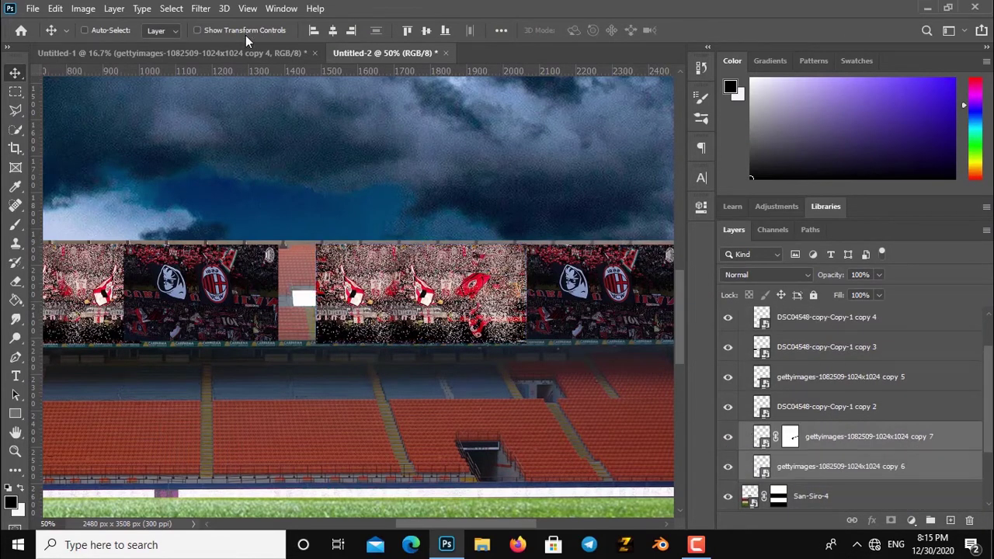
Step: Zoom into the right-hand gap and toggle the mirrored crowd copy to compare
key("ctrl+plus")
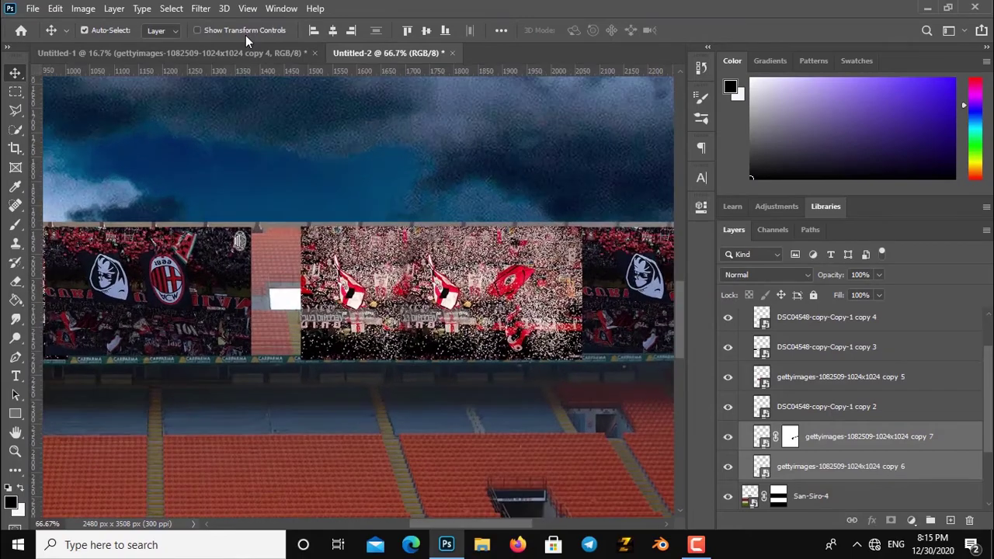
key("ctrl+plus")
left_click_drag(339, 216, 161, 230)
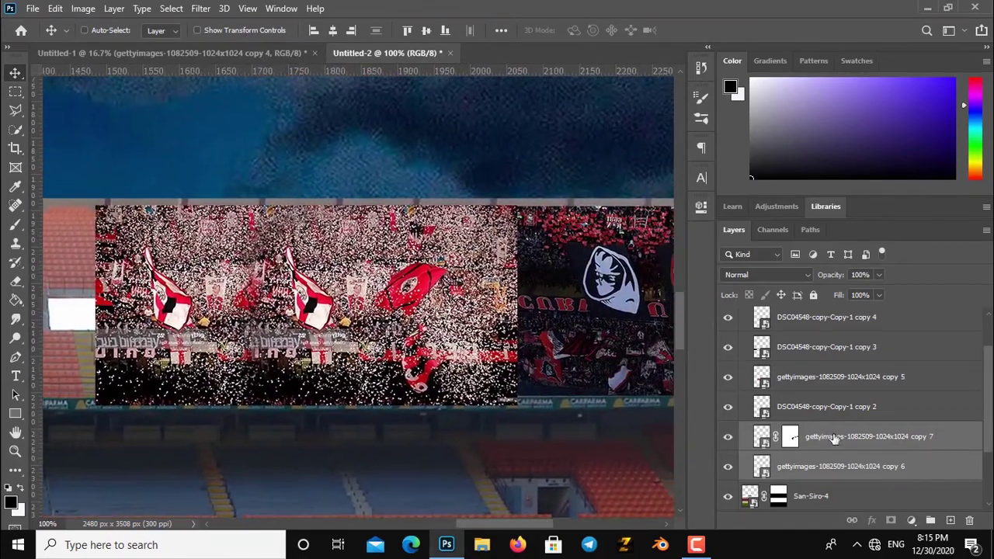
left_click(729, 437)
left_click(854, 436)
Step: Scale the mirrored crowd copy to about 95% and nudge it into its gap
left_click(241, 31)
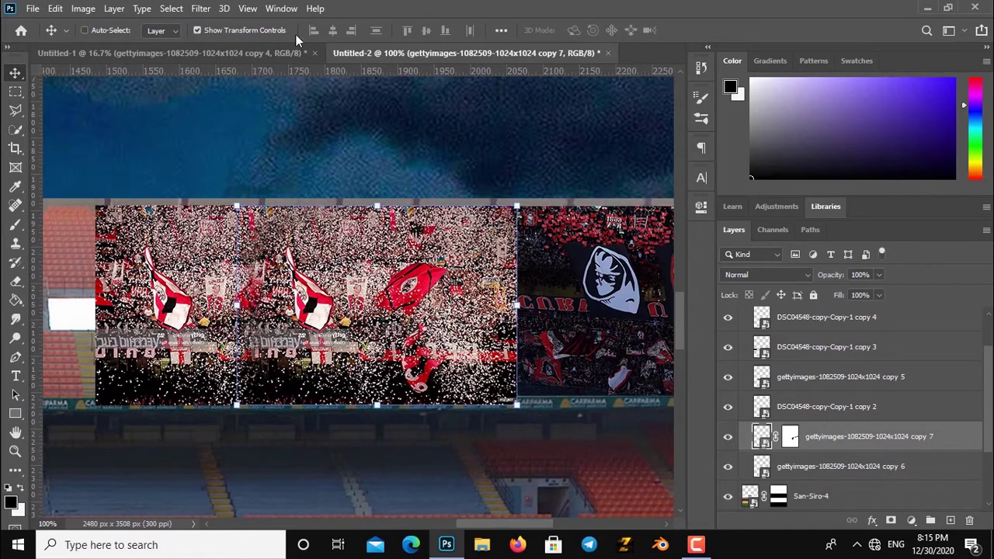
left_click_drag(512, 199, 522, 188)
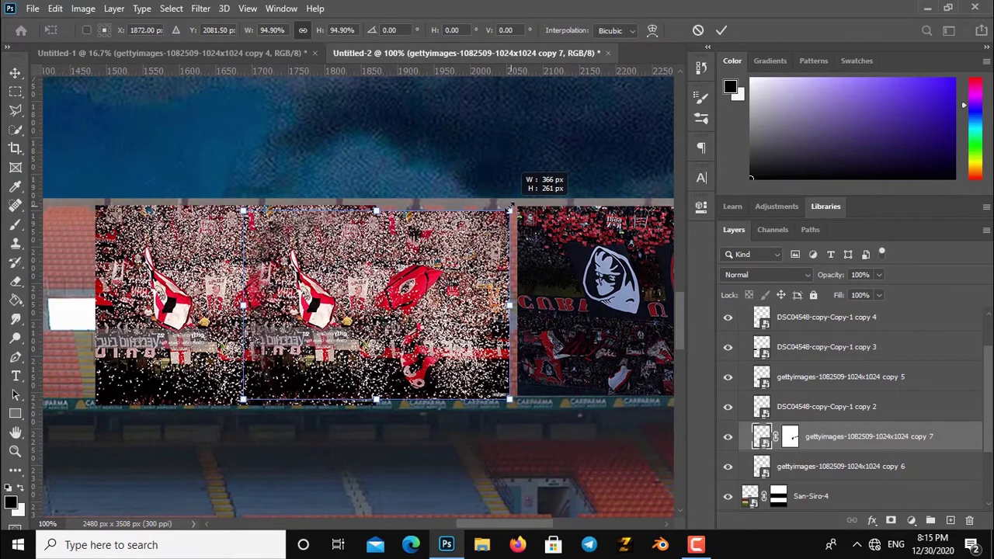
key("Up")
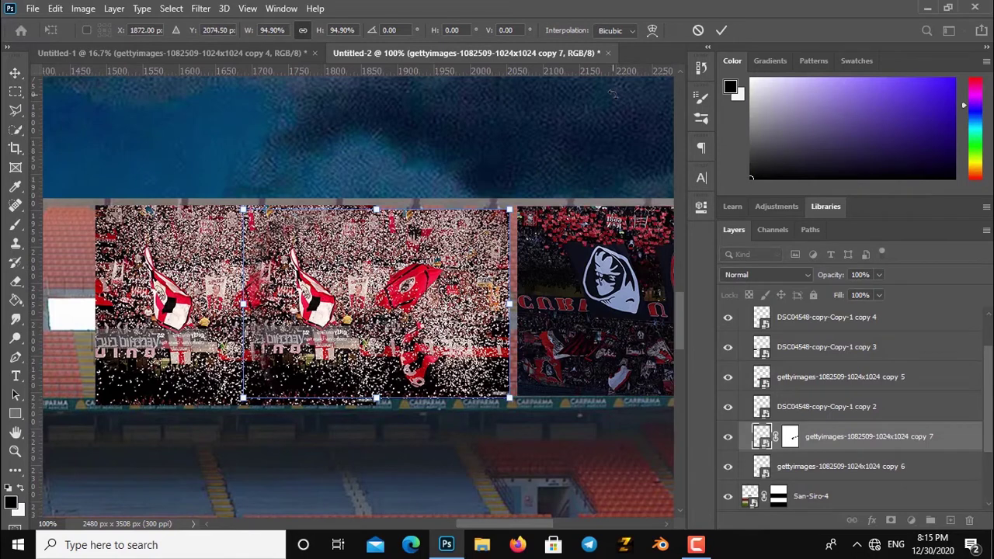
key("Right")
left_click_drag(511, 206, 512, 205)
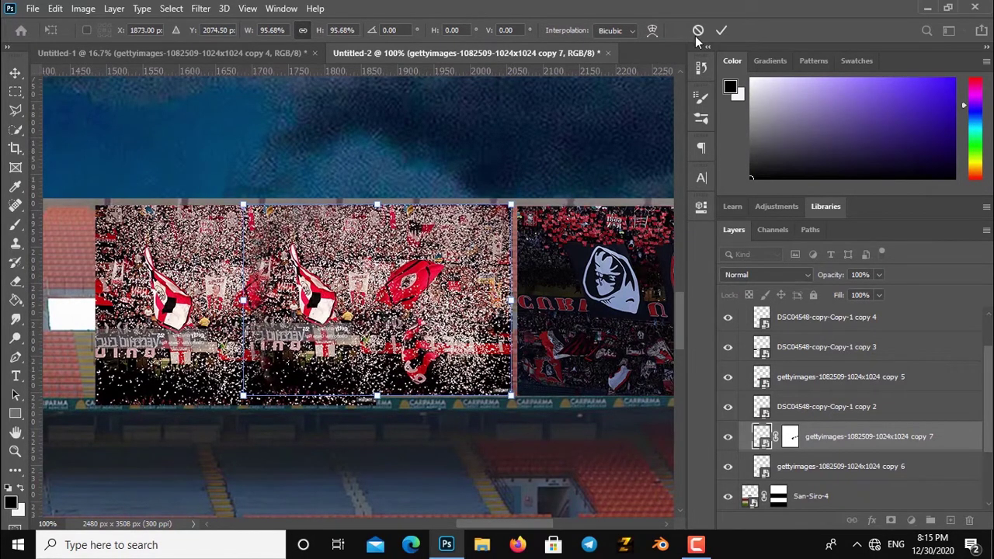
left_click(722, 30)
key("Right")
key("Right")
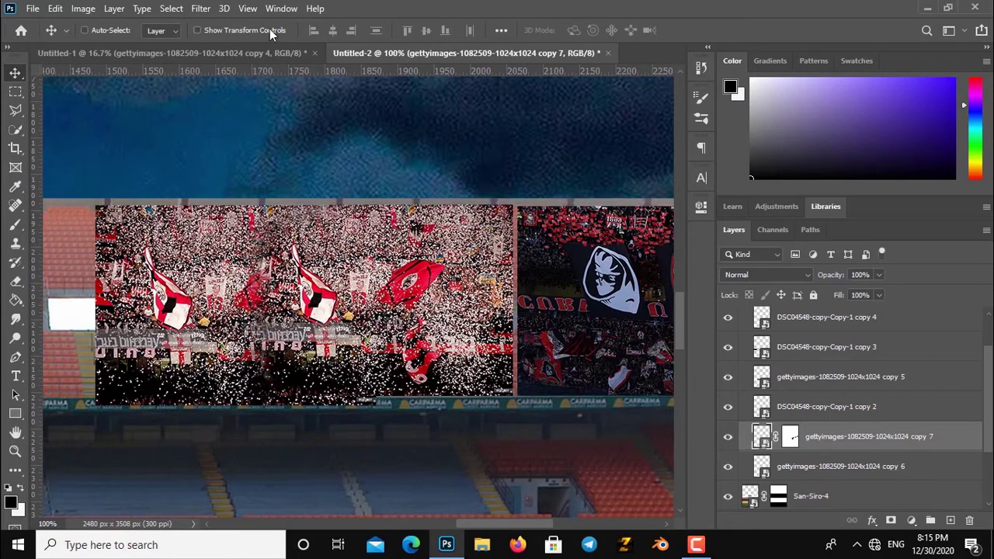
key("Right")
key("Right")
key("Right")
key("Right")
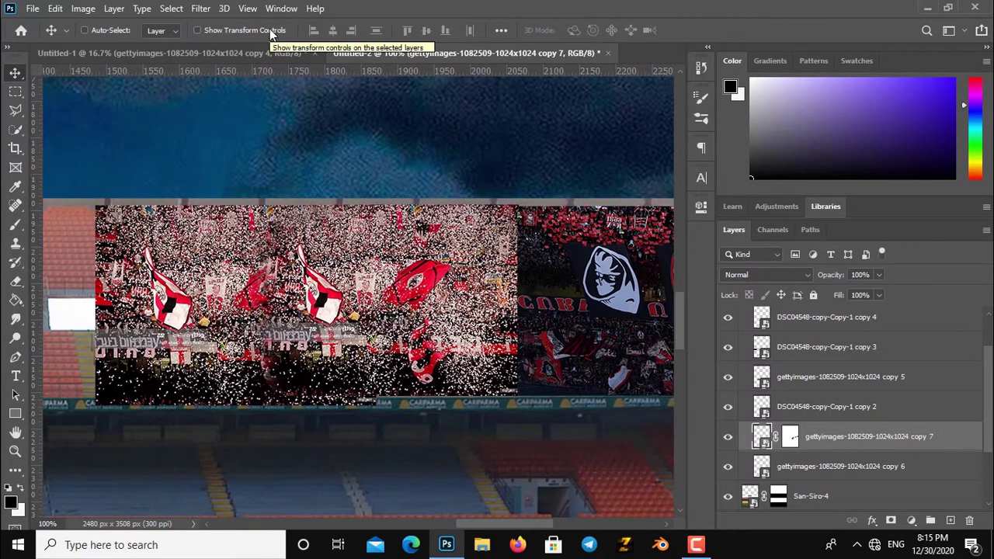
left_click_drag(427, 323, 488, 322)
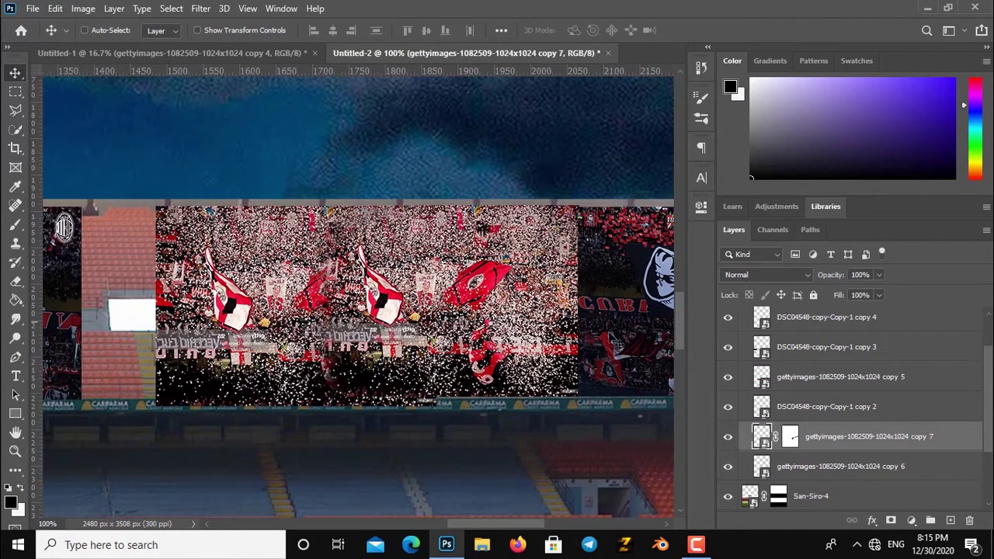
Step: Shrink crowd layer copy 6 slightly to narrow it
left_click(816, 462)
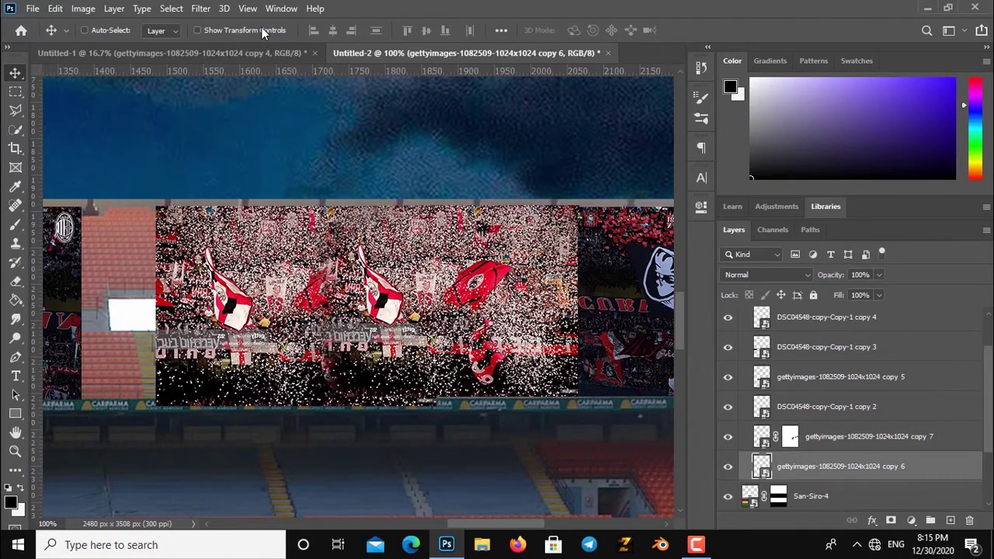
left_click(267, 31)
left_click_drag(436, 204, 430, 203)
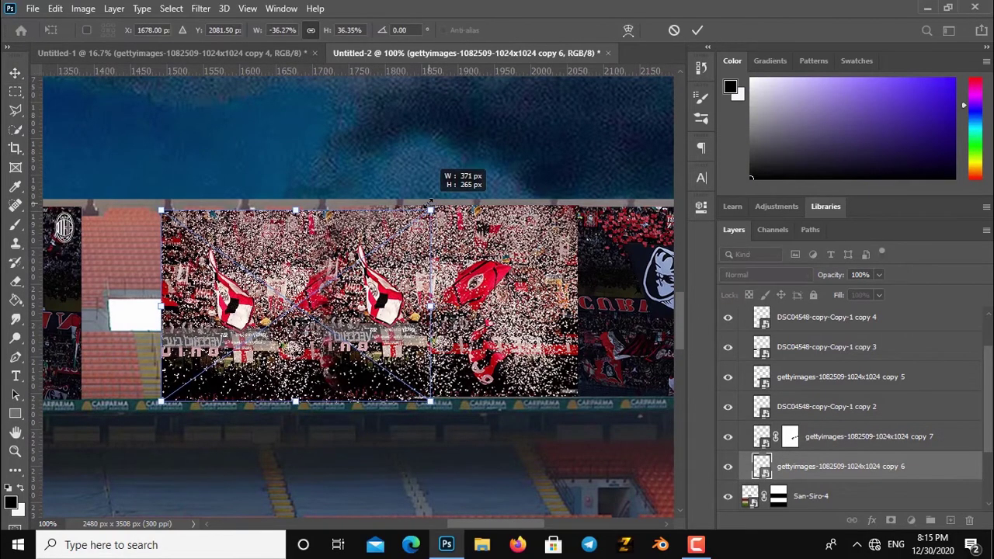
left_click(699, 30)
left_click(211, 33)
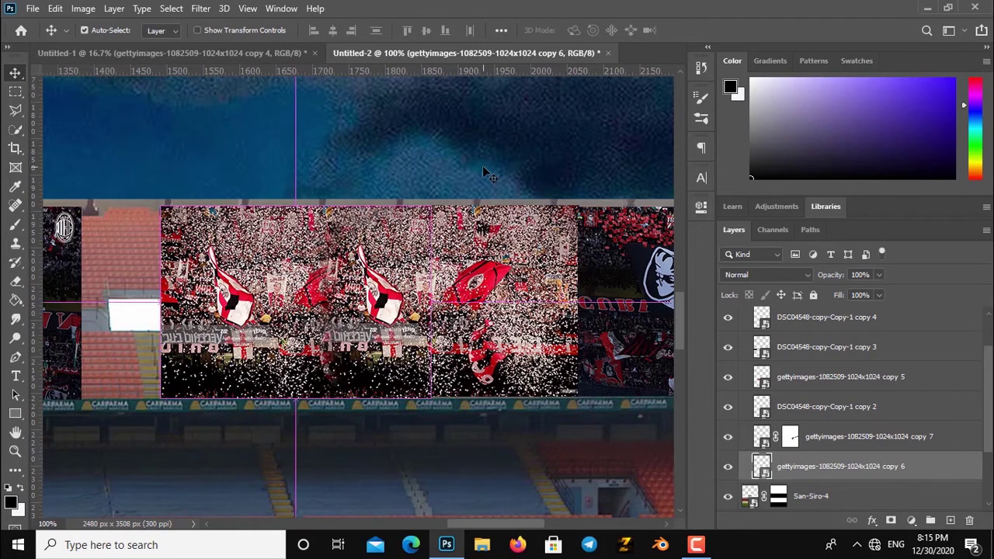
key("ctrl+minus")
scroll(432, 355, "left", 3)
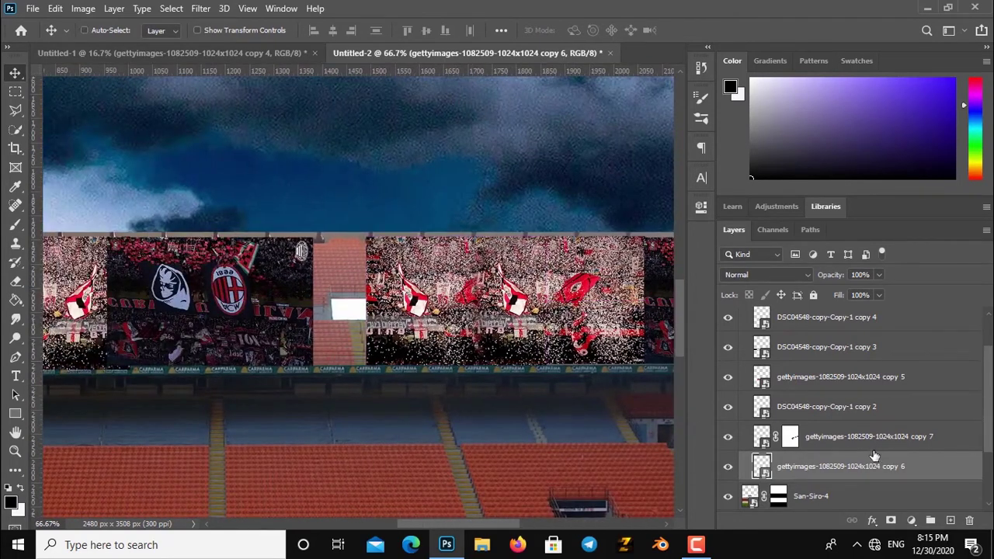
Step: Duplicate the flag-waving crowd layer, flip it horizontally, and slide it left into the middle gap
left_click(847, 440)
key("ctrl+j")
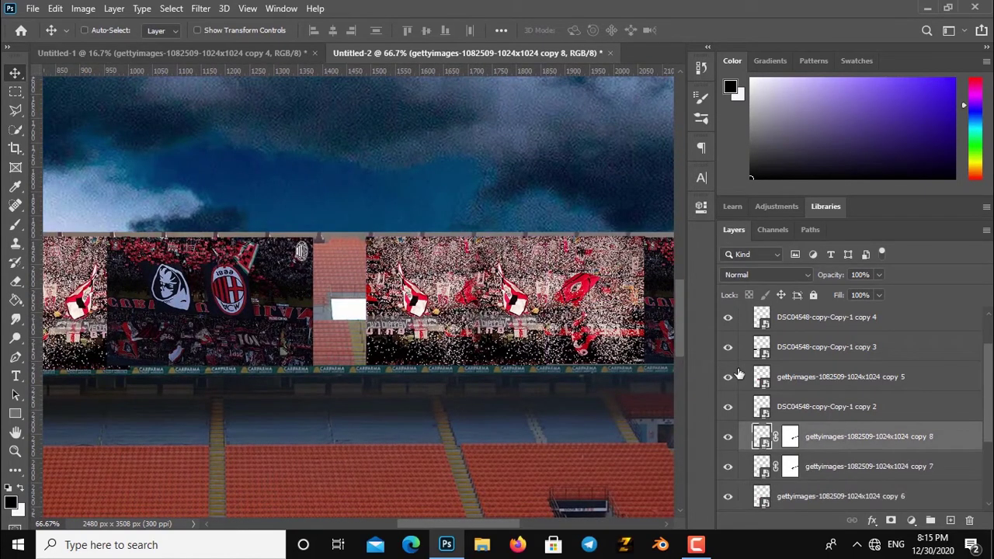
left_click_drag(497, 295, 350, 296)
left_click(237, 31)
right_click(459, 328)
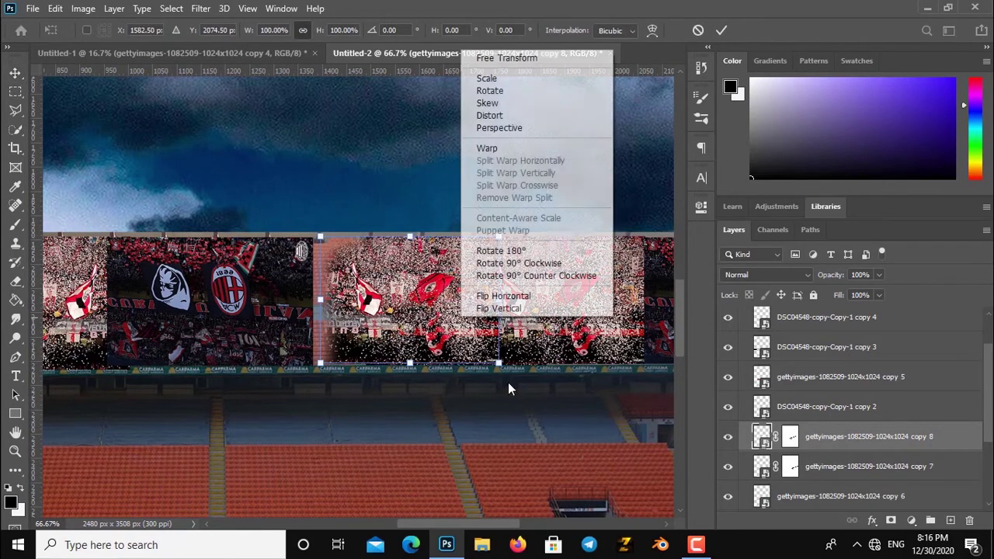
left_click(524, 298)
left_click_drag(402, 275, 287, 272)
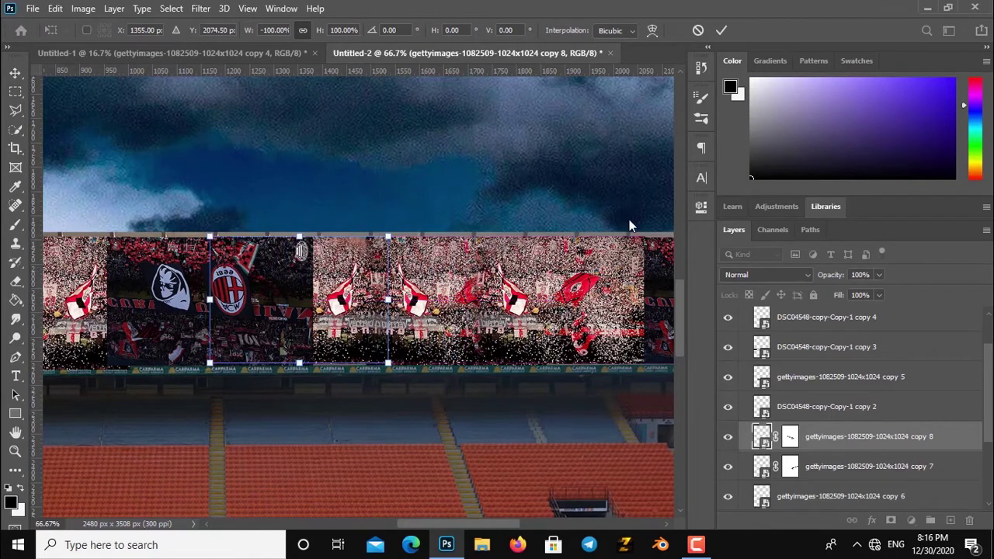
left_click(721, 33)
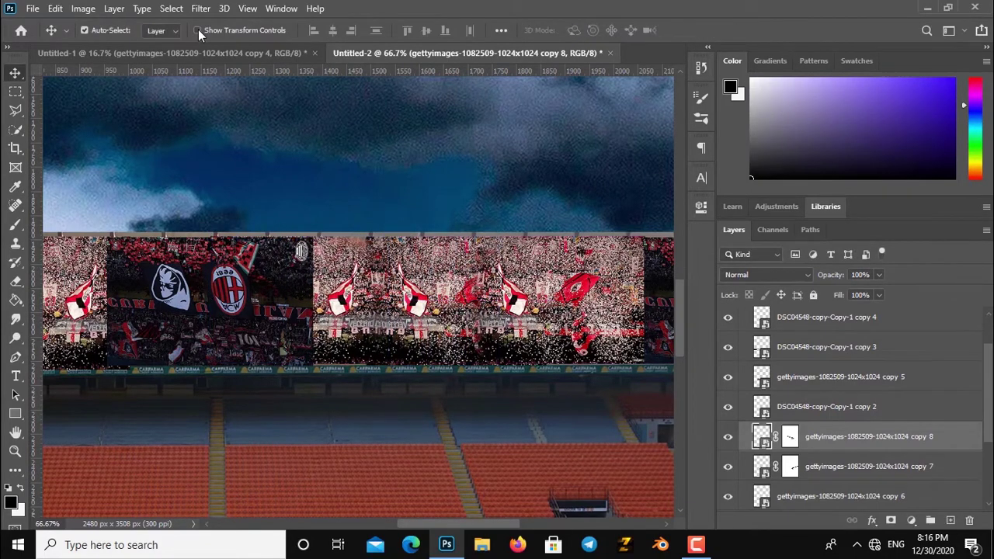
key("ctrl+minus")
key("ctrl+minus")
key("ctrl+minus")
key("ctrl+minus")
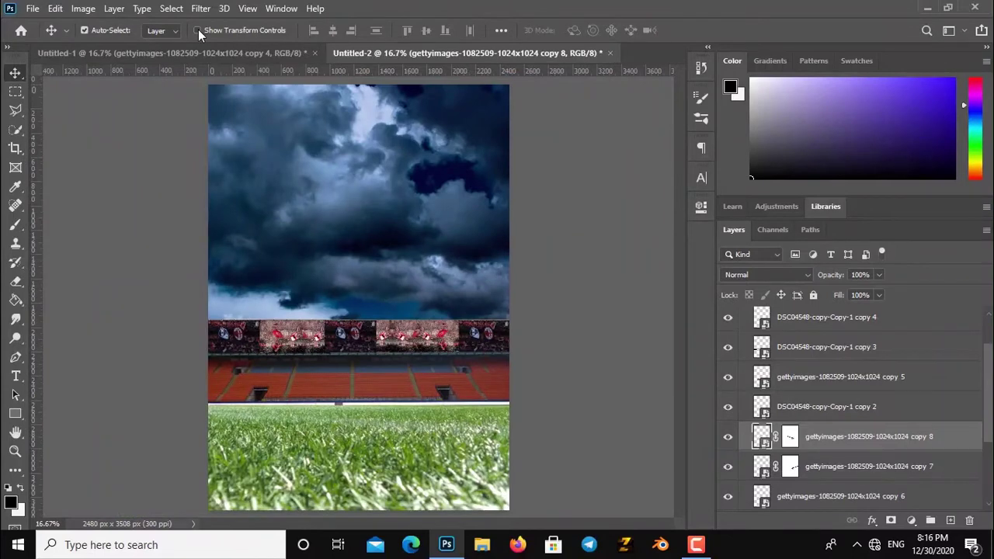
key("ctrl+plus")
left_click(910, 522)
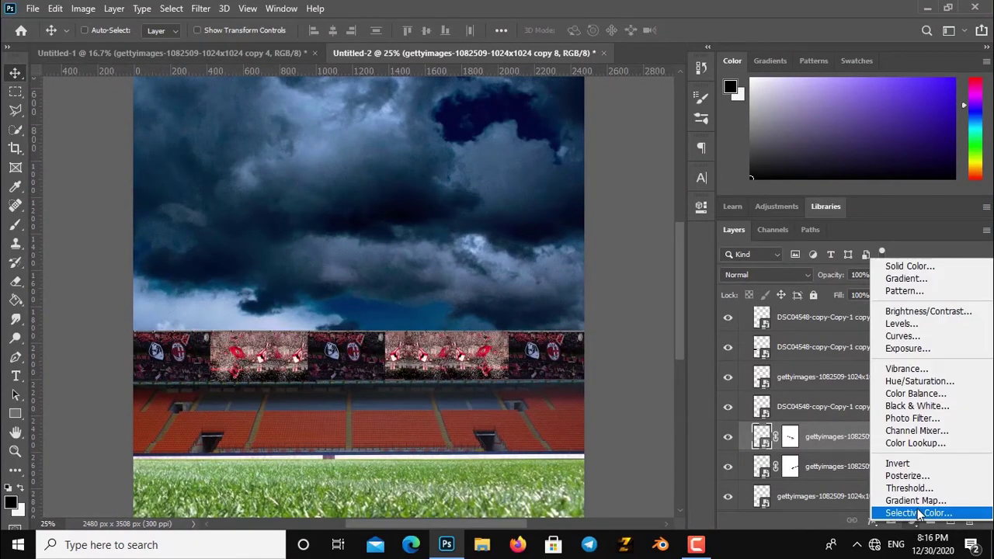
Step: Add a clipped Brightness/Contrast adjustment to the crowd layer at brightness -122, contrast 56
left_click(927, 248)
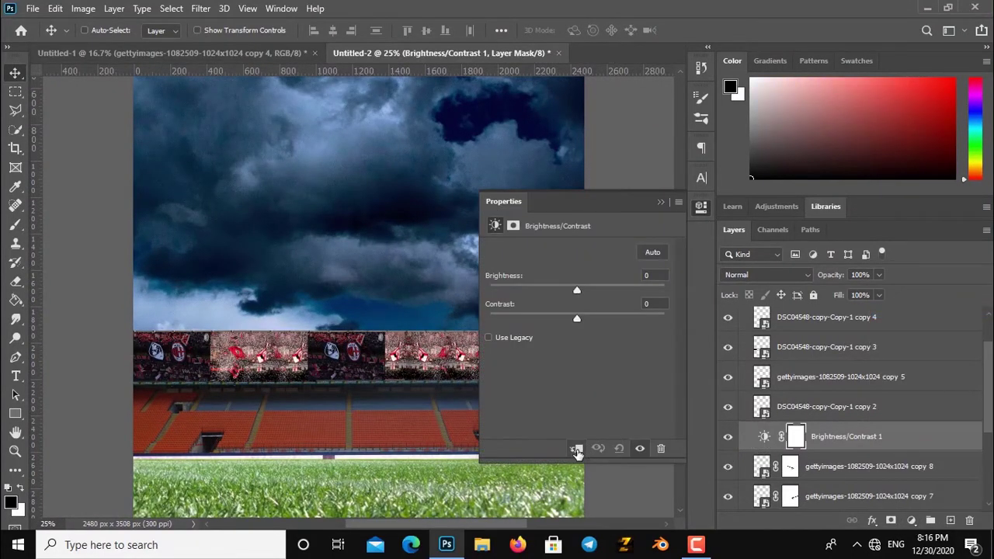
left_click(577, 449)
left_click_drag(576, 285, 525, 285)
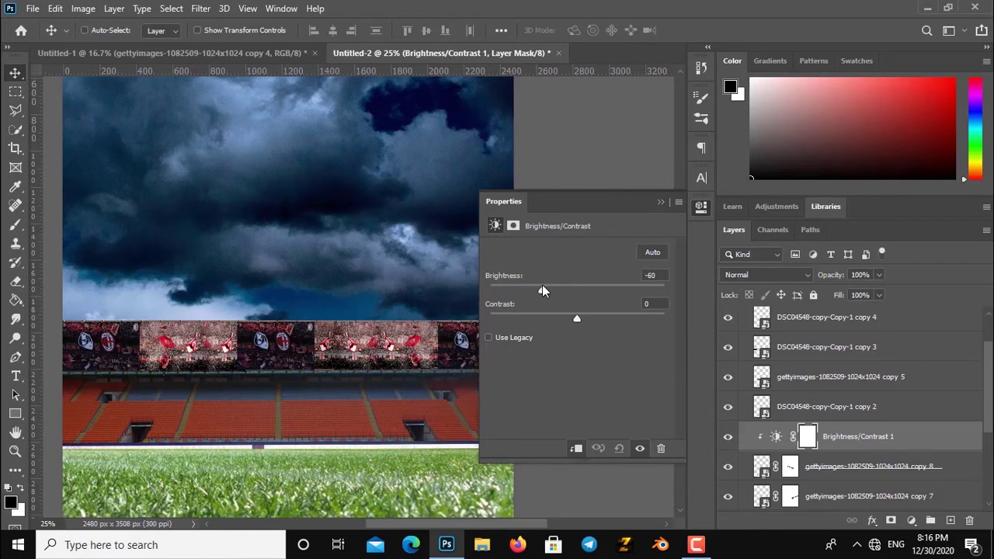
left_click_drag(576, 319, 606, 318)
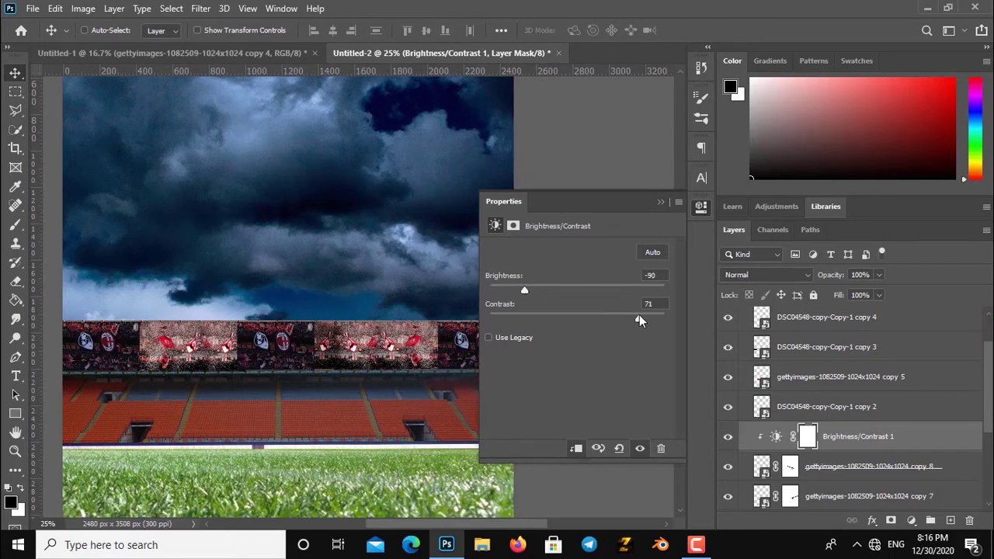
left_click_drag(519, 289, 505, 291)
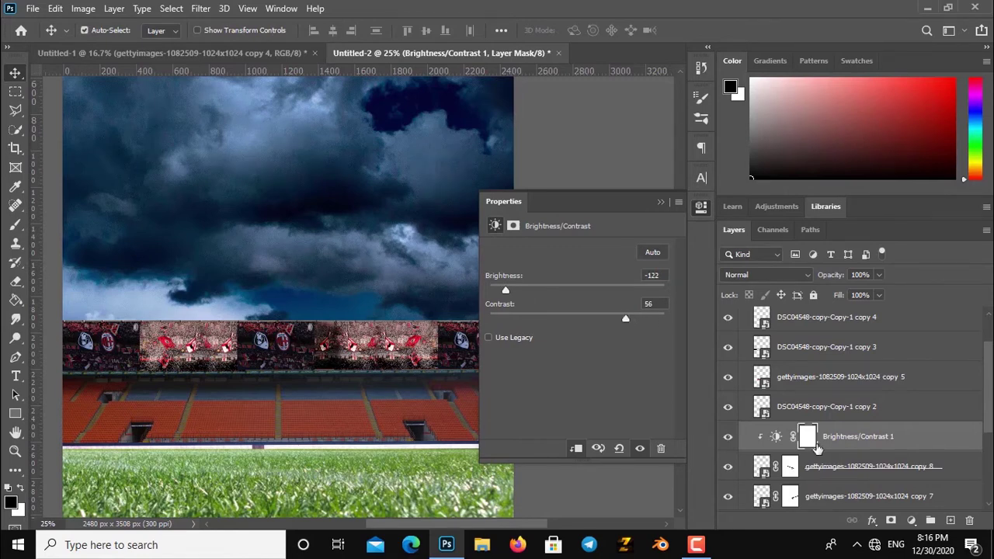
Step: Copy the adjustment onto the two other crowd photos, clipping each one
left_click_drag(817, 449, 977, 417)
scroll(989, 413, "down", 2)
left_click_drag(855, 400, 843, 480)
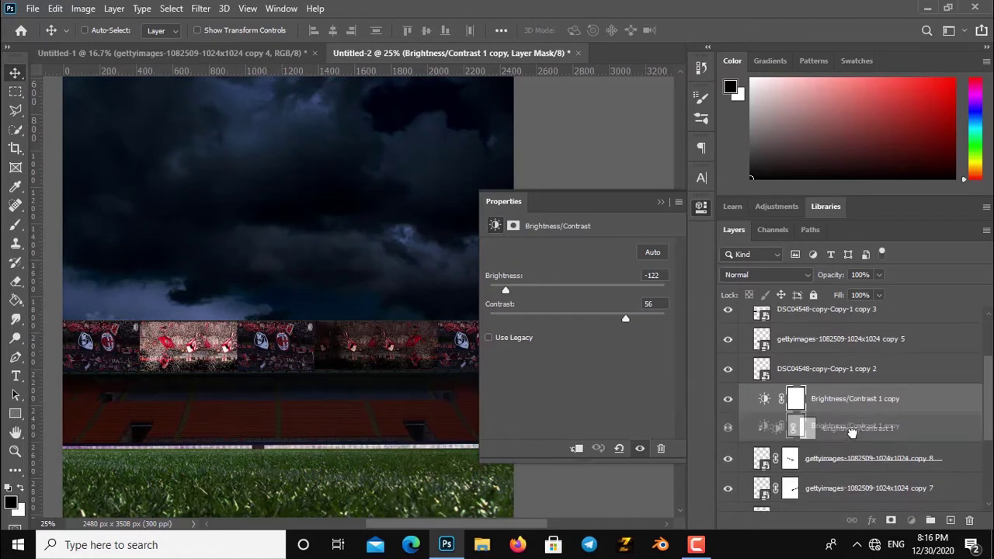
left_click(842, 472, "alt")
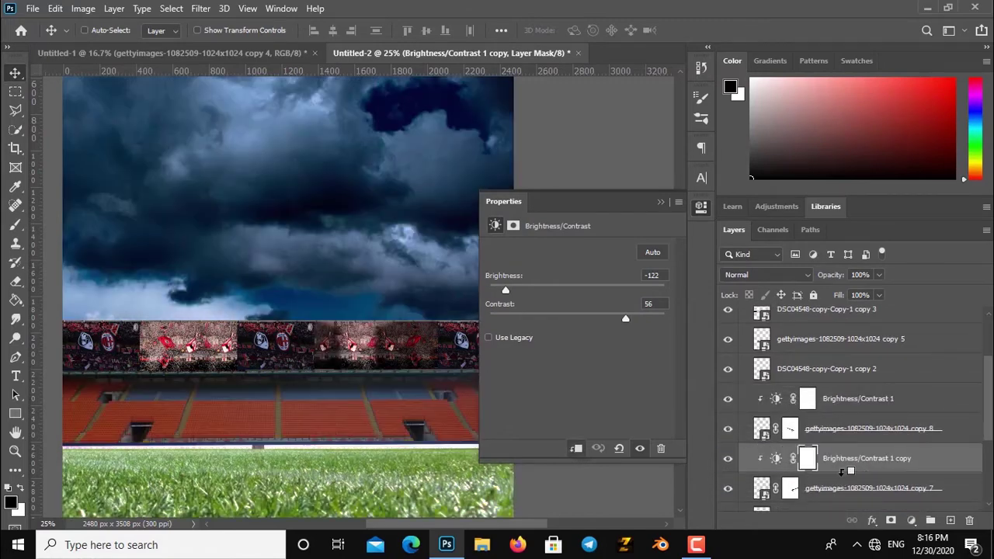
left_click_drag(862, 460, 965, 424)
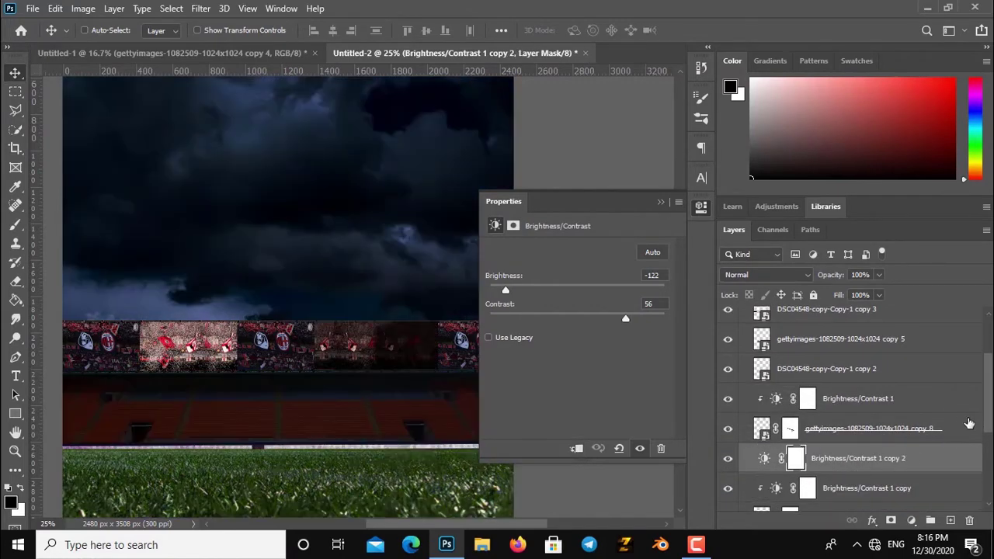
scroll(991, 423, "down", 3)
left_click_drag(862, 342, 854, 418)
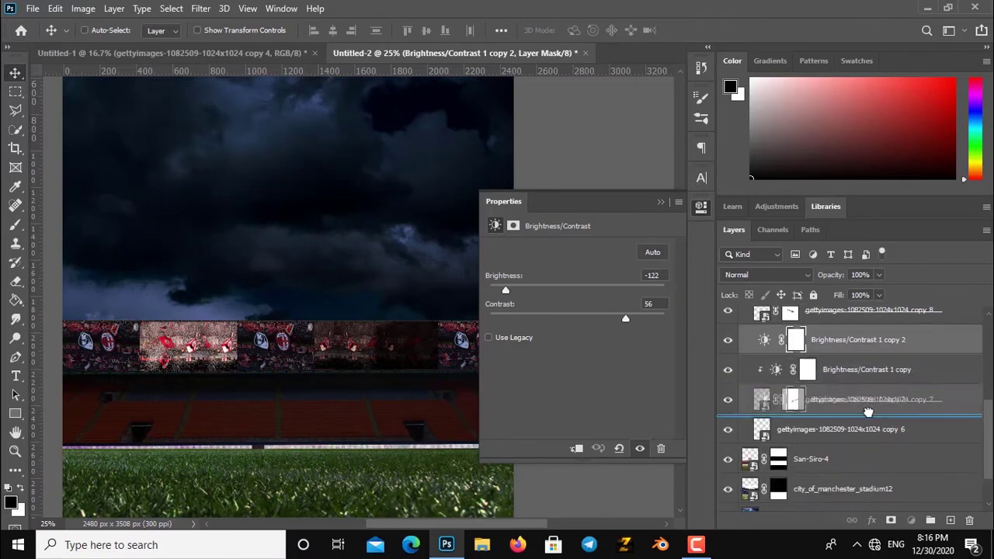
left_click(855, 408, "alt")
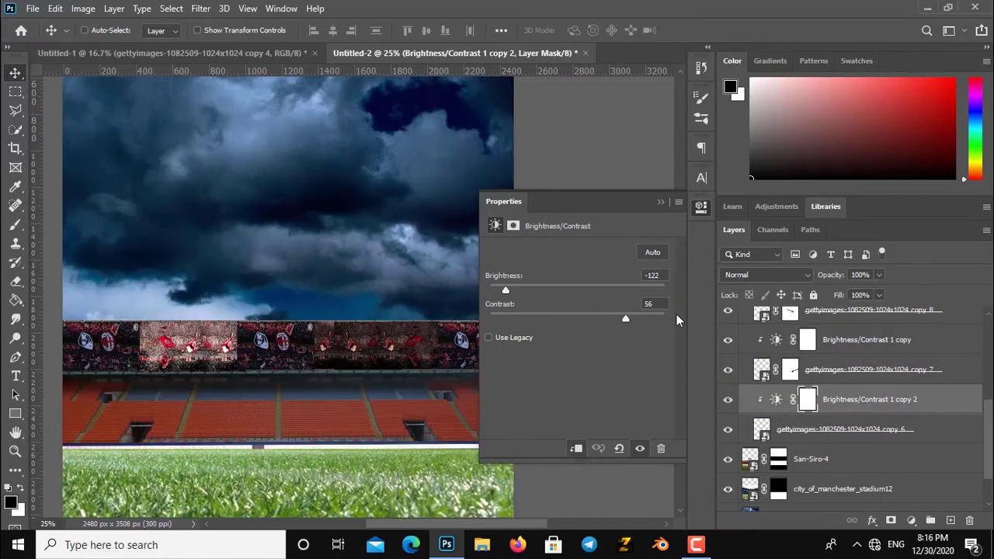
Step: Zoom in to inspect the darkened banner strip and select the mirrored crowd layer's mask
left_click(661, 202)
key("ctrl+plus")
key("ctrl+plus")
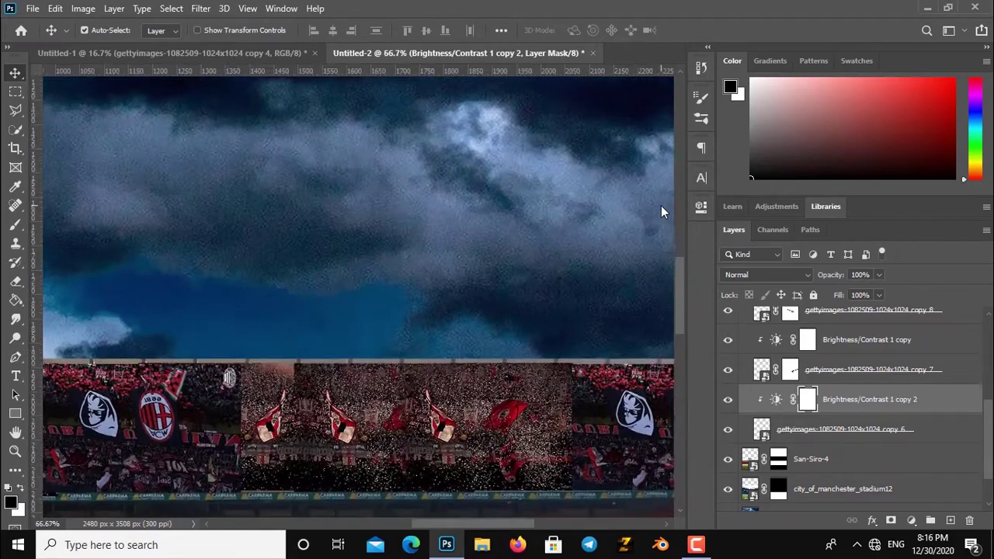
key("ctrl+plus")
key("ctrl+plus")
left_click_drag(647, 206, 756, 101)
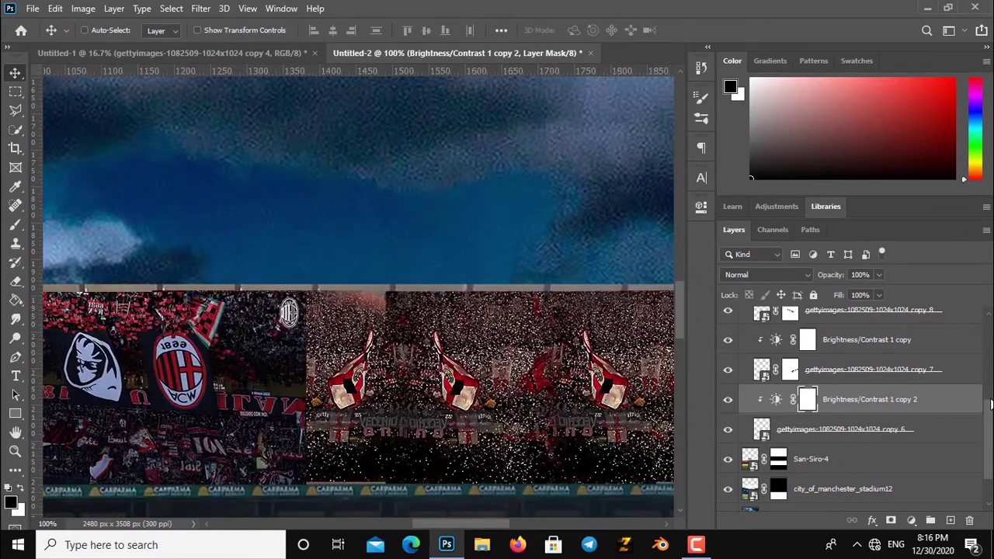
left_click_drag(991, 404, 992, 380)
left_click(791, 402)
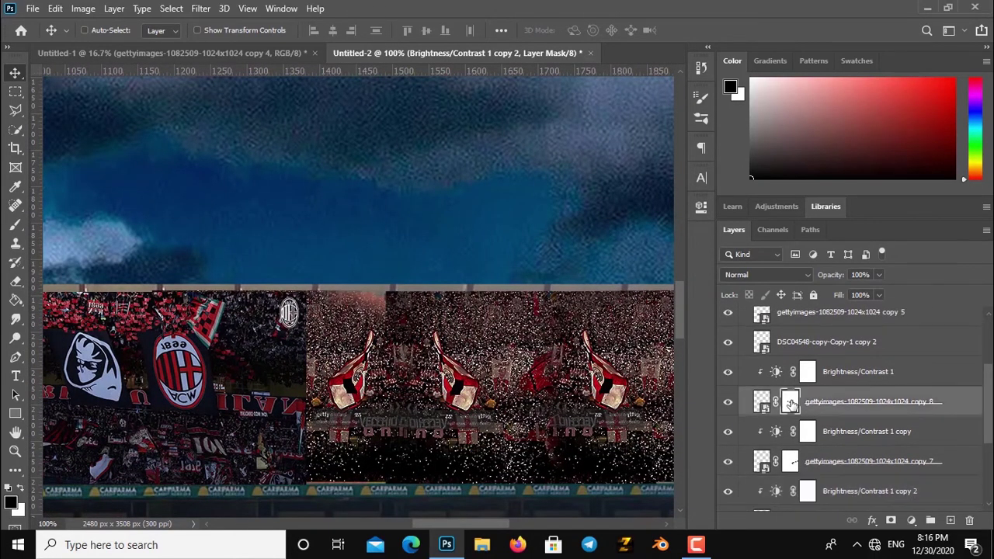
key("b")
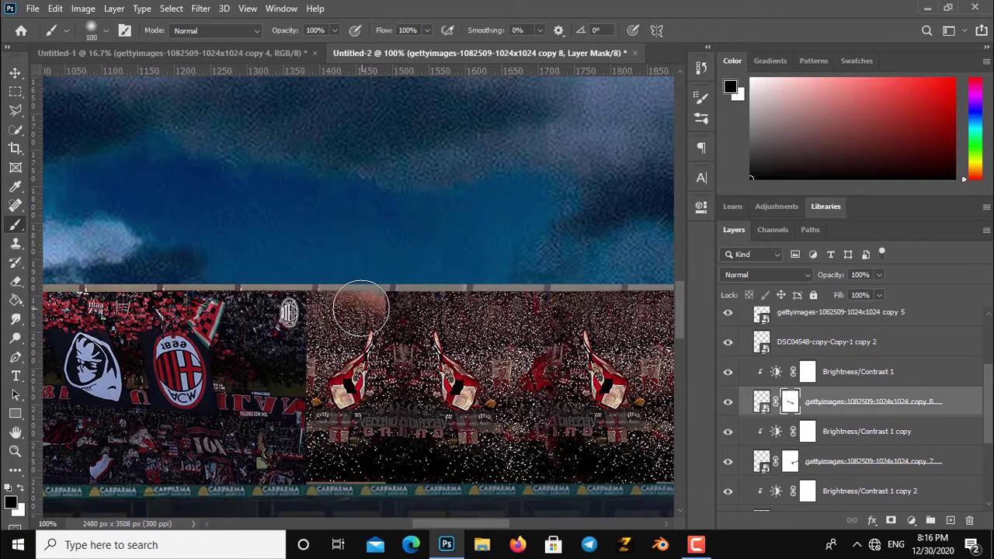
key("x")
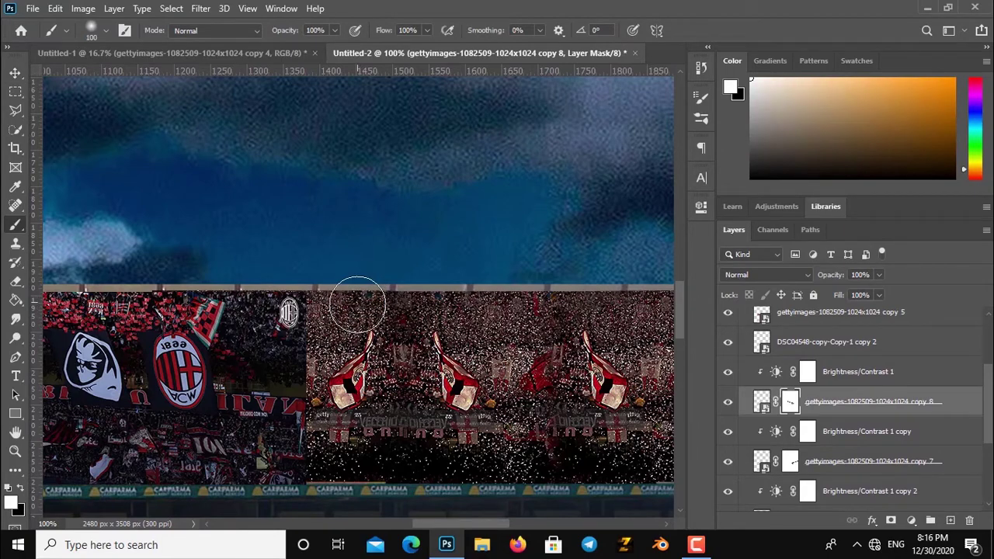
left_click_drag(339, 432, 334, 405)
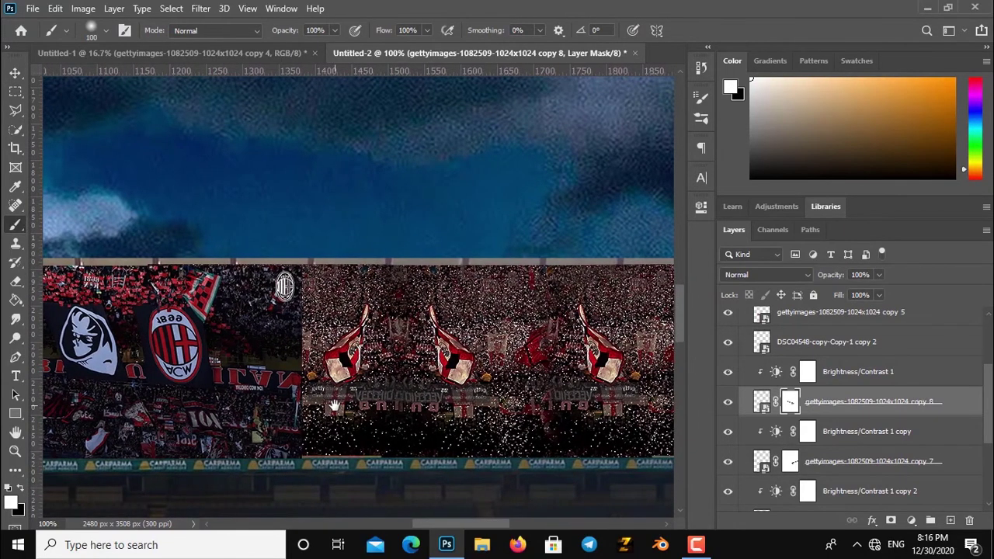
key("ctrl+0")
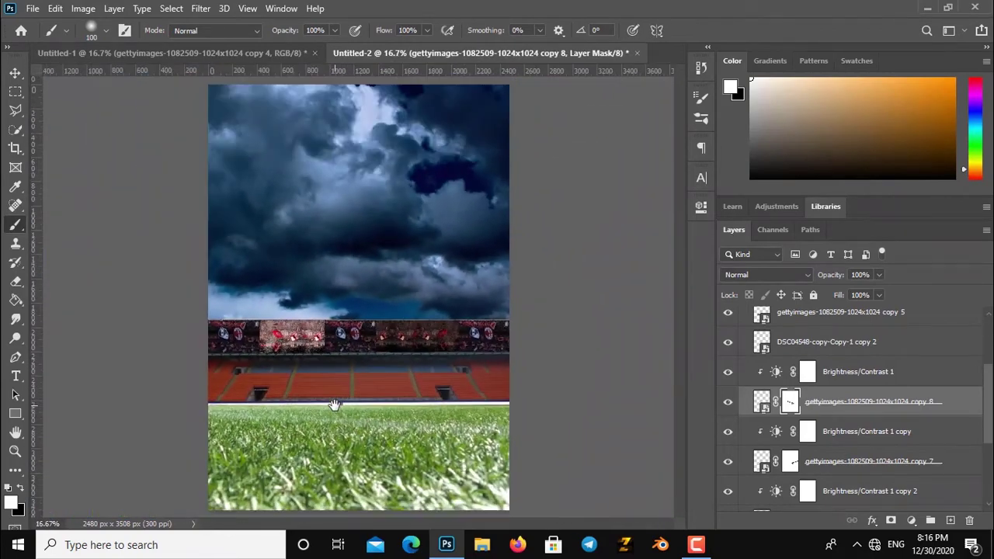
key("ctrl+plus")
left_click(888, 375)
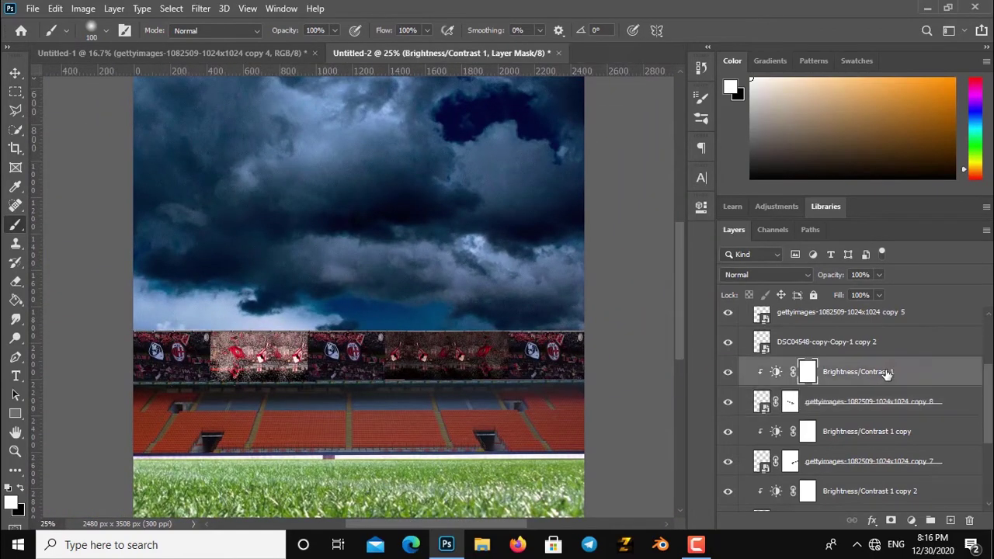
scroll(991, 388, "up", 4)
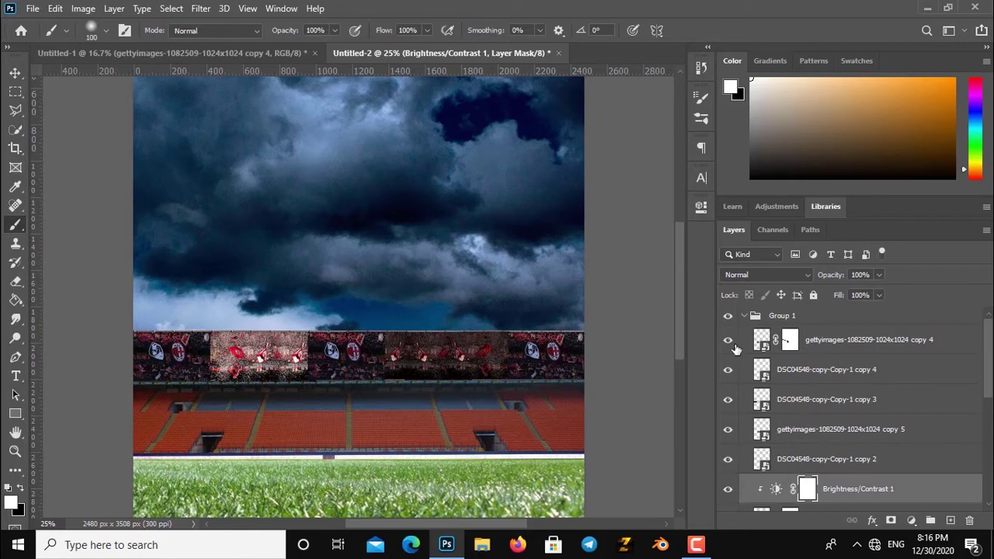
Step: Reveal the hidden crowd strip and clip a Brightness/Contrast to it, darkening it and raising contrast
left_click(729, 342)
left_click(862, 340)
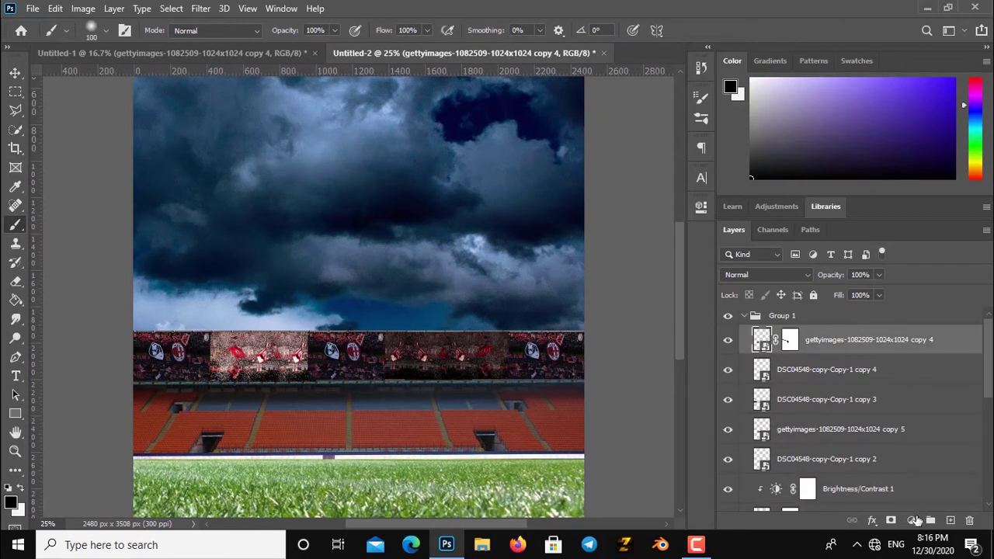
left_click(912, 521)
left_click(939, 313)
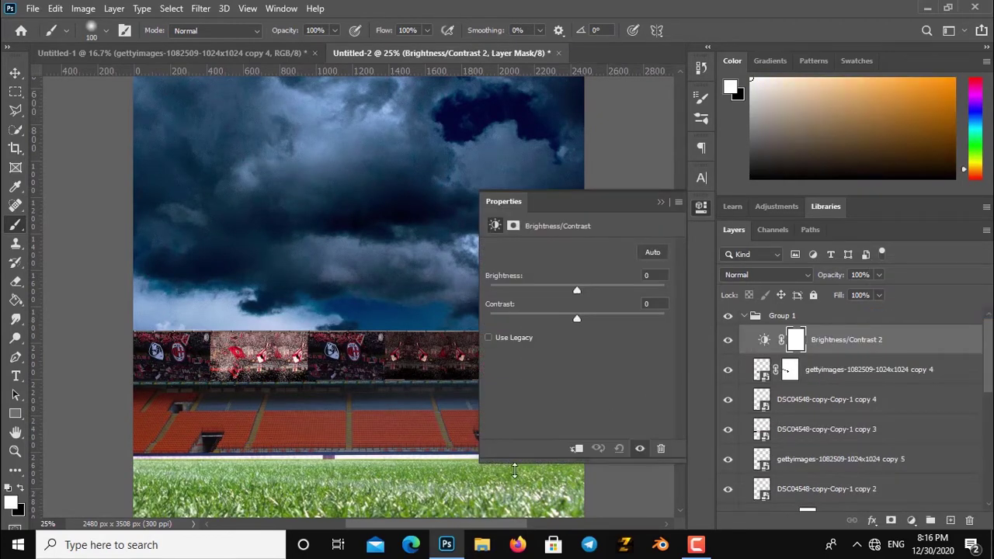
left_click(577, 448)
left_click_drag(577, 290, 493, 289)
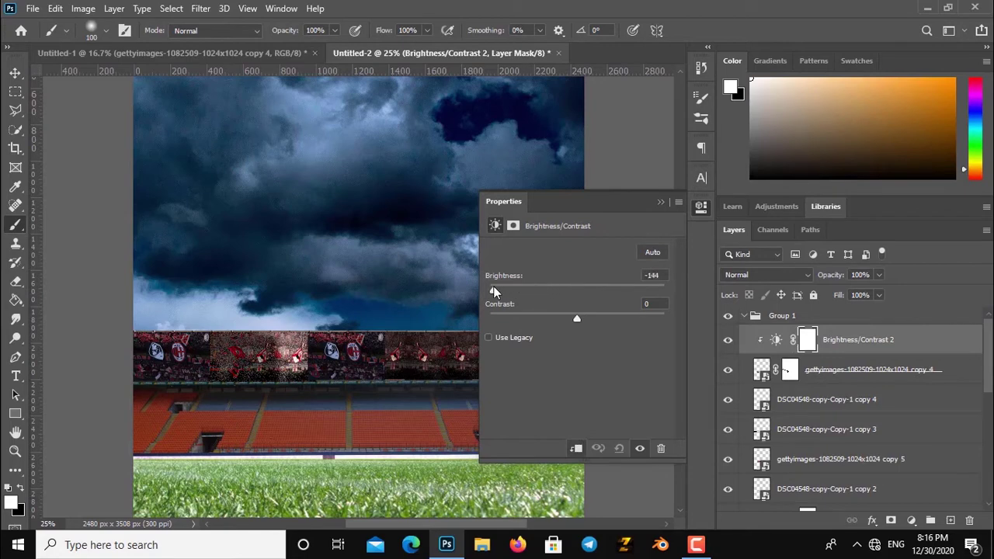
left_click_drag(591, 317, 645, 318)
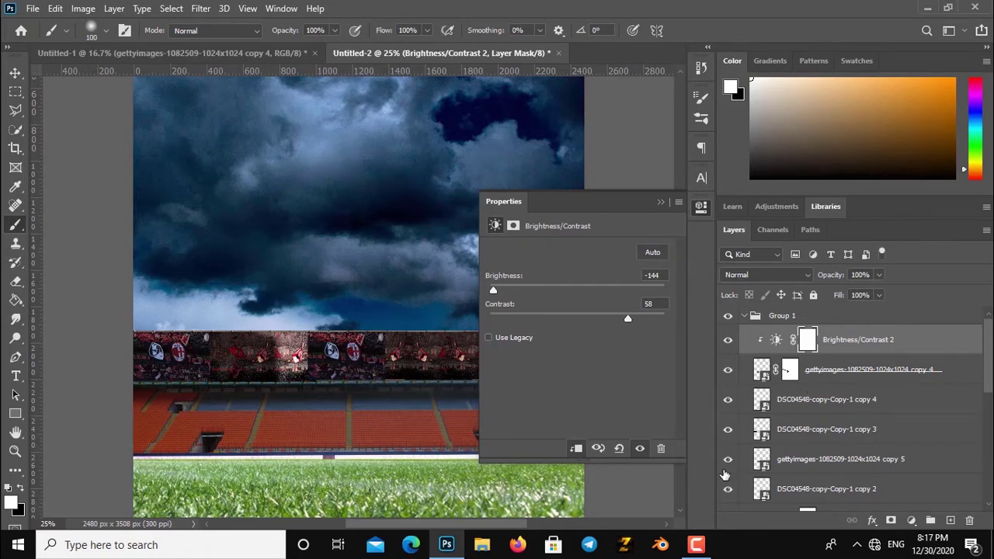
Step: Clip another Brightness/Contrast to the second crowd strip, darkening it strongly with more contrast
left_click(794, 471)
left_click(911, 520)
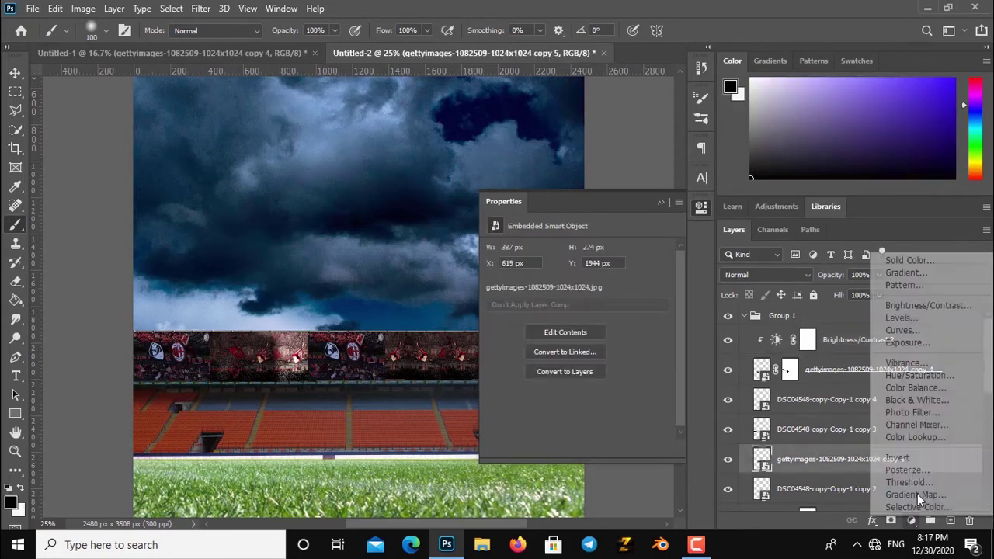
left_click(928, 304)
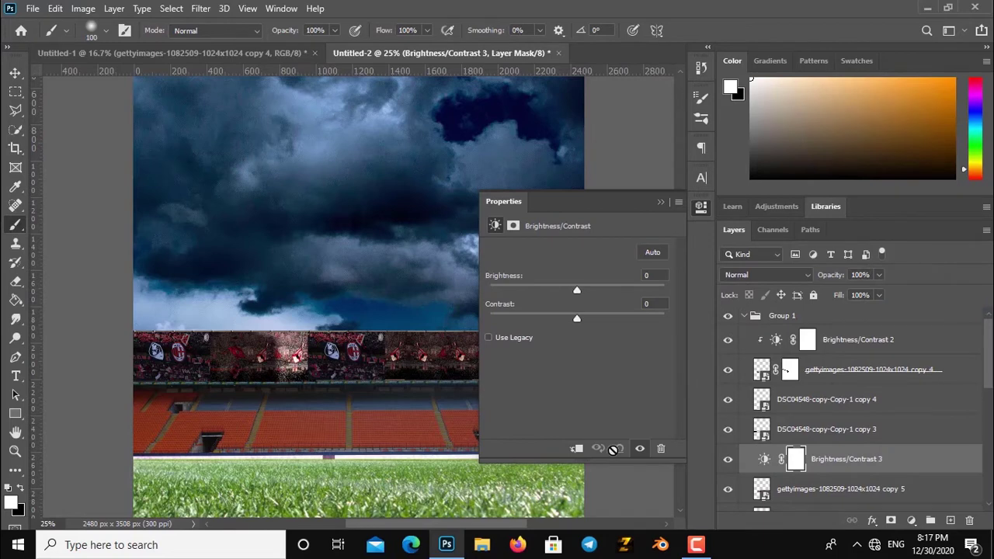
left_click(576, 449)
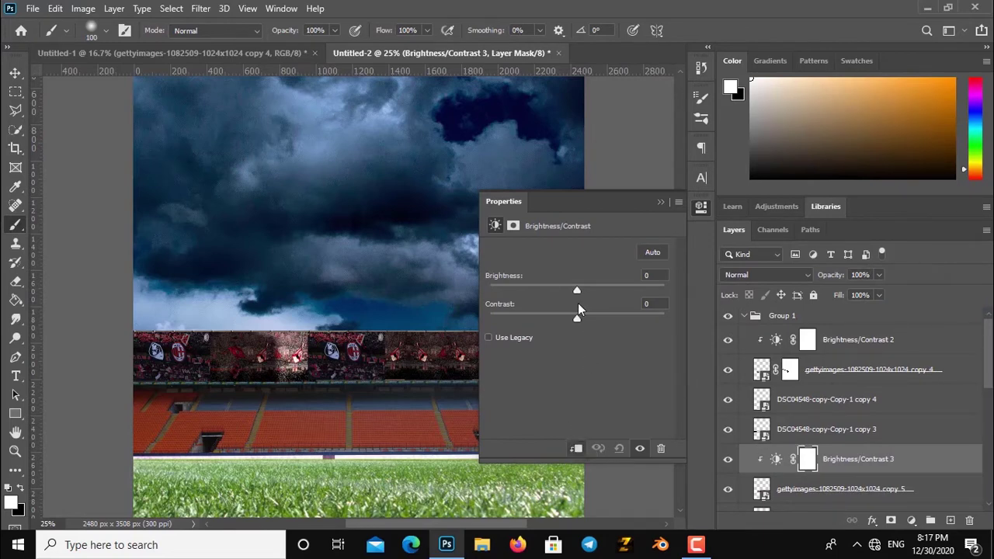
left_click_drag(569, 293, 524, 290)
left_click_drag(576, 314, 618, 322)
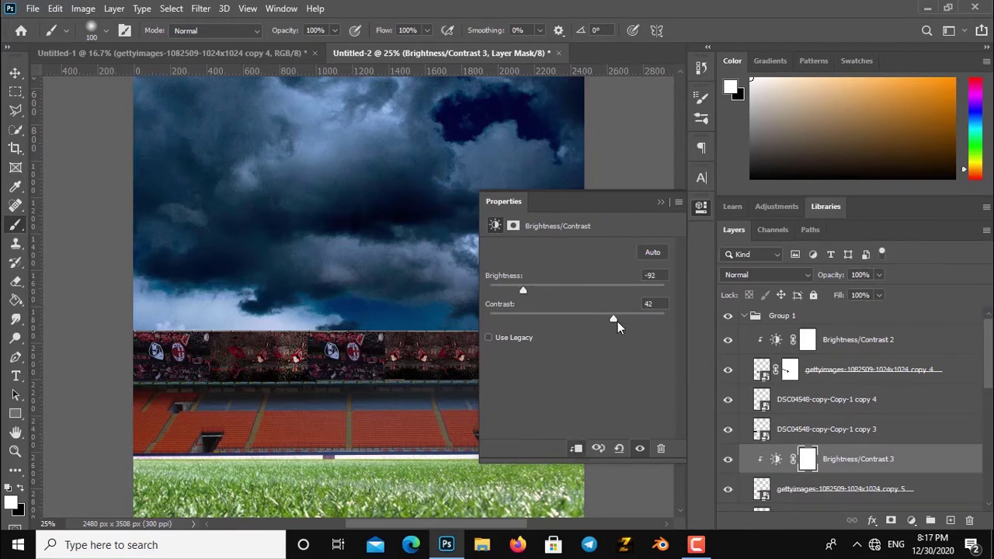
left_click_drag(523, 291, 499, 285)
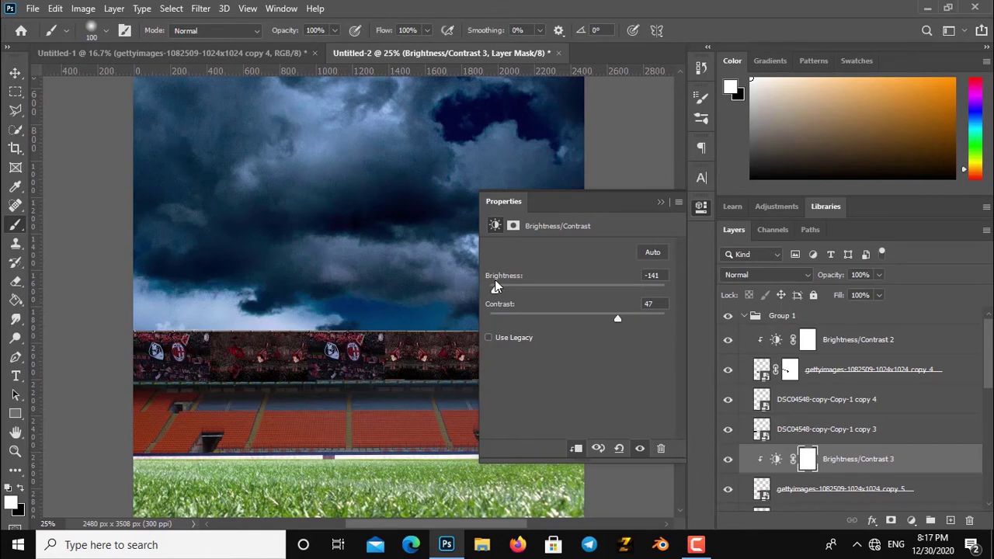
left_click(658, 203)
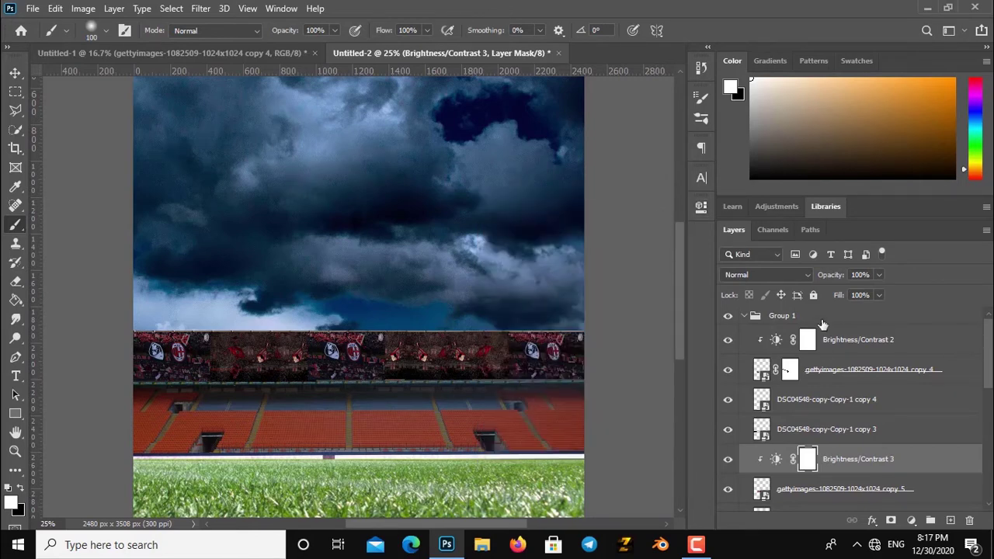
Step: Clip a mild Brightness/Contrast (−12, 9) to Group 1 and add an empty layer above
left_click(744, 316)
left_click(775, 324)
left_click(912, 519)
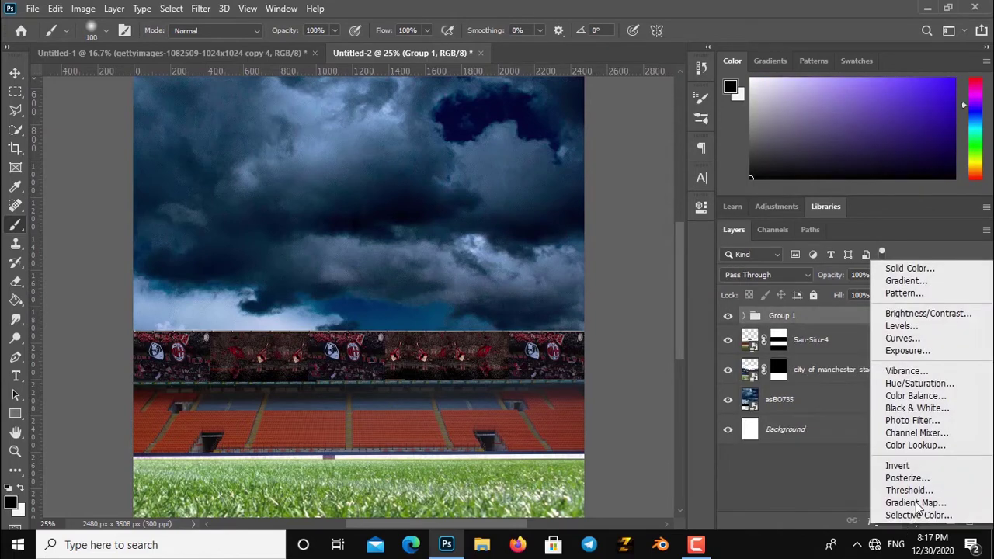
left_click(910, 313)
left_click(583, 446)
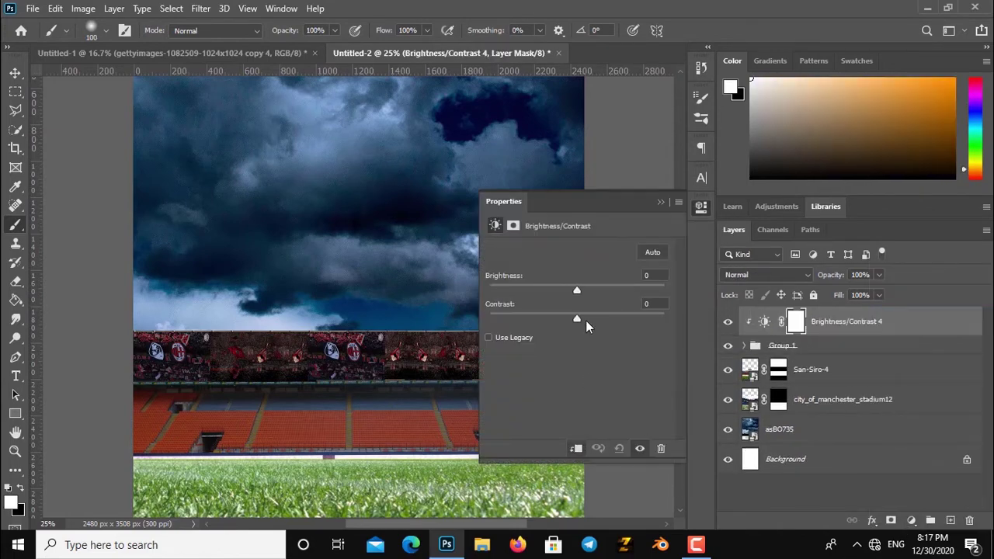
left_click(551, 289)
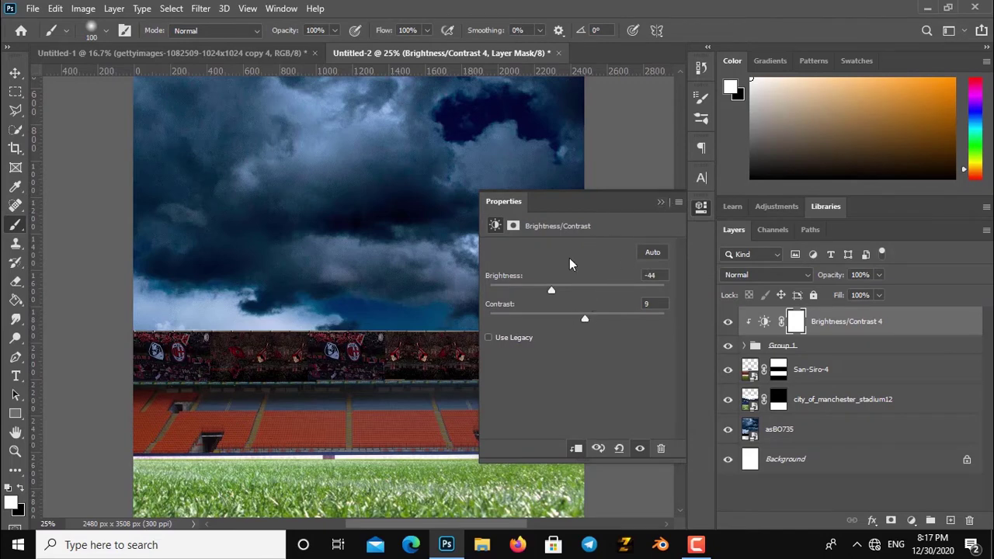
left_click_drag(558, 290, 570, 295)
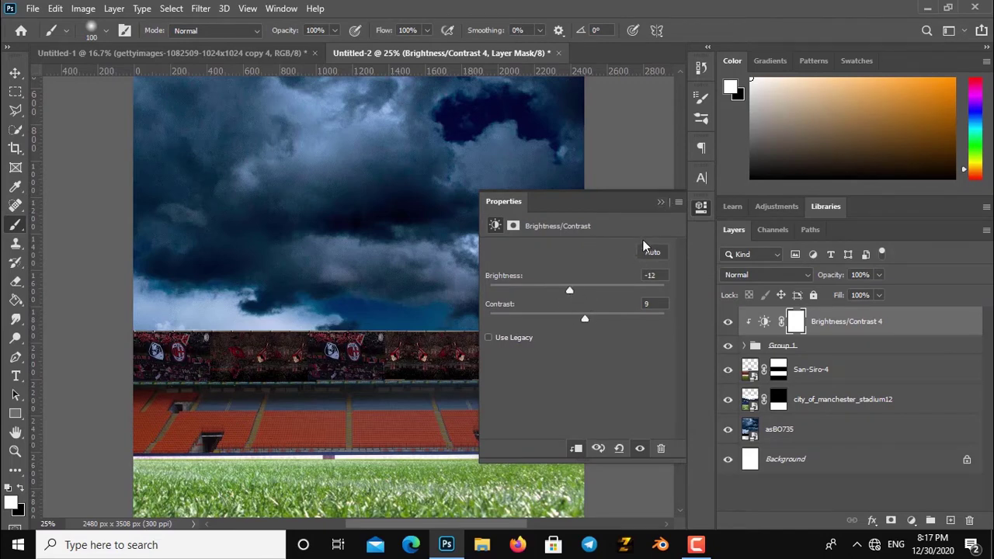
left_click(701, 206)
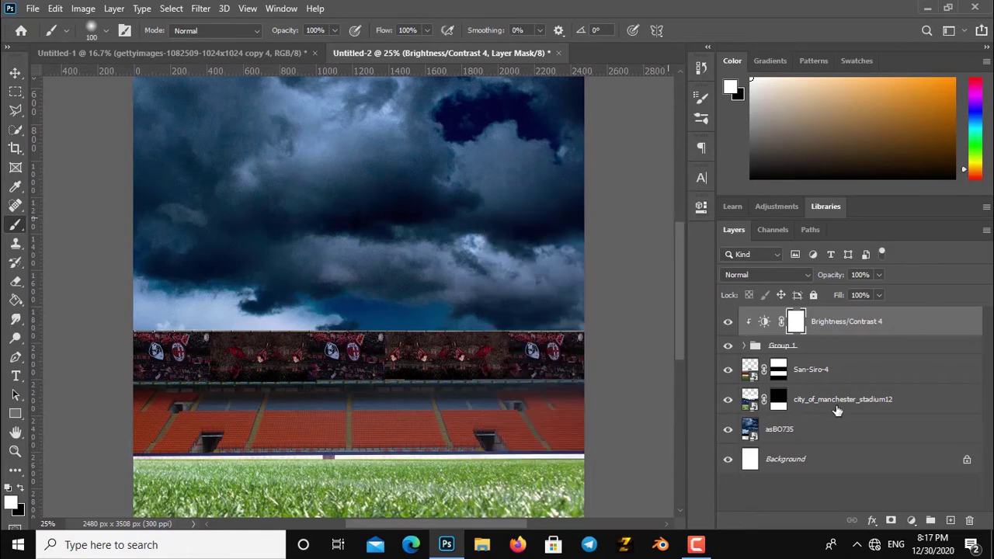
left_click(950, 521)
Step: Clip the new layer and paint large soft black shading along the lower sky above the roof
key("x")
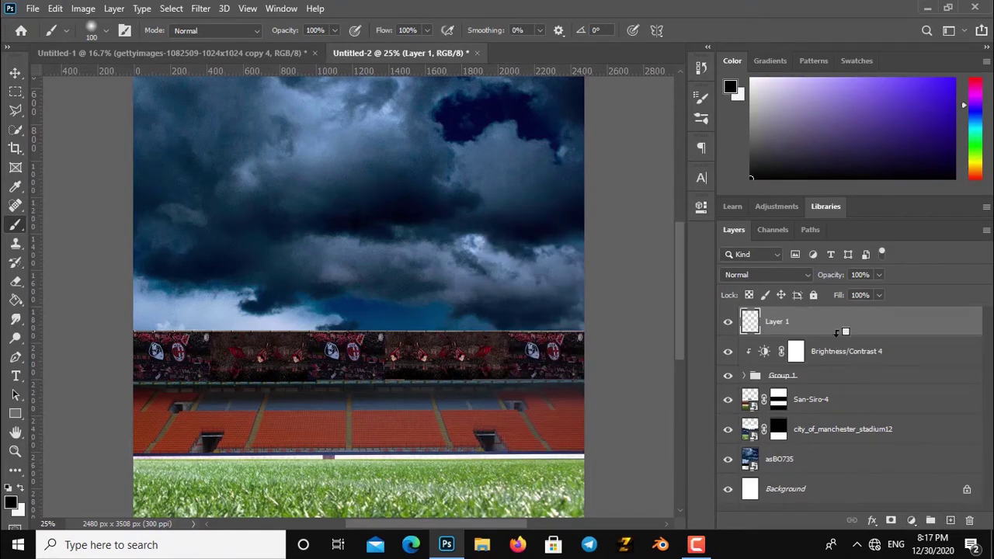
left_click(838, 346, "alt")
key("bracketright")
key("bracketright")
key("bracketright")
key("bracketright")
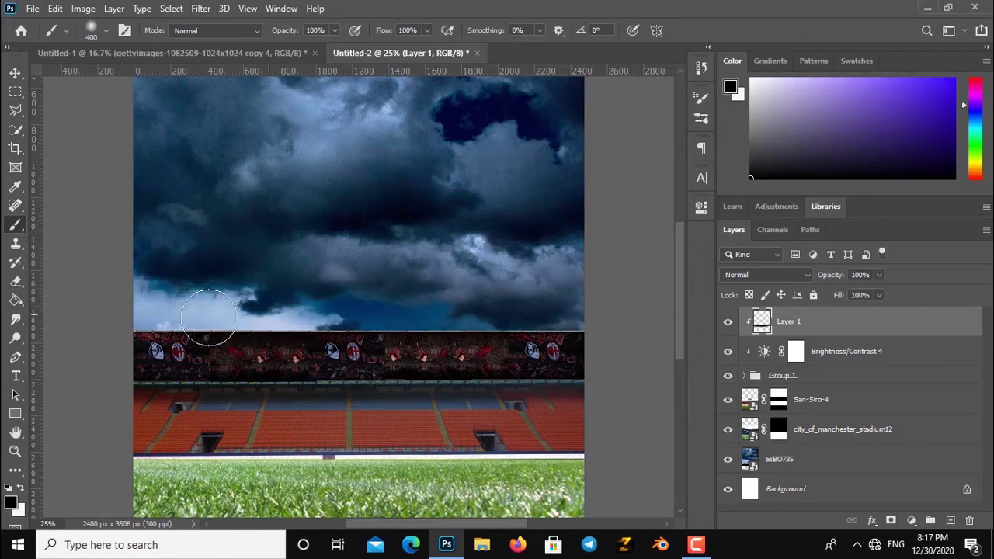
left_click_drag(466, 318, 533, 316)
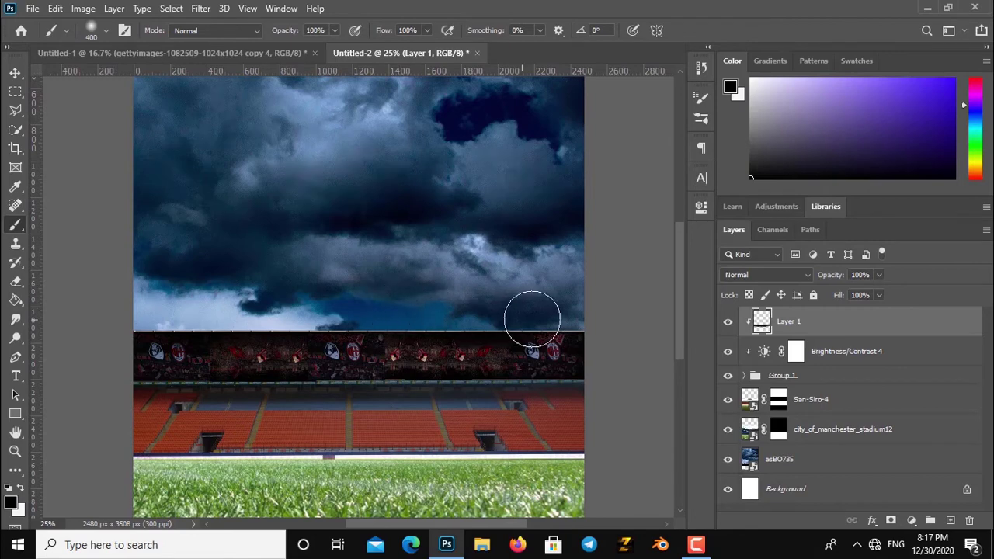
Step: Zoom in on the crowd strip with the Move tool and select Group 1
left_click(15, 72)
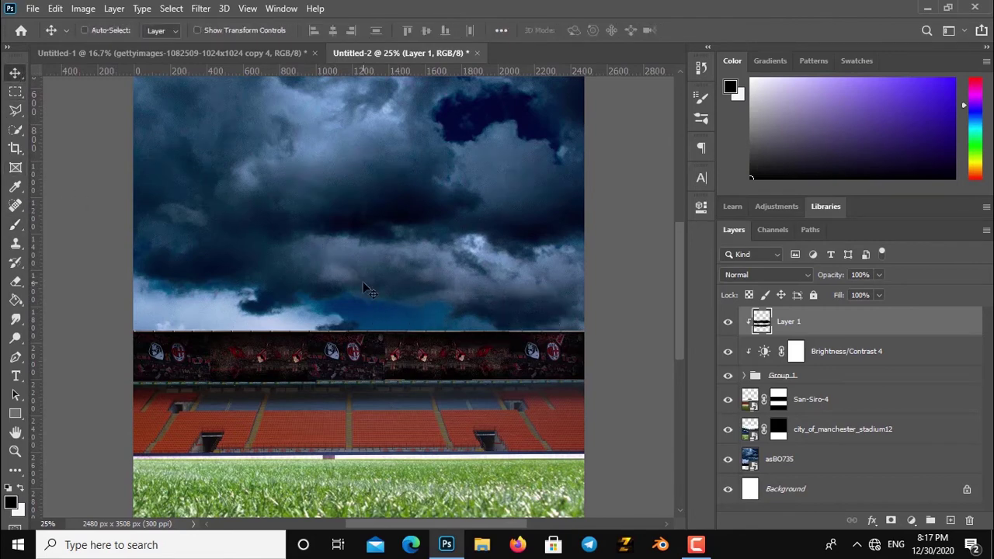
key("ctrl+plus")
scroll(361, 402, "down", 3)
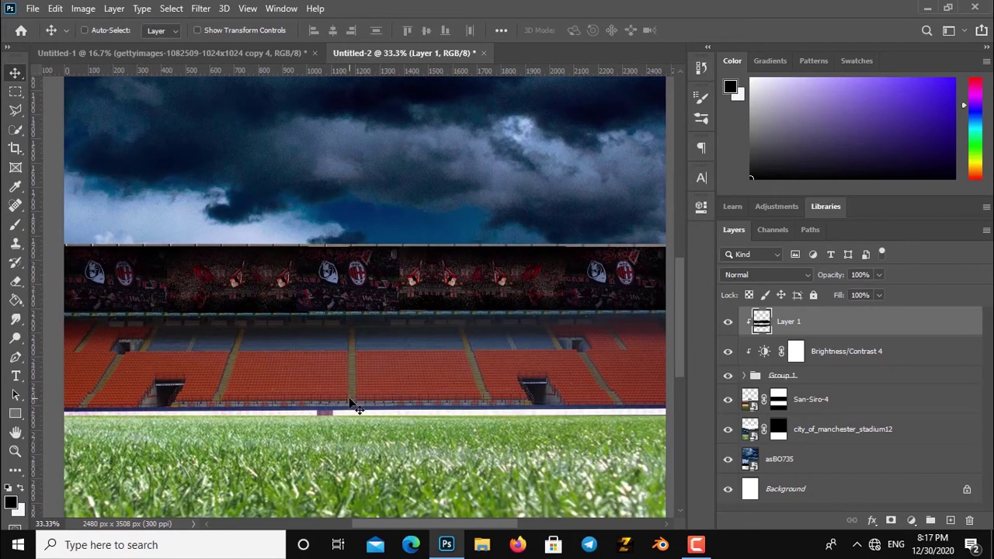
key("ctrl+plus")
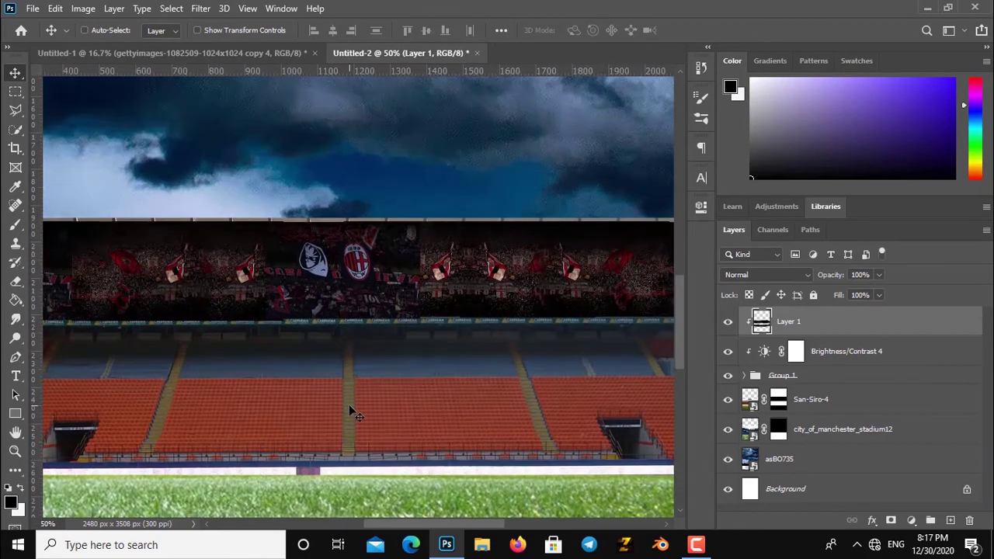
scroll(410, 355, "left", 3)
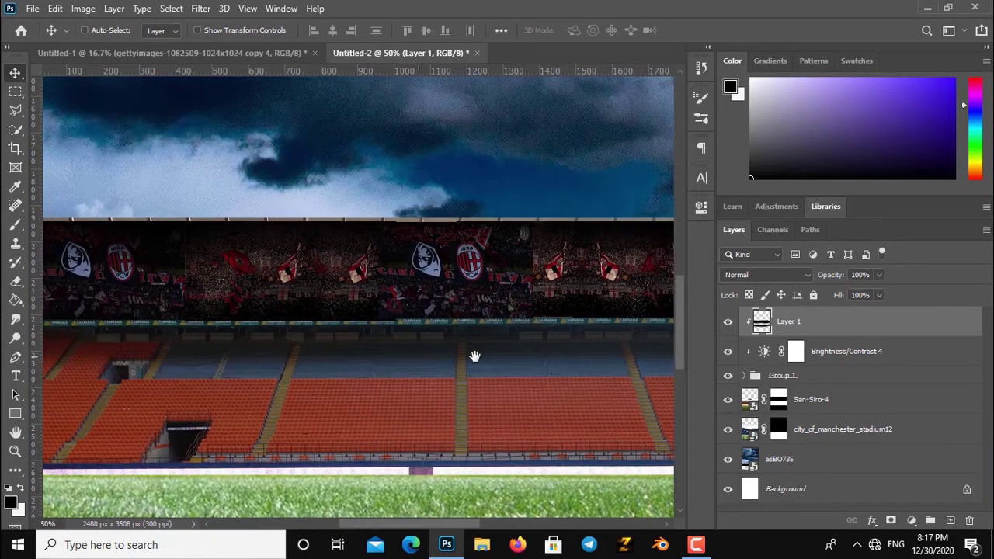
scroll(474, 356, "left", 3)
left_click(767, 379)
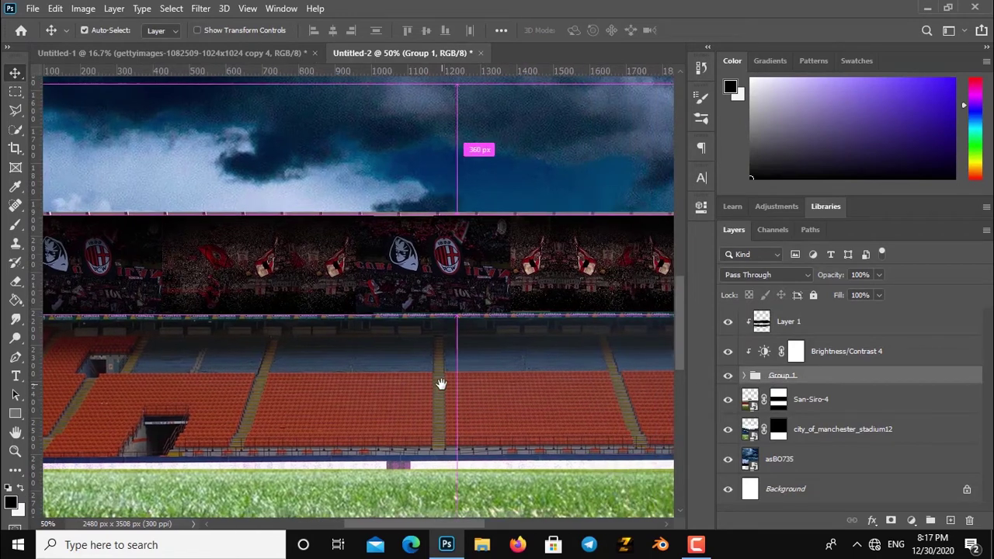
Step: Duplicate Group 1, re-clip its adjustment and shading layers, and shift the original crowd band lower
left_click_drag(440, 382, 614, 393)
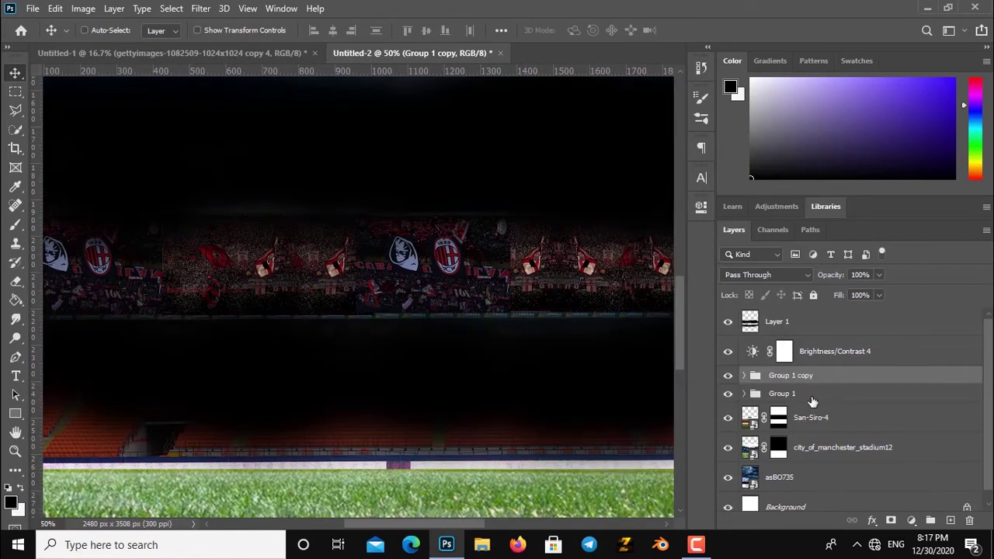
left_click(822, 364, "alt")
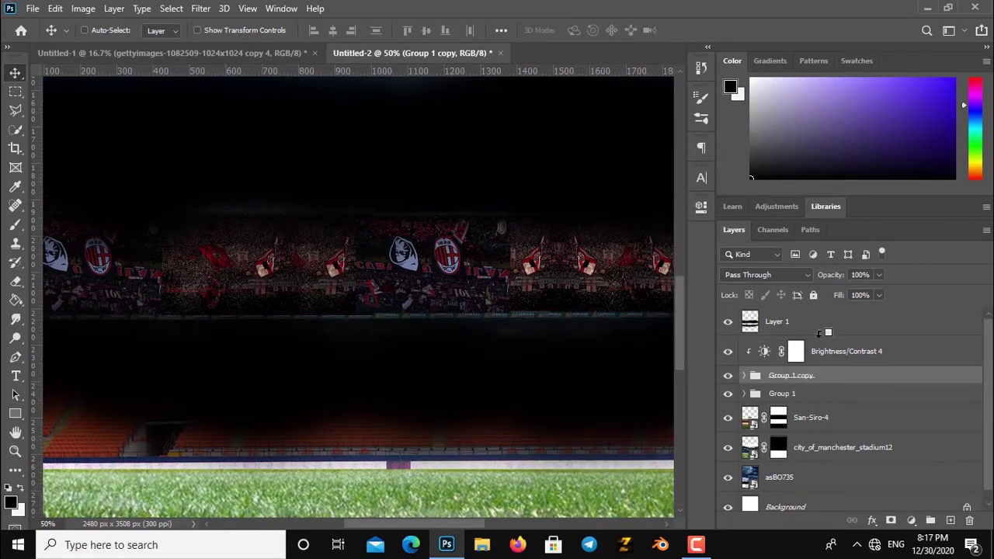
left_click(823, 336, "alt")
left_click(784, 394)
mouse_move(523, 419)
left_mouse_down()
mouse_move(500, 393)
mouse_move(501, 437)
mouse_move(453, 430)
left_mouse_up()
key("ctrl+minus")
key("ctrl")
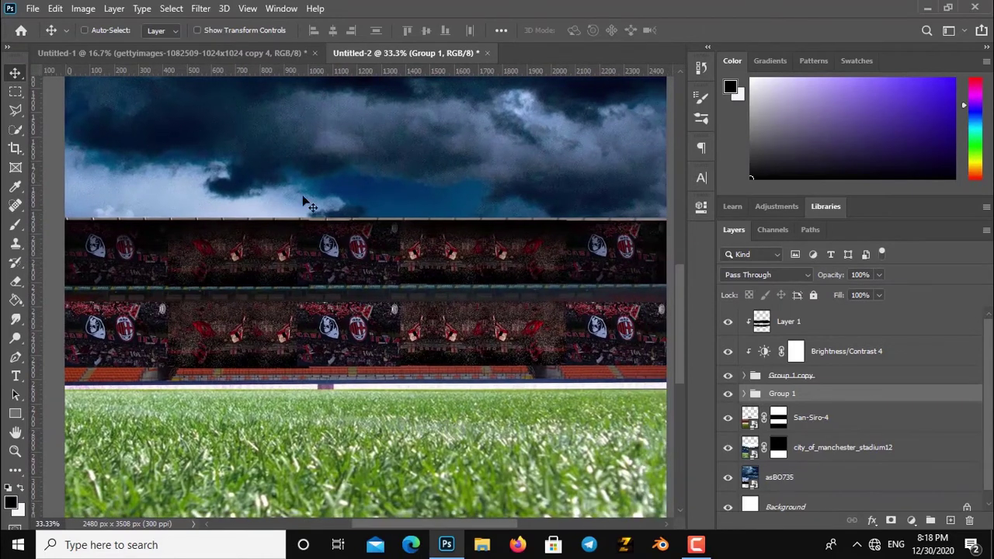
Step: Scale the lower crowd band up to about 124% and commit the transform
left_click(233, 30)
left_click_drag(479, 245, 459, 242)
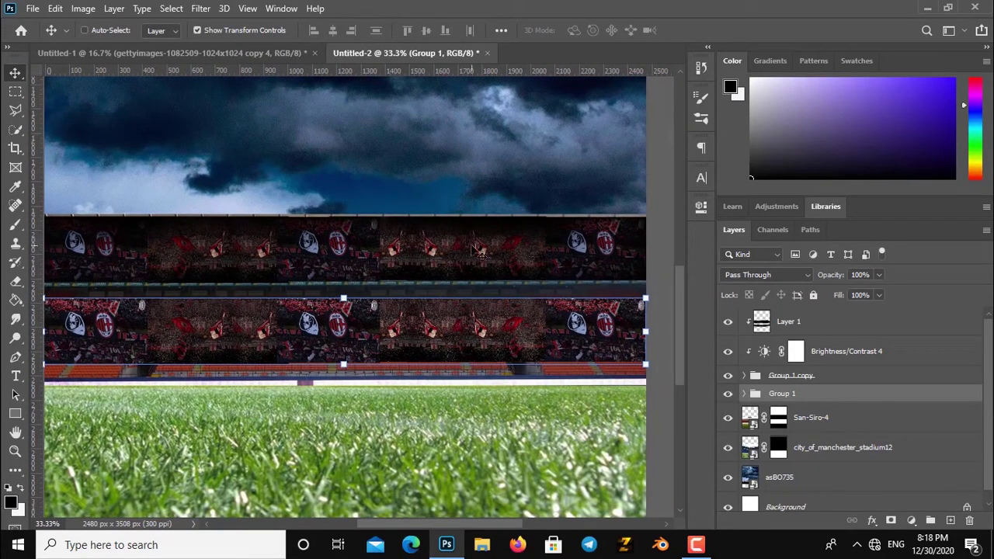
left_click_drag(396, 296, 407, 292)
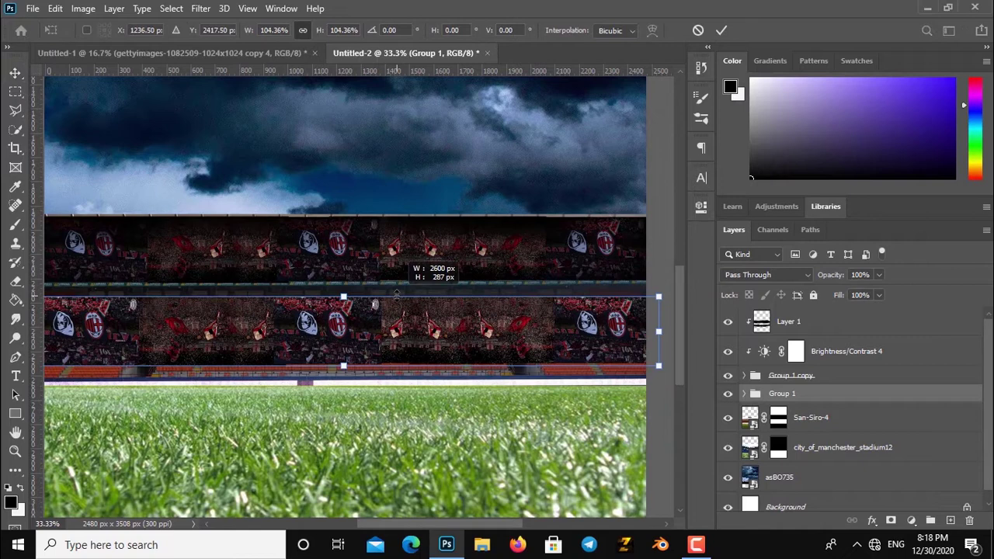
left_click_drag(407, 293, 407, 289)
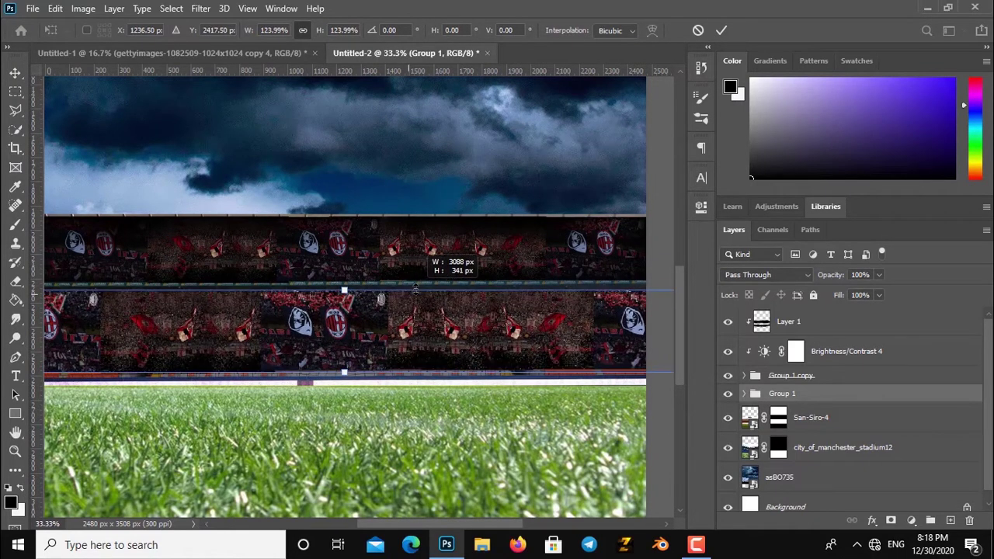
left_click(722, 30)
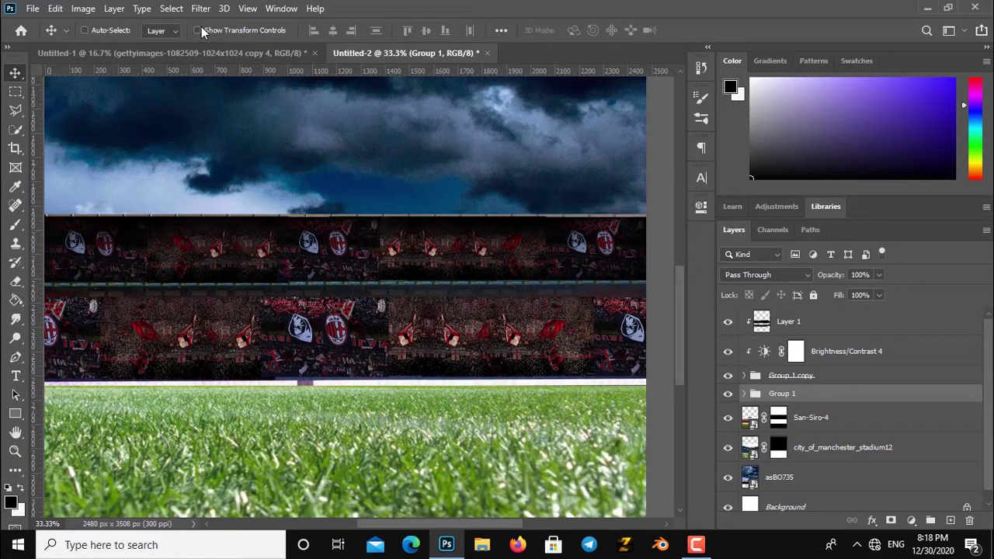
key("ctrl+plus")
key("ctrl+plus")
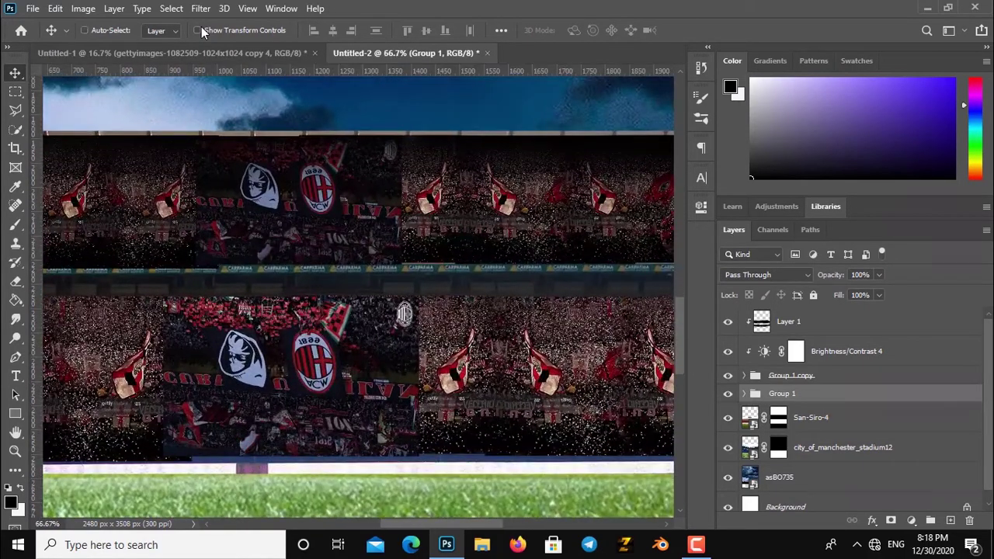
Step: Toggle crowd layer visibility inside Group 1 to find and select the banner patch
left_click_drag(282, 290, 310, 220)
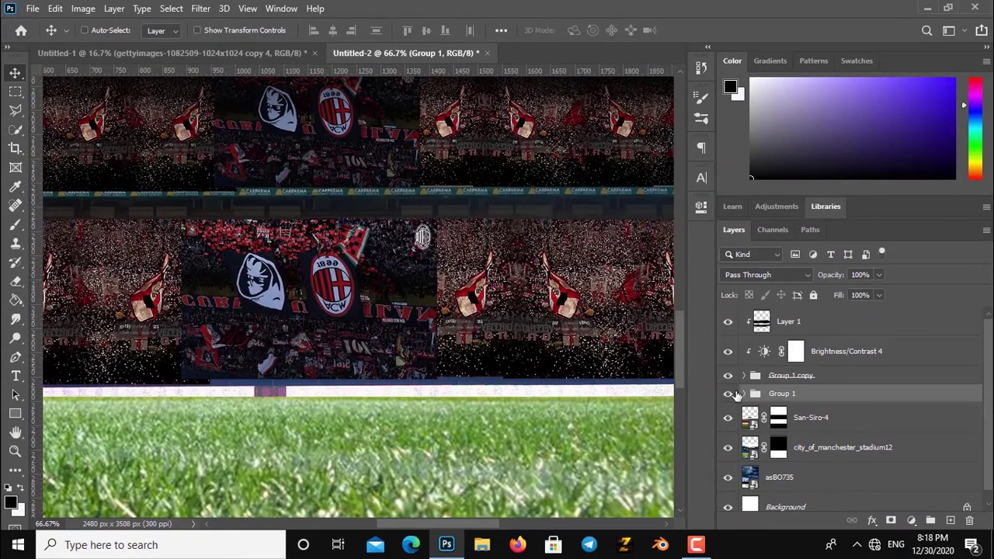
left_click(745, 394)
left_click(727, 444)
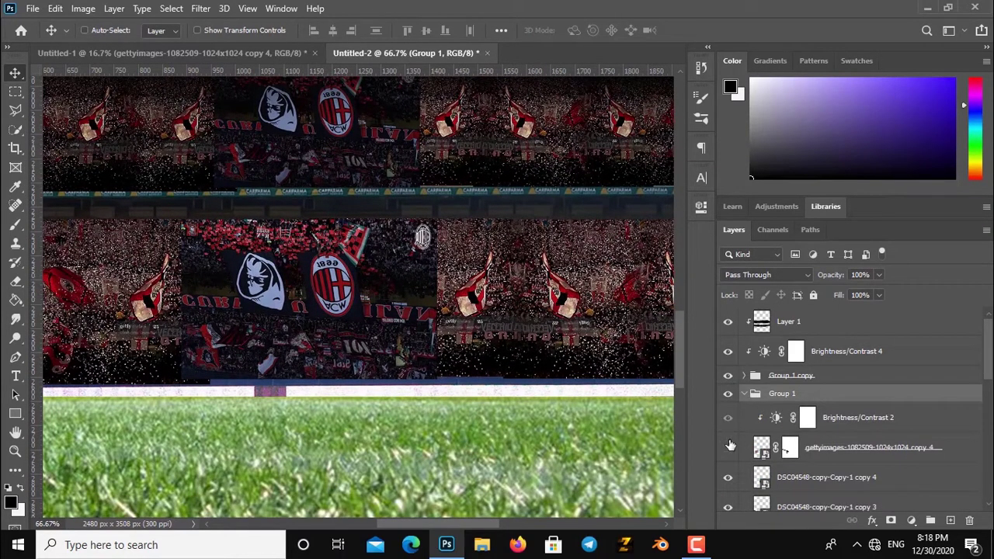
scroll(987, 379, "down", 2)
left_click(727, 445)
left_click(728, 443)
left_click(728, 414)
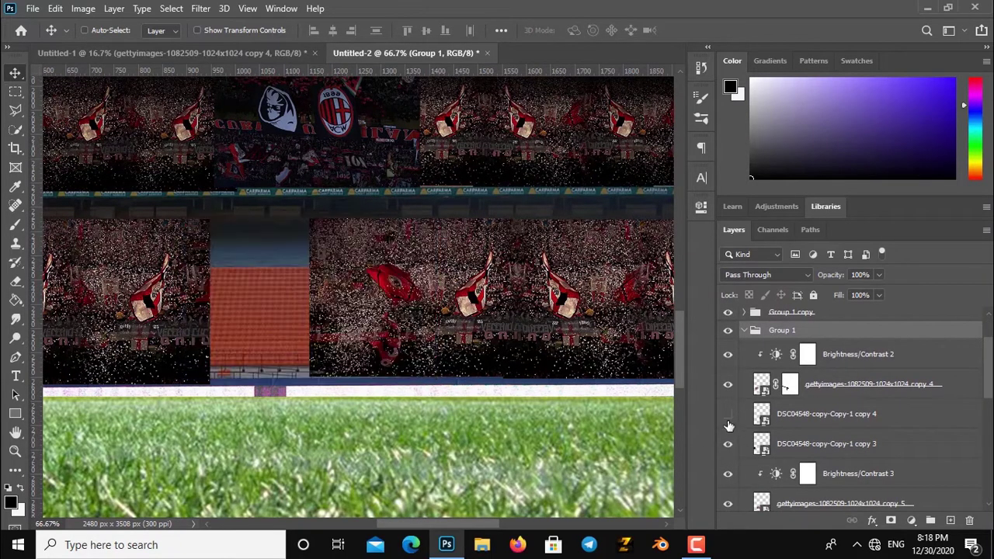
left_click(776, 424)
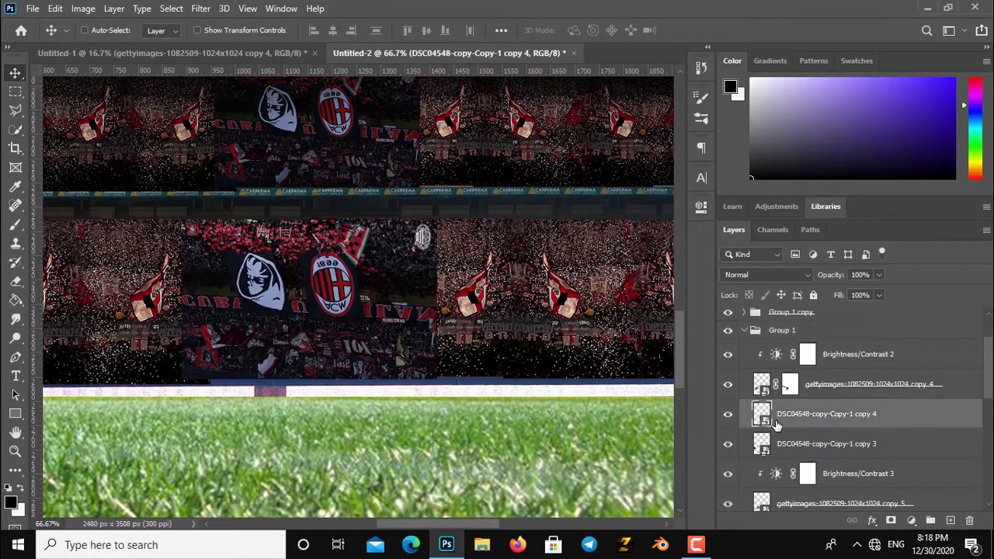
Step: Enlarge the banner patch slightly and nudge it down to meet the pitch edge
left_click(219, 31)
left_click_drag(435, 379, 441, 382)
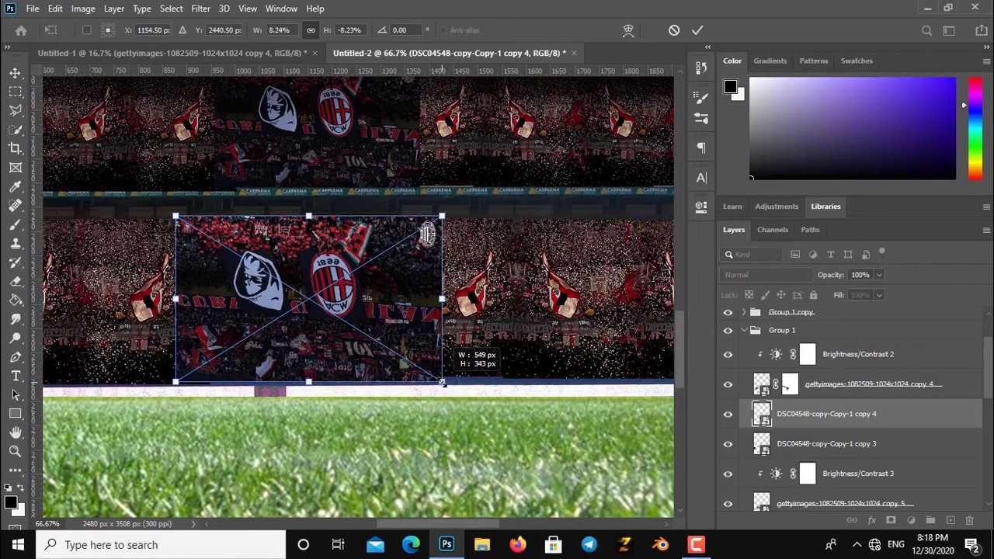
key("Down")
key("Down")
key("Down")
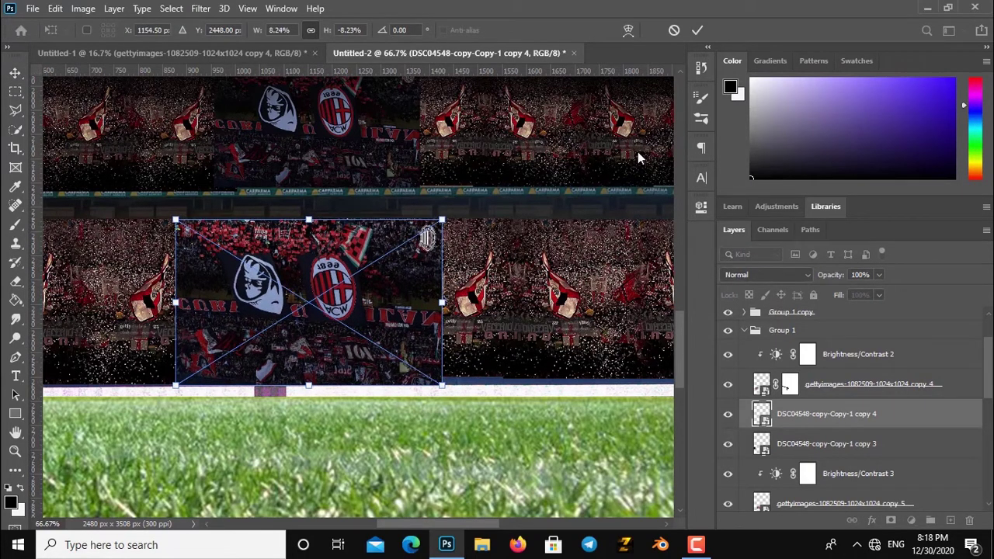
left_click(698, 29)
left_click(214, 31)
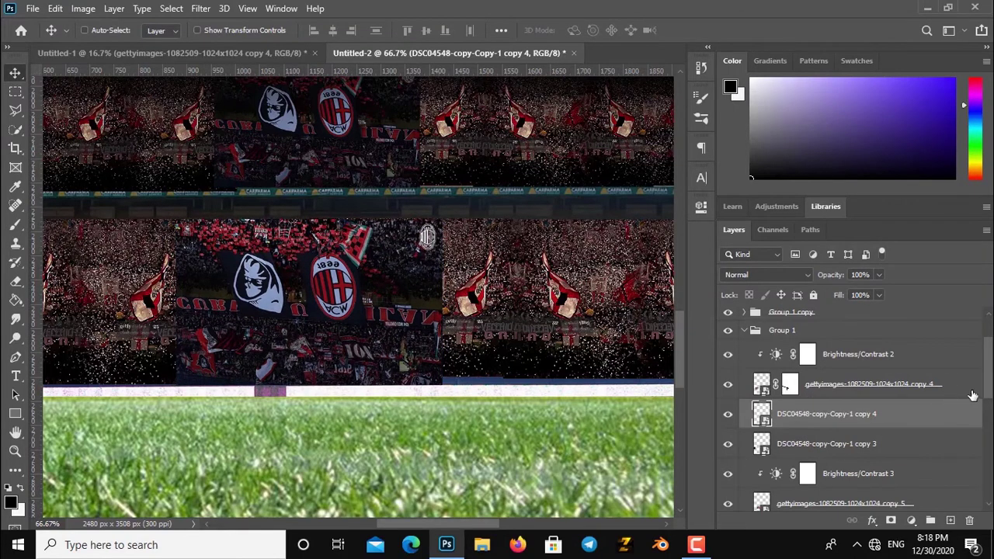
left_click_drag(991, 394, 991, 464)
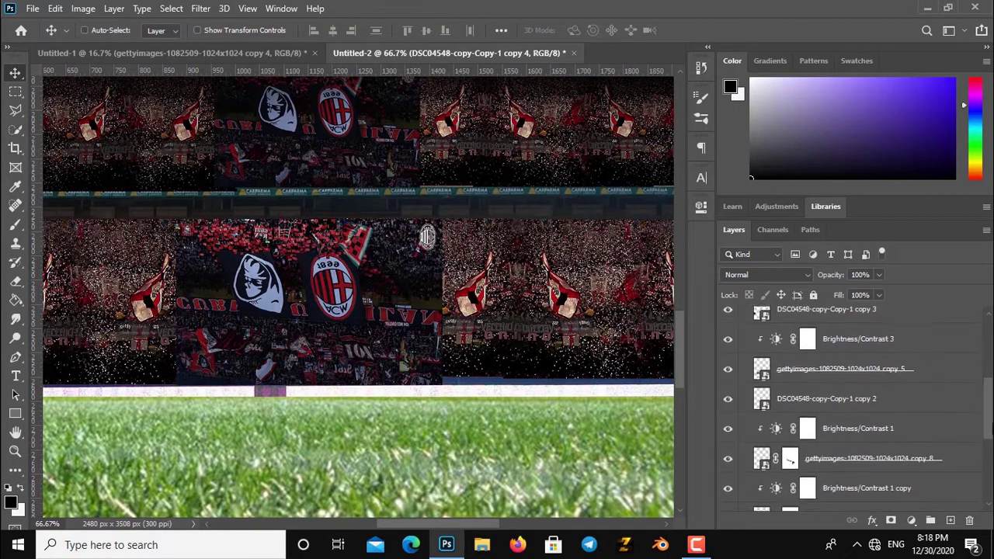
Step: Select the crowd patch right of the banners and resize it slightly
left_click(727, 350)
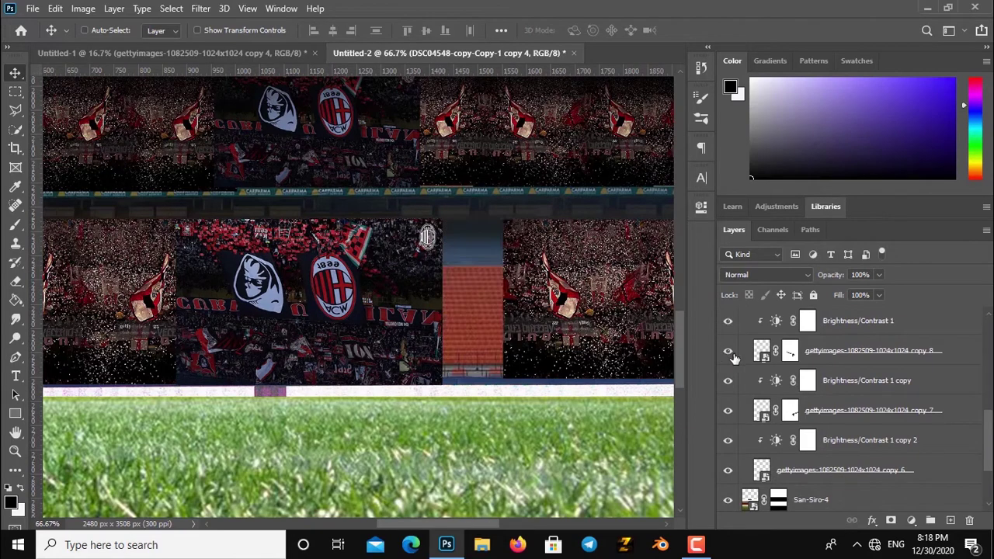
left_click(820, 354)
left_click(245, 31)
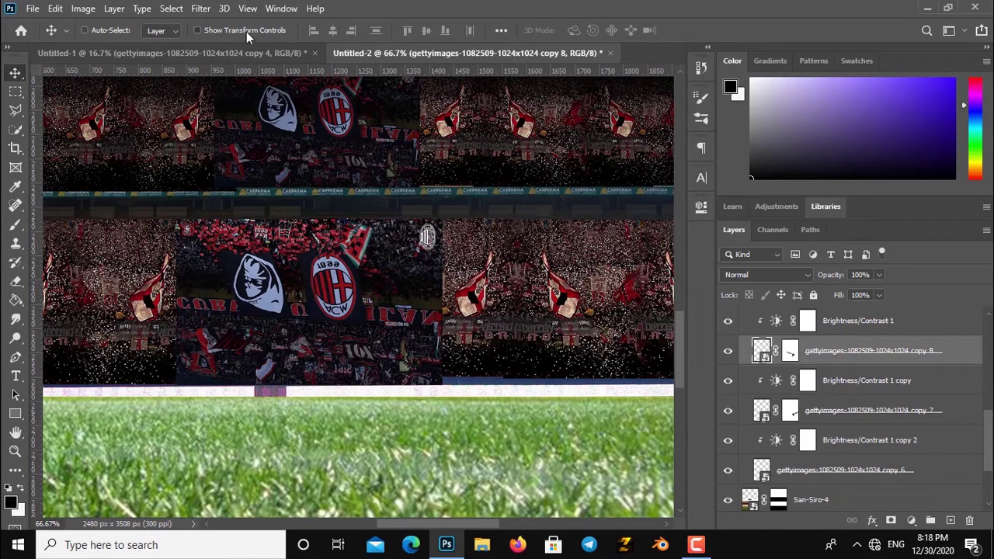
left_click_drag(419, 376, 419, 382)
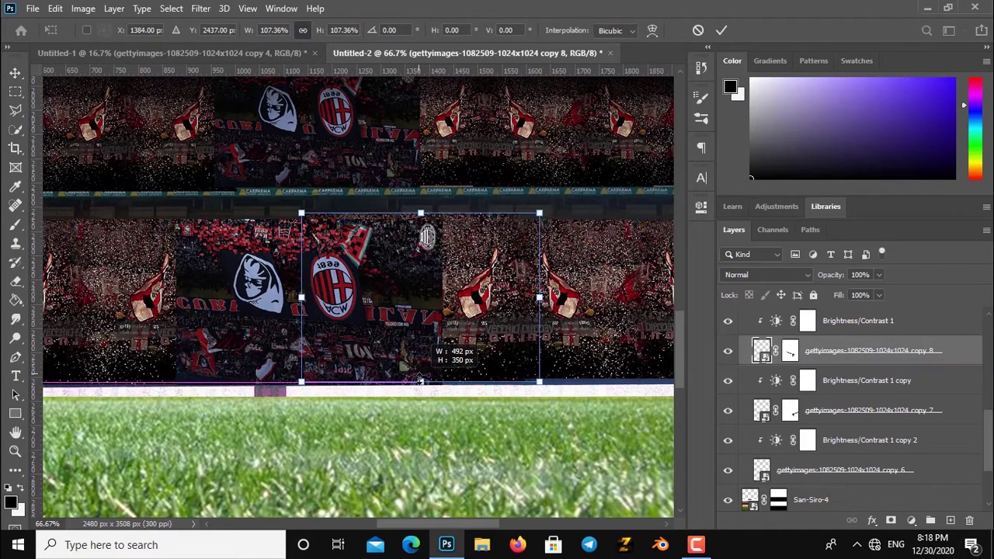
left_click(722, 31)
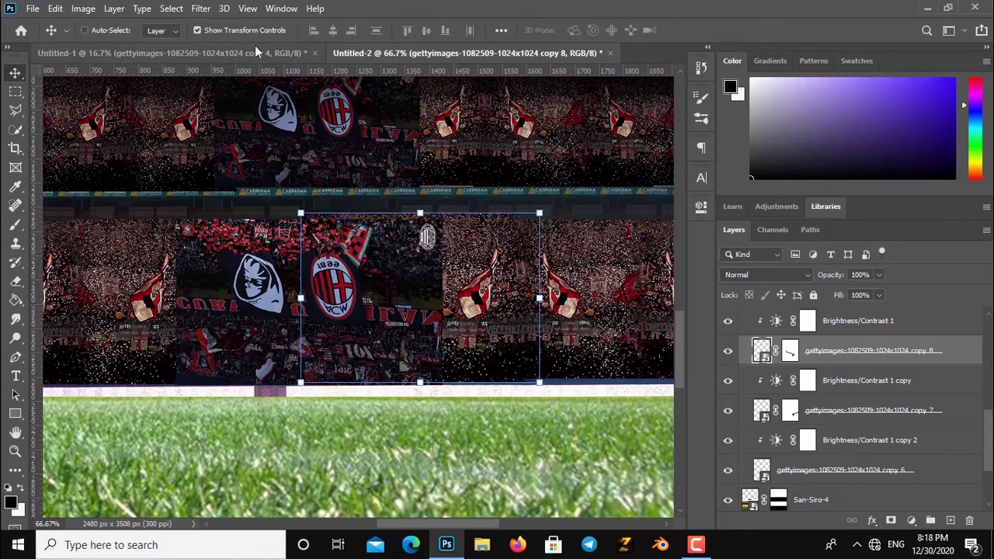
left_click(247, 31)
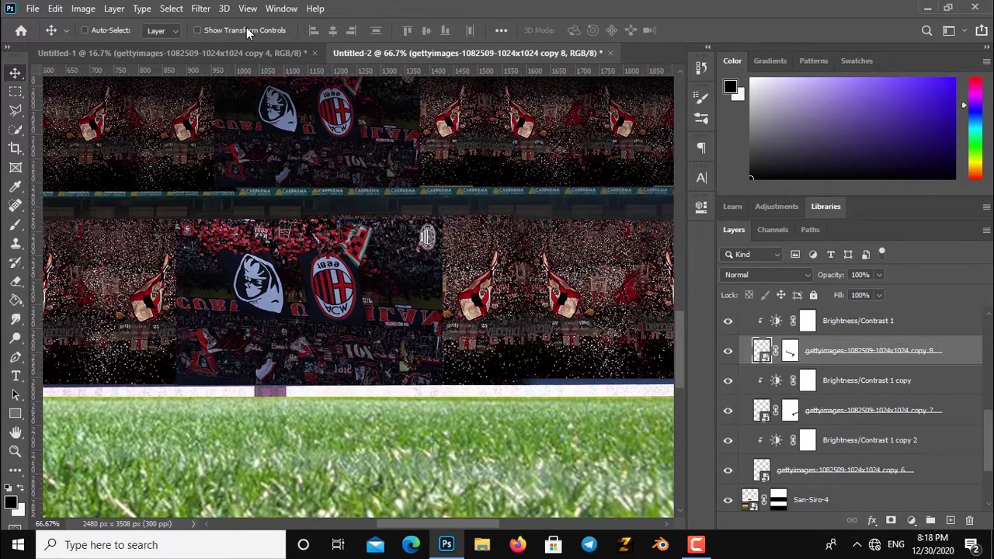
Step: Scale that patch to about 97% and nudge it down to sit flush
left_click(247, 32)
key("ctrl+t")
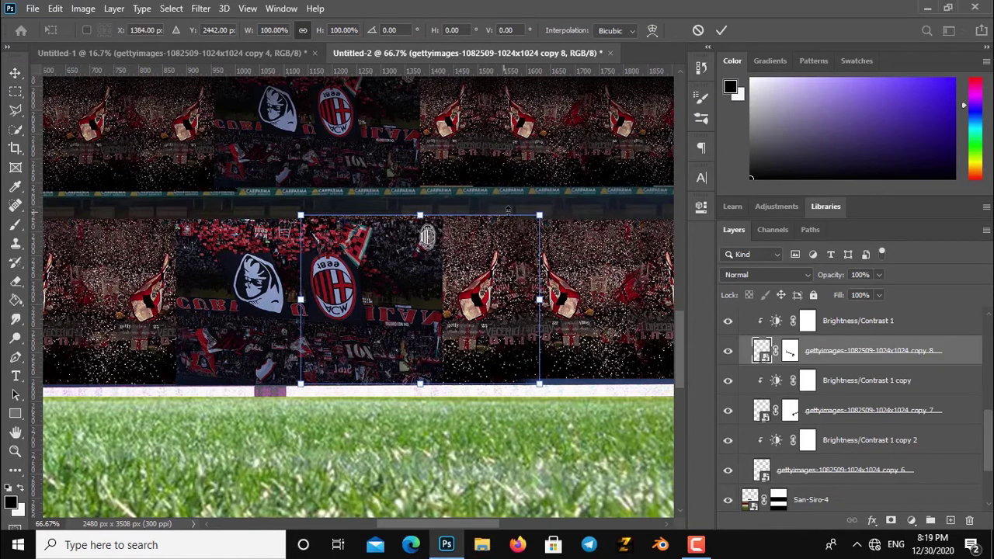
left_click_drag(540, 213, 535, 217)
key("Down")
key("Down")
key("Down")
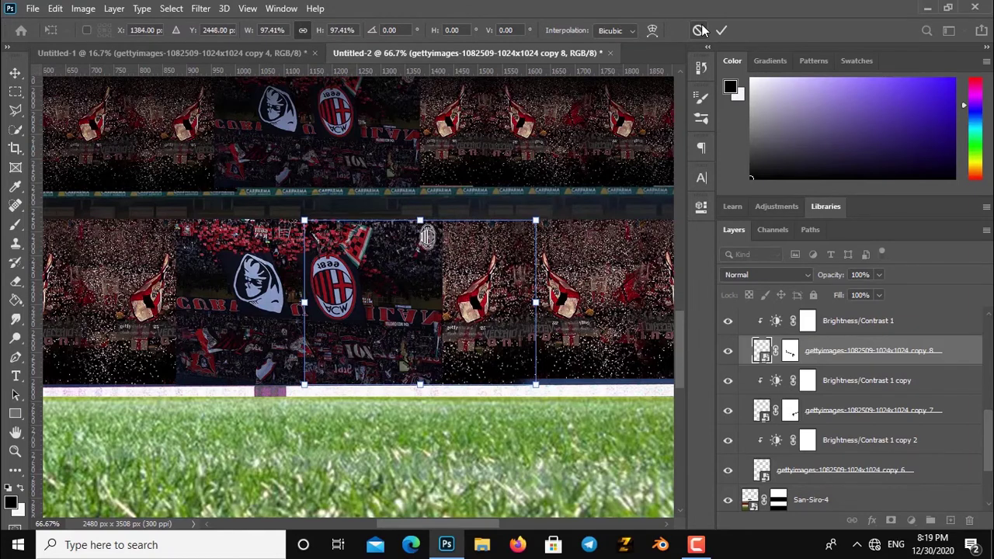
left_click(721, 30)
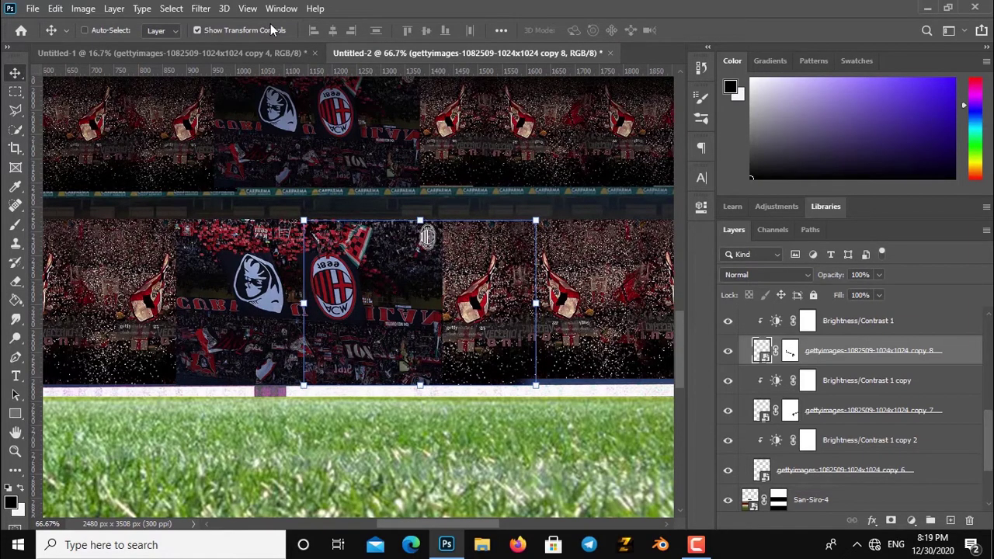
left_click(273, 31)
left_click(820, 412)
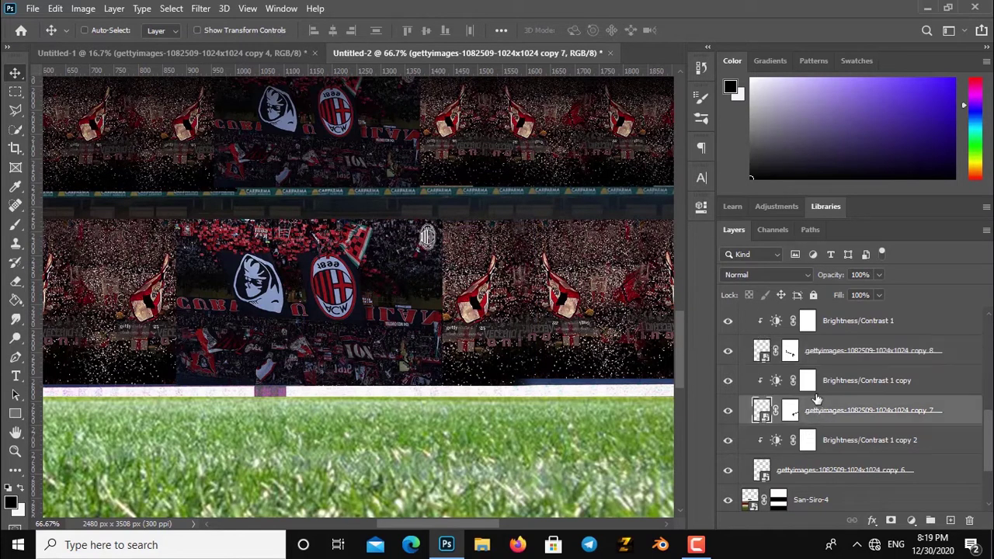
Step: Scale the flag-waving crowd patch to about 105% and lower it two nudges over the orange seats
left_click(728, 410)
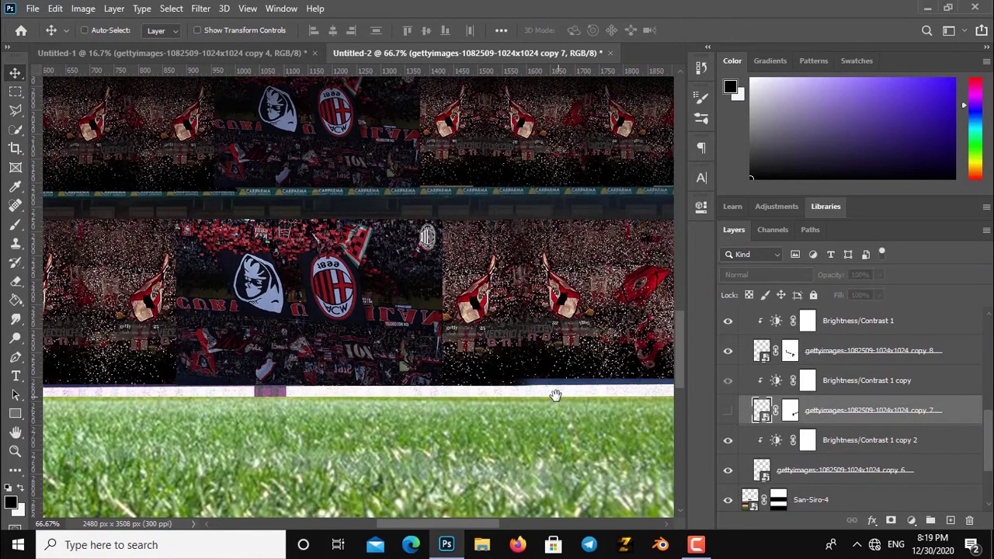
left_click_drag(554, 395, 366, 400)
left_click(728, 411)
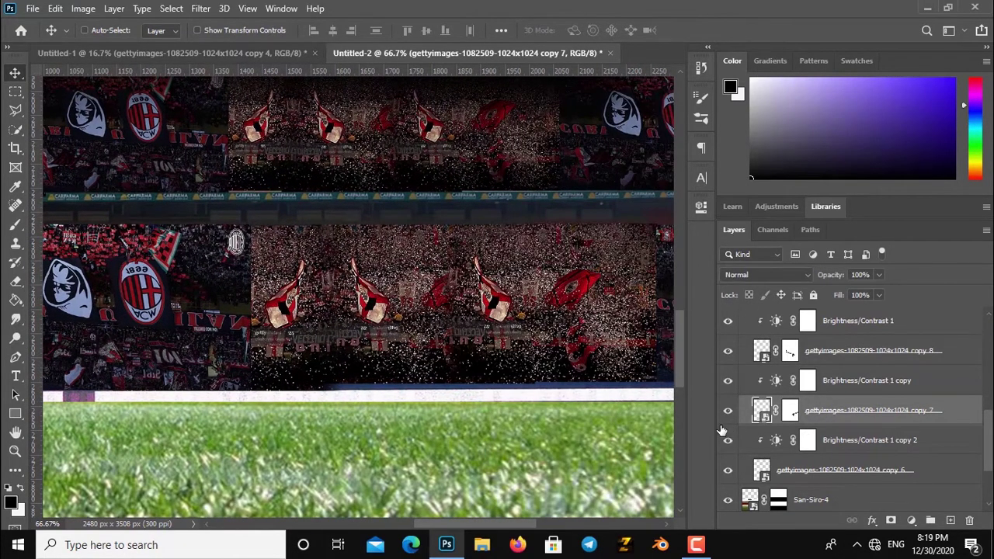
left_click(222, 32)
left_click_drag(434, 381, 430, 384)
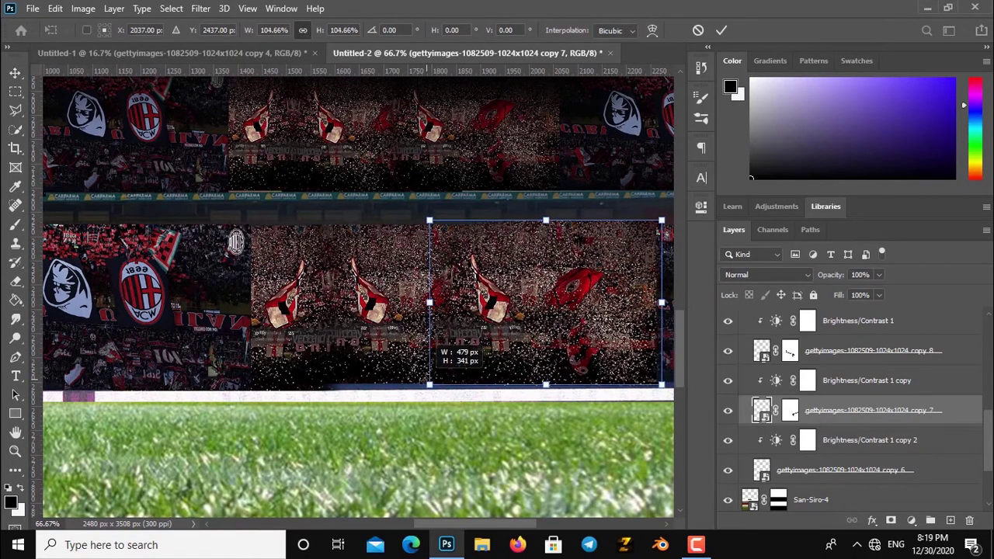
mouse_move(429, 385)
left_mouse_down()
mouse_move(423, 389)
mouse_move(432, 382)
left_mouse_up()
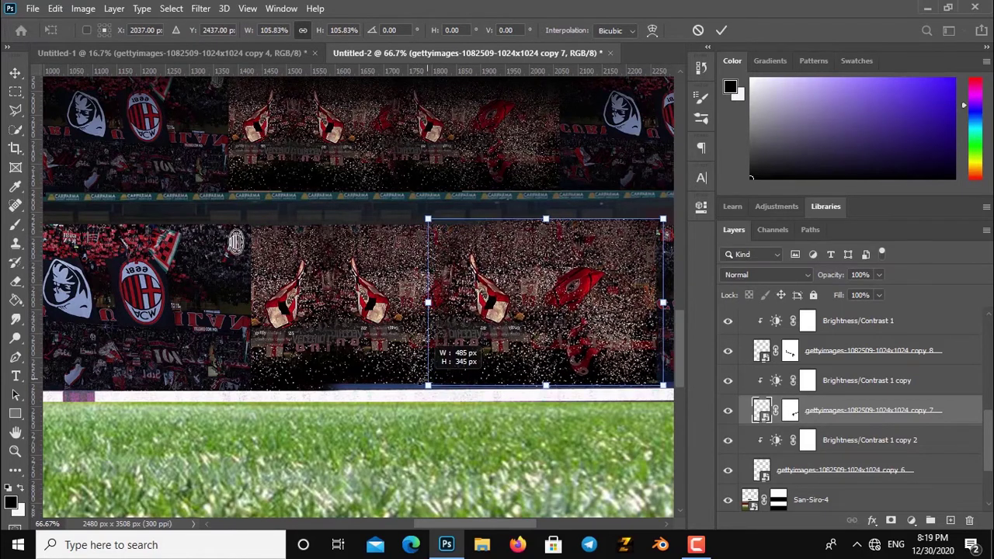
left_click_drag(432, 382, 428, 385)
key("Down")
key("Down")
key("Down")
key("Down")
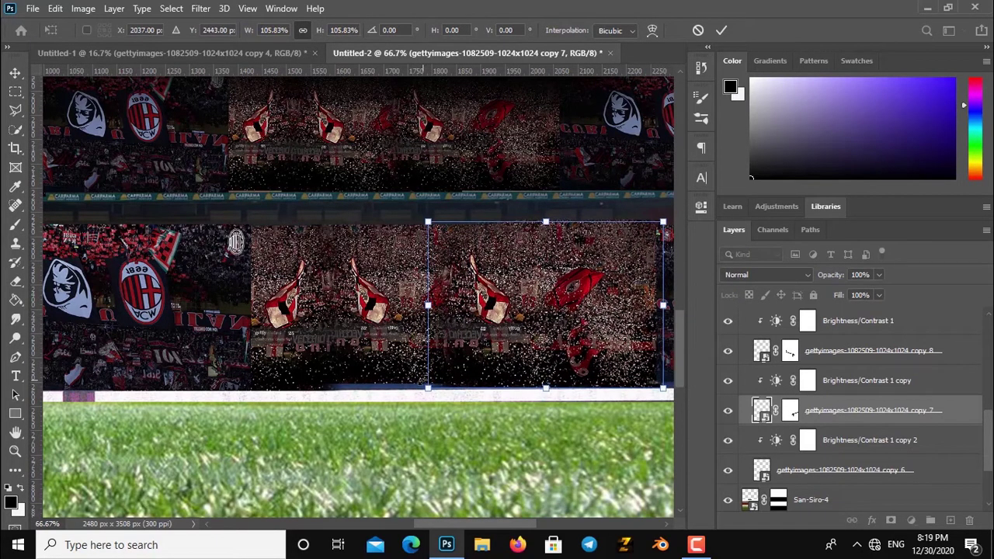
key("Down")
key("Down")
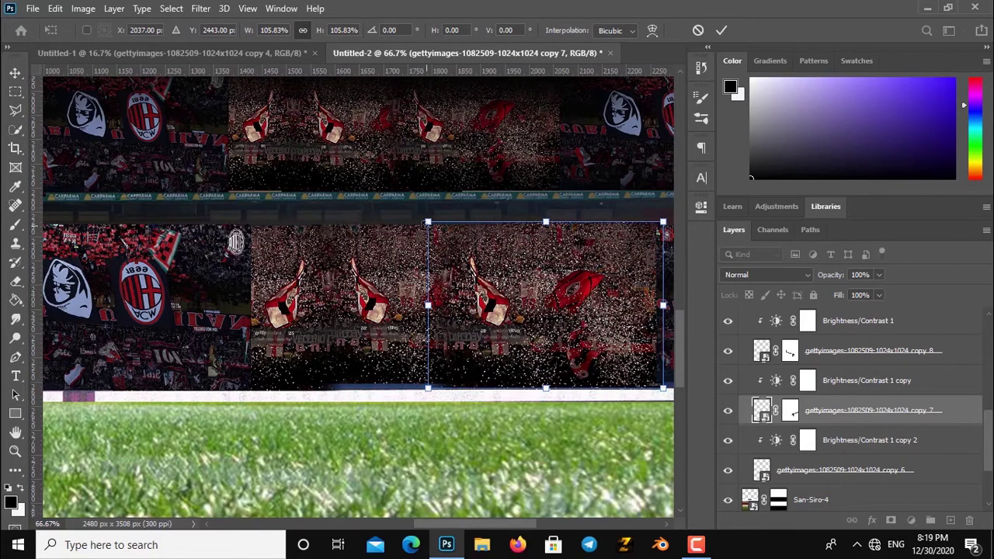
left_click_drag(428, 222, 428, 224)
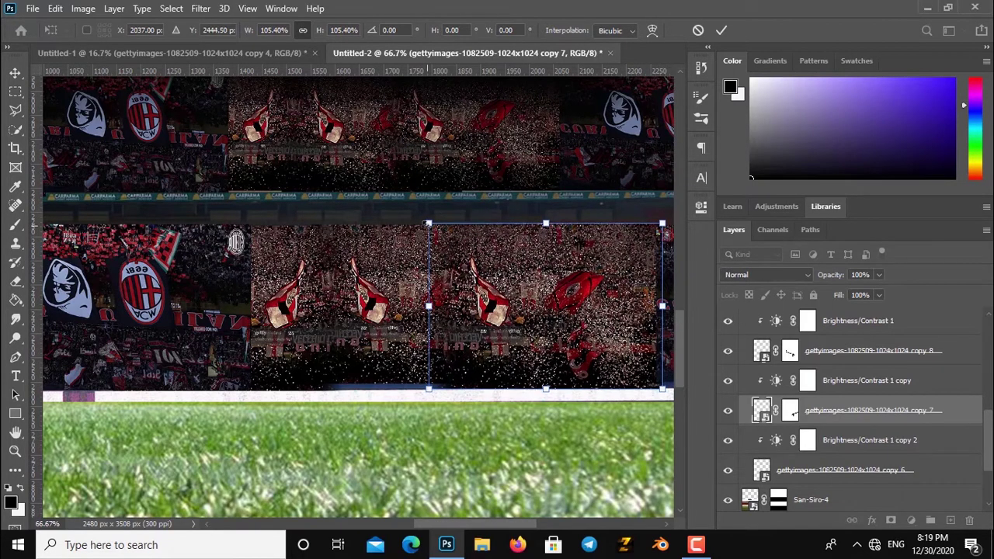
left_click(722, 30)
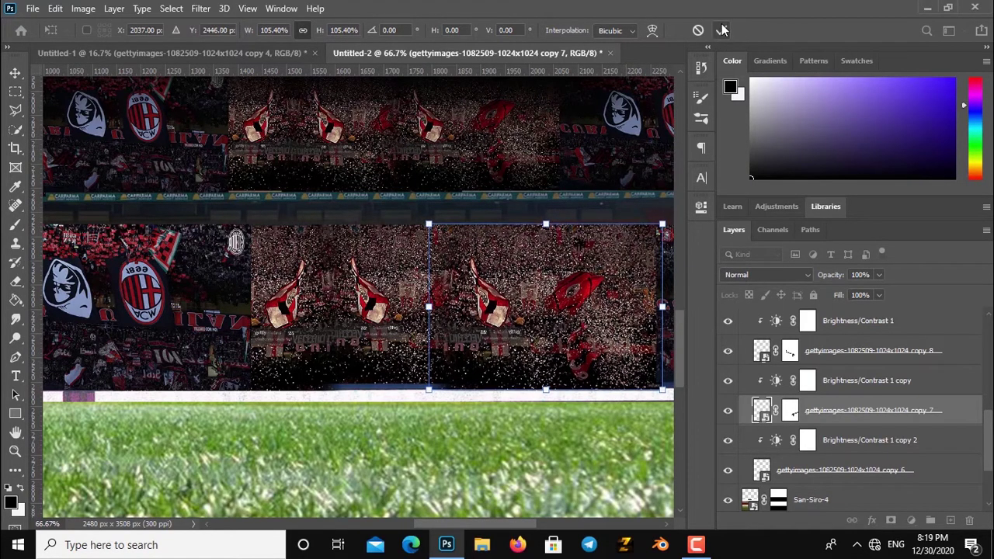
left_click(804, 471)
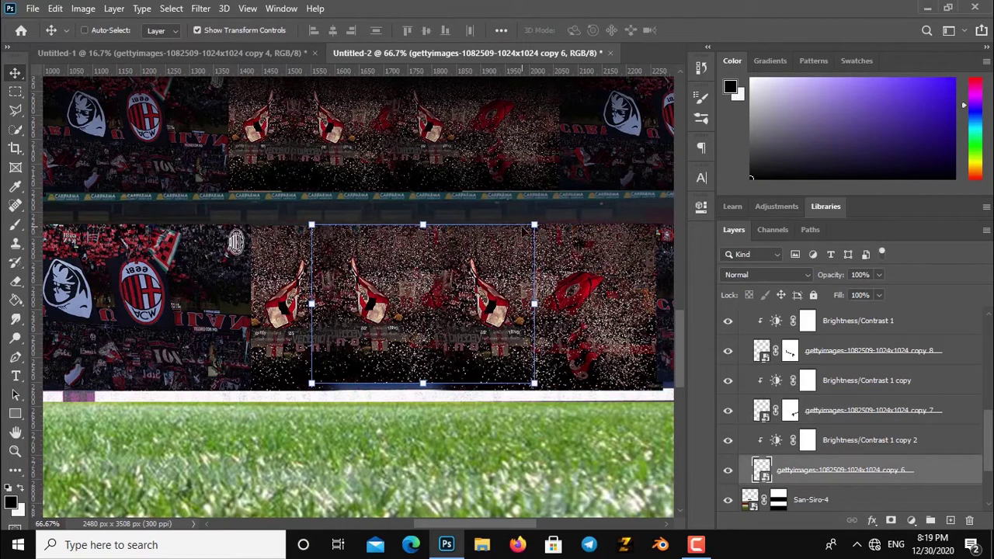
Step: Enlarge the mirrored flag crowd patch slightly and nudge it down two steps
key("ctrl+t")
left_click_drag(309, 386, 308, 396)
key("Down")
key("Down")
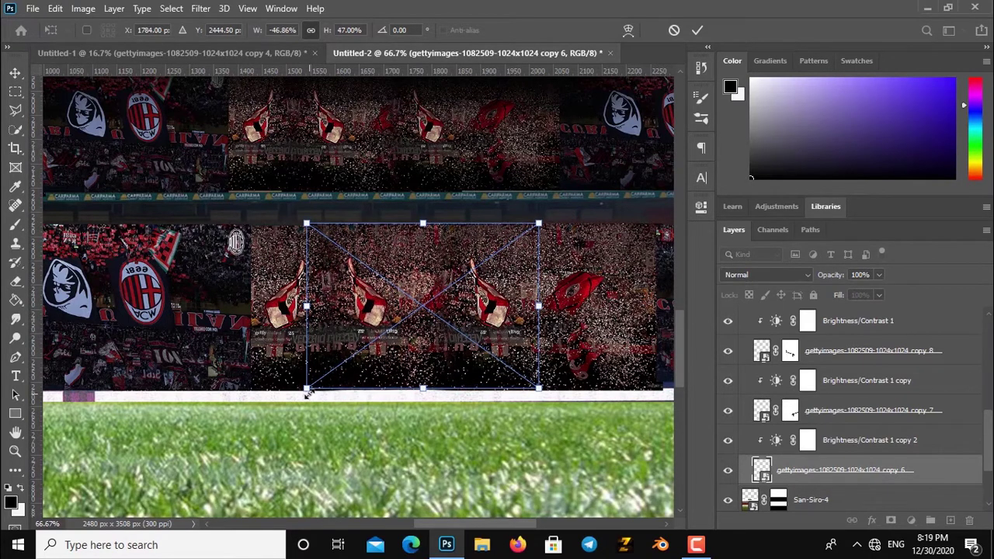
key("Down")
key("Down")
key("Down")
key("Down")
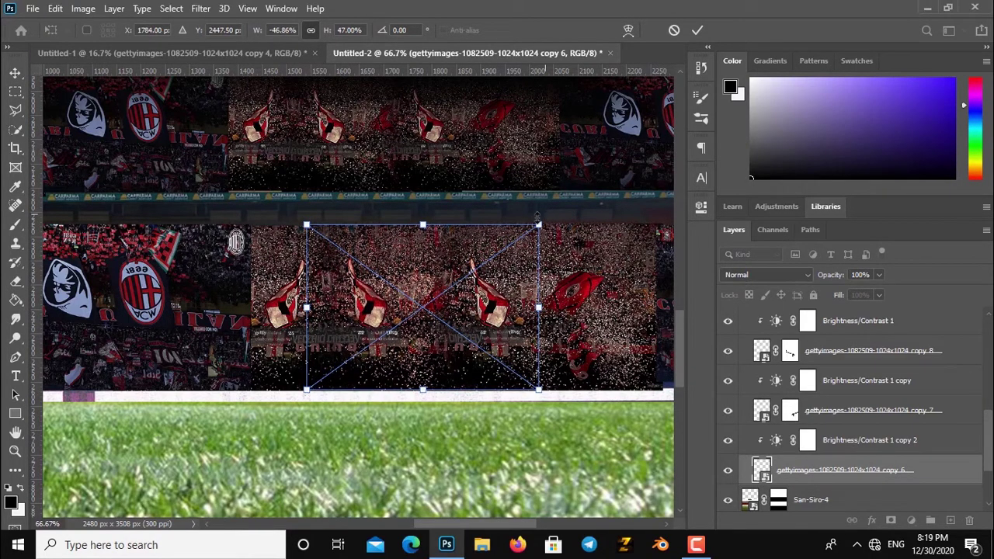
left_click_drag(538, 223, 537, 225)
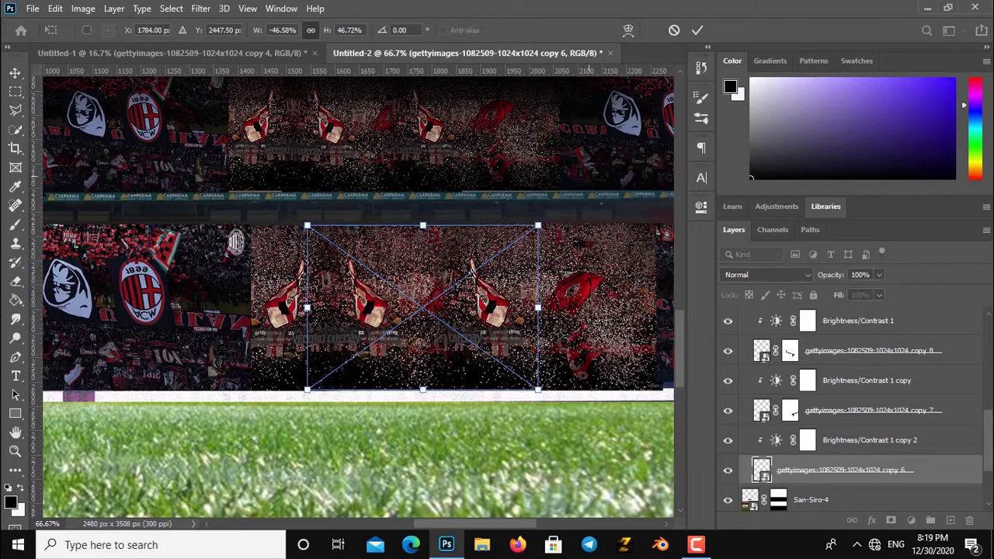
left_click(697, 29)
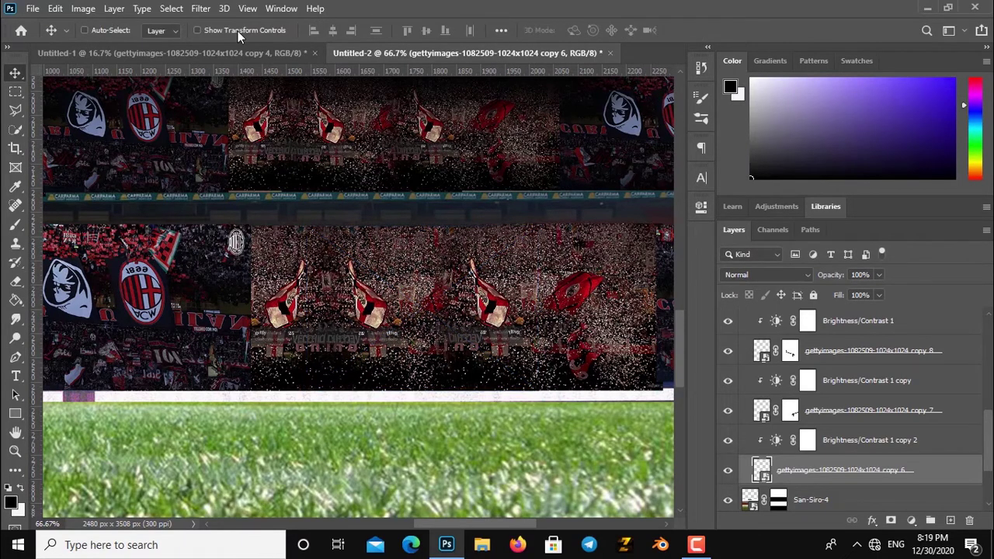
Step: Reveal the fourth crowd copy and select the DSC04548 copy 2 layer
scroll(428, 246, "right", 2)
scroll(290, 271, "right", 2)
scroll(384, 288, "right", 2)
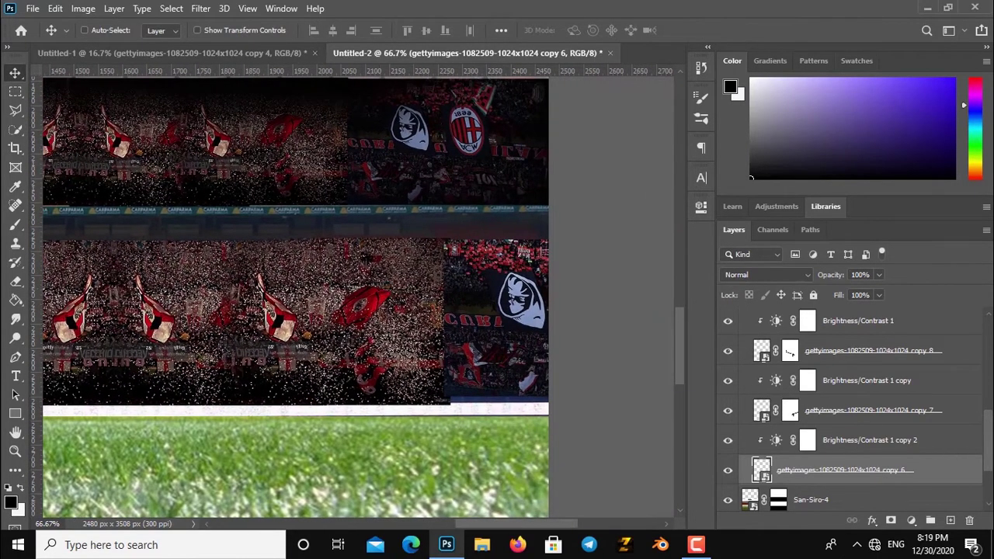
scroll(985, 420, "down", 3)
scroll(972, 388, "up", 1)
scroll(973, 388, "up", 2)
scroll(760, 380, "up", 2)
scroll(786, 380, "up", 2)
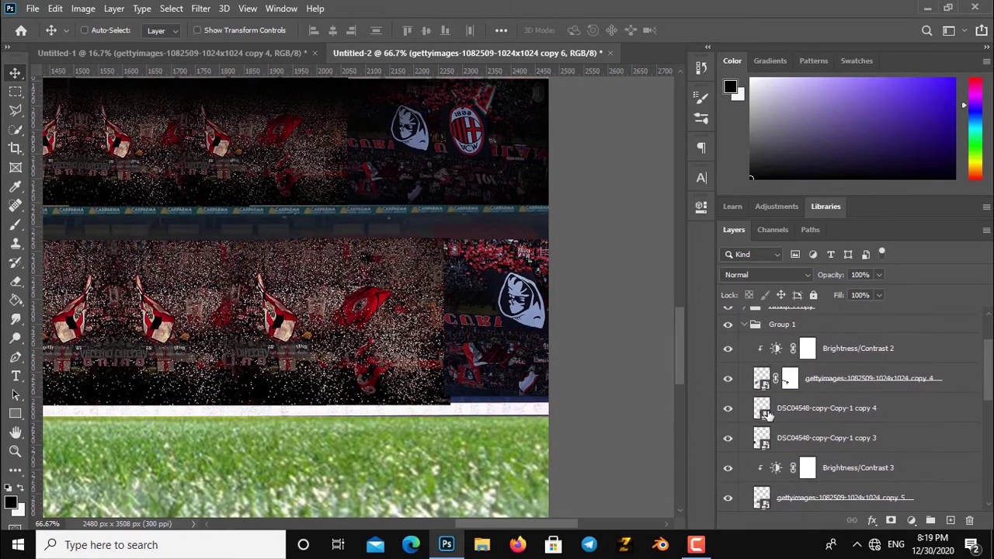
left_click(723, 415)
scroll(984, 398, "down", 2)
scroll(760, 433, "down", 1)
left_click(728, 426)
left_click(817, 422)
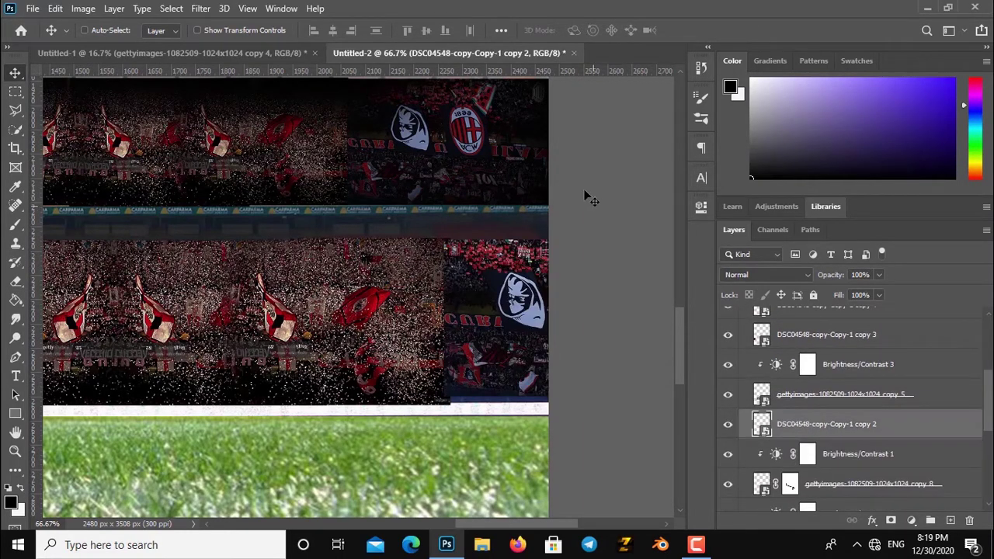
Step: Enlarge the skull-banner crowd piece slightly and shift it right and down
left_click(240, 33)
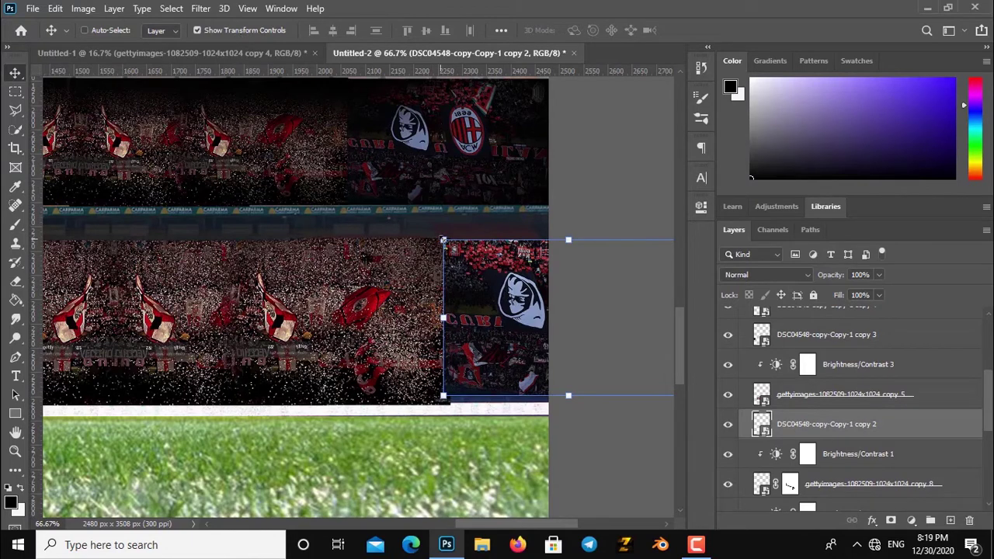
left_click_drag(443, 240, 440, 238)
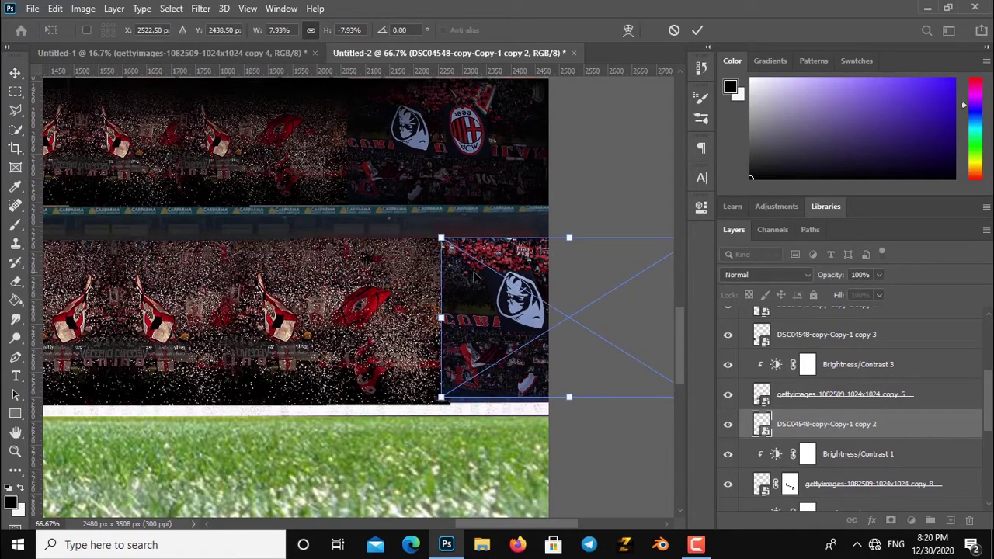
left_click_drag(475, 276, 483, 277)
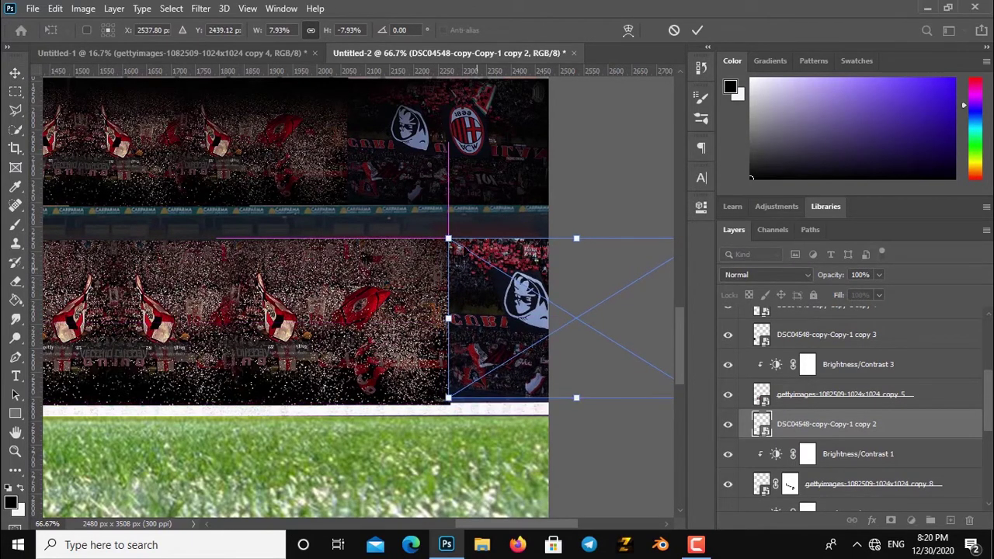
left_click_drag(444, 233, 442, 231)
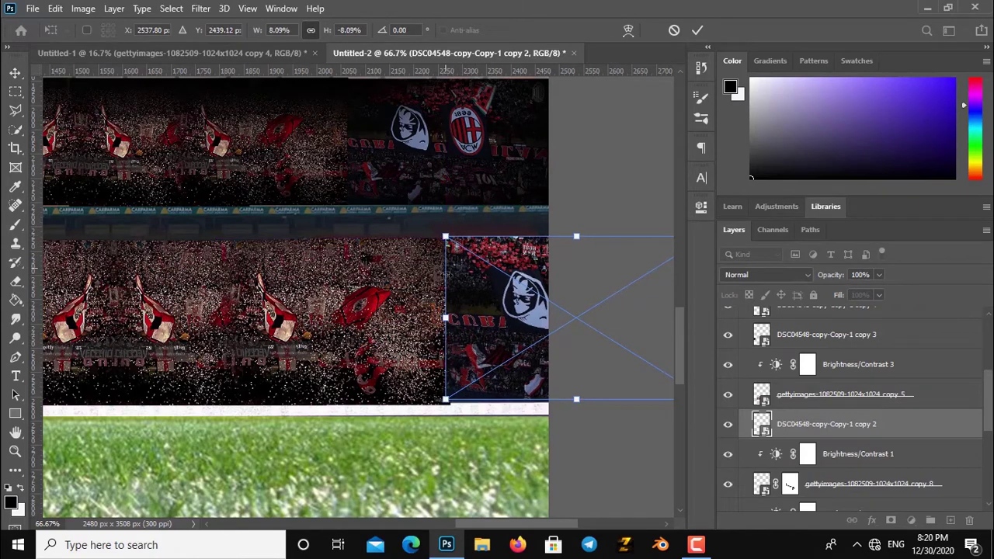
left_click_drag(477, 299, 479, 306)
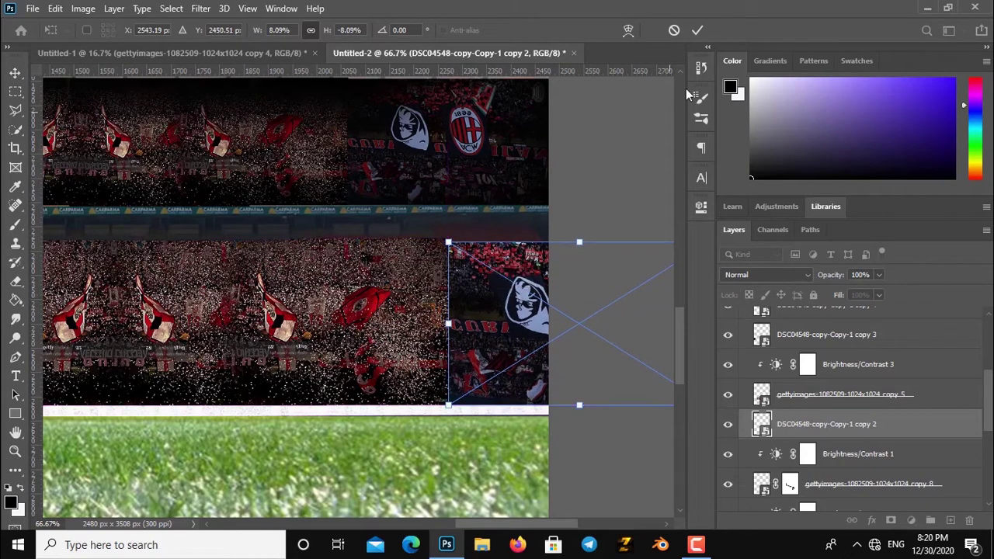
left_click(698, 29)
left_click(249, 35)
Step: Nudge the skull-banner piece down and enlarge it a bit more to align with the stands
key("Down")
key("Down")
key("Down")
key("Down")
key("Down")
key("Down")
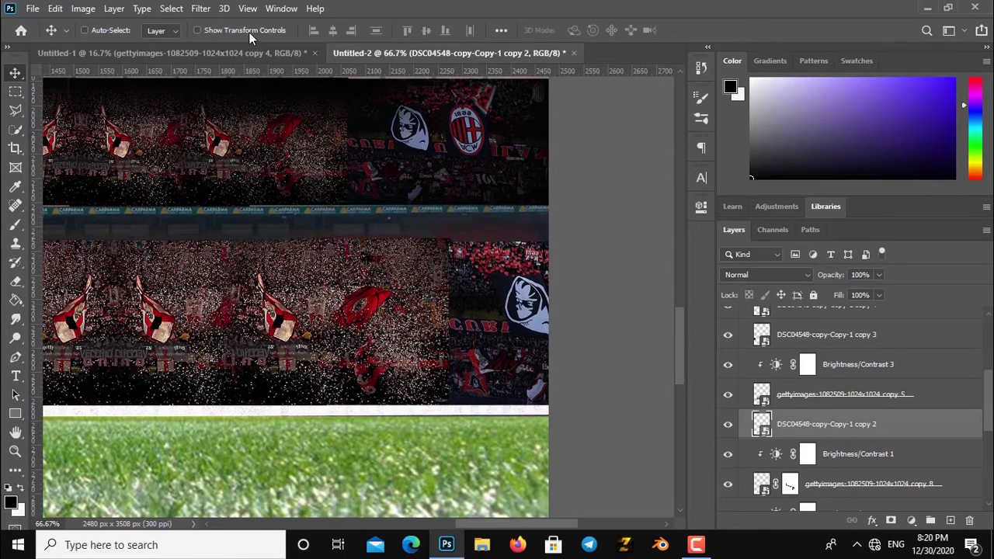
left_click(249, 32)
left_click_drag(448, 242, 450, 235)
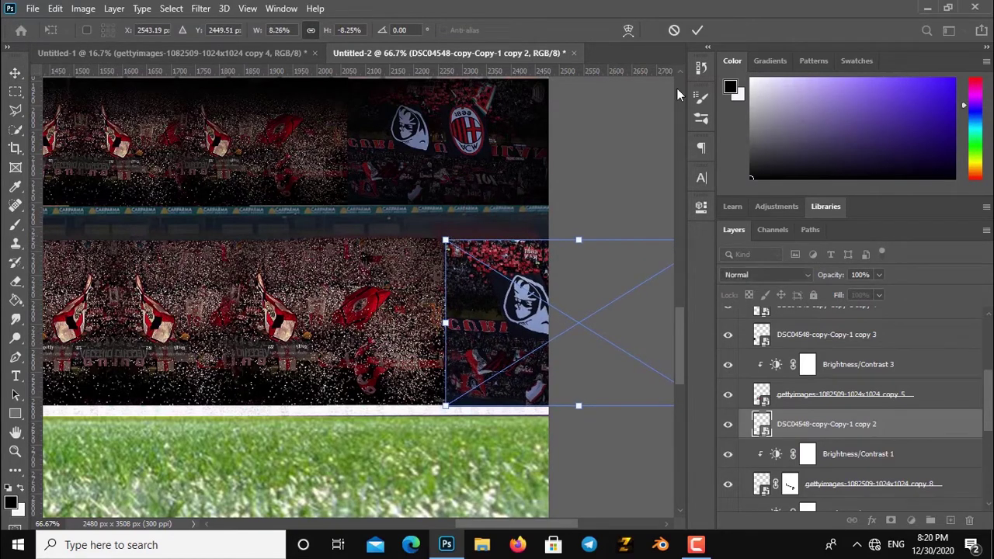
left_click(698, 29)
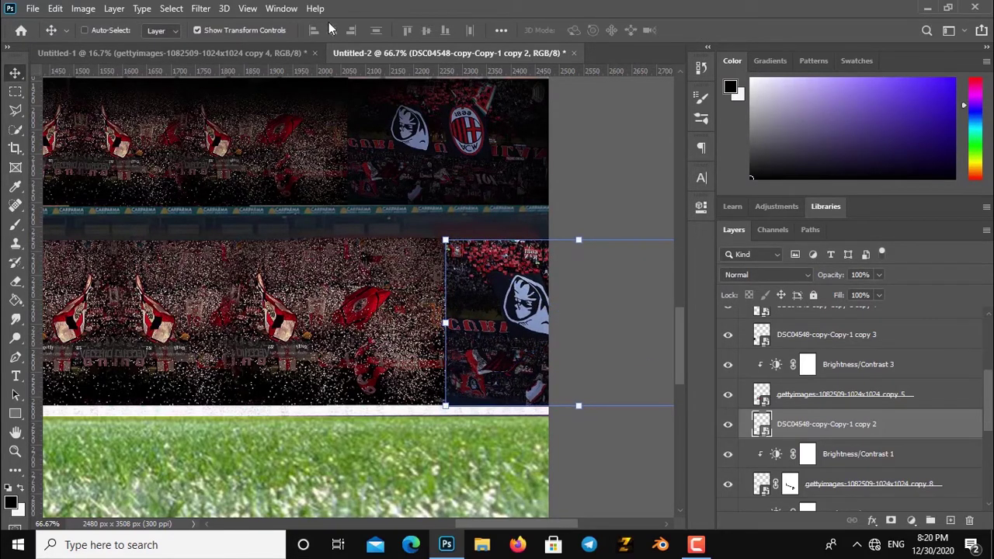
left_click(271, 29)
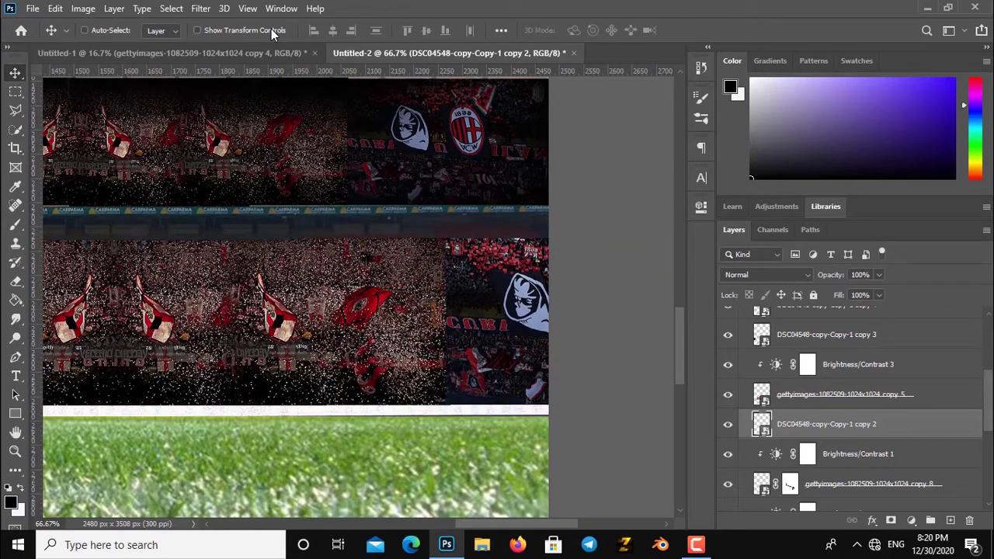
key("ctrl+minus")
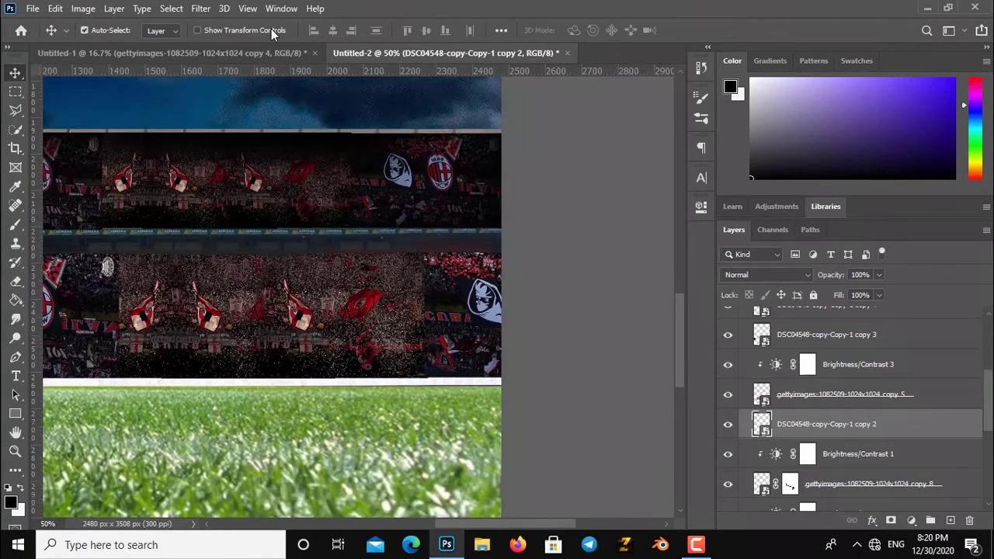
Step: Zoom out to view the poster and collapse Group 1 in the Layers panel
key("ctrl+minus")
key("ctrl+minus")
key("ctrl+minus")
key("ctrl+plus")
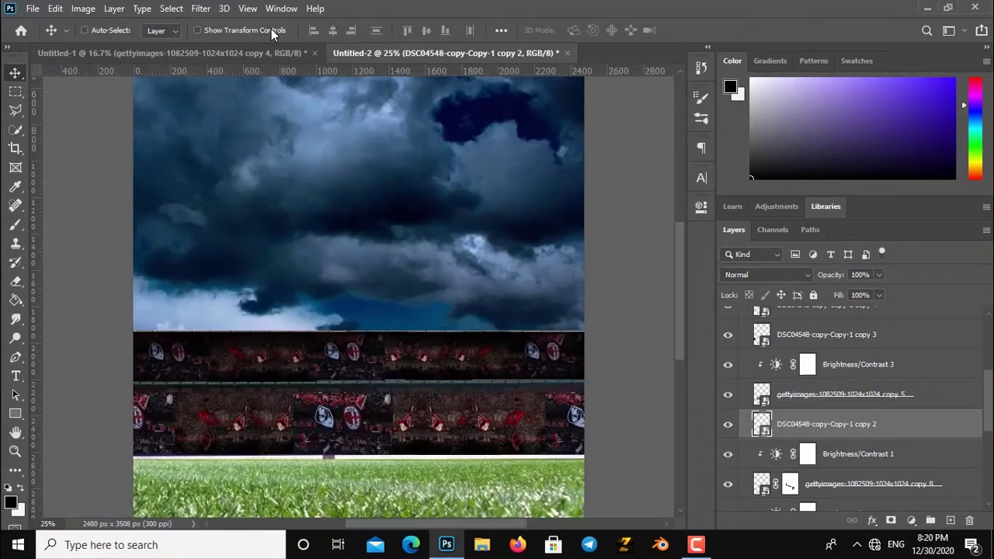
scroll(349, 203, "up", 3)
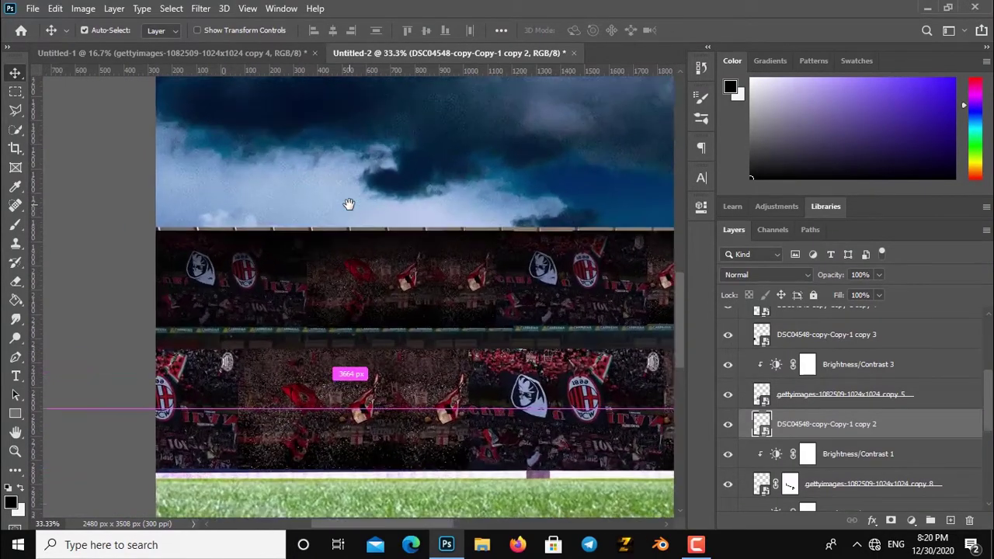
scroll(348, 204, "up", 1)
scroll(349, 204, "down", 1)
scroll(349, 203, "down", 1)
scroll(348, 203, "down", 1)
left_click_drag(986, 404, 987, 358)
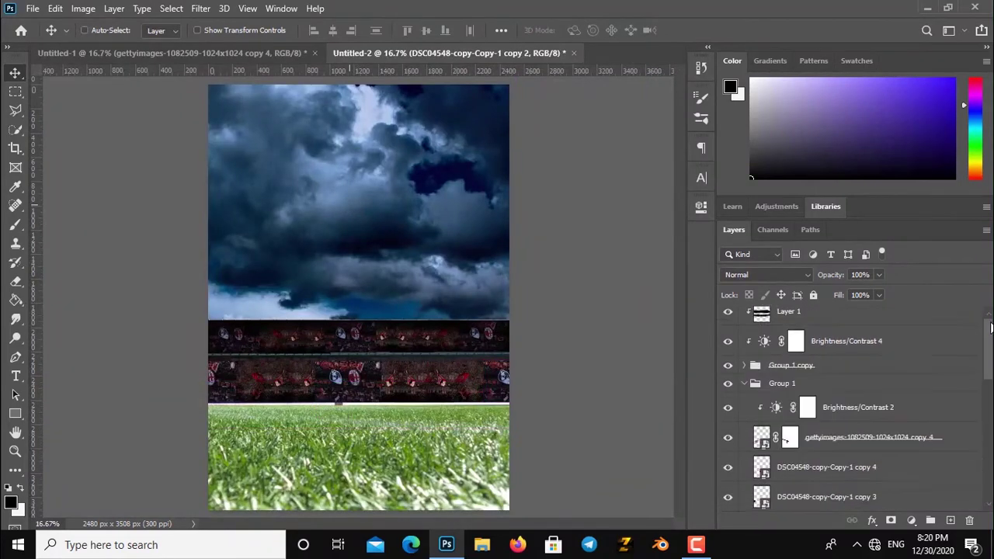
left_click(743, 393)
Step: Duplicate Brightness/Contrast 4, clip the copy to Group 1, clip Layer 1, and add Layer 2
left_click(843, 358)
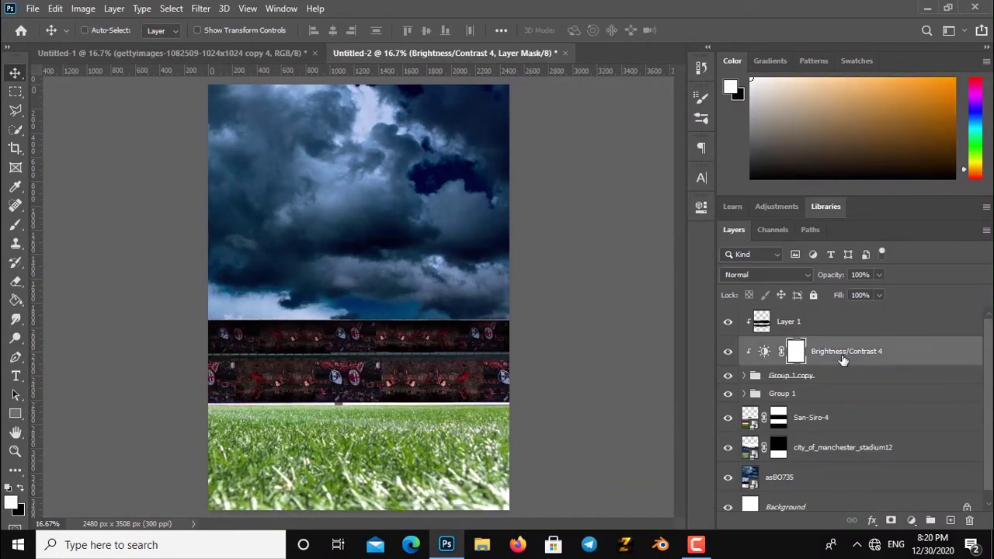
key("ctrl+j")
left_click_drag(833, 362, 819, 410)
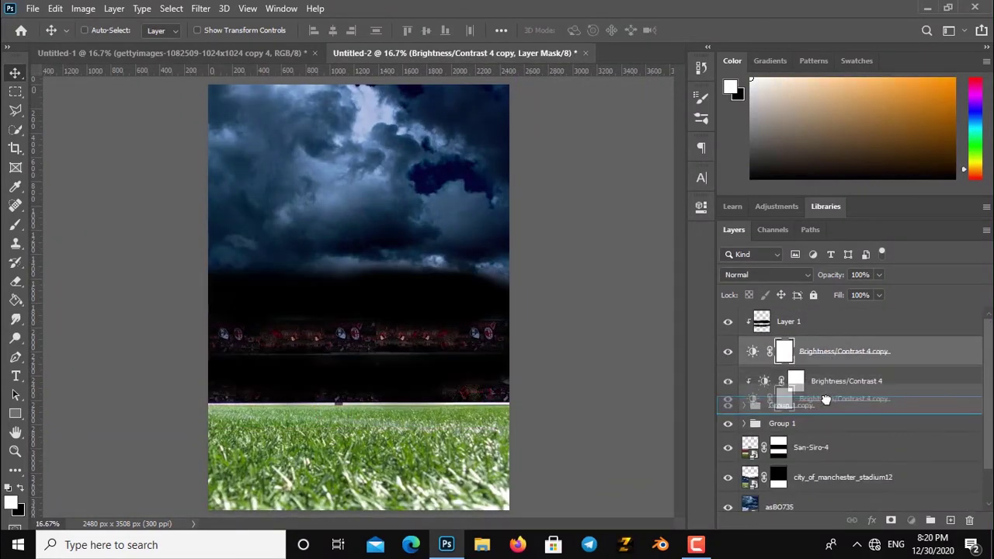
left_click(819, 409, "alt")
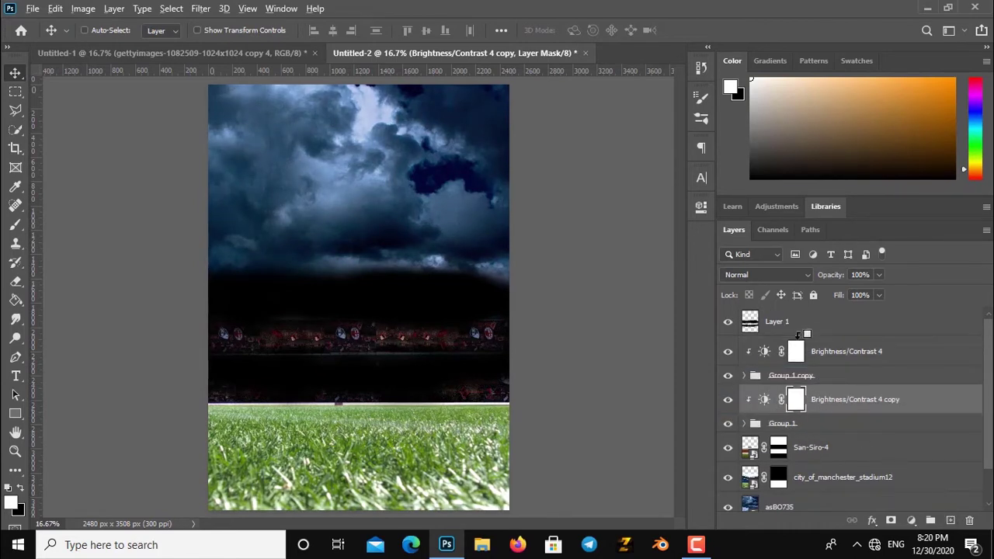
left_click(807, 333, "alt")
left_click(950, 519)
Step: Clip Layer 2 to the stands and shade them with black using a 500 px brush
key("d")
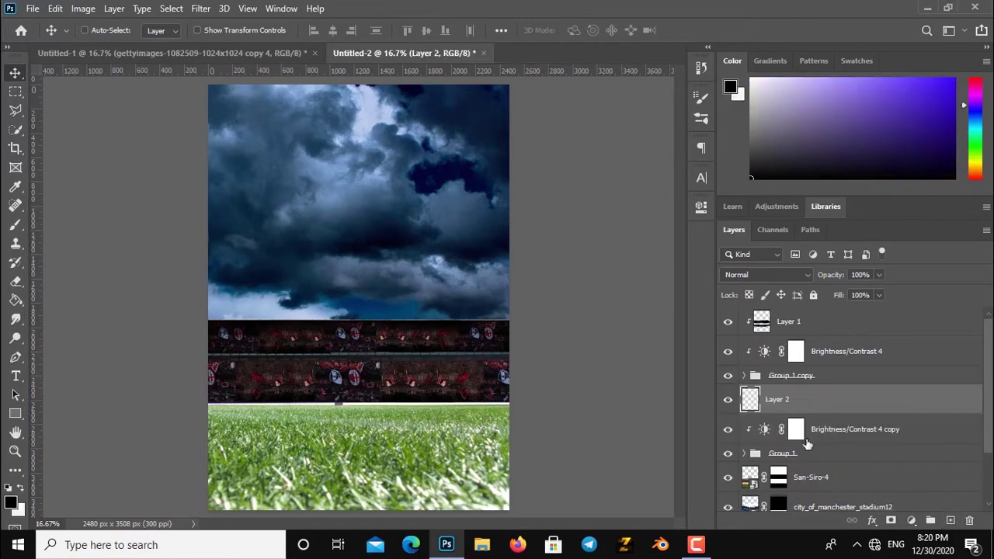
left_click(830, 409, "alt")
key("b")
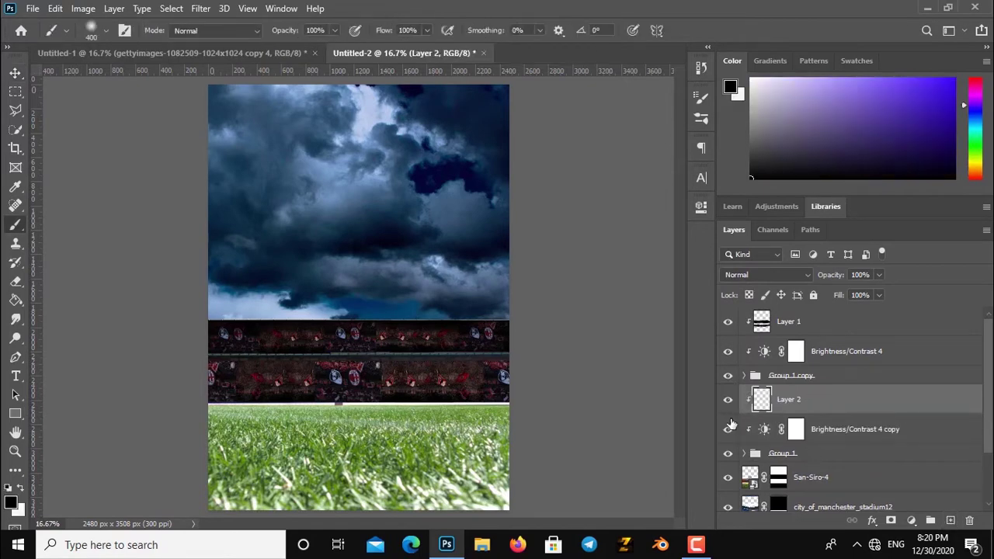
key("ctrl+plus")
left_click_drag(462, 376, 408, 308)
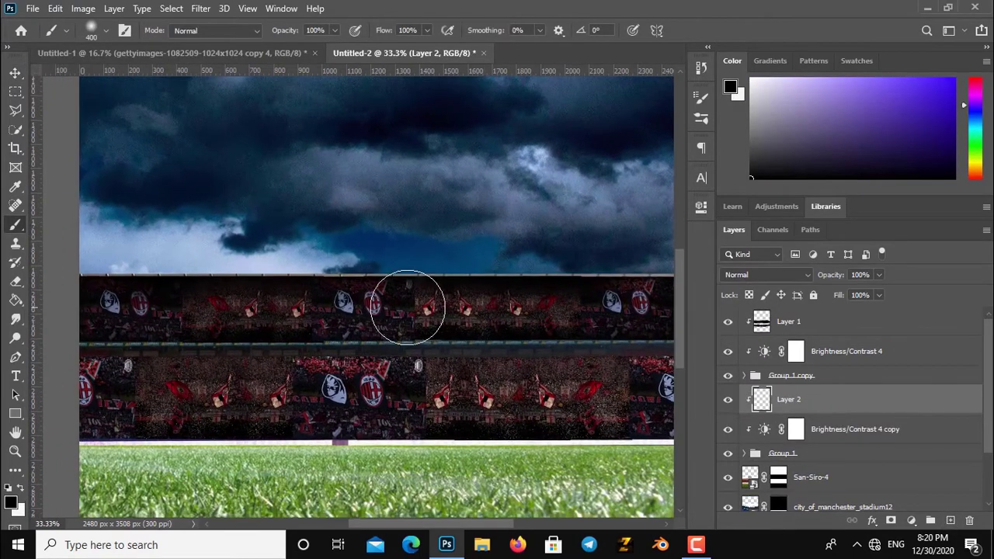
key("bracketright")
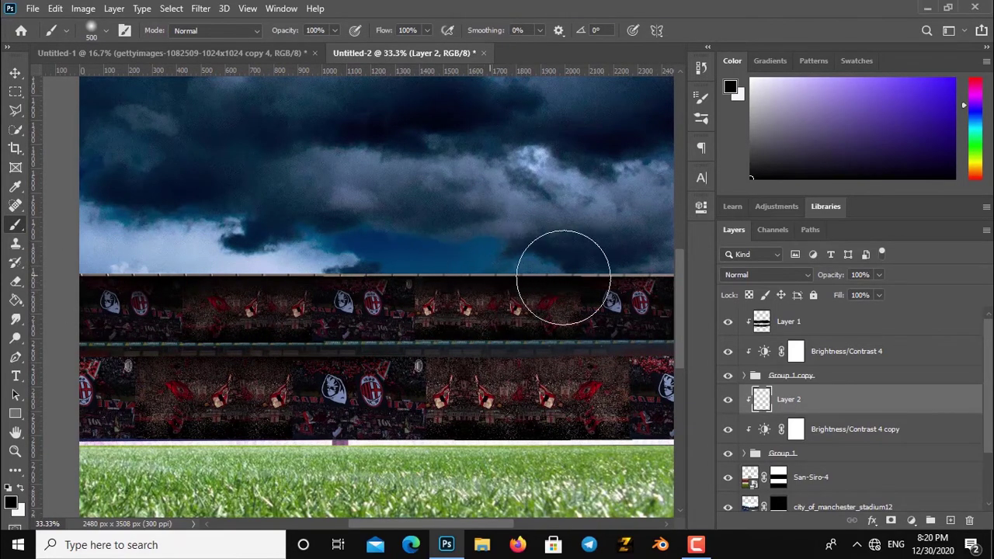
scroll(603, 294, "right", 1)
scroll(532, 293, "right", 3)
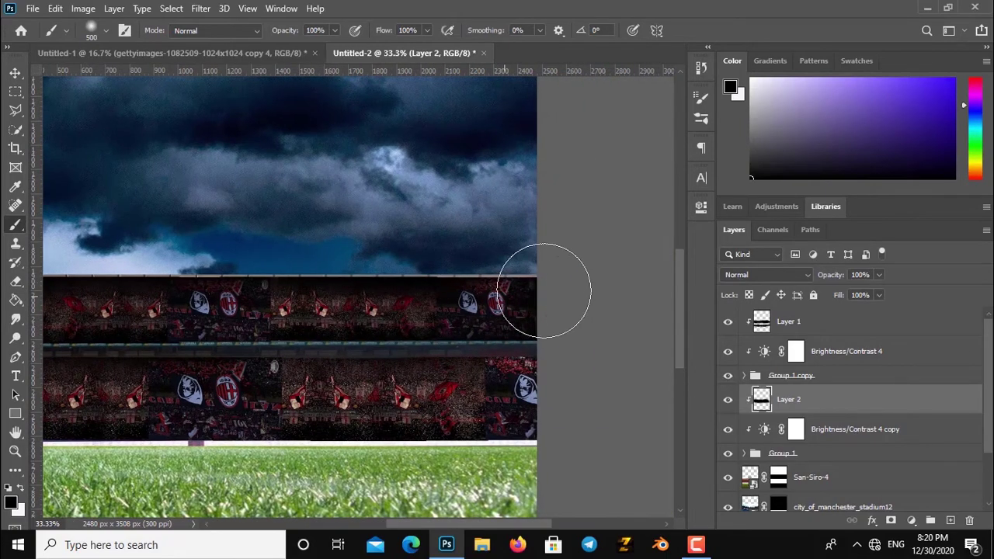
left_click_drag(585, 451, 555, 279)
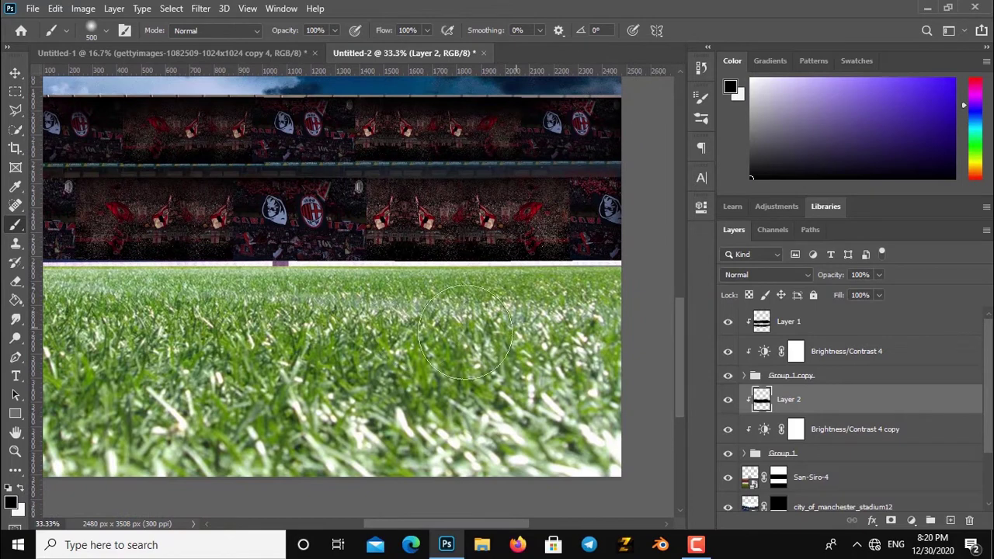
left_click_drag(391, 338, 497, 345)
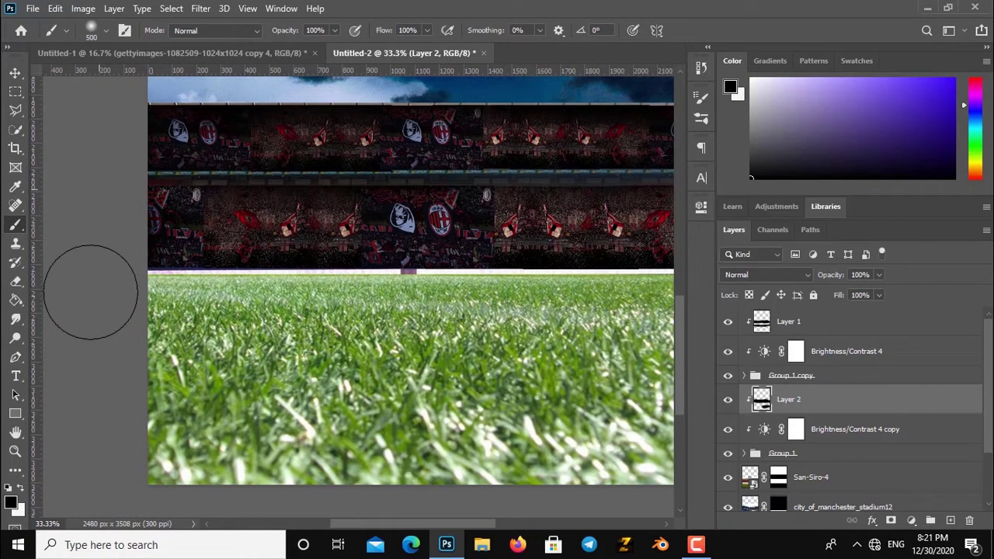
key("ctrl+minus")
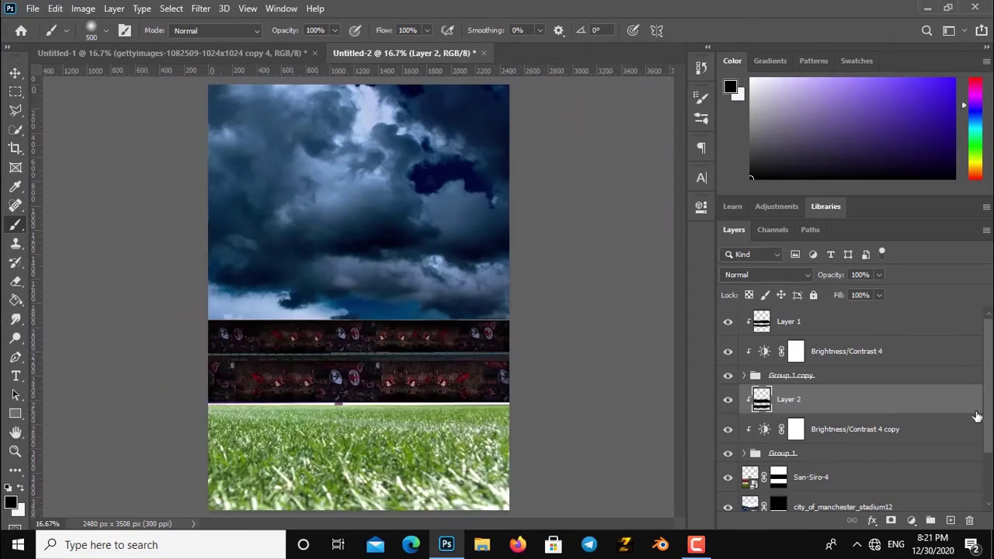
scroll(889, 466, "down", 2)
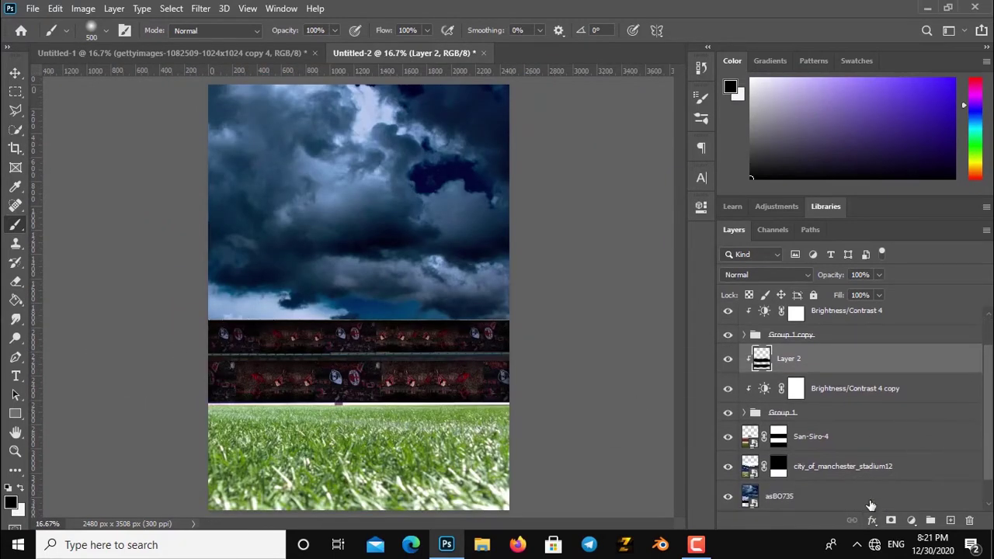
Step: Add a Hue/Saturation adjustment clipped to the stormy sky layer, reducing its saturation
left_click(870, 504)
left_click(911, 520)
left_click(899, 378)
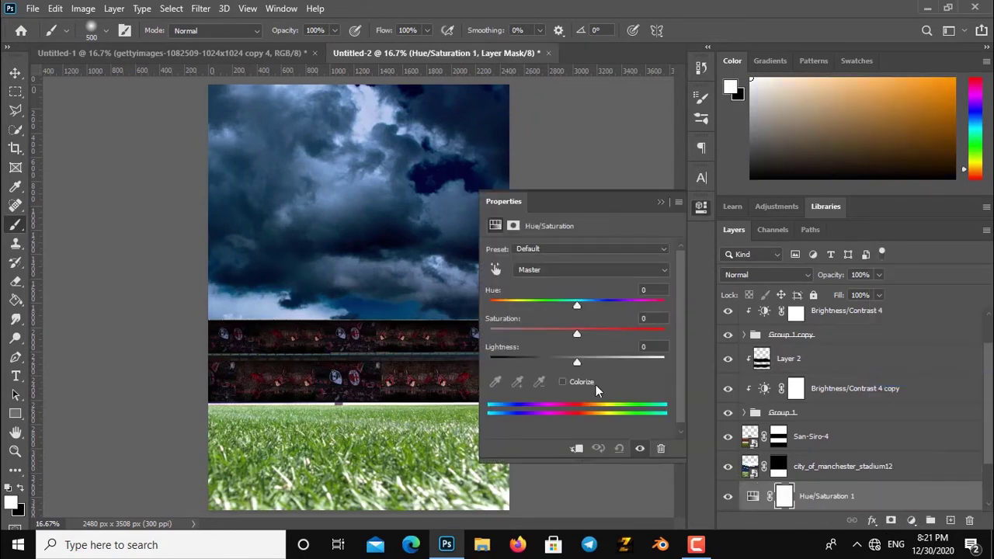
left_click(574, 452)
mouse_move(576, 334)
left_mouse_down()
mouse_move(509, 333)
mouse_move(526, 333)
left_mouse_up()
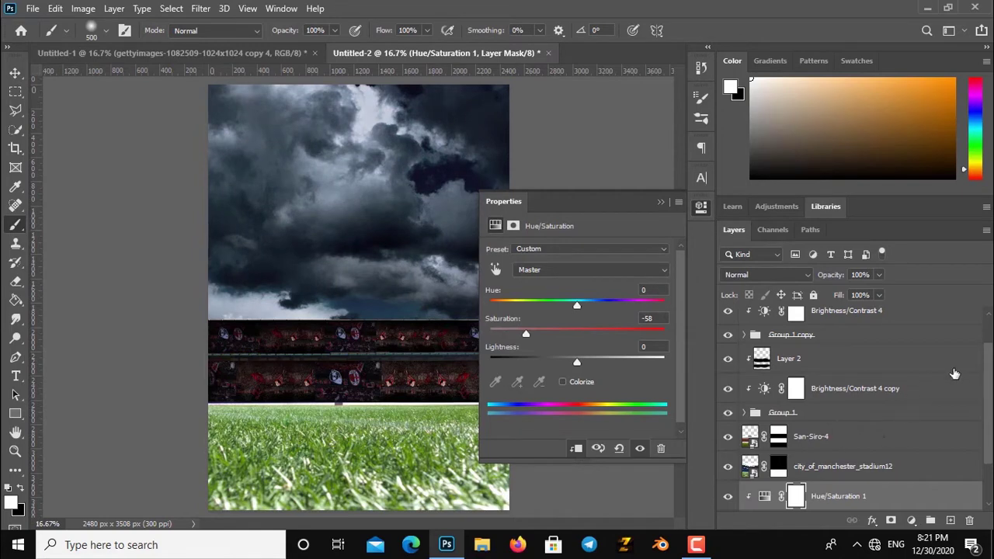
scroll(955, 374, "up", 1)
scroll(955, 373, "up", 1)
Step: Add a reversed radial Gradient Fill at 216% scale above Layer 1
left_click(949, 330)
left_click(911, 520)
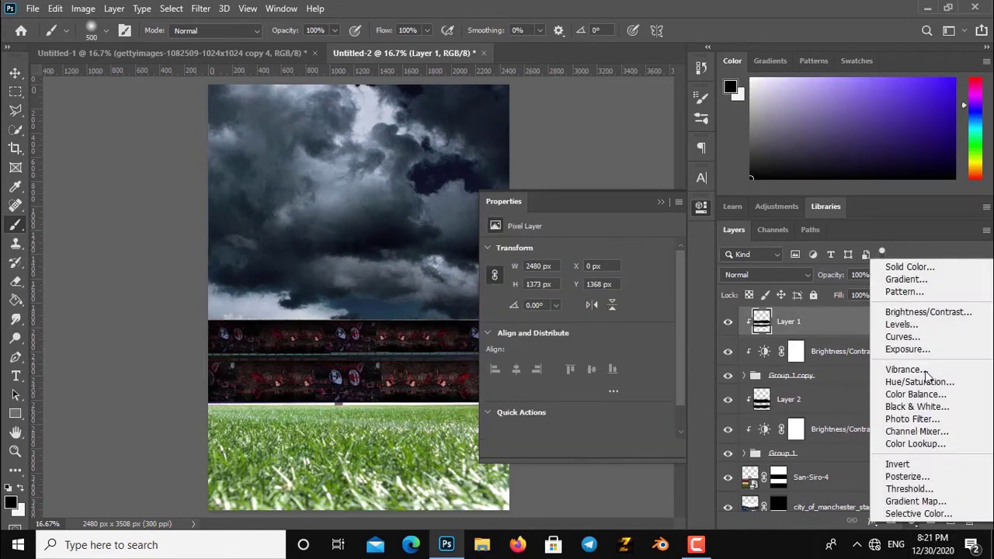
left_click(906, 279)
left_click(674, 274)
left_click(668, 298)
left_click(675, 343)
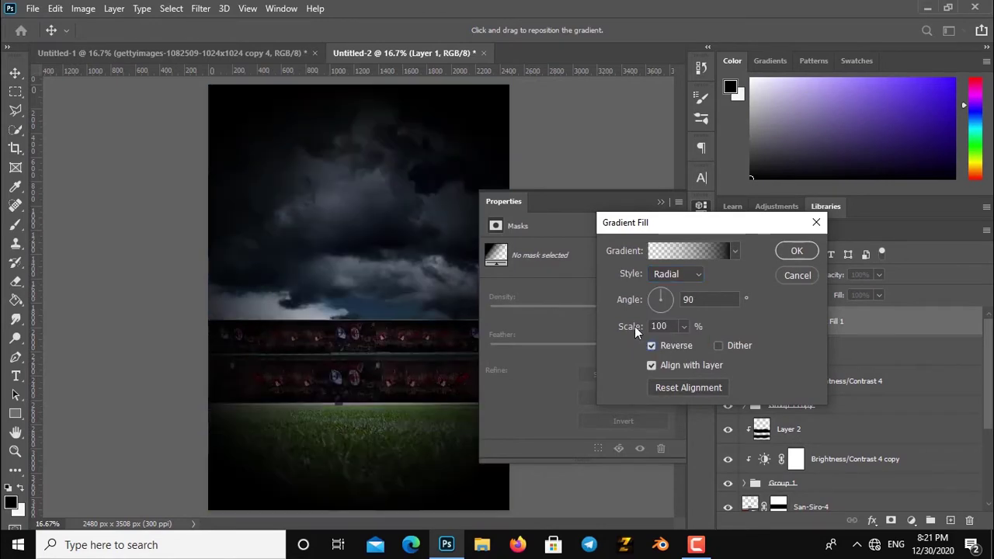
mouse_move(635, 326)
left_mouse_down()
mouse_move(692, 334)
mouse_move(617, 322)
left_mouse_up()
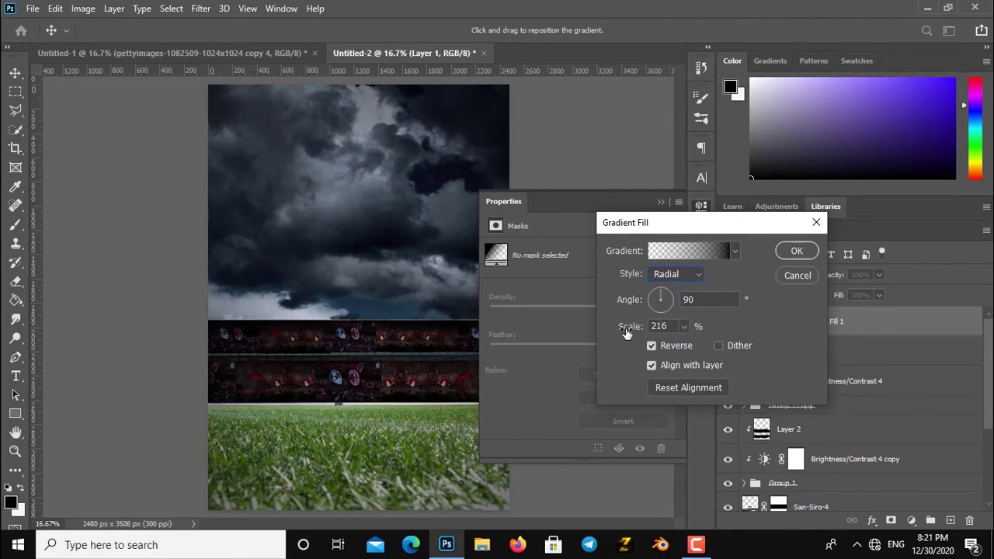
left_click(797, 250)
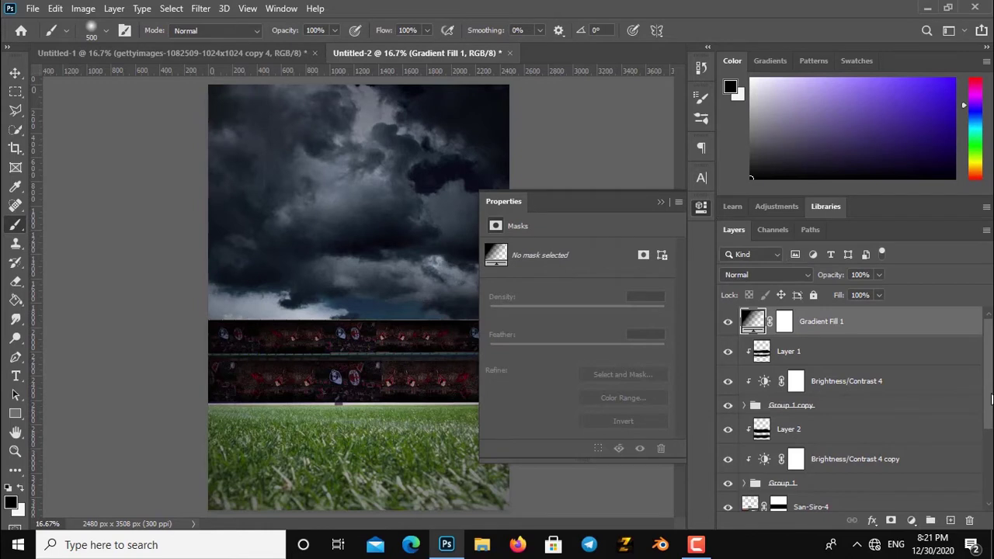
Step: Darken city_of_manchester_stadium12 with a clipped Hue/Saturation adjustment at Lightness -39
scroll(932, 431, "down", 3)
left_click(838, 442)
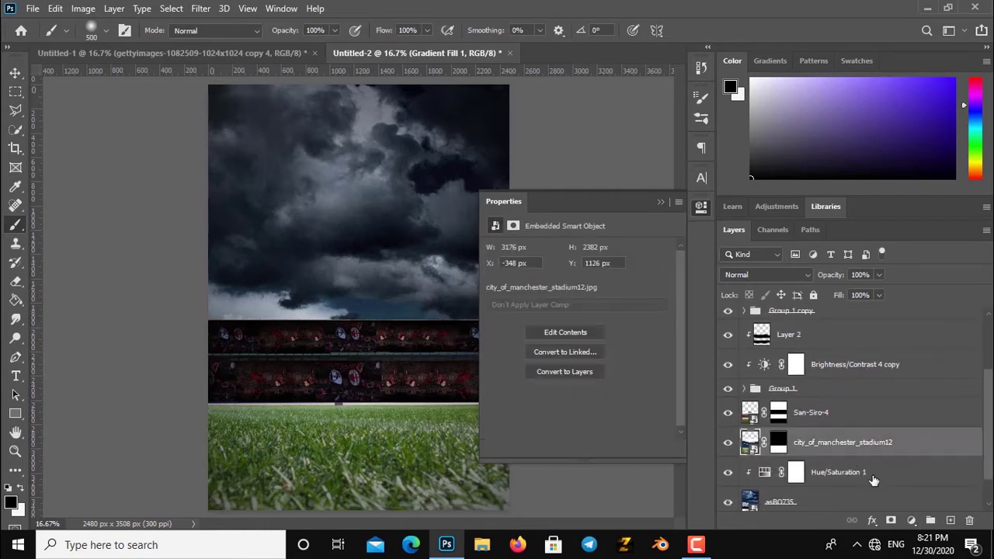
left_click(911, 520)
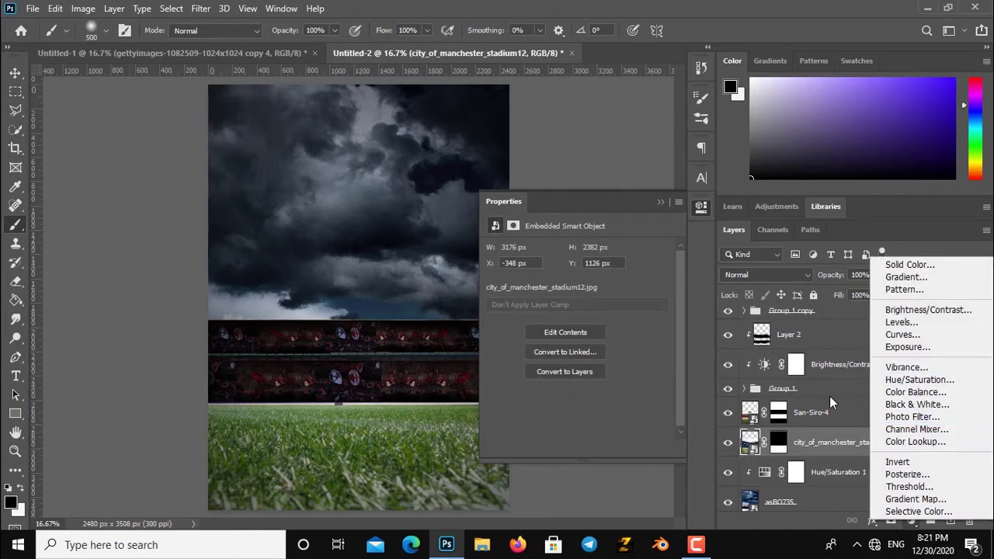
left_click(908, 380)
left_click(577, 449)
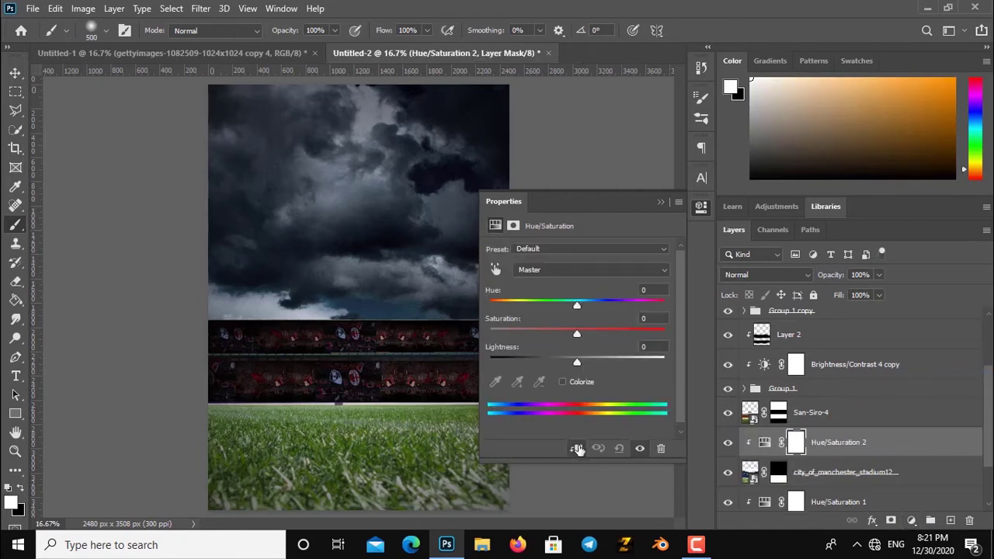
left_click_drag(577, 365, 544, 359)
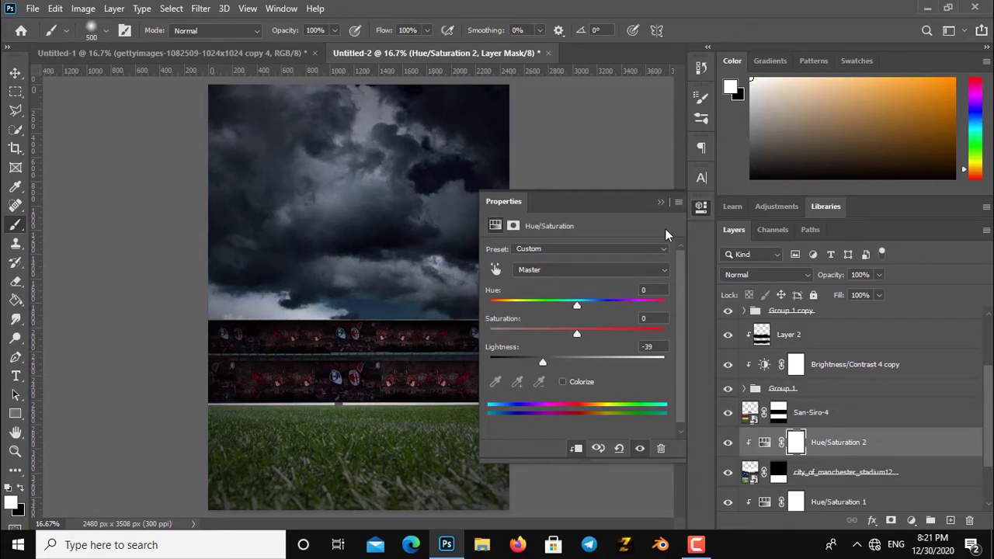
left_click(661, 204)
left_click_drag(991, 381, 991, 334)
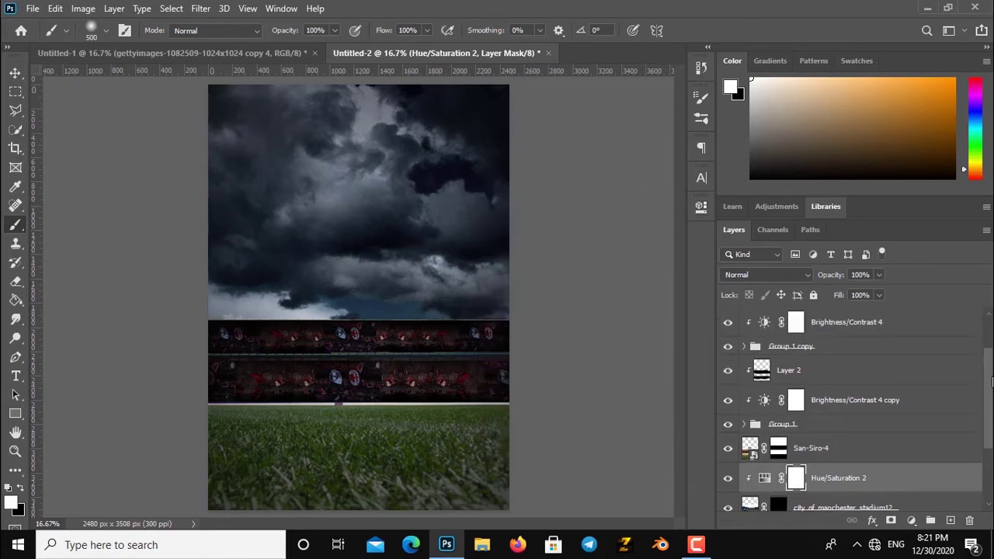
Step: Add a #1b8aff Solid Color fill in Color blend mode beneath Gradient Fill 1
left_click(932, 322)
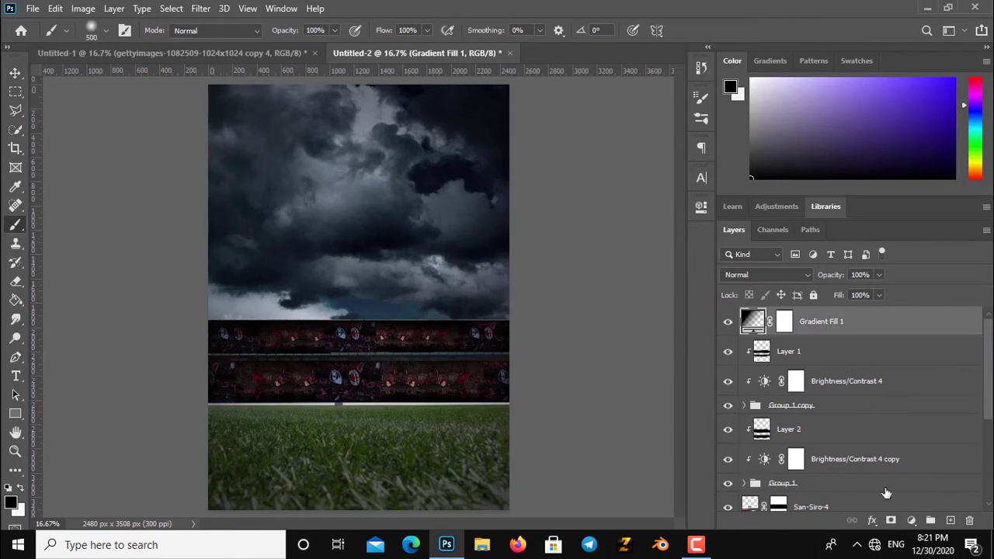
left_click(911, 520)
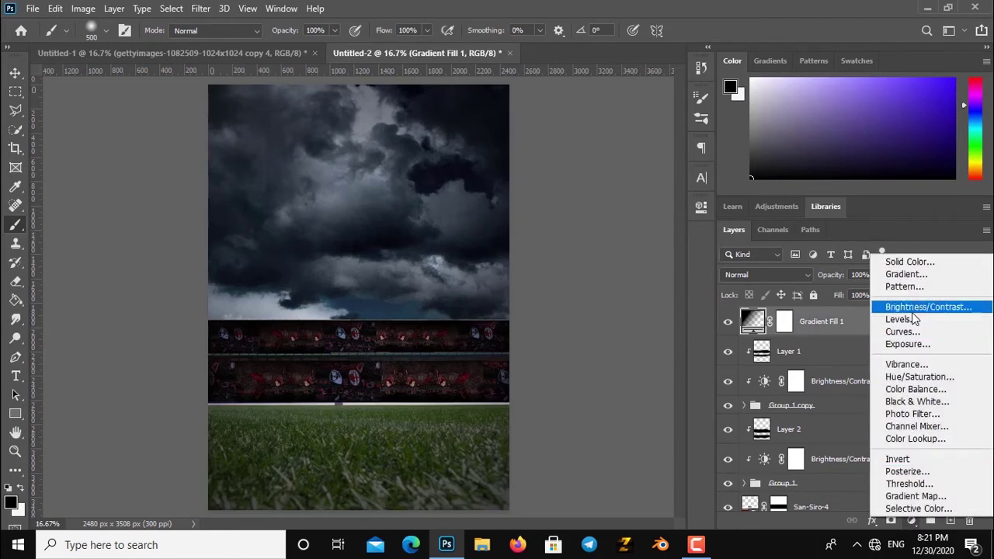
left_click(910, 261)
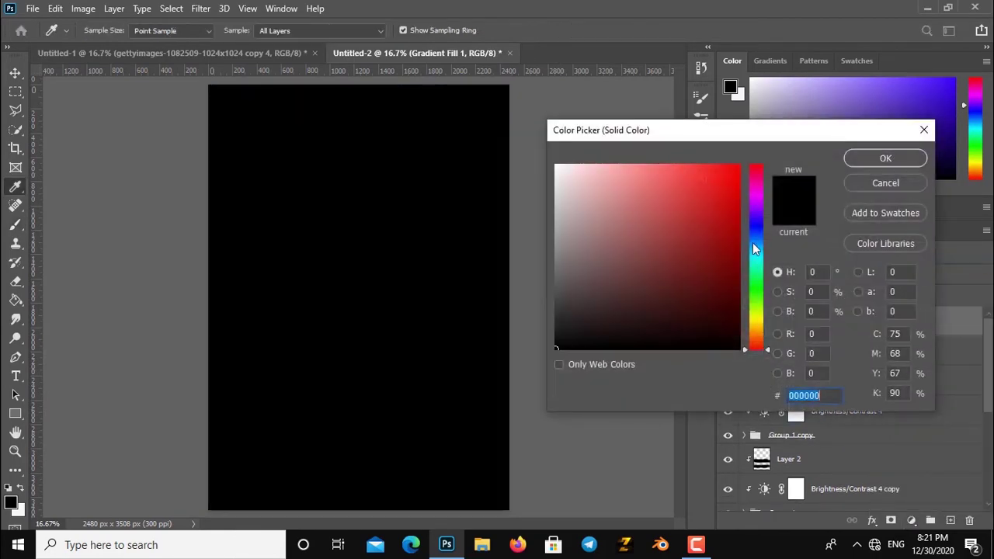
left_click(755, 243)
type("1b8aff")
left_click(871, 161)
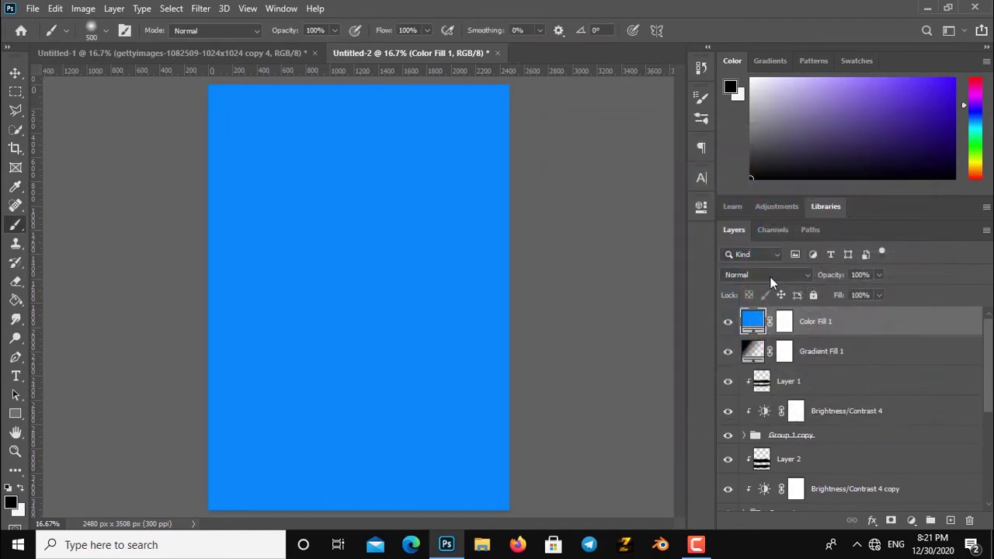
left_click(769, 277)
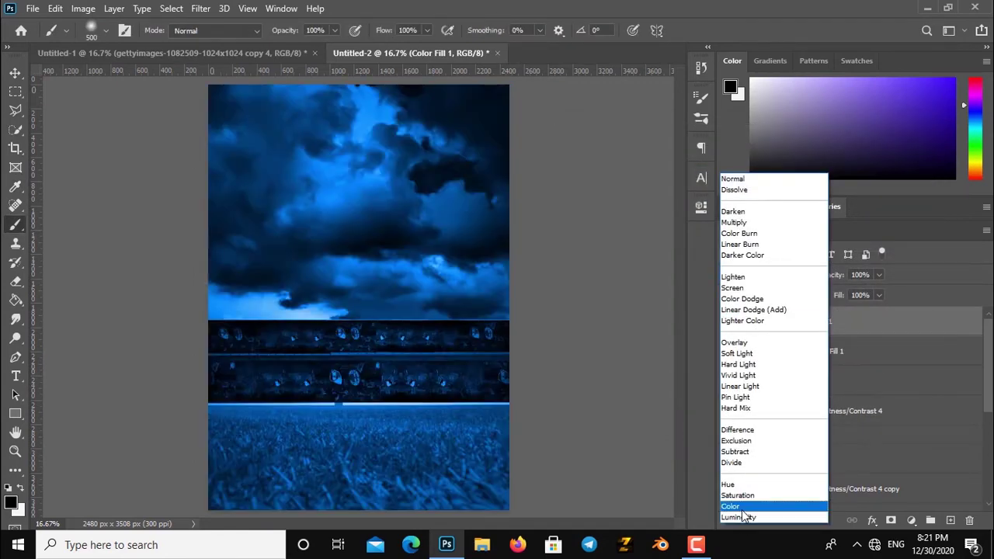
left_click(744, 509)
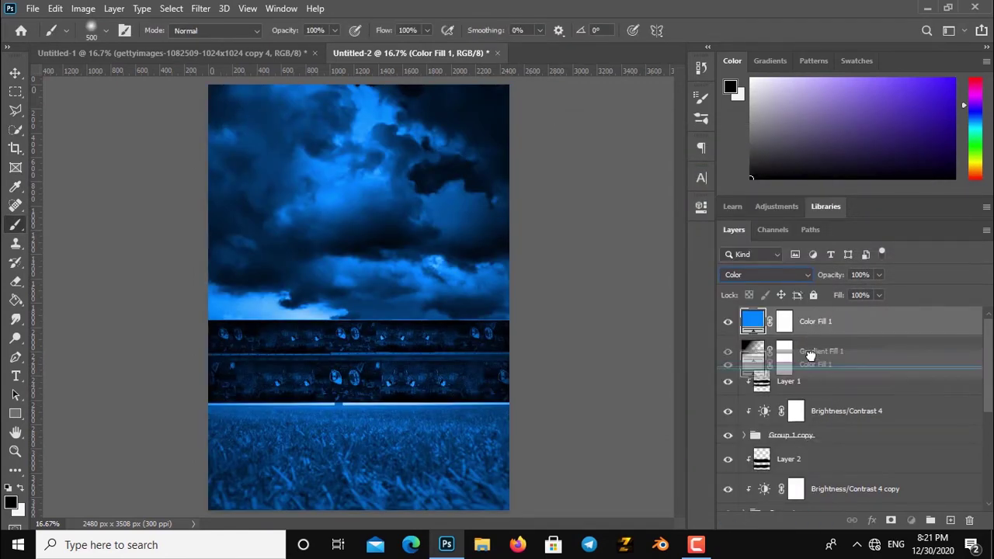
left_click_drag(815, 314, 809, 354)
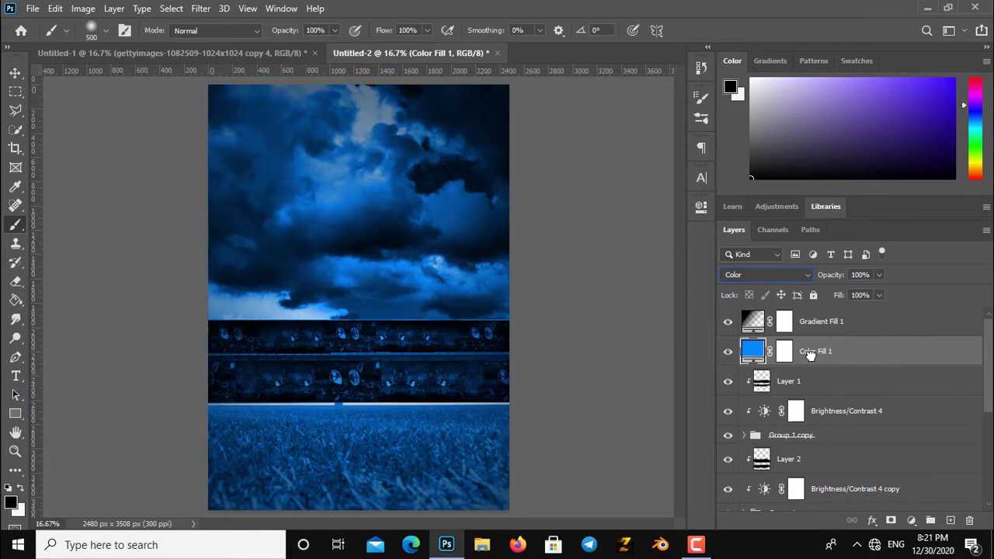
Step: Narrow the Gradient Fill 1 vignette's scale to 153%
double_click(753, 320)
left_click_drag(634, 320, 631, 320)
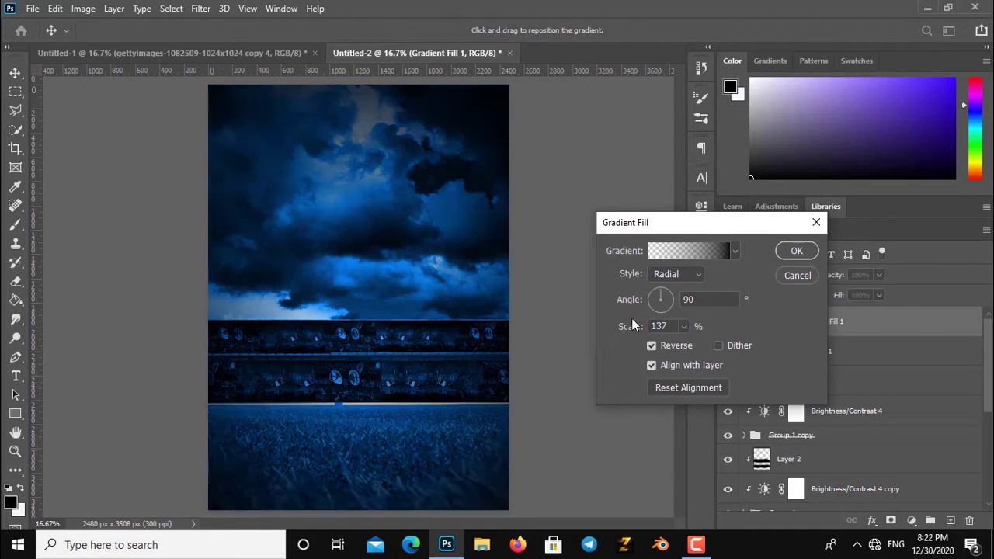
left_click_drag(637, 320, 633, 327)
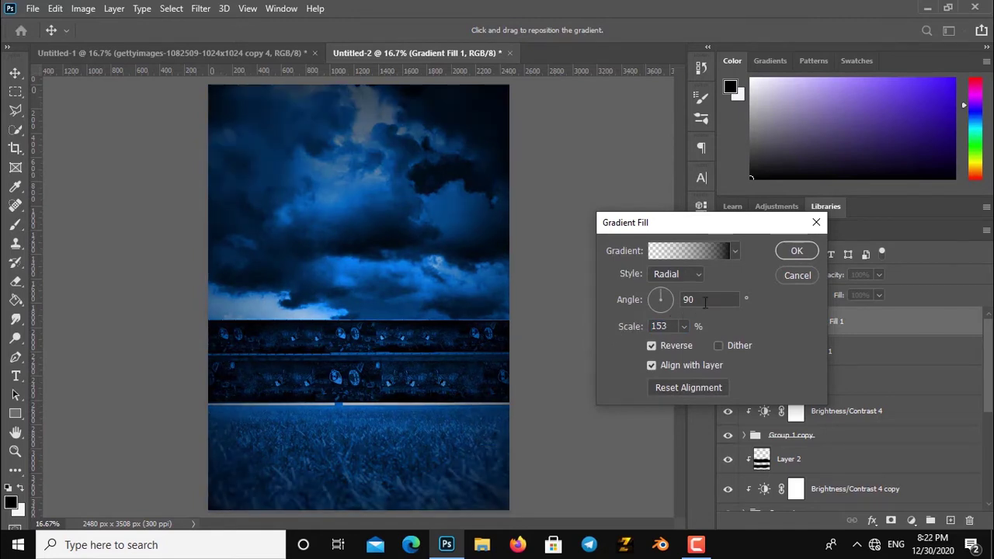
left_click(795, 254)
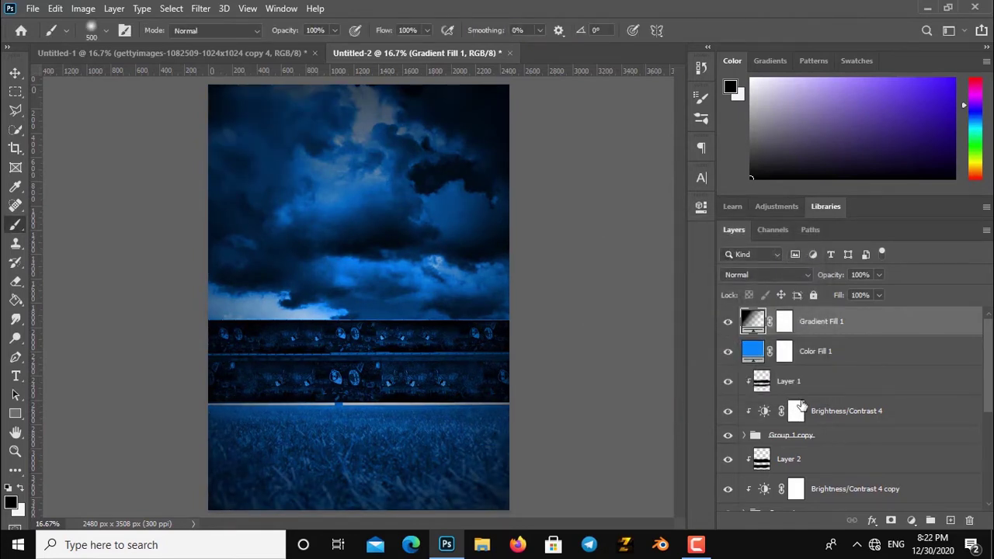
Step: Recheck Color Fill 1's colour and keep it in Color blend mode without rasterizing
double_click(755, 351)
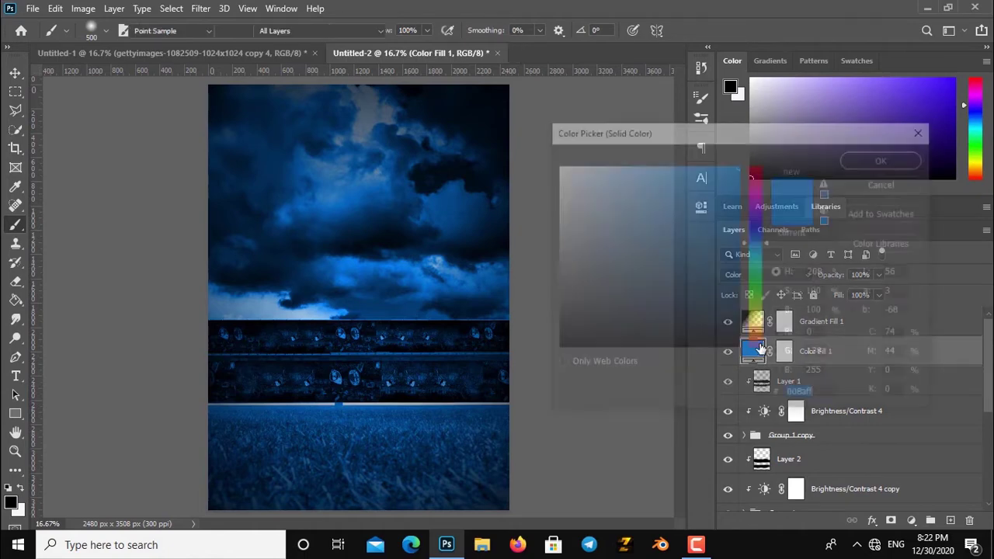
key("Return")
left_click(755, 274)
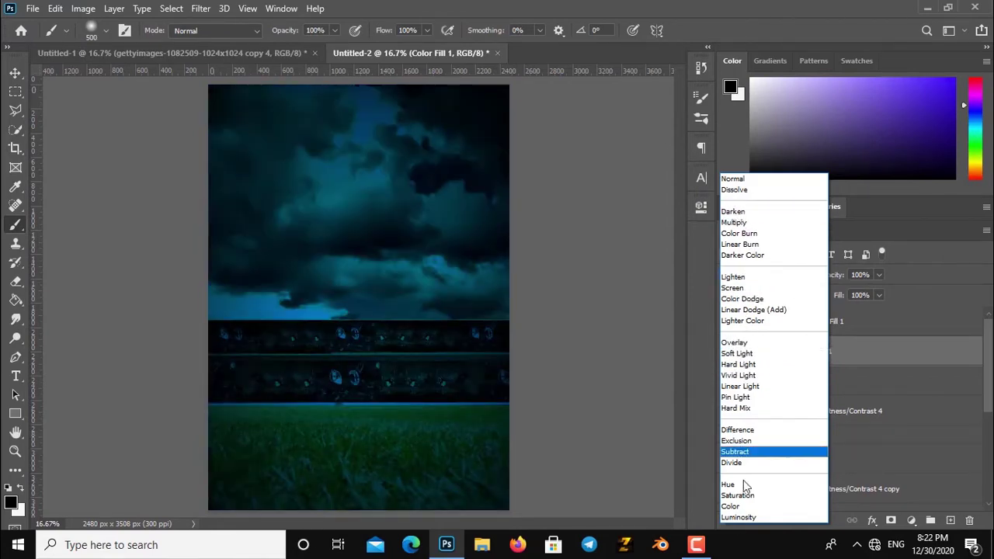
left_click(731, 509)
left_click(501, 383)
left_click(515, 222)
key("v")
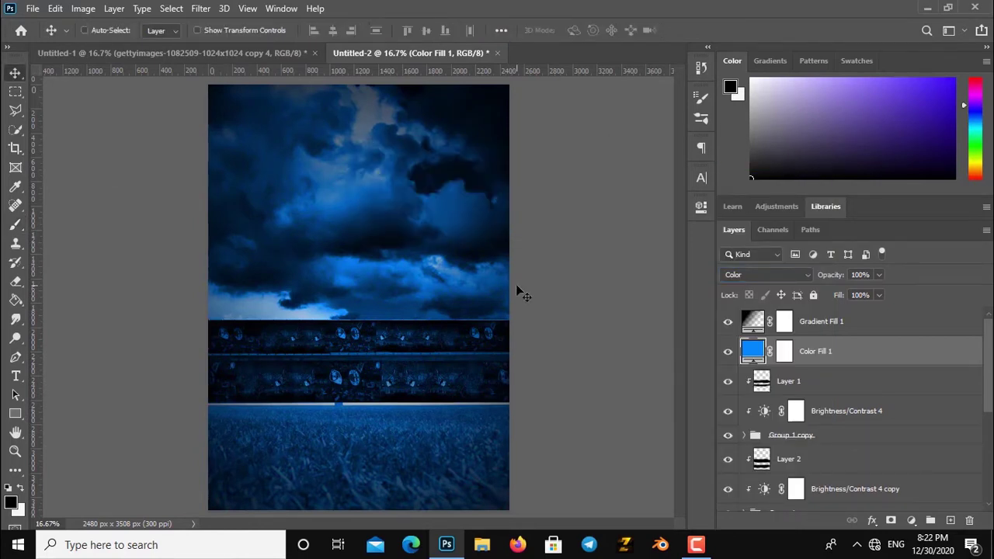
left_click(831, 320)
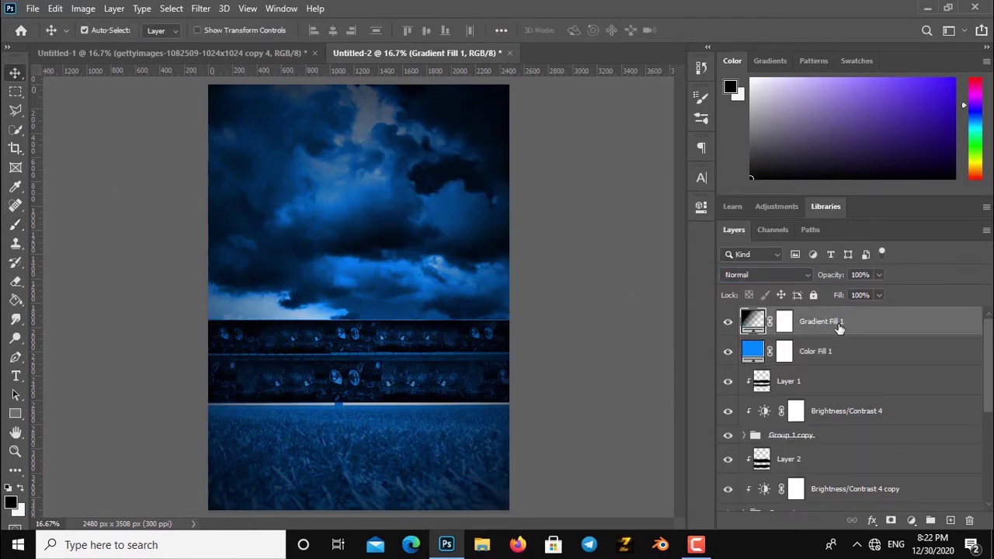
Step: Merge all visible layers into a new Layer 3 and convert it to a smart object
key("ctrl+shift+alt+e")
right_click(839, 326)
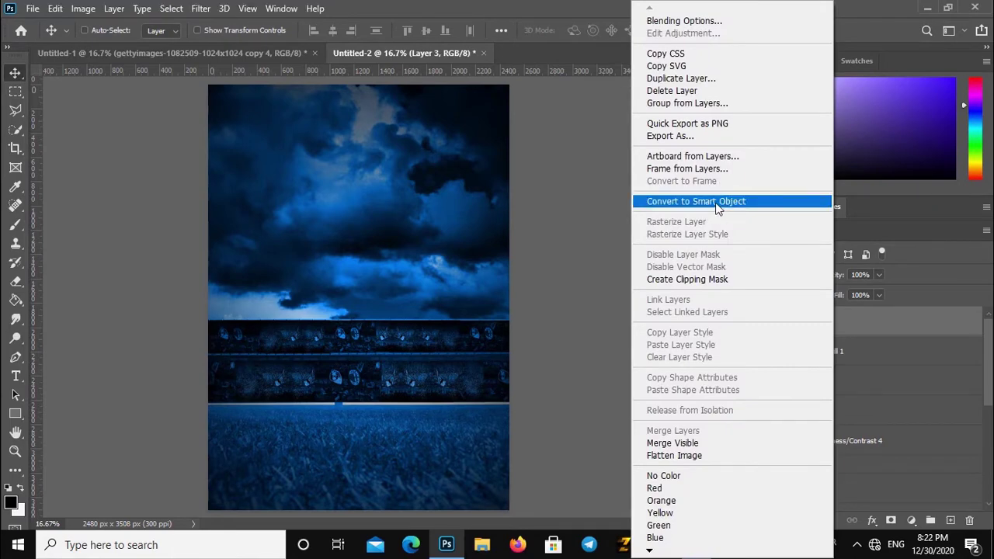
left_click(716, 203)
left_click(201, 8)
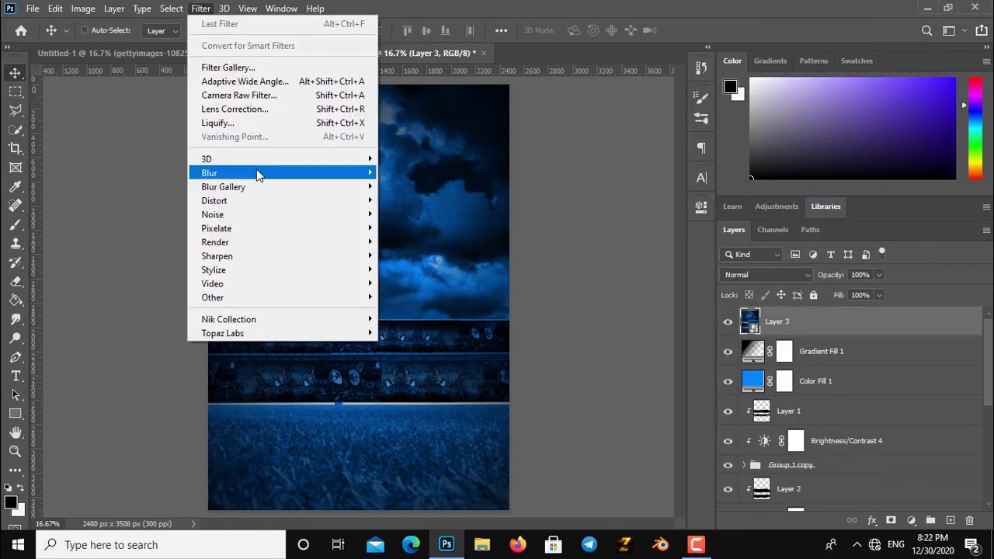
left_click(400, 188)
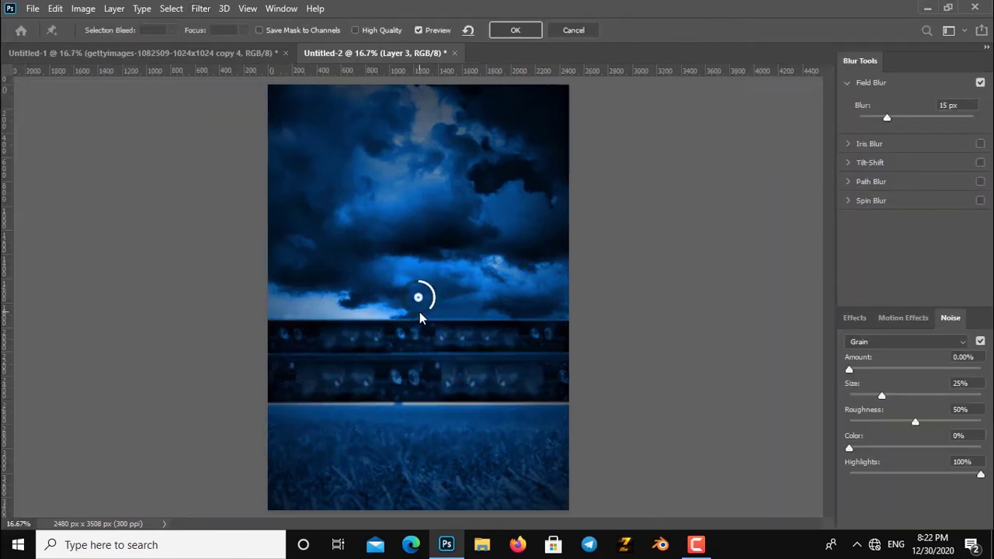
left_click(565, 33)
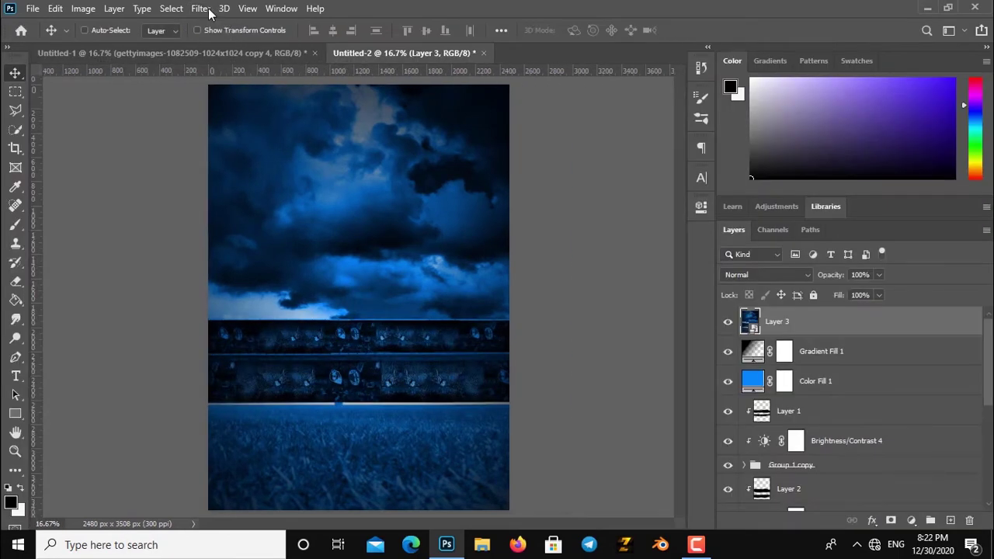
Step: Apply a 15 px Tilt-Shift blur to Layer 3, moving the transition down onto the grass
left_click(203, 8)
mouse_move(222, 186)
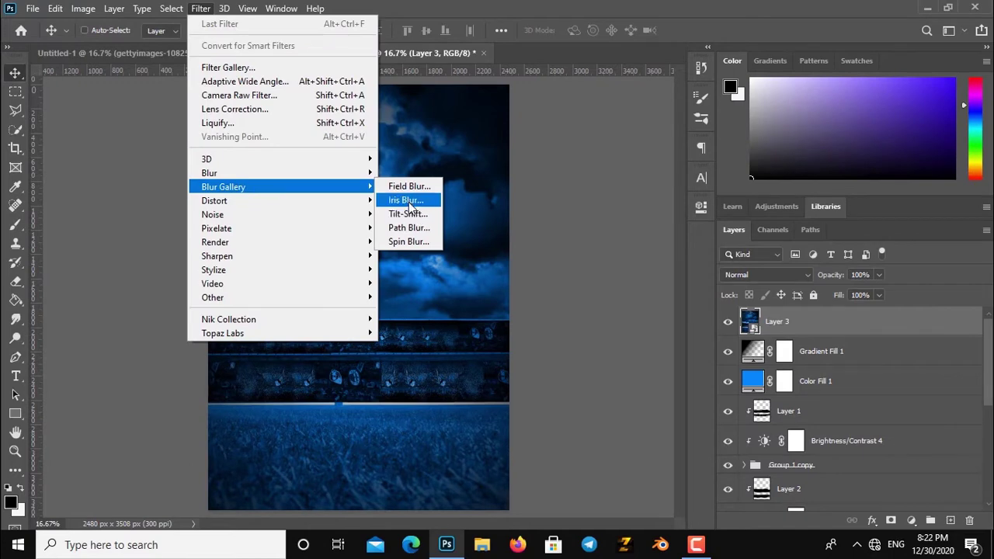
left_click(410, 215)
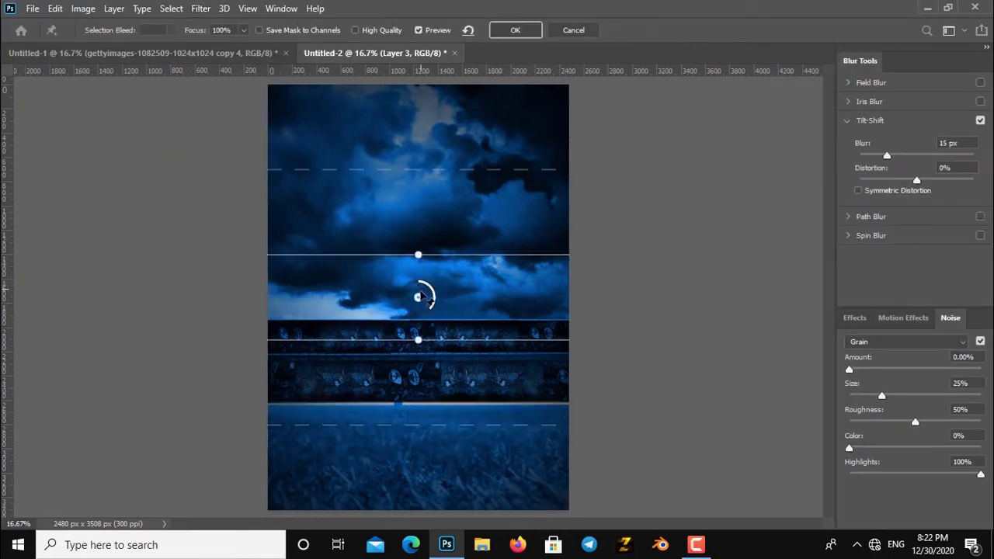
scroll(419, 313, "up", 1)
scroll(417, 243, "down", 5)
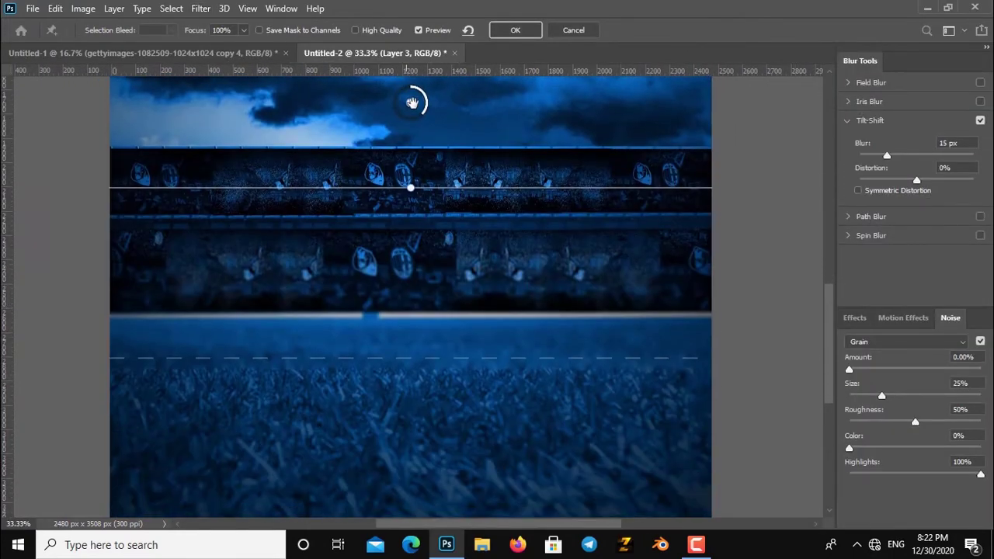
left_click_drag(410, 116, 418, 364)
scroll(417, 366, "down", 1)
scroll(418, 357, "down", 2)
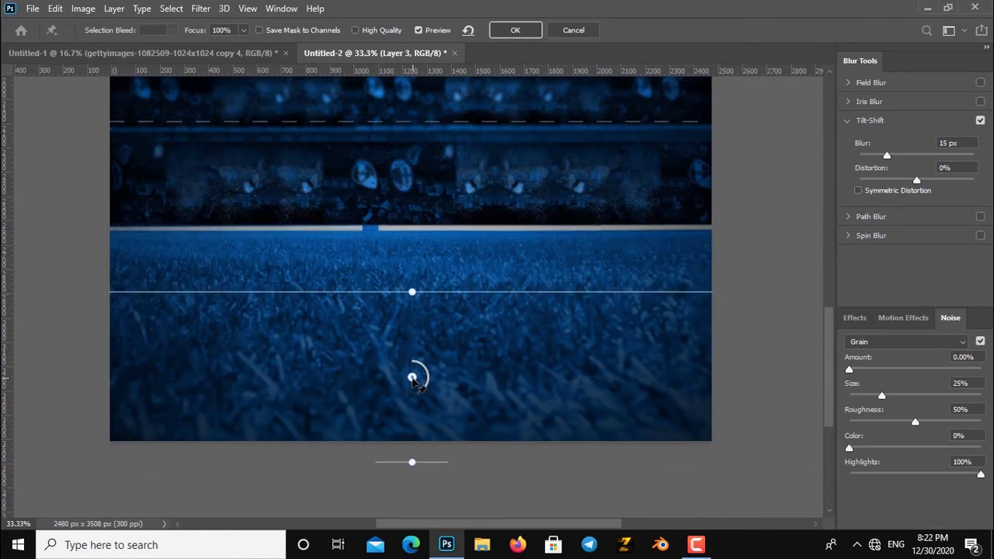
left_click_drag(431, 129, 433, 211)
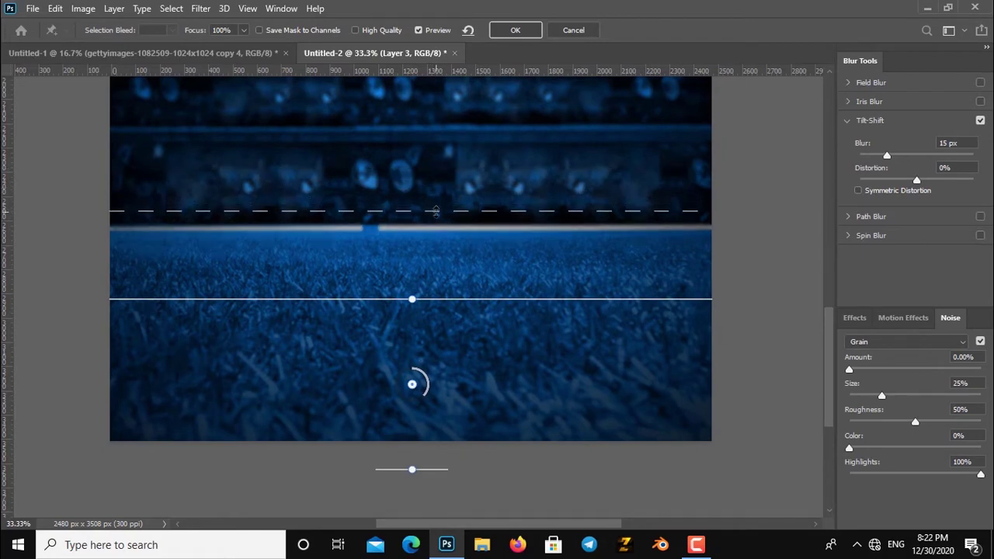
scroll(436, 210, "down", 1)
scroll(436, 211, "down", 1)
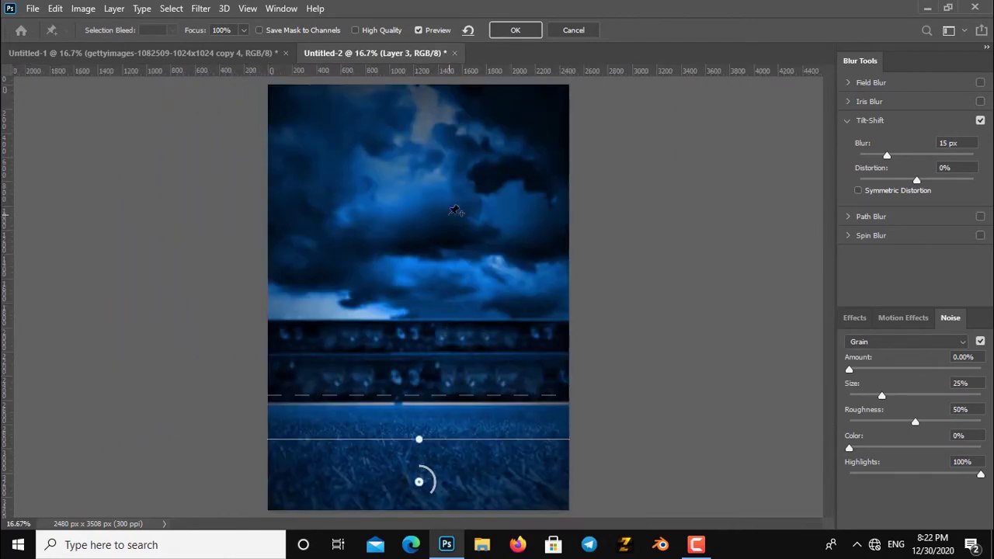
left_click(515, 30)
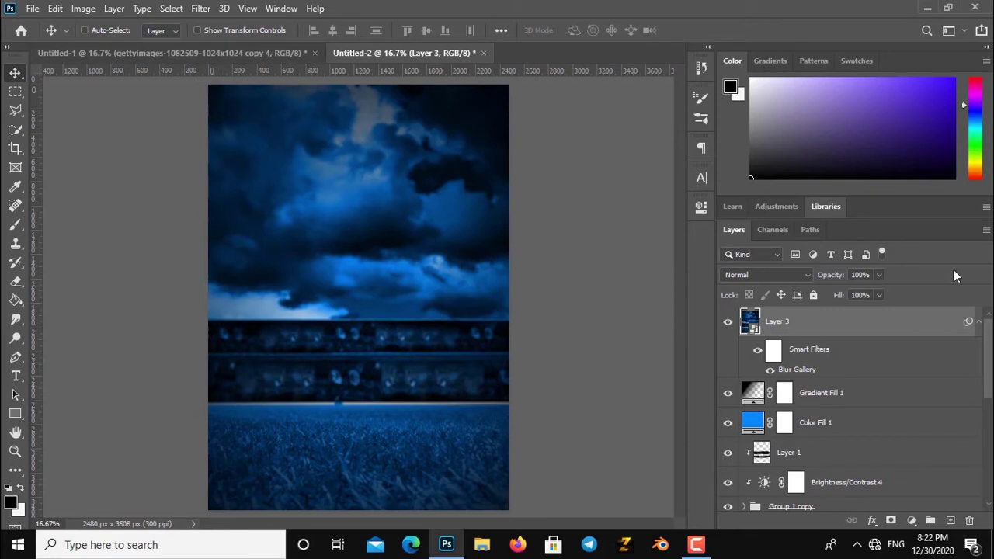
left_click(976, 319)
Step: Copy the Zlatan cutout from Untitled-1 into Untitled-2 and position him above the grass
left_click(254, 49)
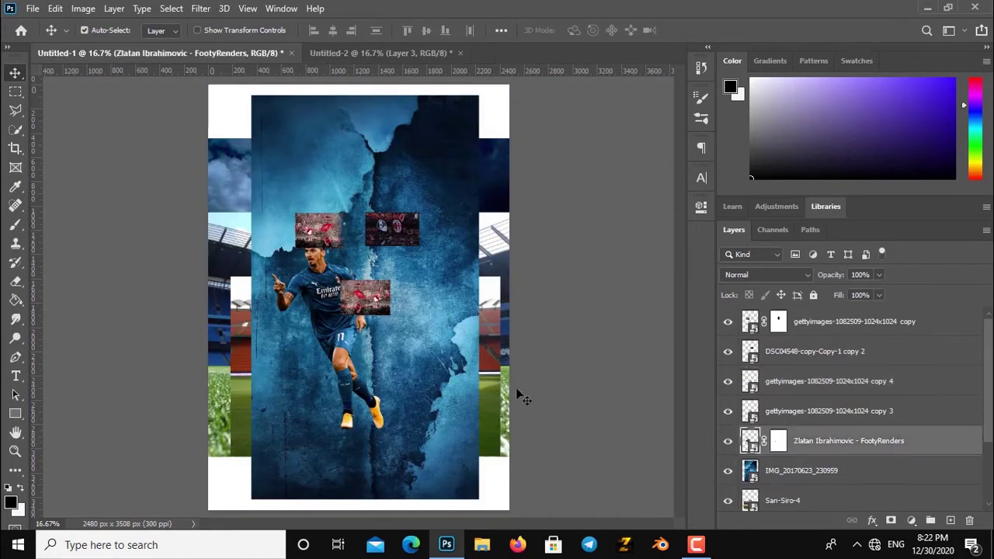
key("ctrl")
left_click(55, 7)
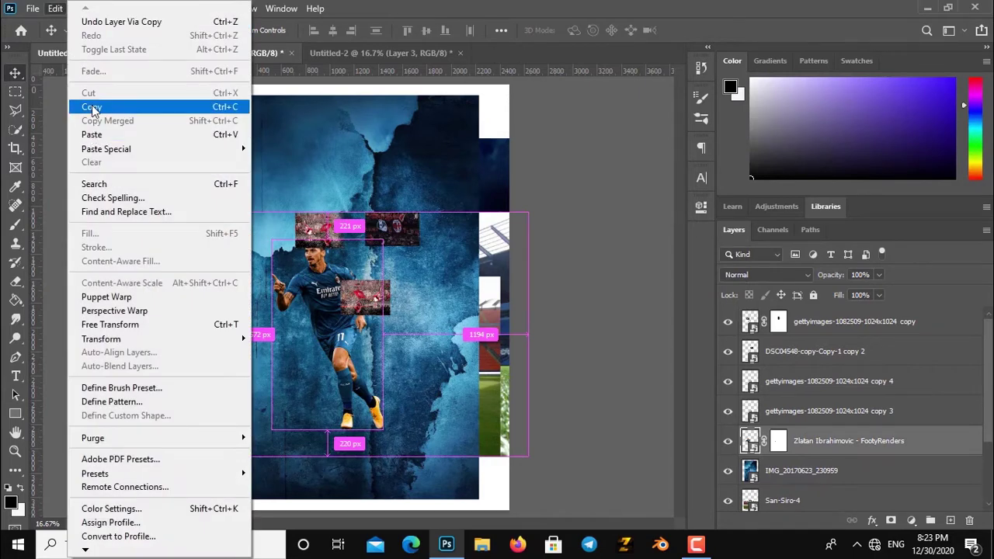
left_click(89, 105)
left_click(329, 53)
key("ctrl+v")
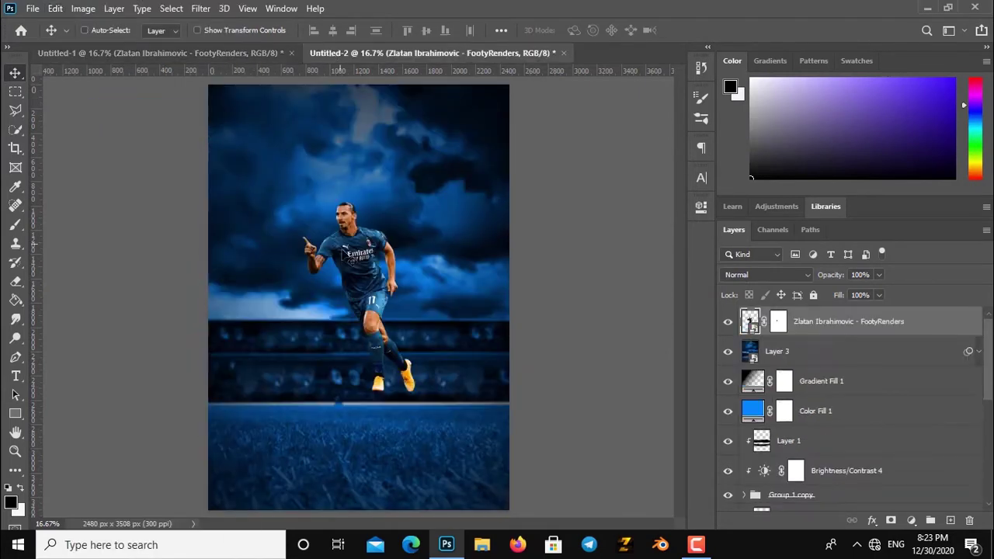
left_click_drag(356, 299, 355, 299)
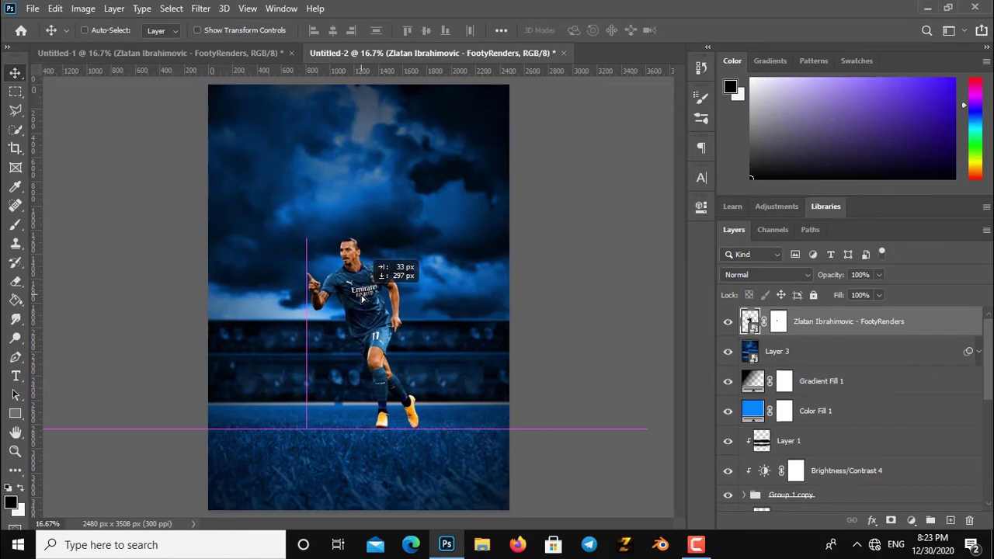
left_click_drag(355, 299, 357, 300)
key("ctrl+plus")
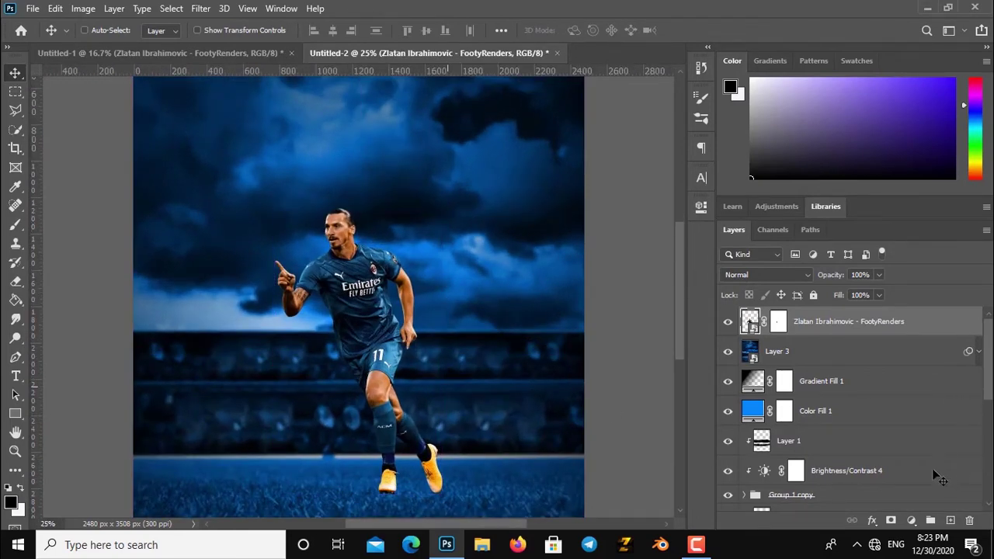
left_click(876, 362)
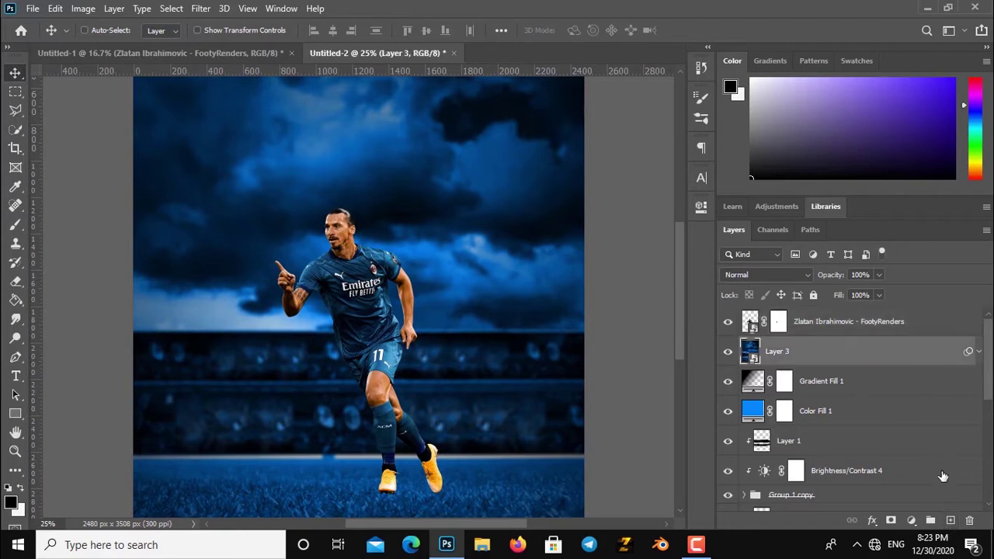
Step: Add a new layer above Layer 3 and set up a flattened soft brush at 158 px
left_click(951, 521)
key("ctrl+plus")
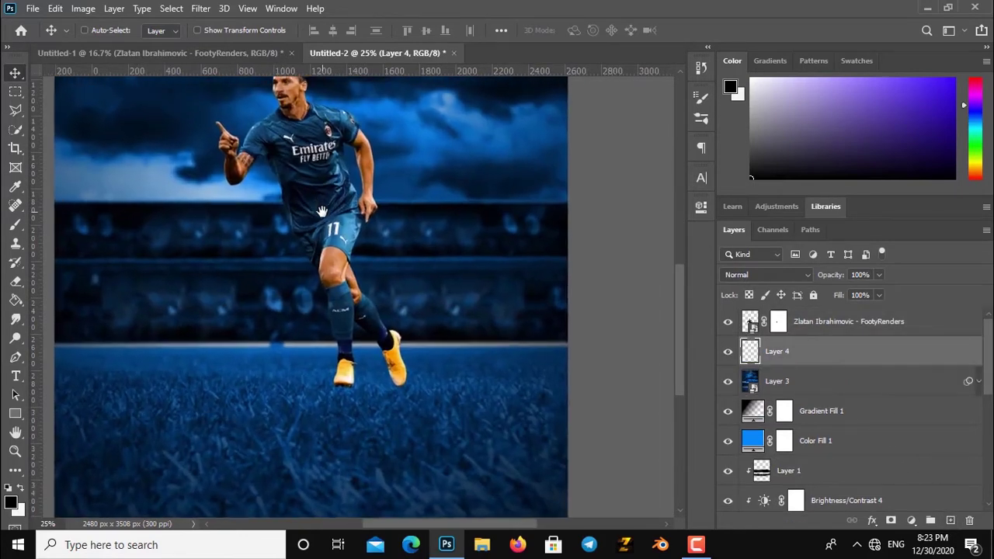
key("ctrl+plus")
scroll(321, 211, "down", 2)
key("ctrl+plus")
scroll(370, 312, "down", 1)
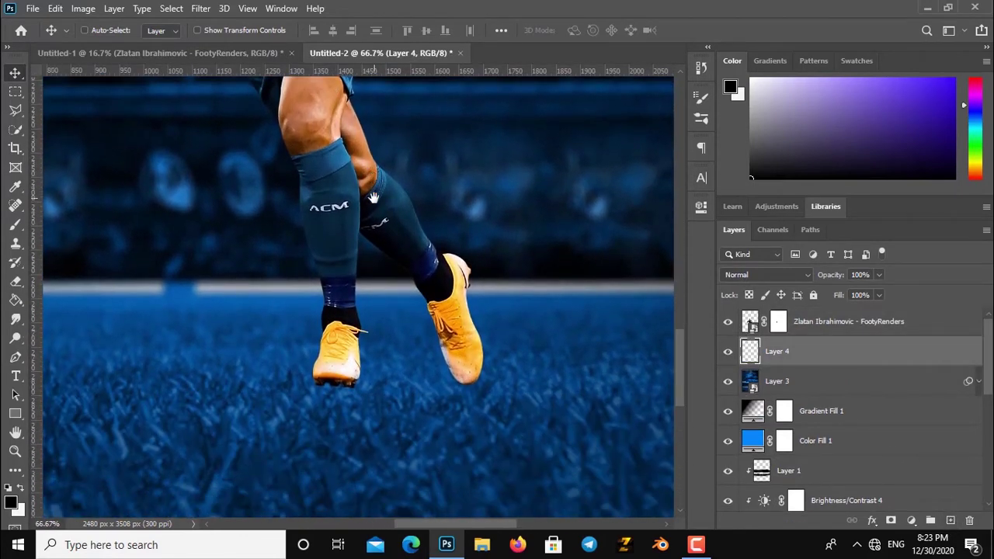
key("b")
right_click(369, 311)
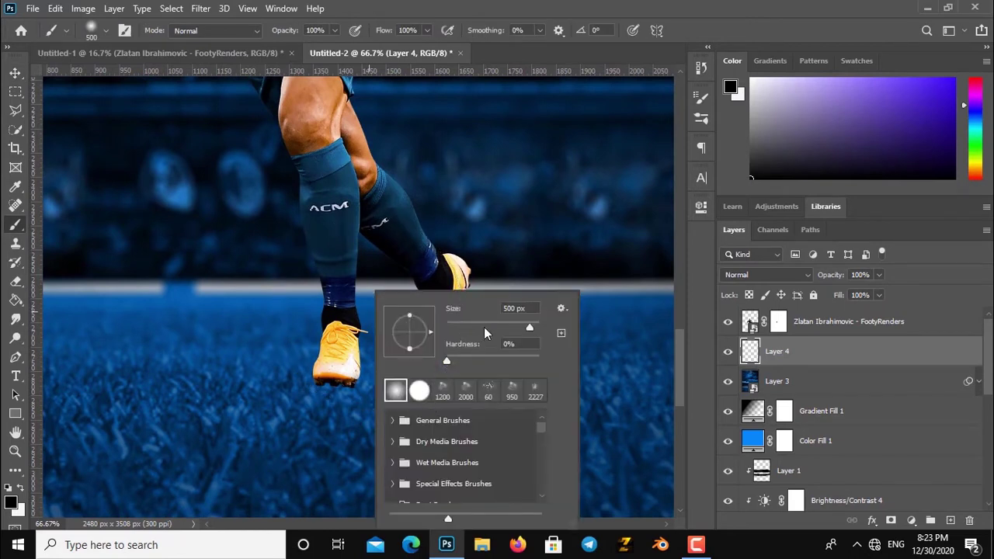
left_click_drag(409, 317, 410, 327)
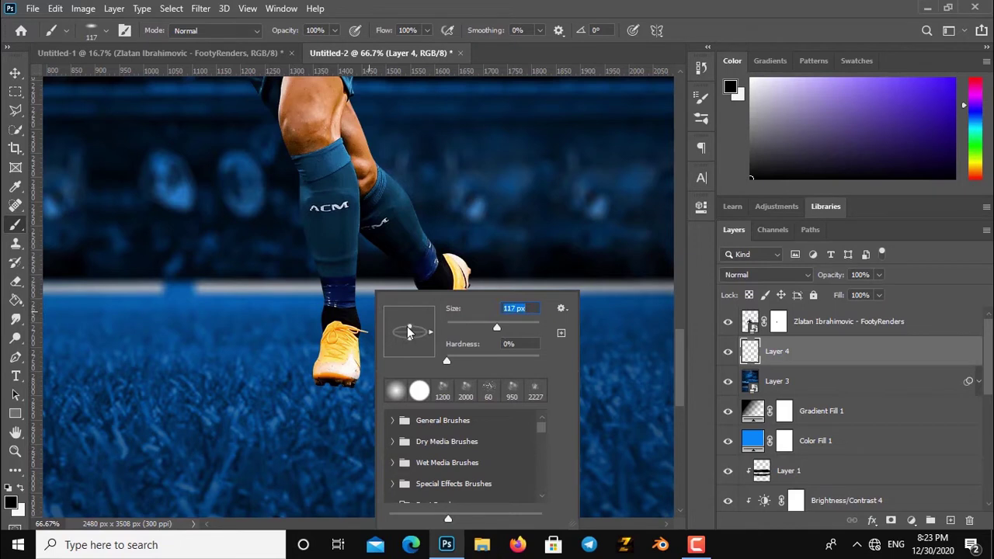
type("158")
key("Return")
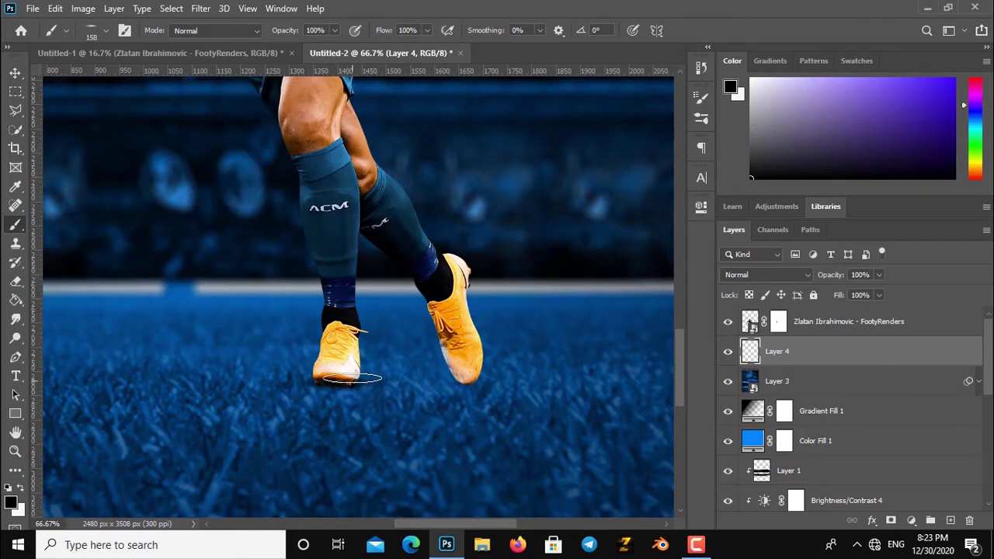
Step: Paint black shadows under both boots, then shrink the brush to 105 px
left_click_drag(330, 383, 361, 383)
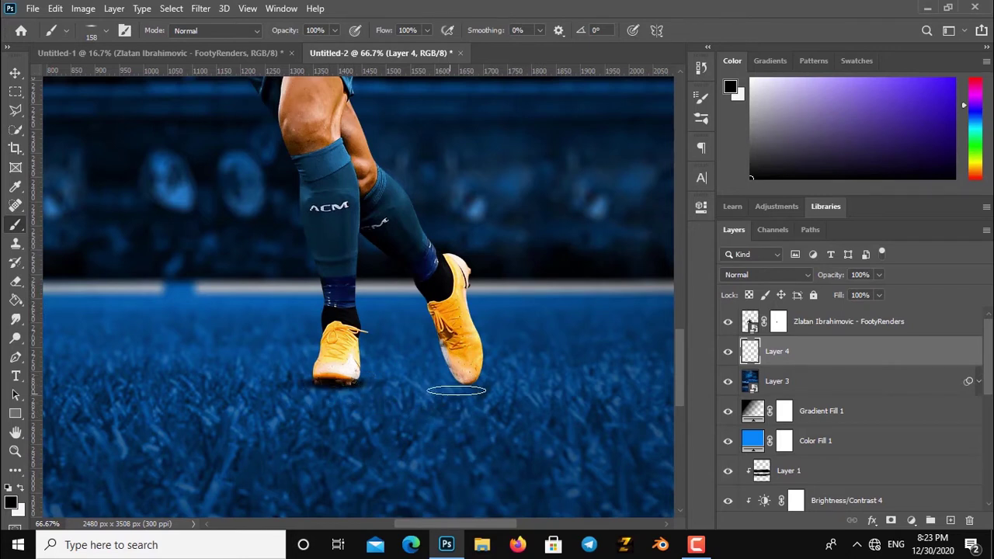
left_click_drag(463, 388, 470, 387)
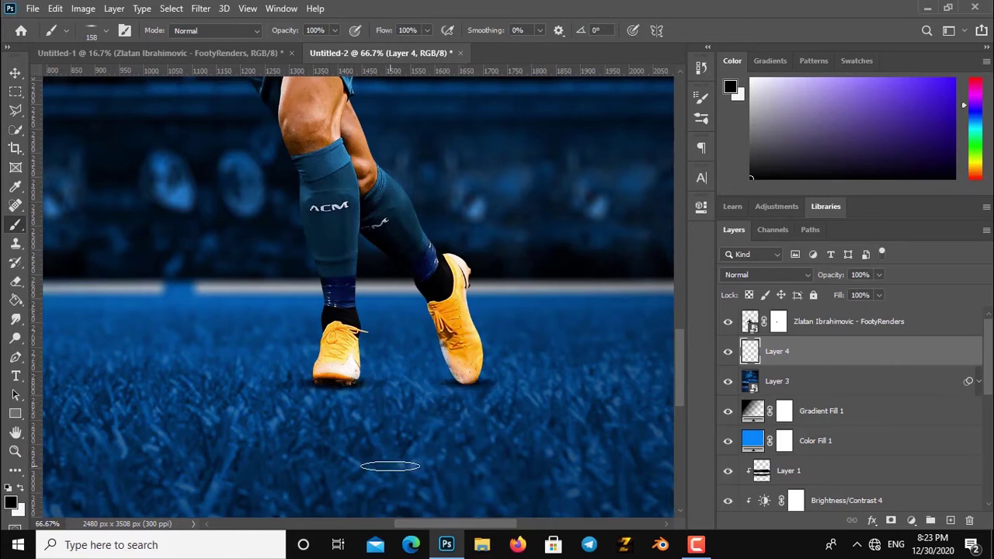
right_click(475, 382)
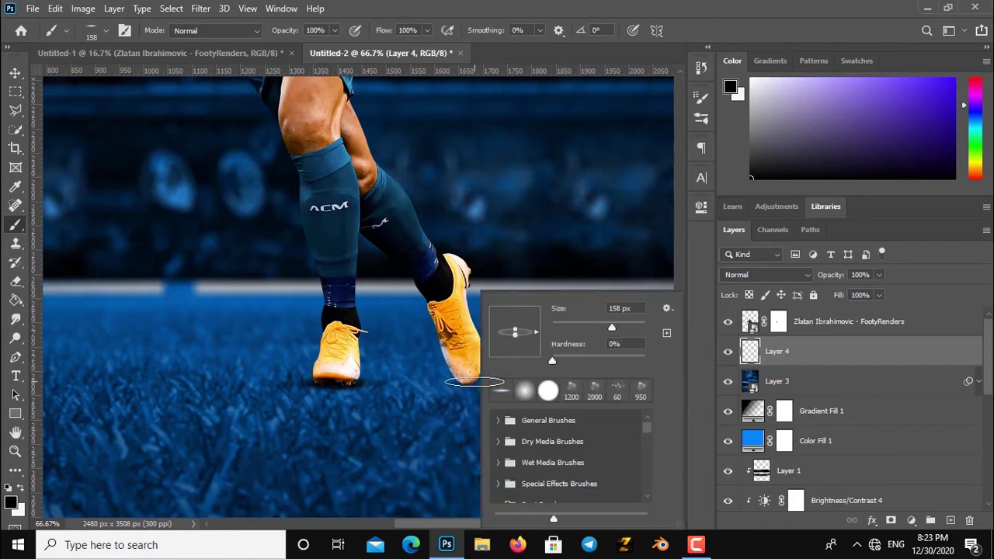
left_click(605, 327)
left_click(599, 327)
left_click(463, 381)
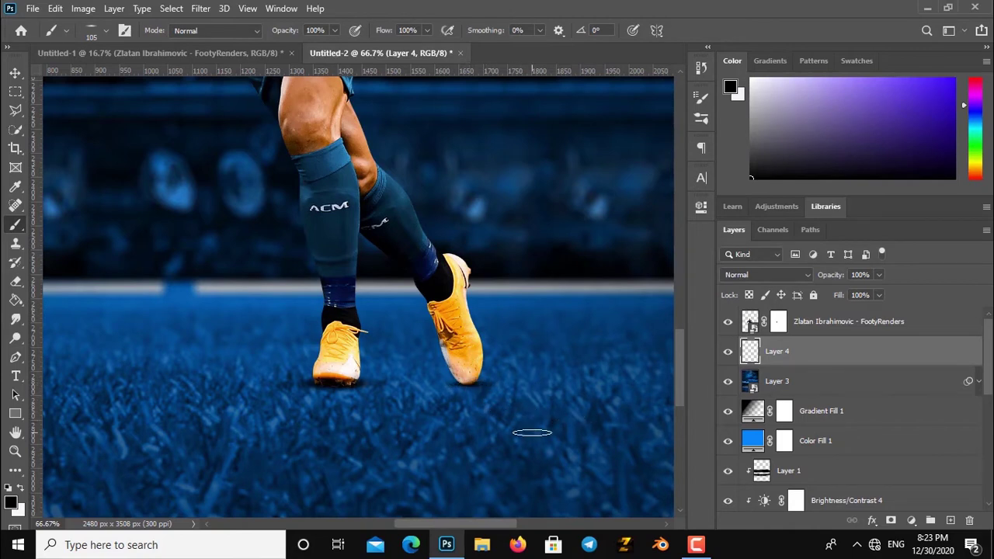
left_click(901, 325)
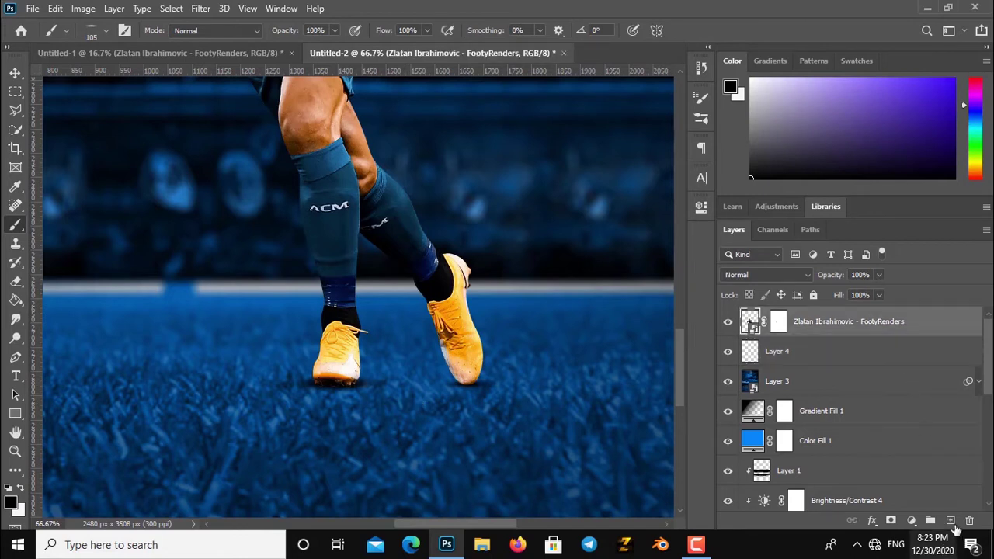
Step: Create Layer 5 clipped to the Zlatan render and enlarge the brush to 200 px
left_click(950, 520)
left_click(830, 333, "alt")
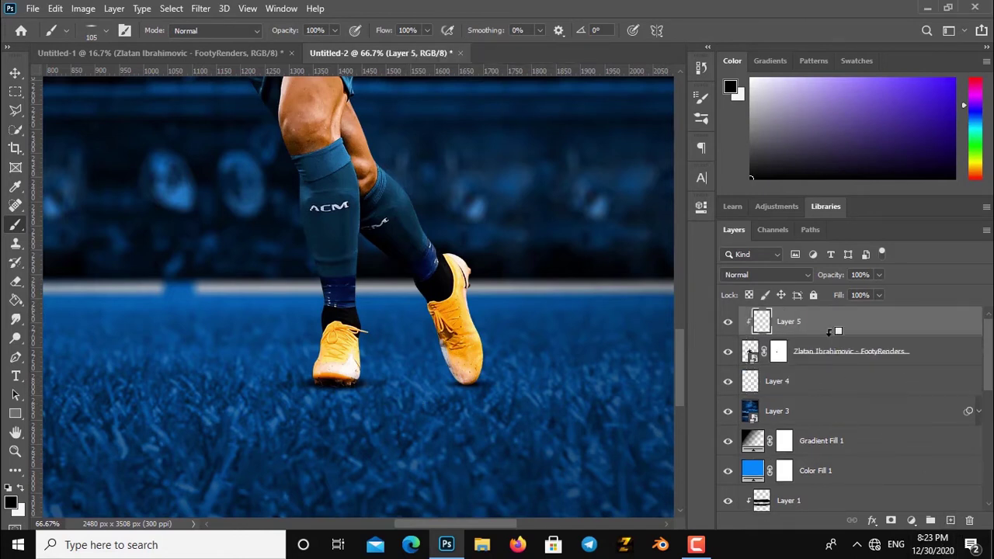
key("bracketright")
key("bracketright")
key("bracketright")
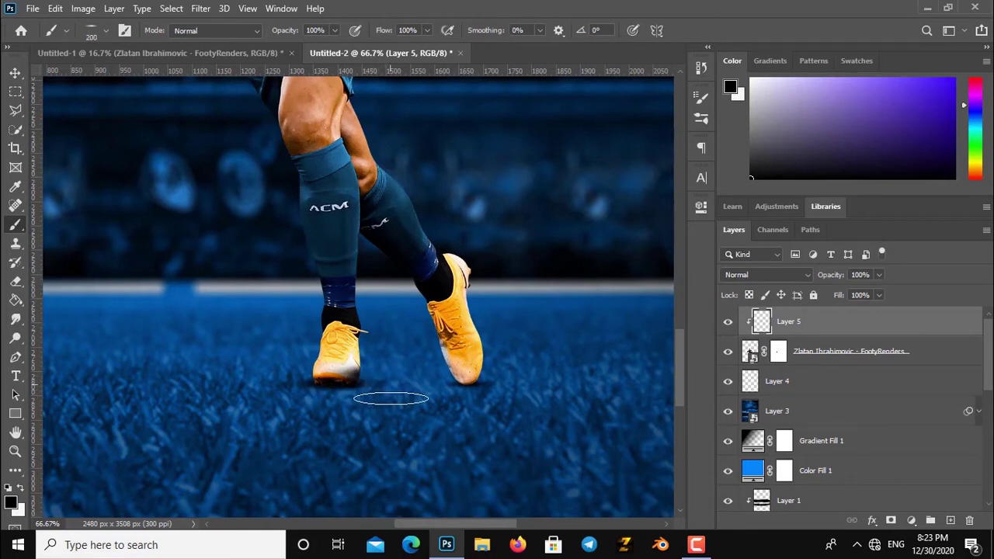
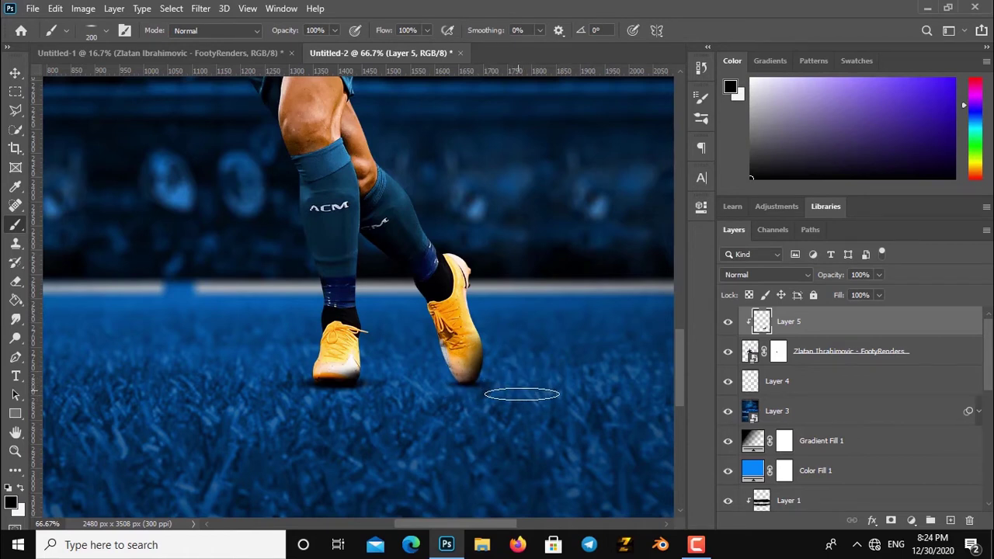
Step: Add a Selective Color adjustment clipped to the player layer in Absolute mode, adding black to Reds
scroll(559, 390, "down", 2)
scroll(558, 391, "down", 2)
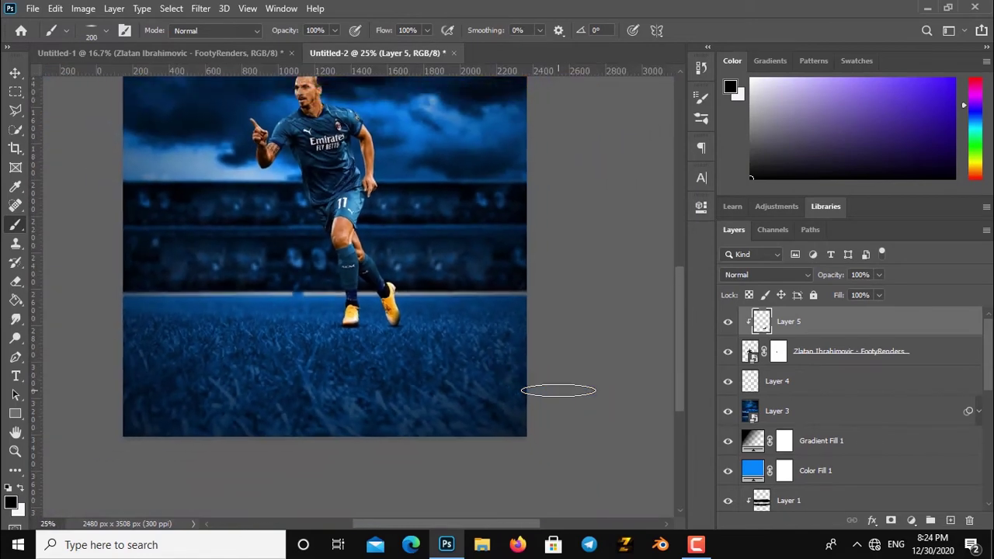
scroll(558, 391, "up", 1)
scroll(559, 390, "up", 1)
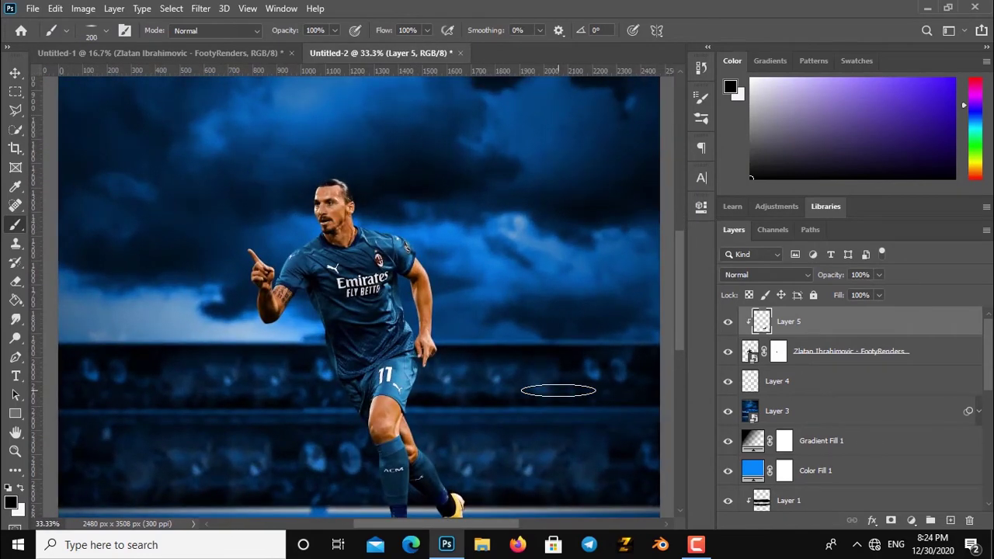
left_click(910, 521)
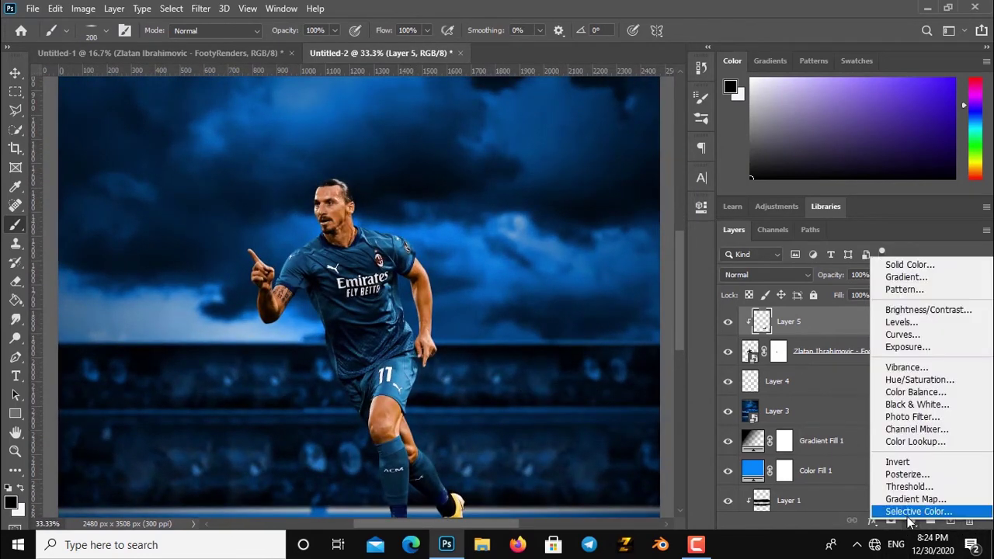
left_click(905, 510)
left_click(576, 449)
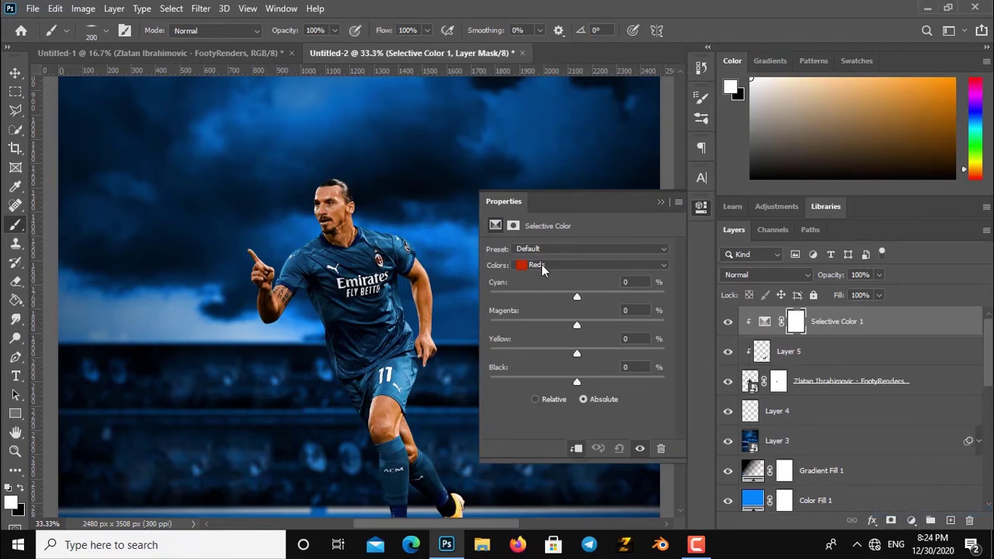
left_click(580, 398)
mouse_move(576, 382)
left_mouse_down()
mouse_move(595, 380)
mouse_move(584, 380)
mouse_move(589, 355)
mouse_move(608, 315)
mouse_move(574, 320)
left_mouse_up()
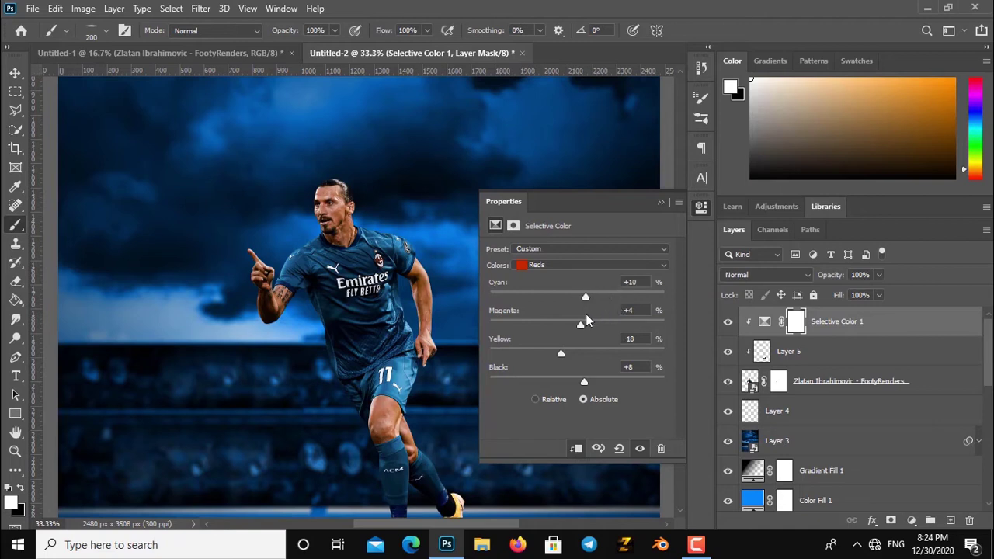
Step: In the Yellows range, add a little black and reduce magenta
left_click(577, 268)
left_click(574, 283)
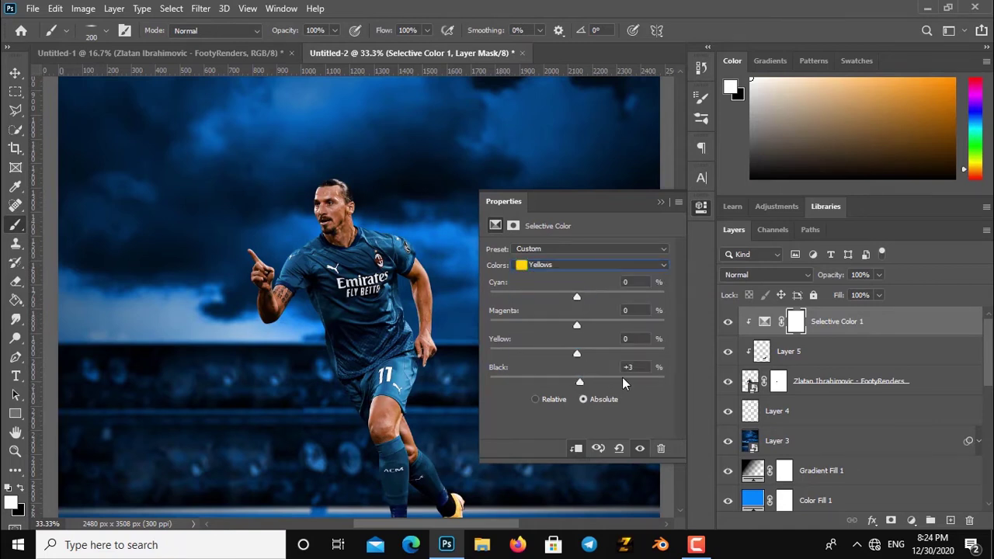
mouse_move(579, 382)
left_mouse_down()
mouse_move(608, 383)
mouse_move(579, 380)
left_mouse_up()
left_click_drag(577, 324, 560, 328)
Step: Add a new layer clipped to the player with Soft Light blend mode and black/white colours
left_click(951, 521)
key("x")
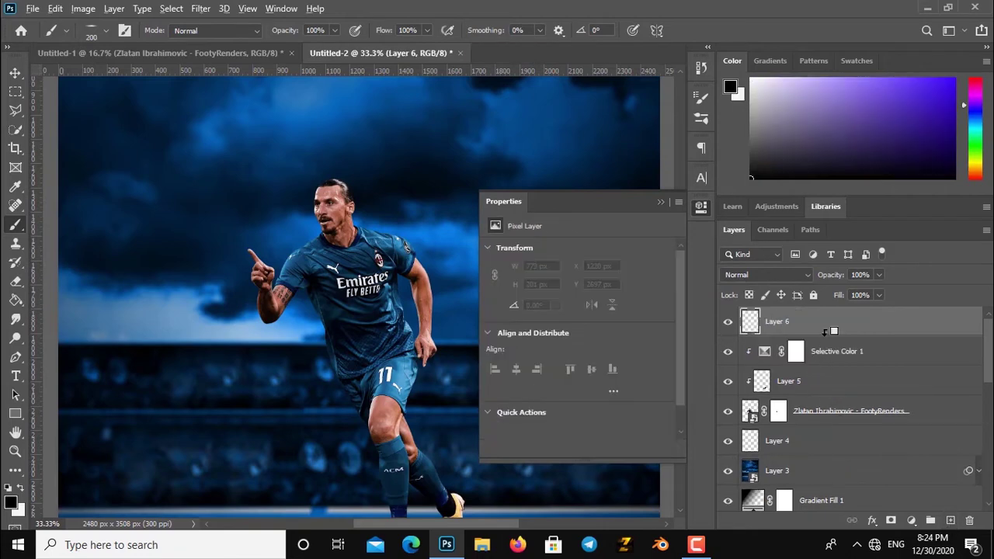
left_click(825, 333, "alt")
left_click(662, 202)
left_click(759, 274)
left_click(757, 355)
Step: Zoom in on the player's face and choose a soft round brush tip
key("ctrl+plus")
key("ctrl+plus")
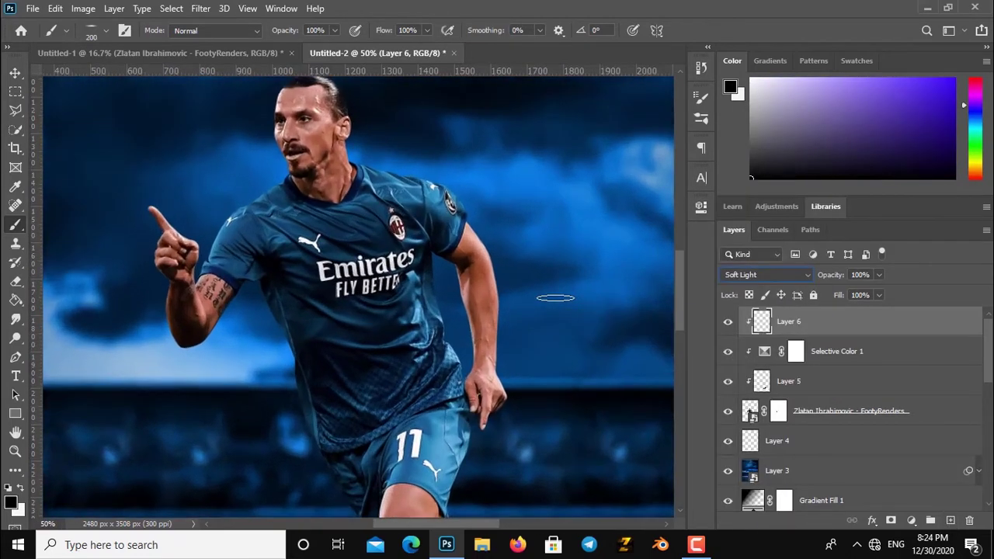
key("ctrl+plus")
scroll(467, 350, "up", 3)
scroll(387, 406, "up", 2)
key("ctrl+plus")
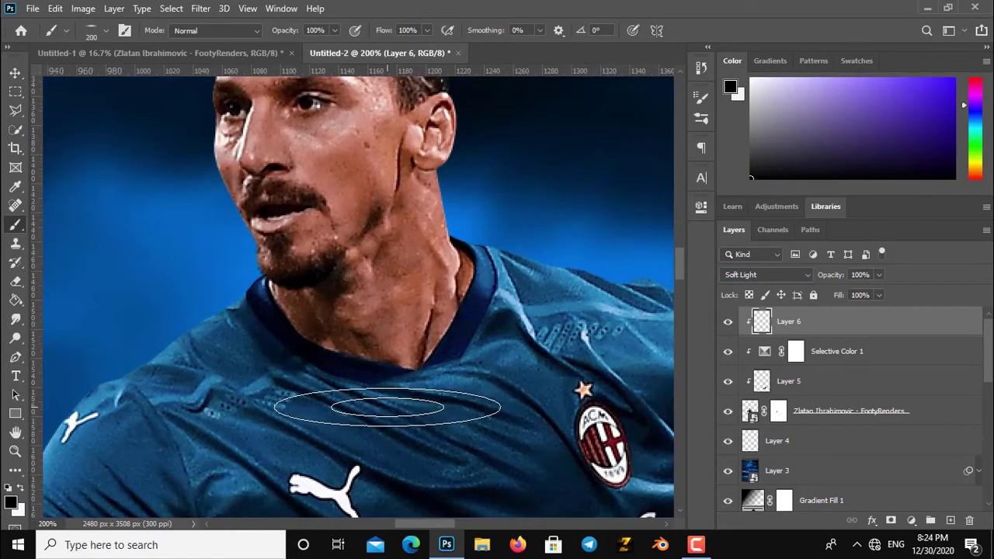
right_click(420, 301)
left_click(448, 390)
left_click(530, 327)
key("Return")
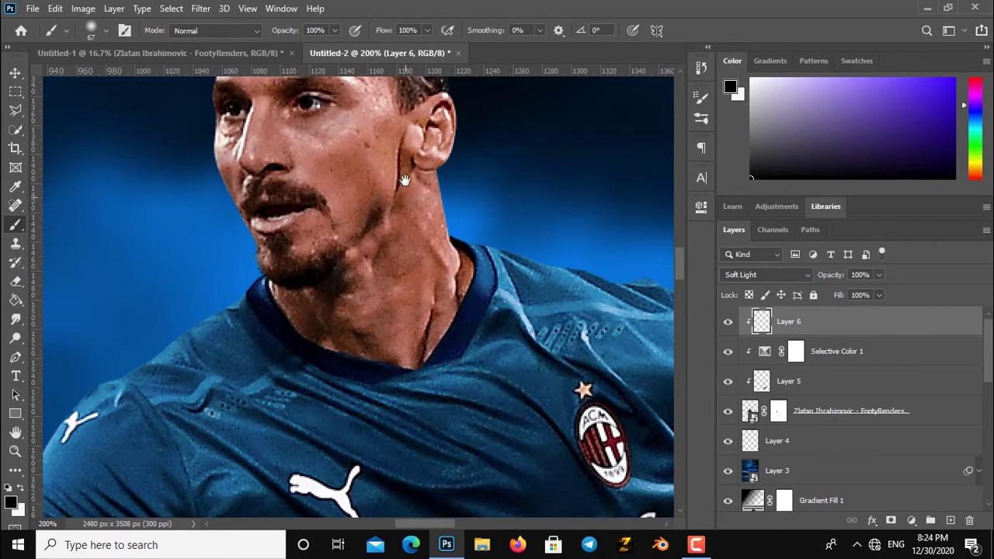
Step: Set the brush flow to 10% and fine-tune the brush size over the head
left_click_drag(407, 150, 410, 275)
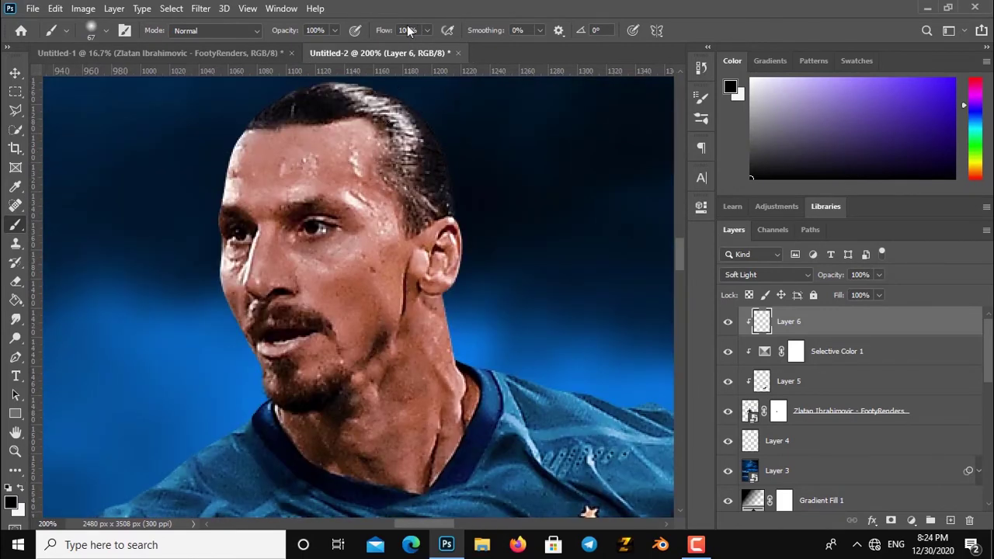
type("10")
key("Return")
key("bracketleft")
key("bracketleft")
key("bracketleft")
key("bracketleft")
key("bracketleft")
key("bracketright")
key("bracketright")
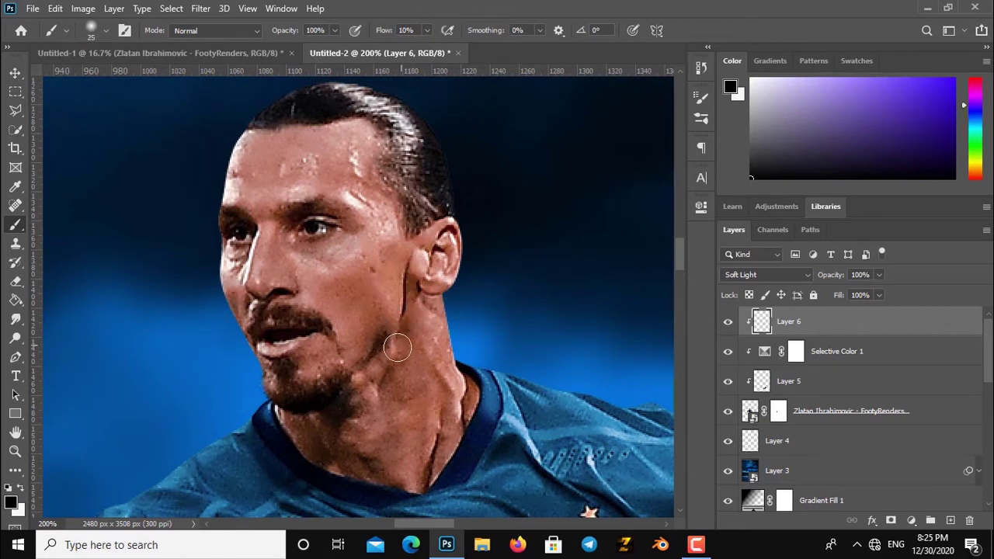
Step: Paint black shading along the jawline, across the forehead and down the nose bridge
mouse_move(406, 326)
left_mouse_down()
mouse_move(385, 405)
mouse_move(428, 459)
mouse_move(427, 488)
left_mouse_up()
key("bracketleft")
key("bracketleft")
key("bracketright")
key("bracketright")
key("bracketleft")
key("bracketright")
key("bracketright")
key("bracketright")
key("bracketright")
key("bracketright")
key("bracketleft")
key("bracketleft")
key("bracketleft")
key("bracketright")
key("bracketright")
key("bracketright")
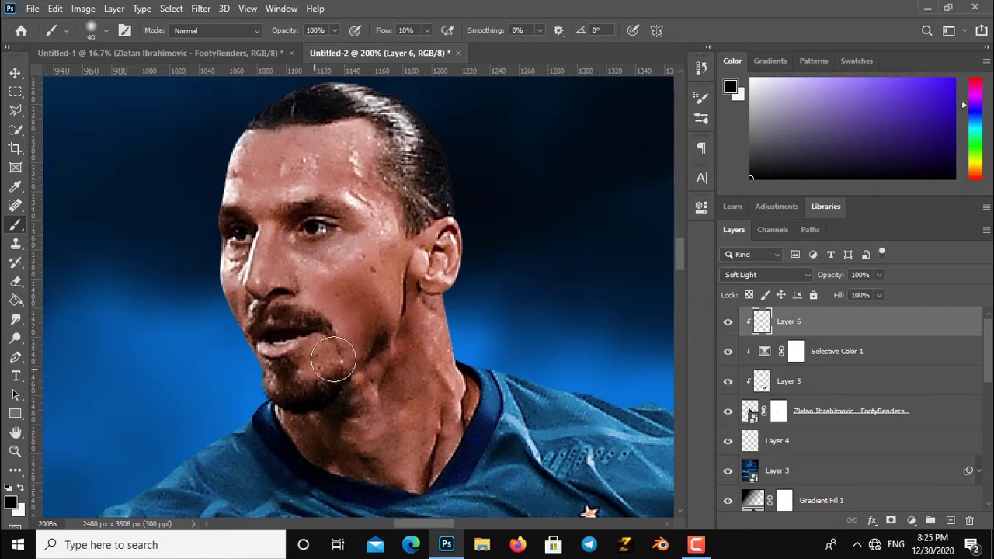
key("bracketright")
key("bracketright")
key("bracketright")
left_click_drag(375, 189, 223, 185)
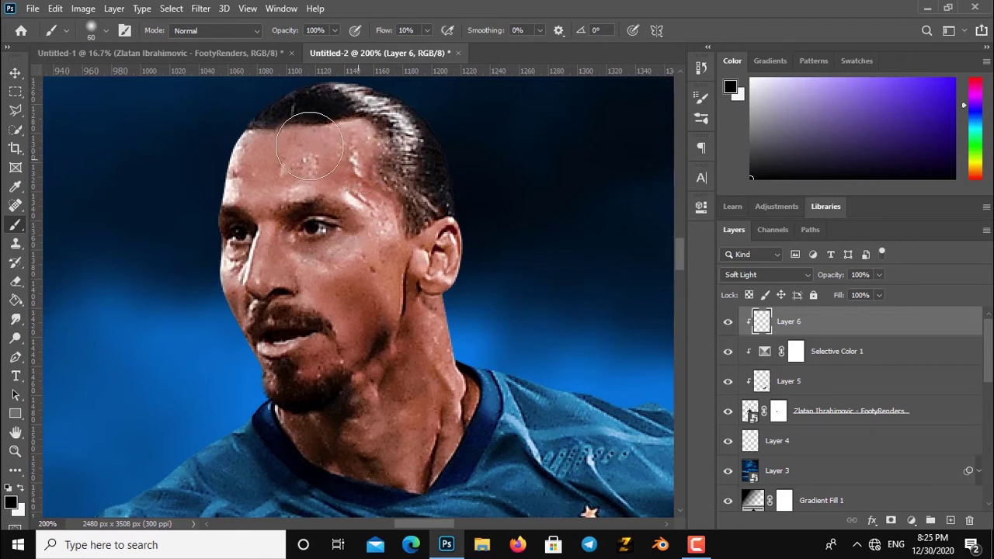
key("bracketleft")
key("bracketleft")
key("bracketleft")
left_click_drag(272, 265, 303, 205)
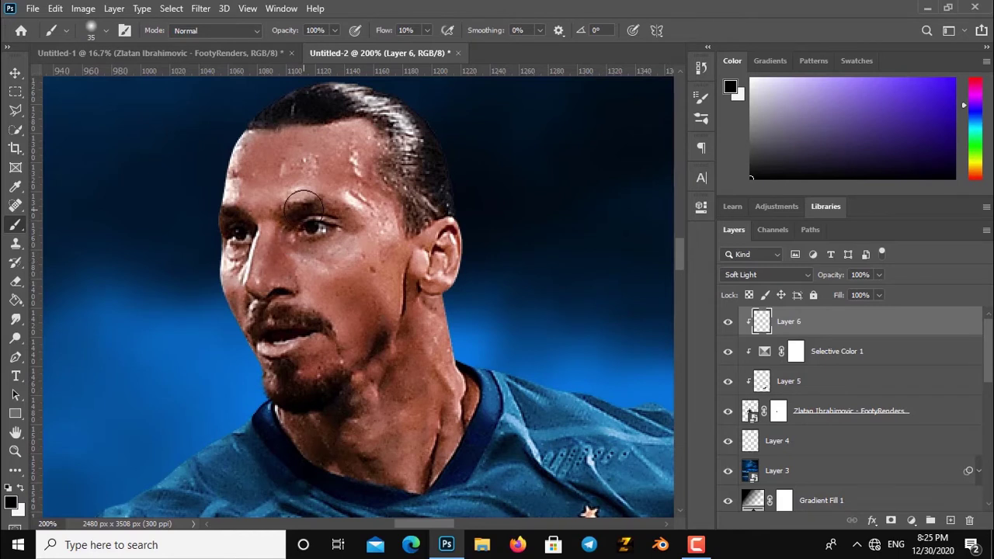
key("bracketleft")
key("bracketleft")
key("bracketleft")
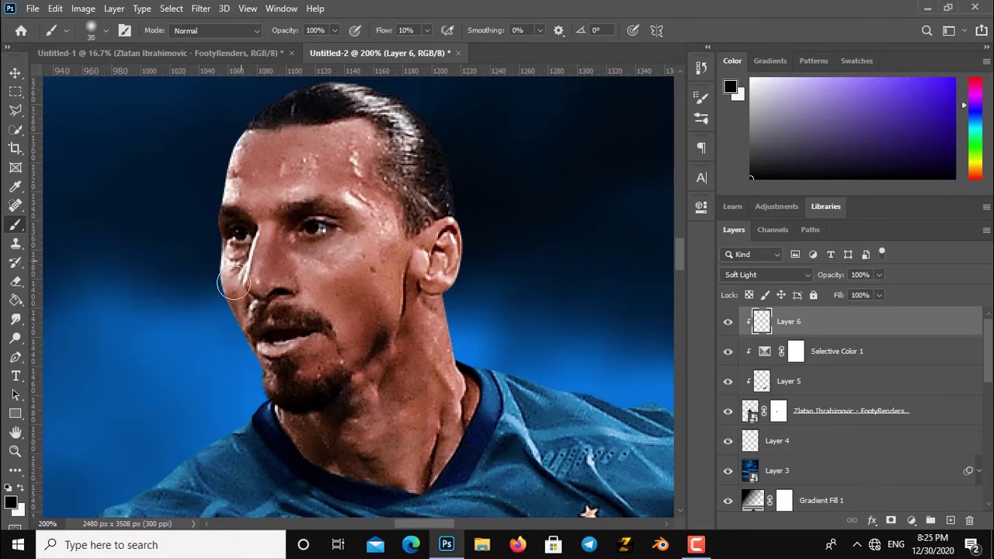
key("bracketright")
key("bracketright")
key("bracketright")
key("bracketright")
key("bracketright")
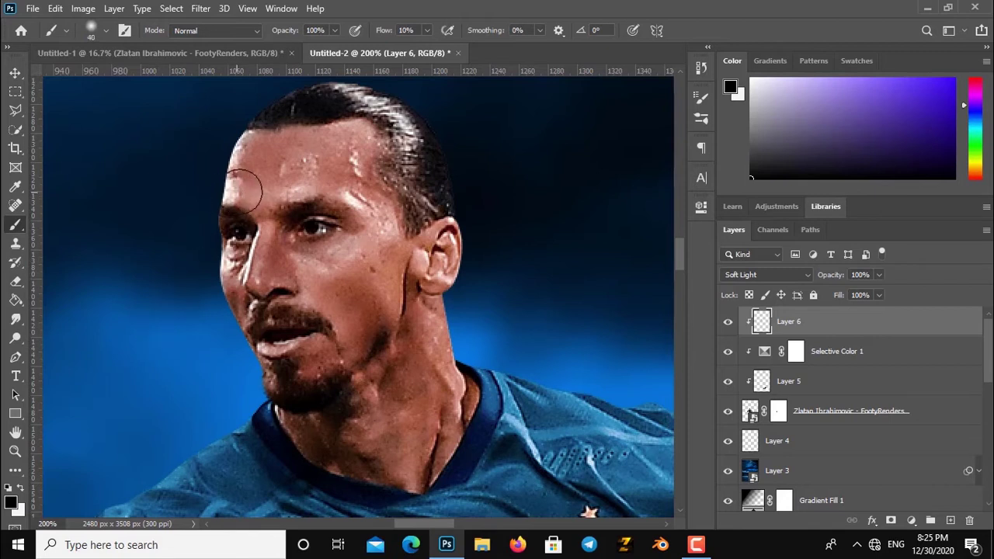
Step: Switch to white and brighten the cheek, lower lip and several streaks down the neck
key("x")
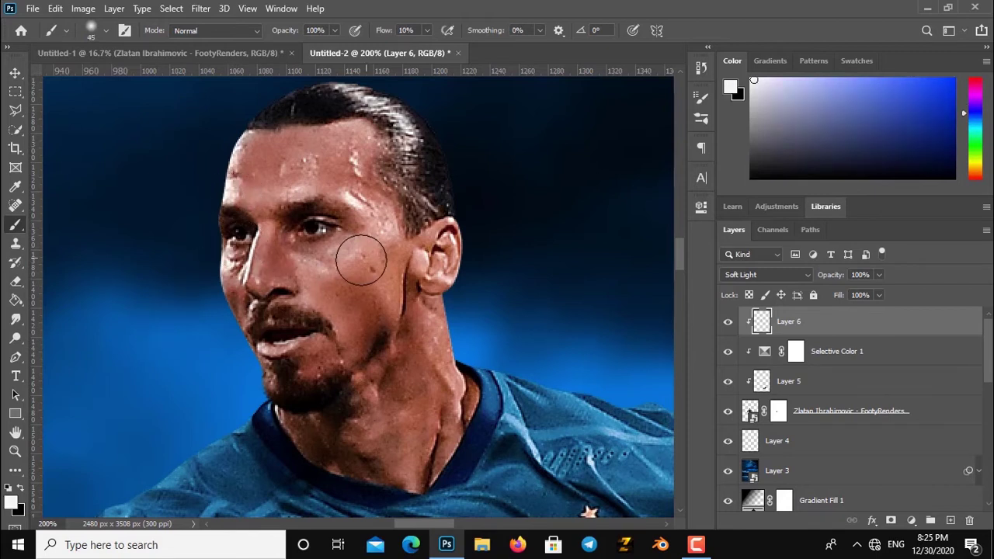
left_click_drag(268, 258, 323, 269)
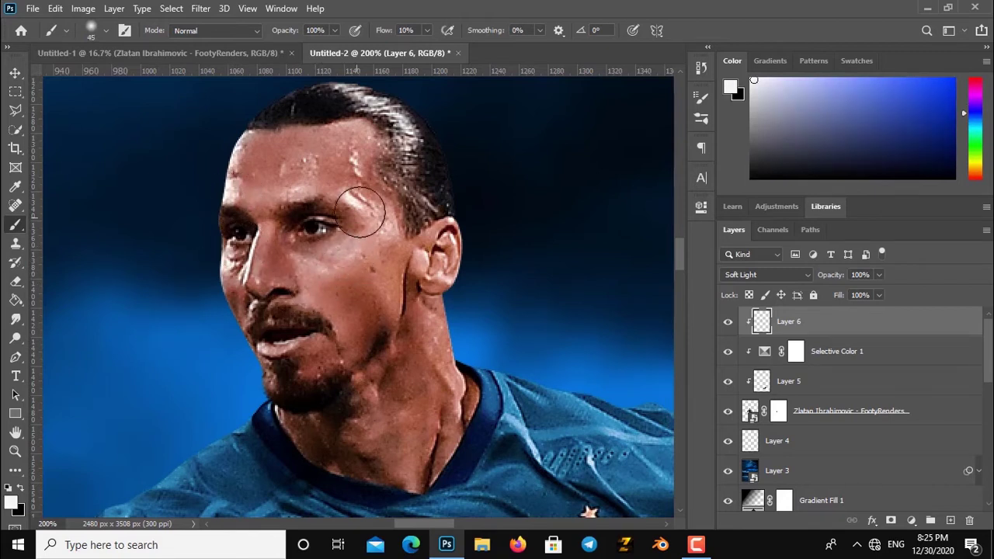
key("bracketleft")
key("bracketleft")
key("bracketleft")
key("bracketleft")
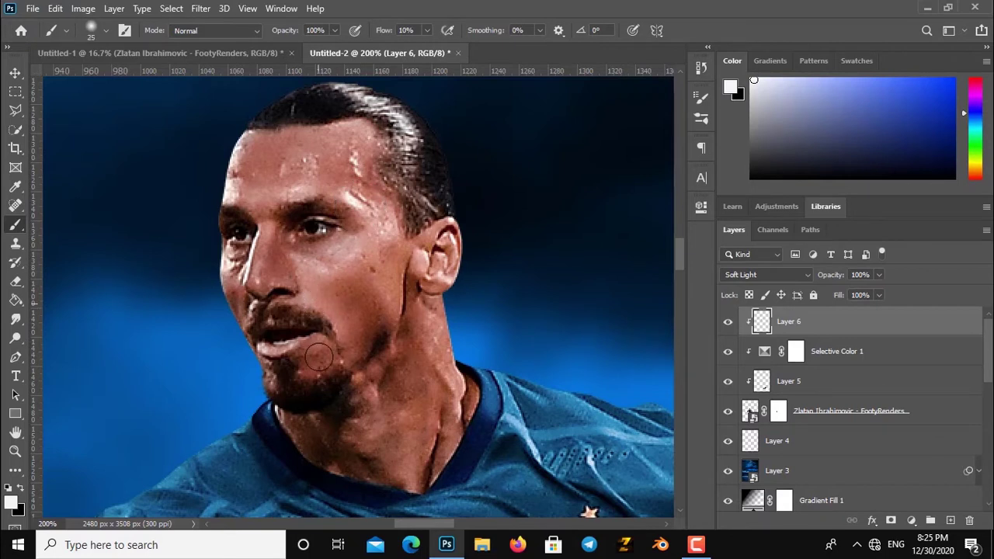
left_click_drag(315, 356, 271, 353)
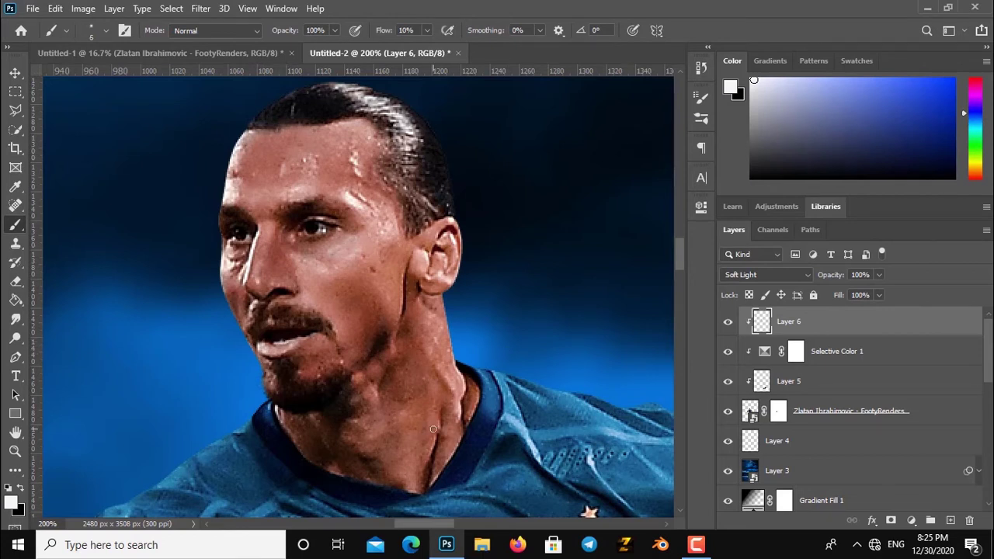
left_click_drag(434, 389, 418, 515)
mouse_move(399, 473)
left_mouse_down()
mouse_move(408, 397)
mouse_move(367, 435)
left_mouse_up()
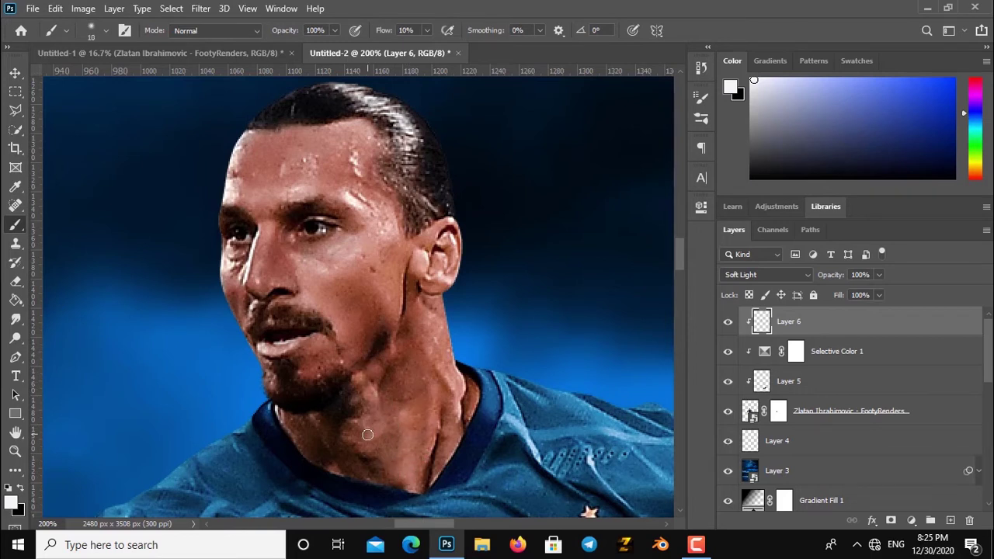
left_click_drag(362, 386, 372, 429)
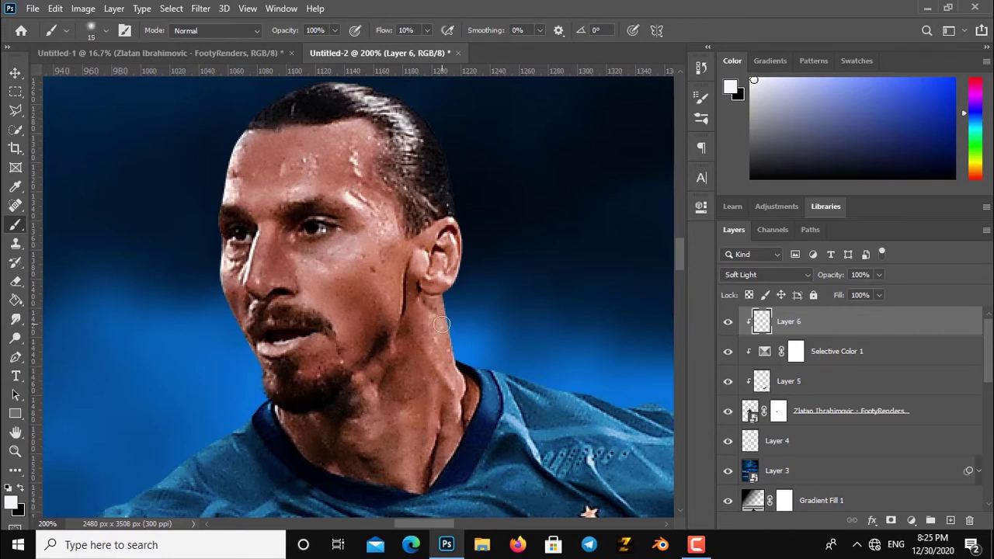
left_click_drag(449, 386, 445, 453)
key("bracketleft")
key("bracketleft")
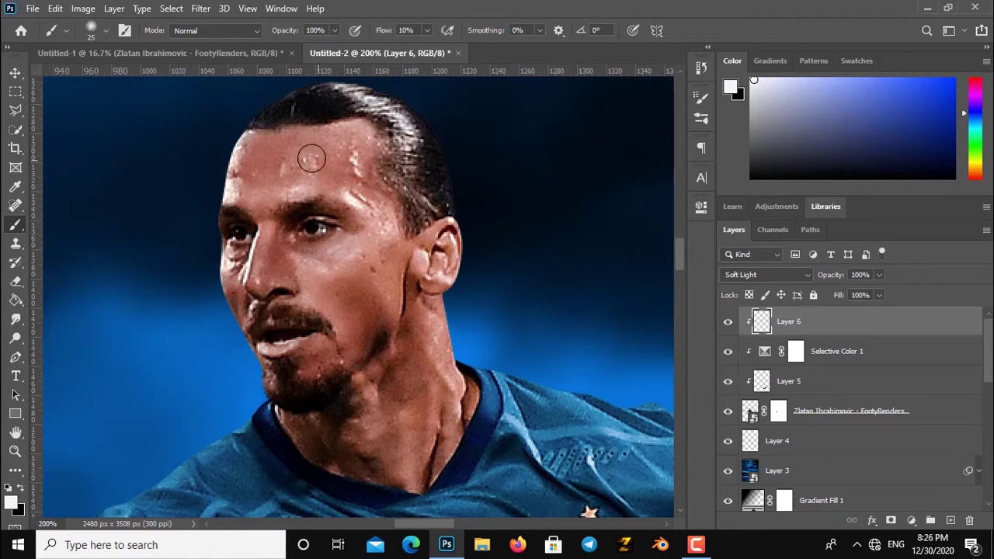
key("bracketright")
key("bracketright")
key("bracketright")
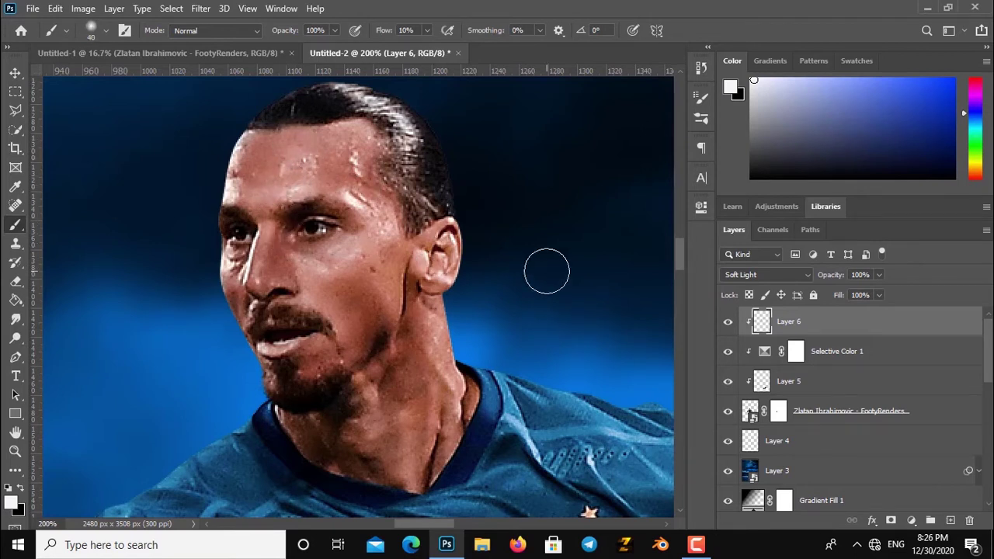
key("bracketleft")
key("bracketleft")
key("bracketleft")
key("bracketleft")
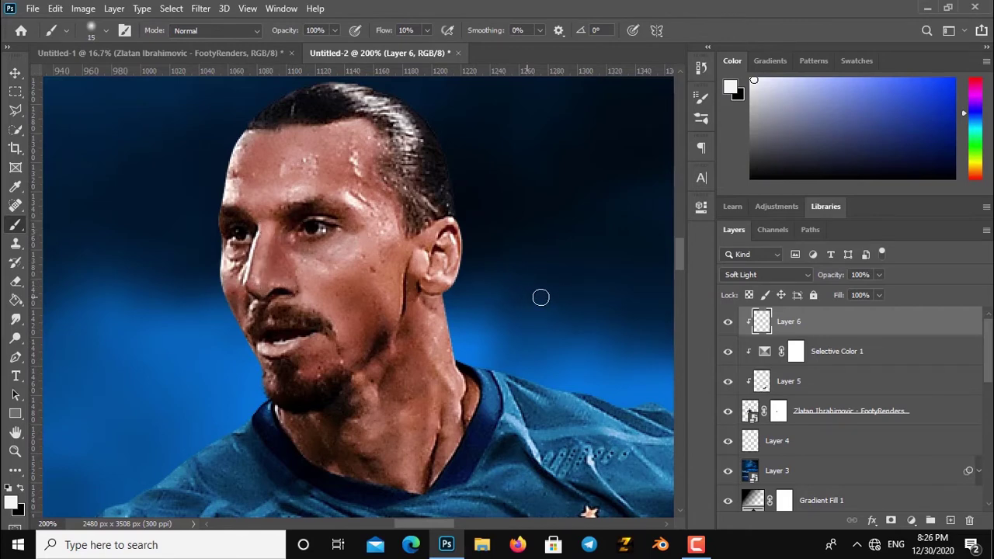
key("ctrl+minus")
key("ctrl+minus")
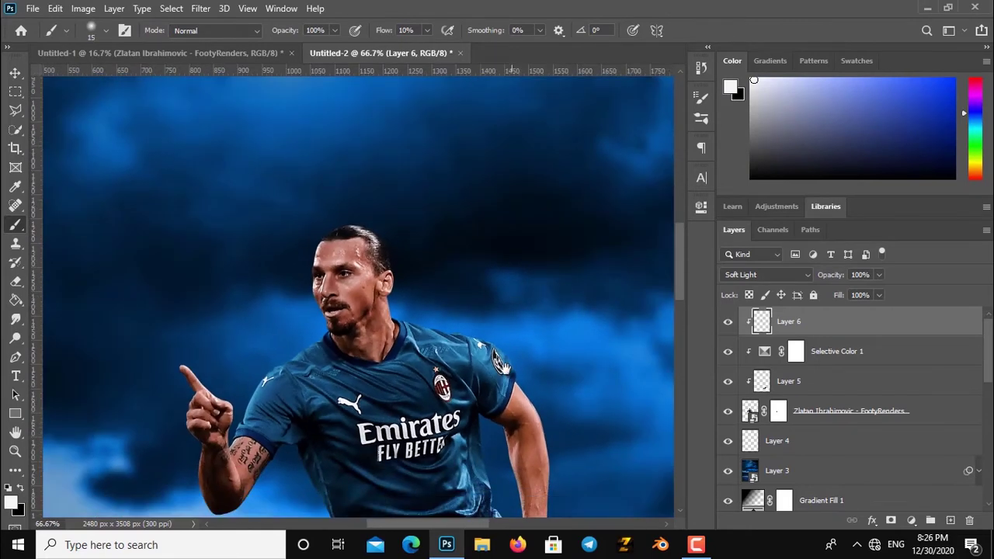
Step: Shade the edge of the right arm and the tattooed forearm in black
left_click_drag(510, 386, 390, 231)
key("x")
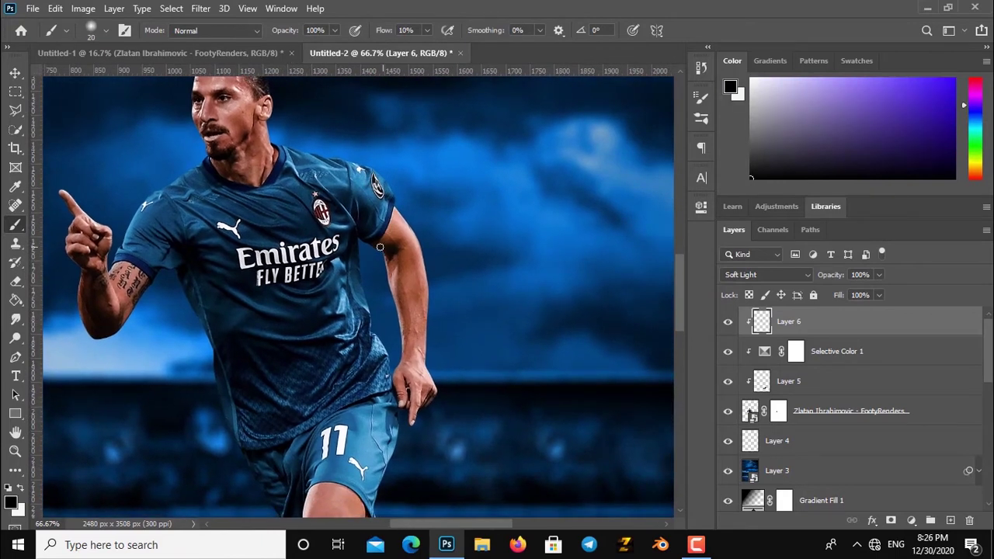
left_click_drag(384, 253, 398, 293)
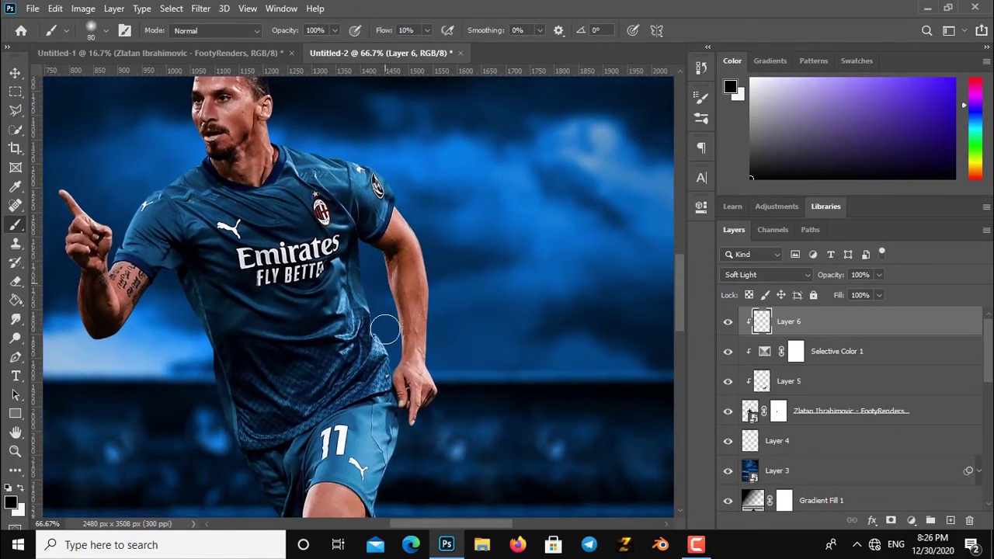
key("bracketleft")
left_click_drag(394, 247, 410, 371)
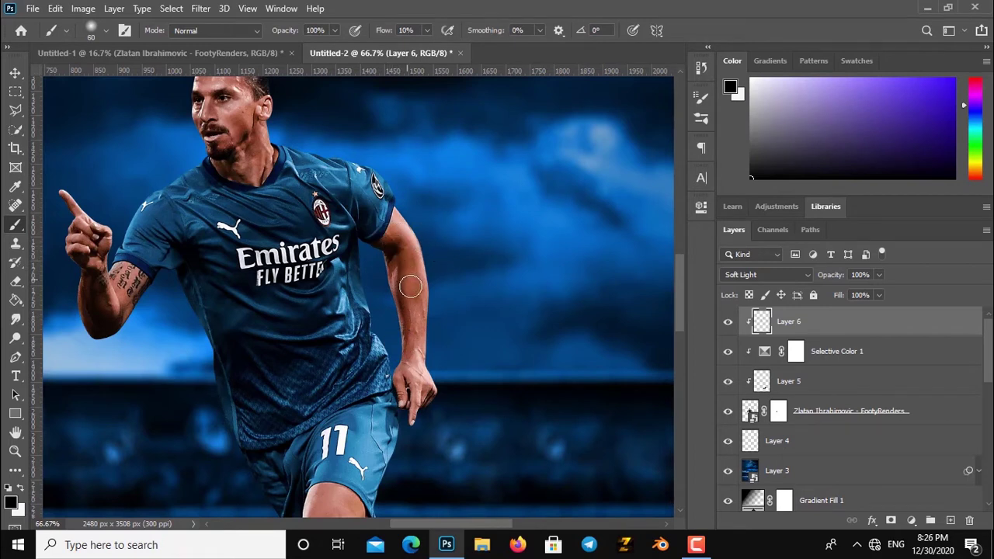
key("bracketright")
key("bracketright")
key("bracketright")
mouse_move(132, 289)
left_mouse_down()
mouse_move(89, 334)
mouse_move(106, 333)
left_mouse_up()
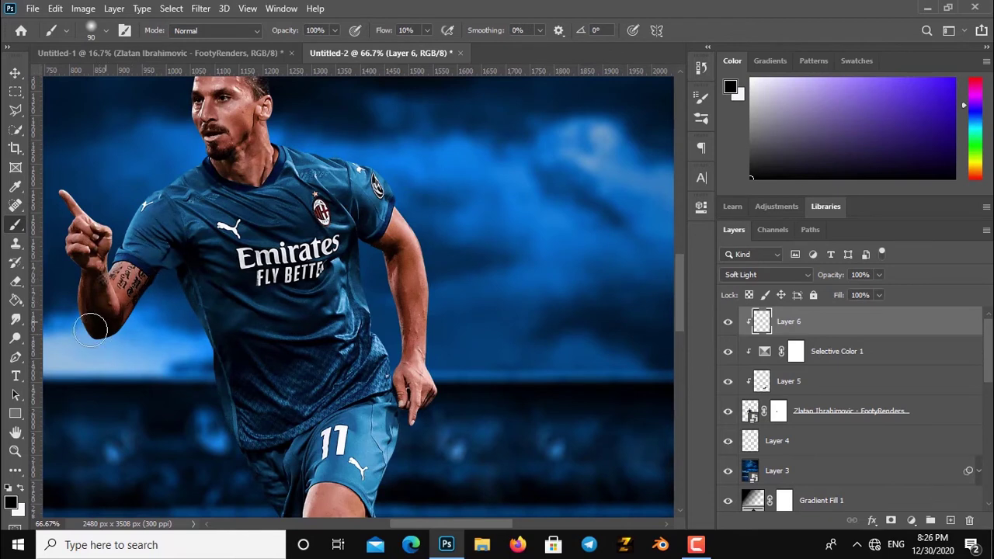
Step: Lighten the tattooed forearm and the right arm with white strokes
key("x")
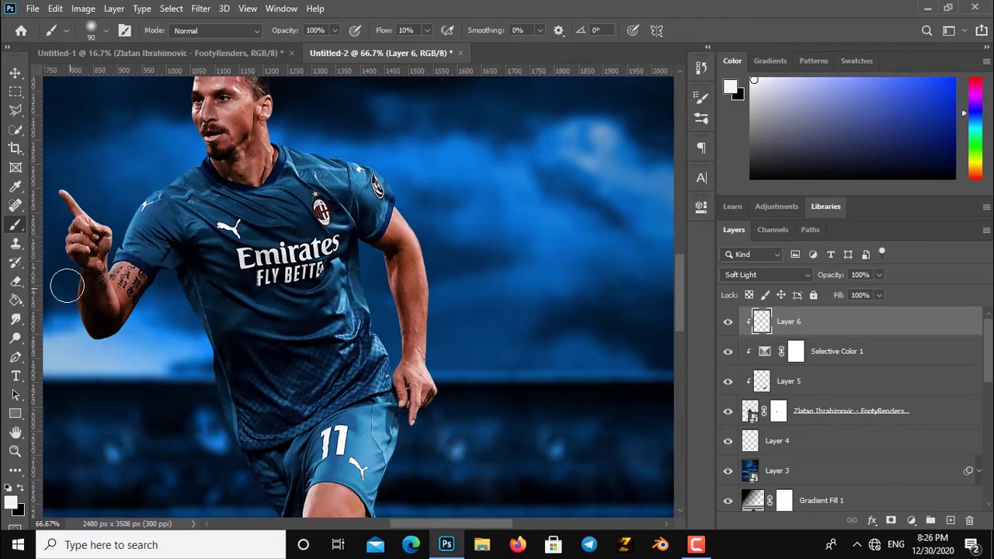
left_click_drag(123, 282, 112, 230)
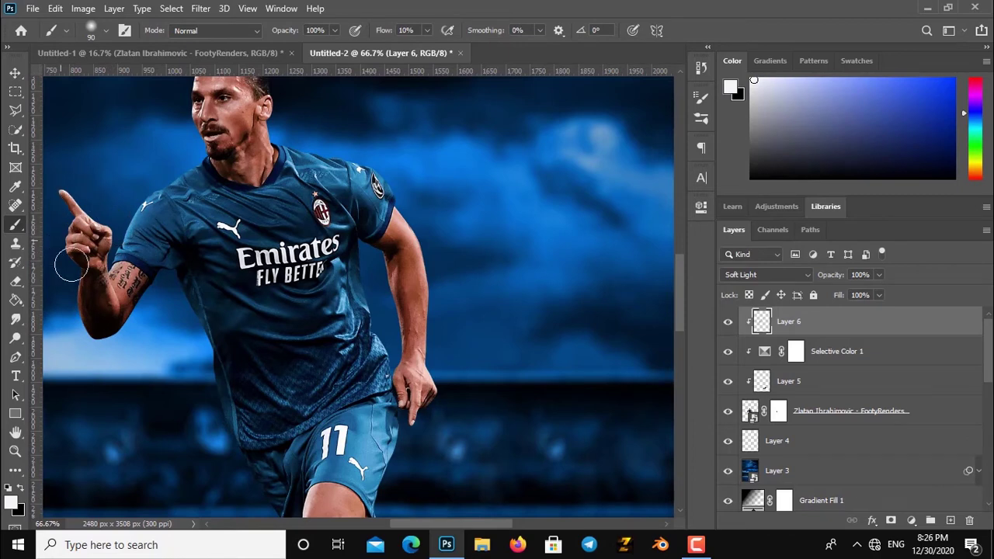
mouse_move(396, 231)
left_mouse_down()
mouse_move(423, 311)
mouse_move(427, 372)
mouse_move(415, 410)
mouse_move(432, 212)
left_mouse_up()
key("x")
Step: Shade the knee in black, then fit the whole poster in the window
mouse_move(377, 326)
left_mouse_down()
mouse_move(363, 378)
mouse_move(369, 322)
mouse_move(371, 357)
mouse_move(338, 342)
mouse_move(333, 365)
mouse_move(328, 337)
mouse_move(354, 326)
mouse_move(334, 322)
left_mouse_up()
key("x")
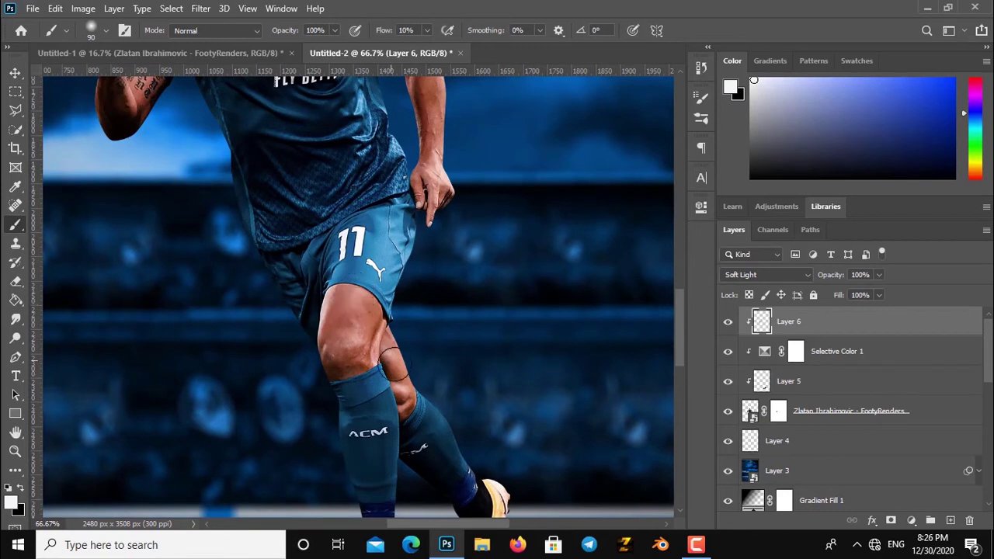
key("x")
mouse_move(388, 365)
left_mouse_down()
mouse_move(408, 402)
mouse_move(429, 381)
left_mouse_up()
key("x")
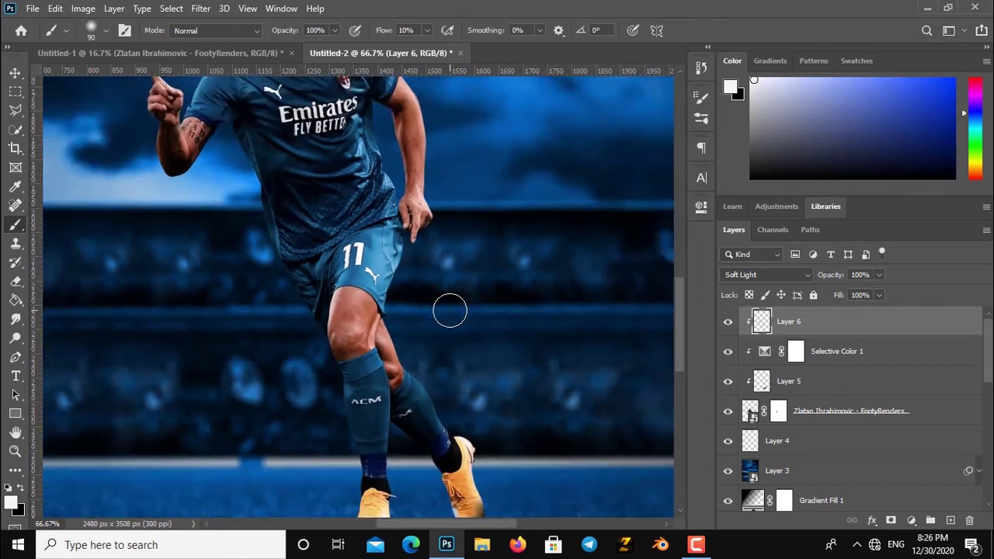
key("ctrl+0")
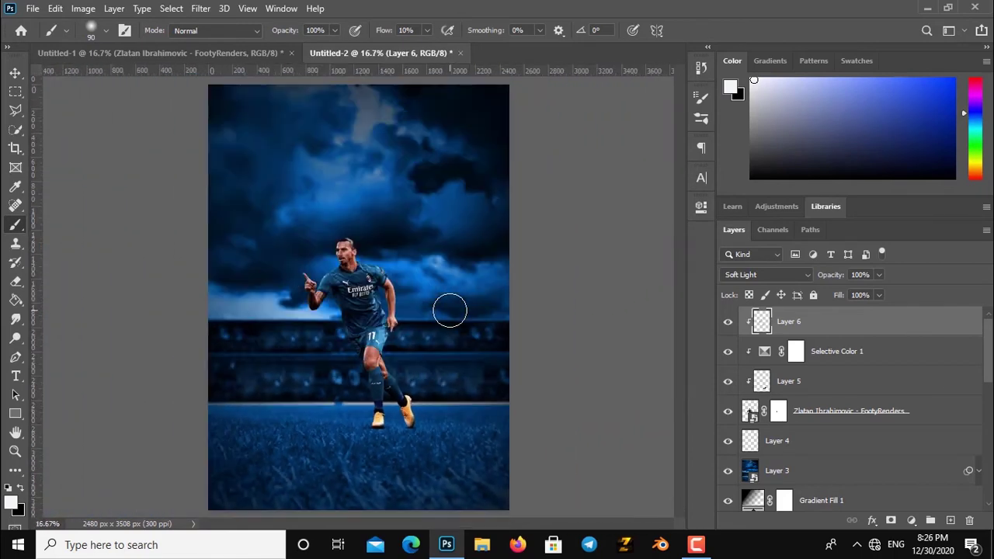
left_click(912, 520)
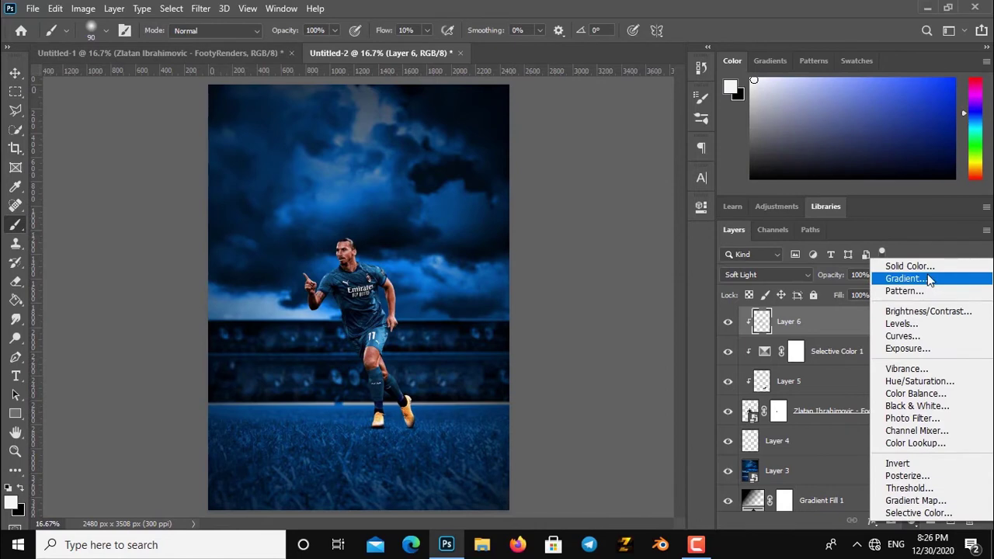
Step: Add a gradient fill layer with both gradient colour stops set to 000000
left_click(905, 278)
left_click(716, 250)
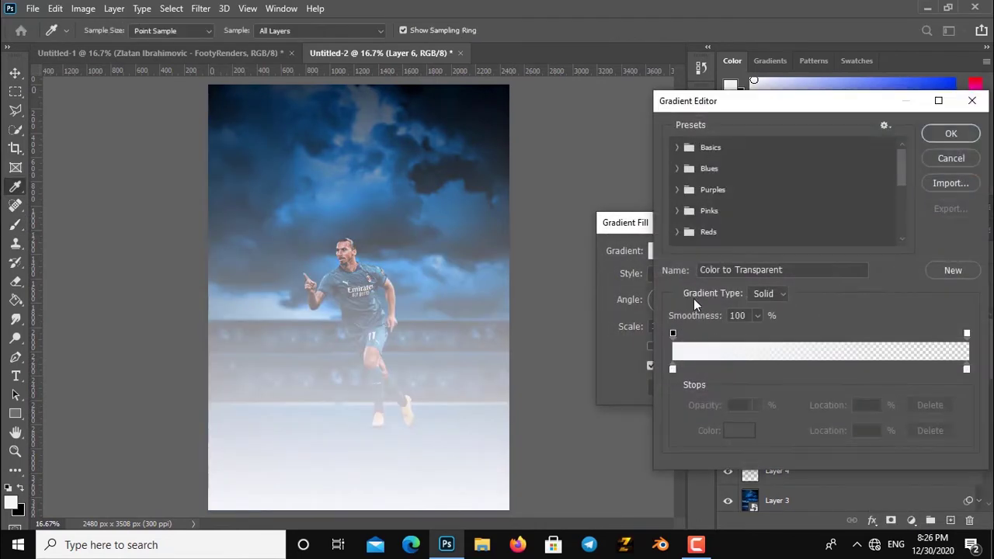
left_click(673, 370)
double_click(672, 370)
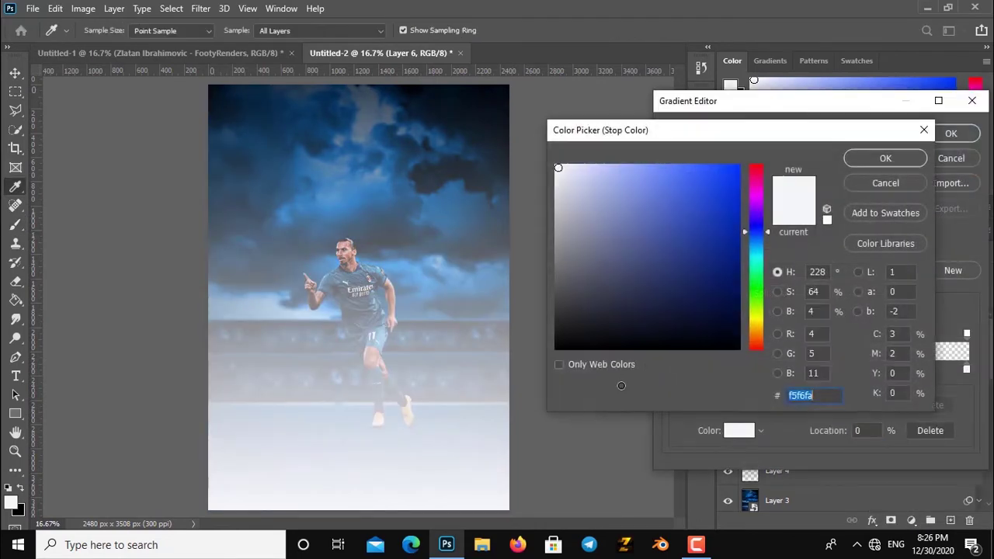
type("000000")
left_click(881, 159)
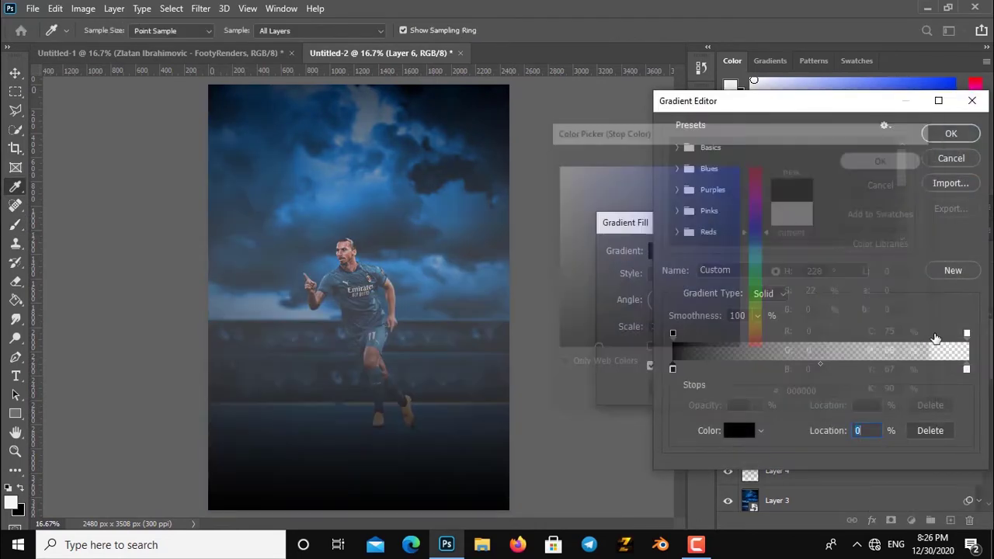
double_click(967, 370)
type("000000")
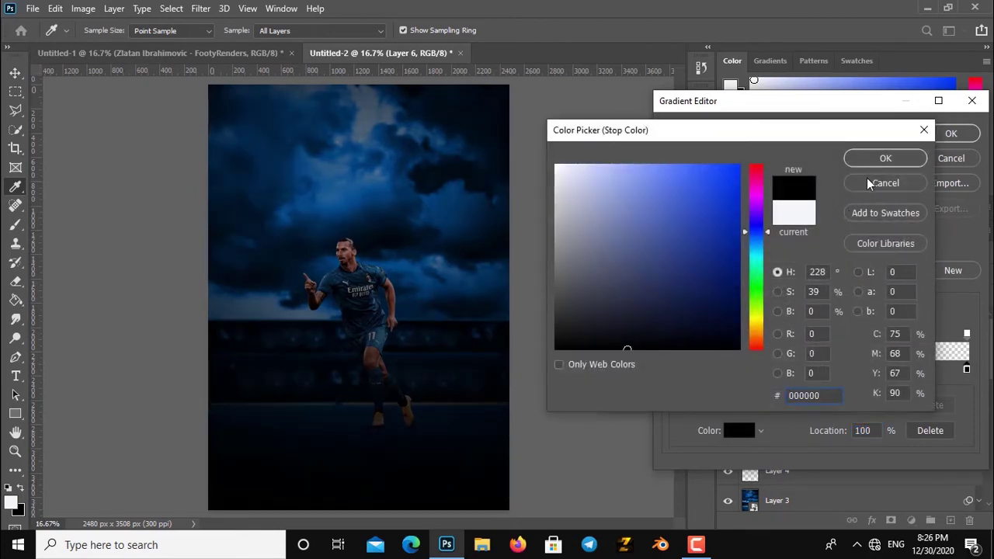
left_click(886, 159)
Step: Accept the black-to-transparent gradient, reduce its scale to 69%, and confirm
key("Return")
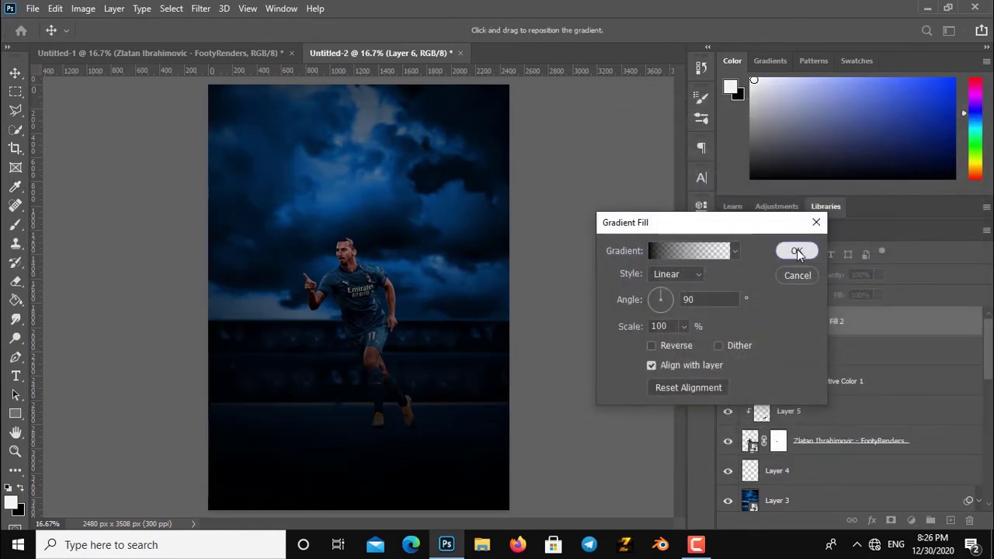
left_click(798, 252)
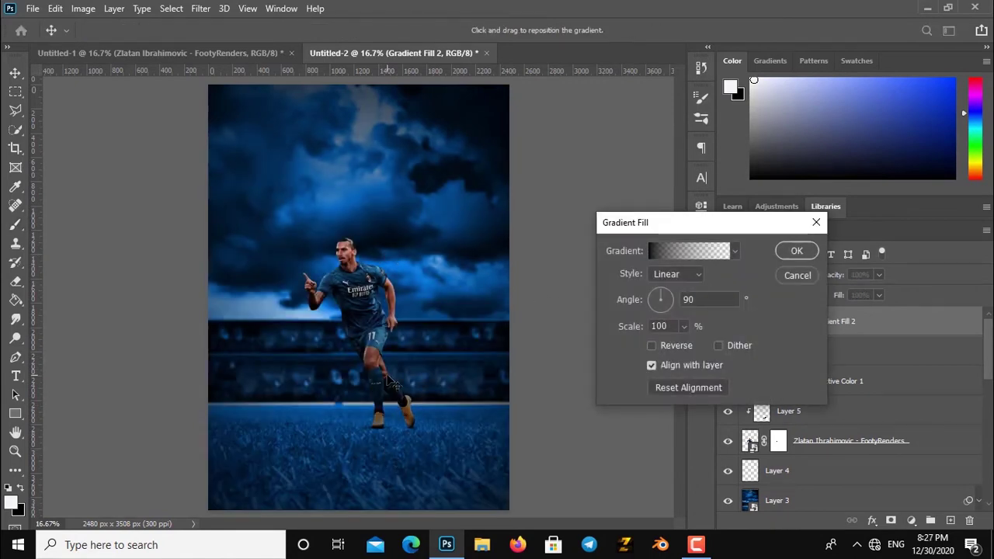
left_click_drag(639, 332, 639, 339)
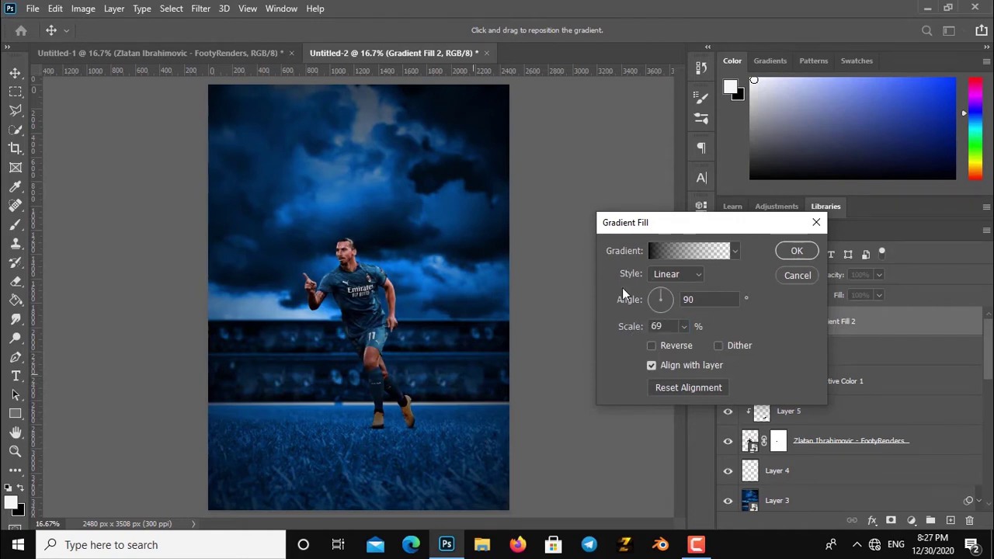
left_click(797, 251)
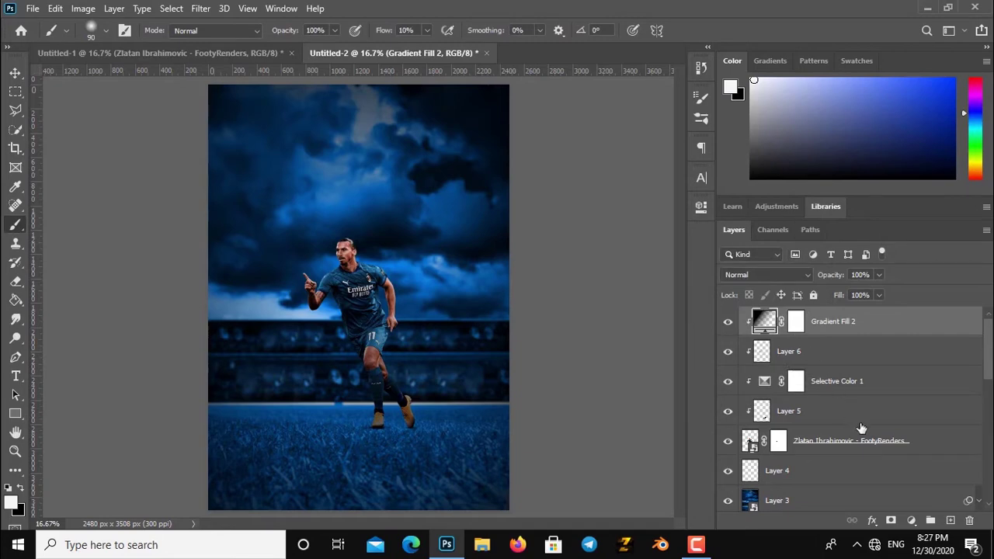
Step: Above Layer 4, add a black-to-transparent gradient fill with default colours, repositioned on the canvas
left_click(845, 475)
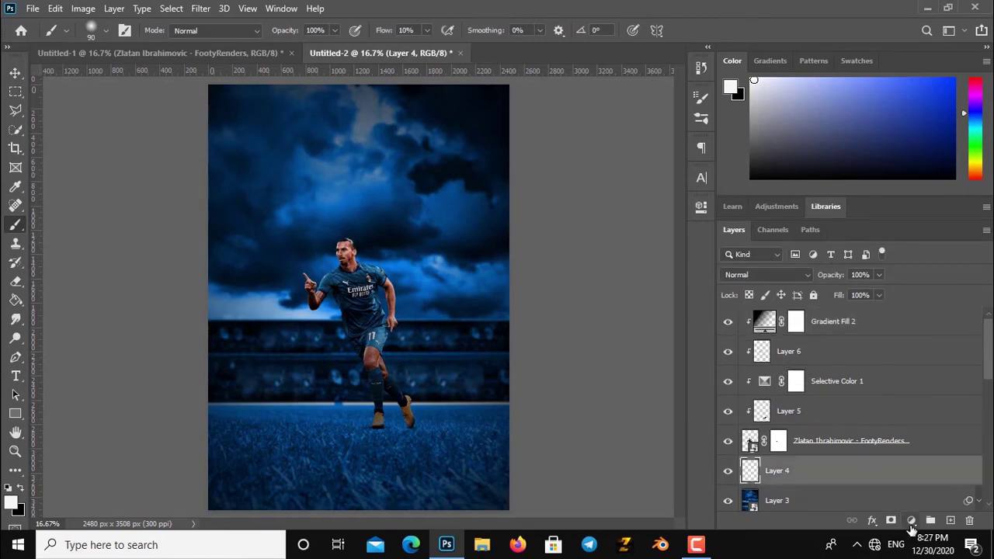
left_click(911, 521)
left_click(905, 283)
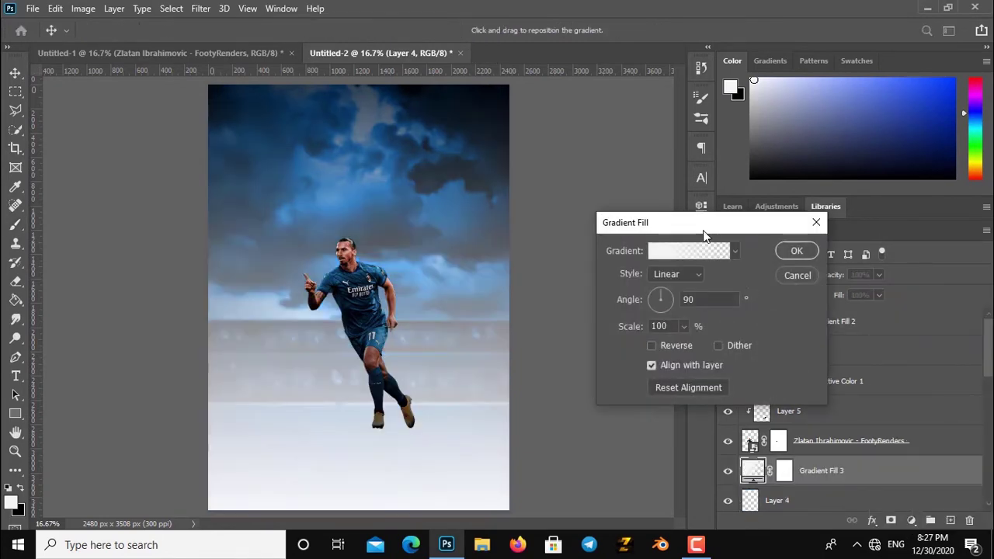
key("Escape")
left_click(22, 491)
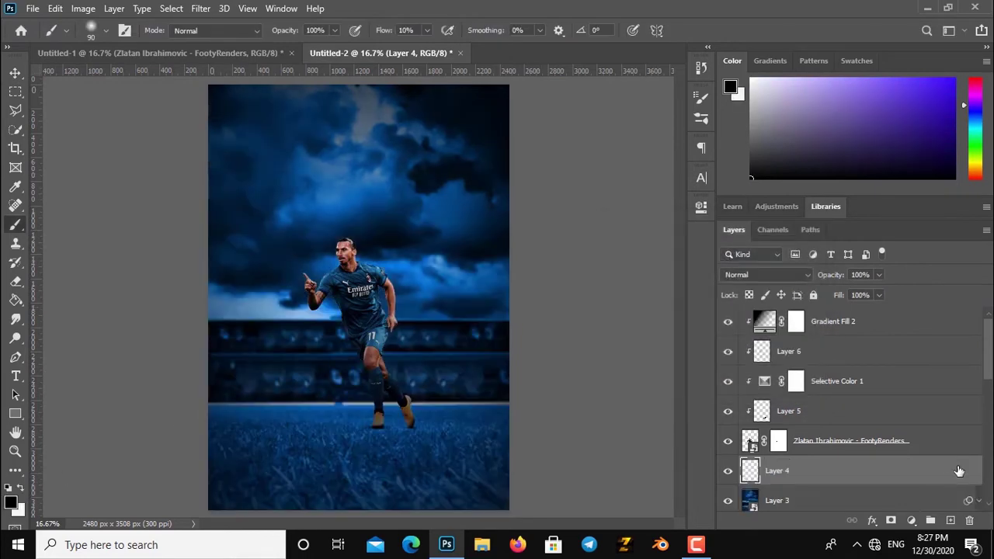
left_click(911, 520)
left_click(916, 277)
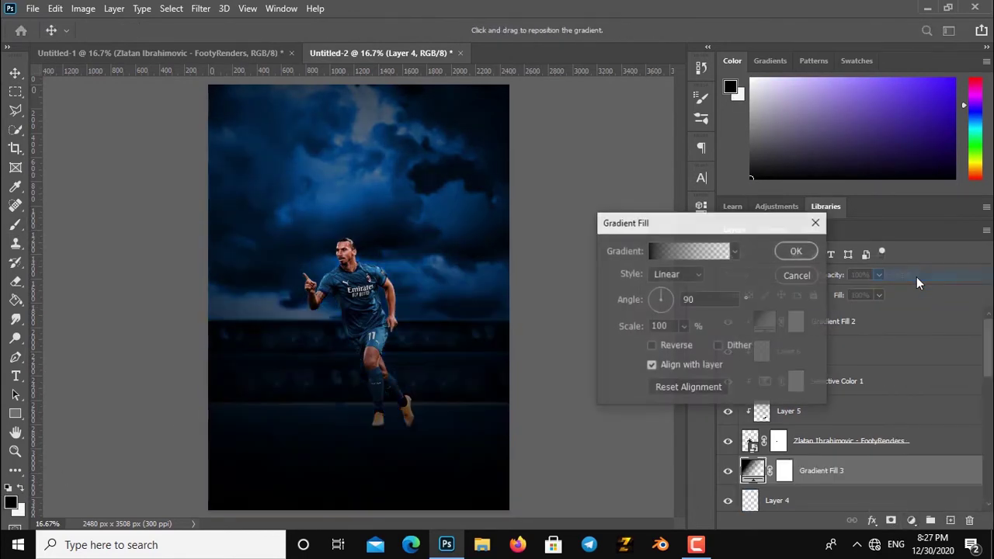
mouse_move(443, 337)
left_mouse_down()
mouse_move(432, 435)
mouse_move(435, 370)
left_mouse_up()
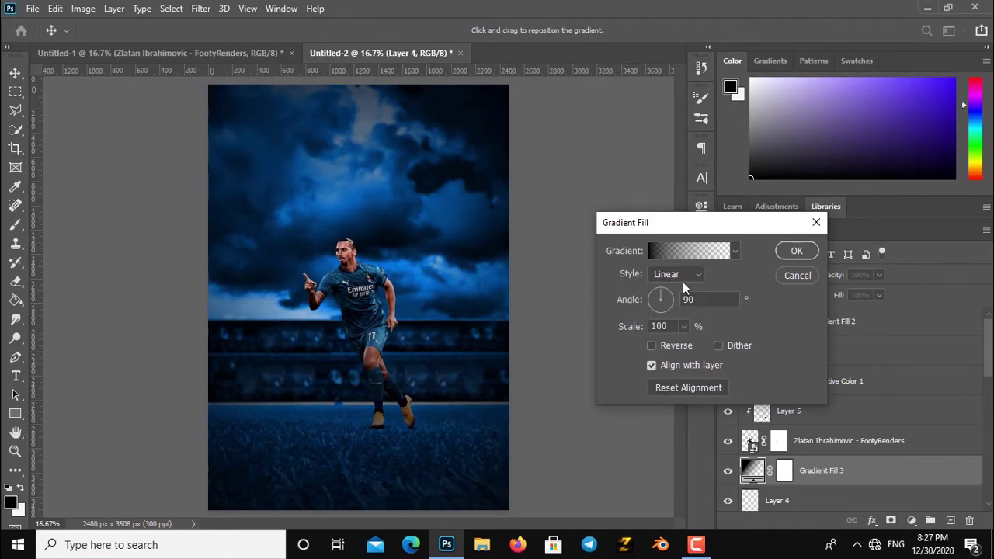
left_click(794, 252)
key("b")
key("ctrl+plus")
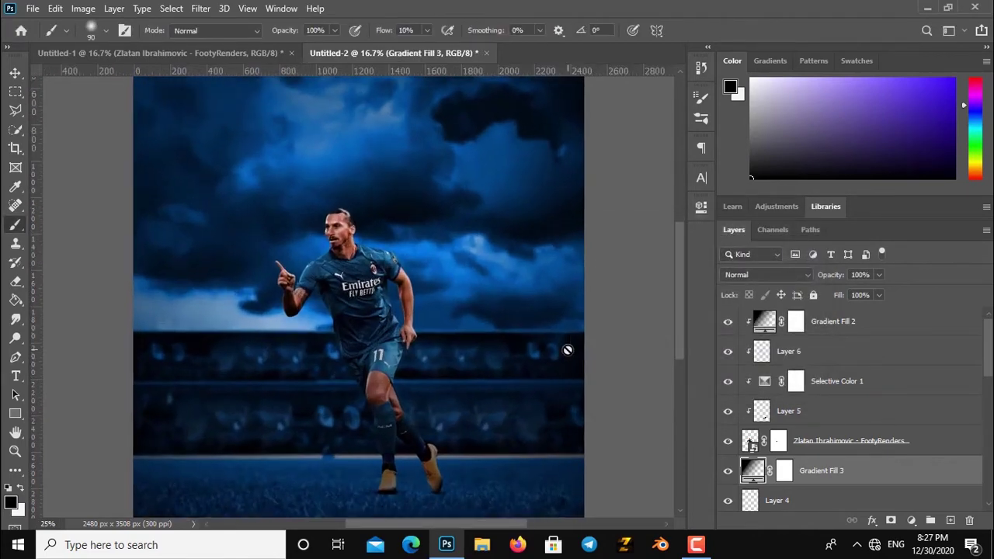
key("ctrl+plus")
key("ctrl+plus")
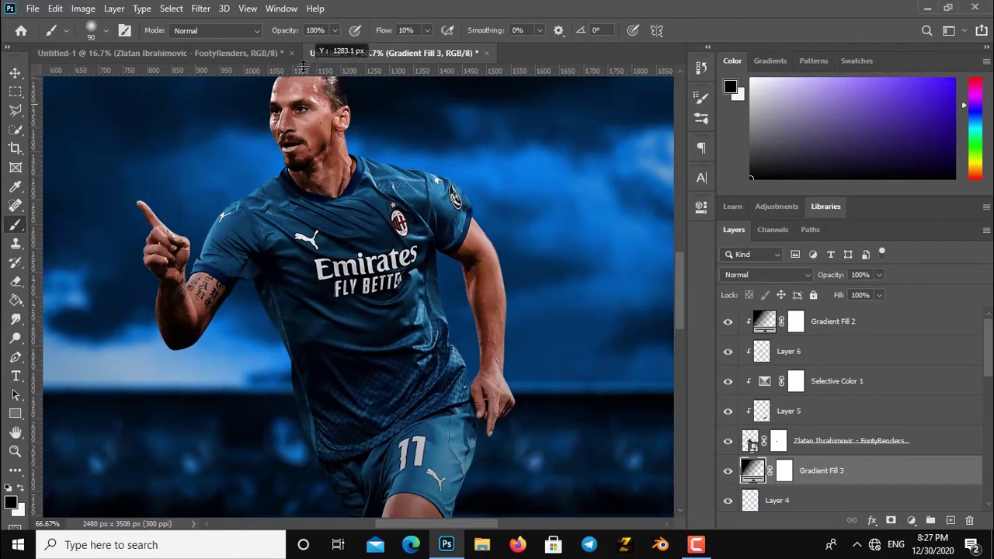
Step: On a new top layer, paint bright blue at full flow over the forehead, eyes and cheek
mouse_move(268, 136)
left_mouse_down()
mouse_move(303, 226)
mouse_move(395, 348)
left_mouse_up()
key("ctrl+plus")
key("ctrl+plus")
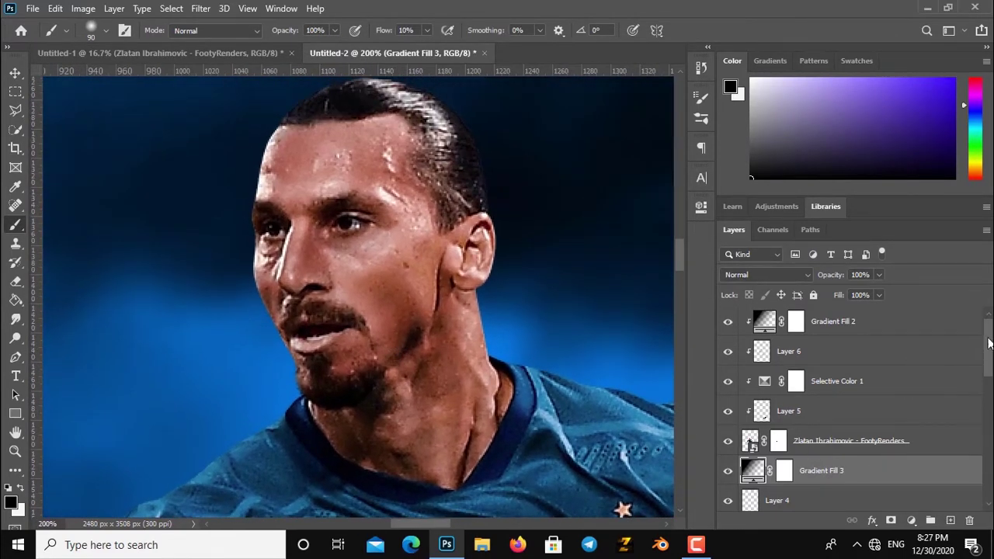
left_click(954, 321)
left_click(950, 521)
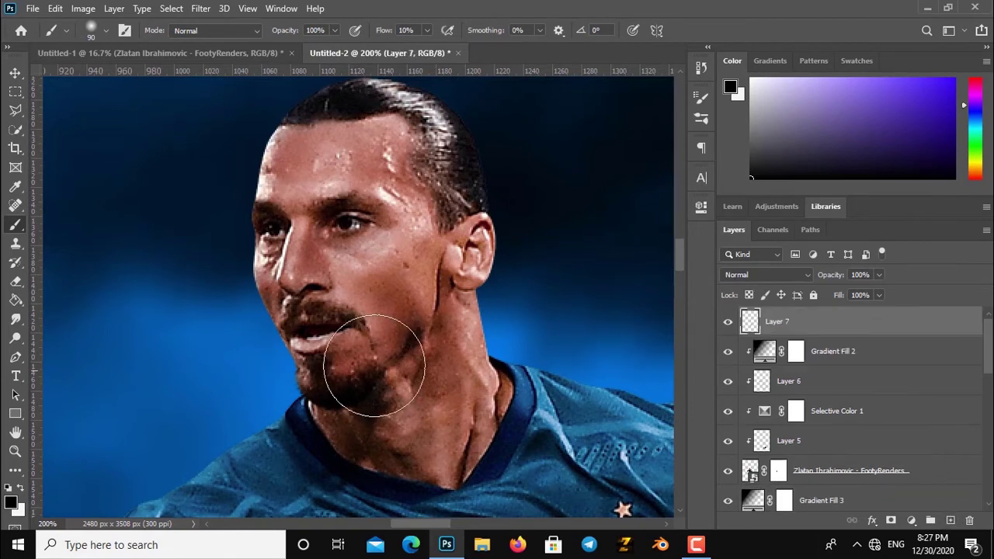
left_click_drag(976, 134, 977, 123)
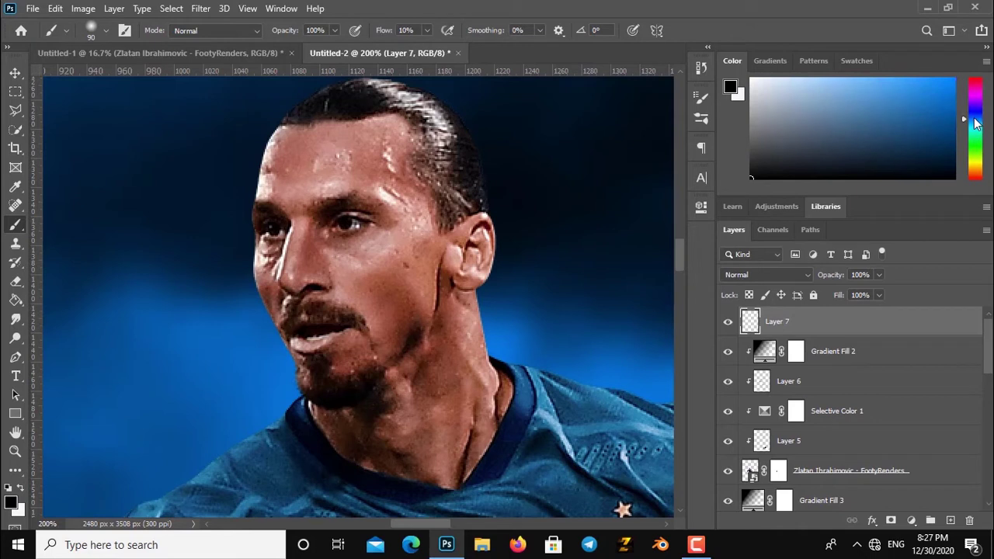
left_click(953, 87)
key("bracketright")
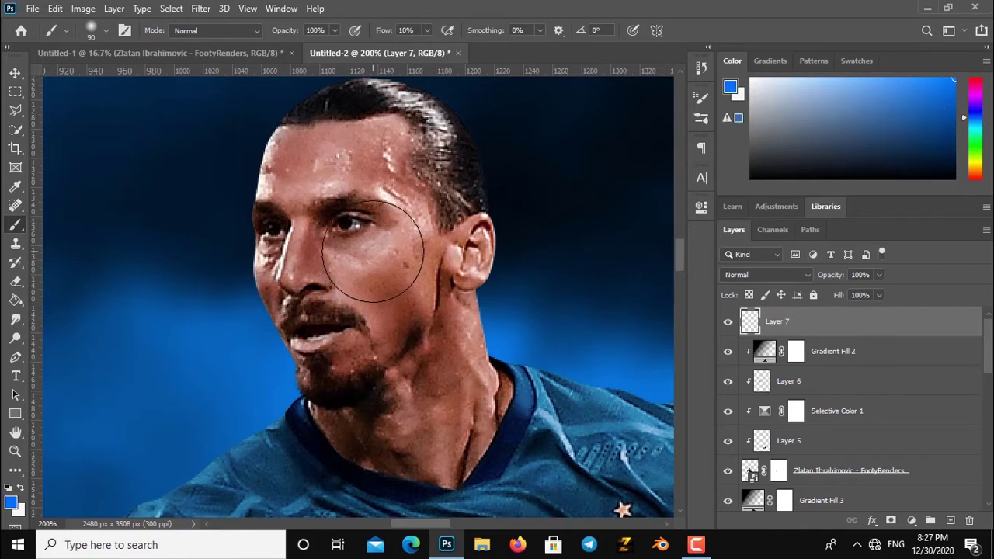
key("bracketright")
left_click_drag(387, 35, 457, 35)
left_click_drag(388, 194, 365, 233)
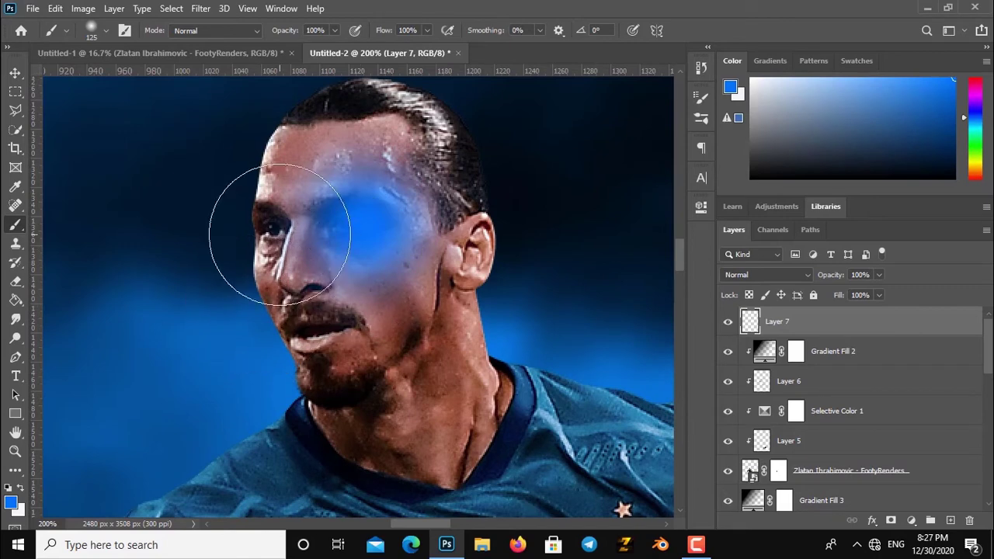
left_click(280, 233)
Step: Set the blue layer to Color blend mode at 24% opacity
left_click(762, 276)
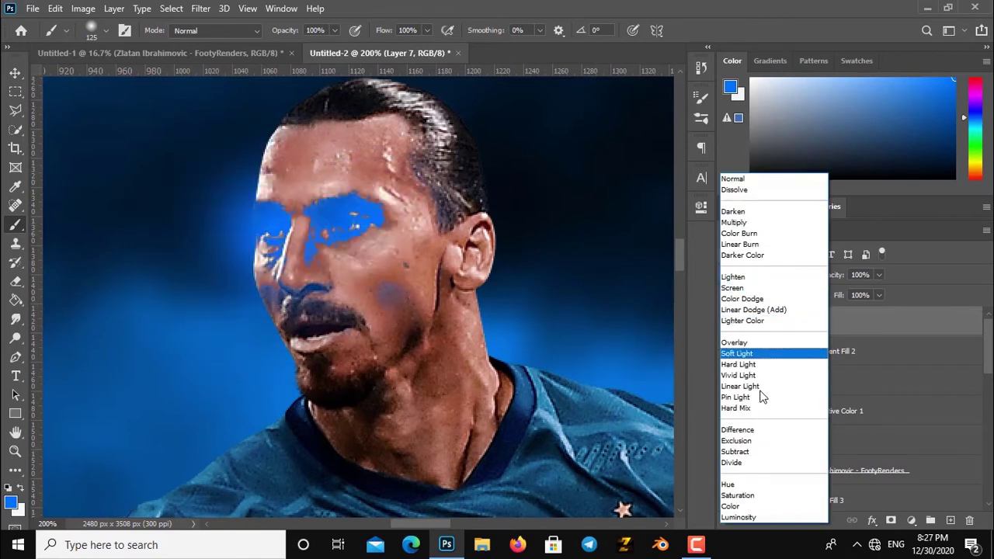
left_click(738, 509)
mouse_move(825, 275)
left_mouse_down()
mouse_move(788, 280)
mouse_move(818, 286)
mouse_move(834, 274)
left_mouse_up()
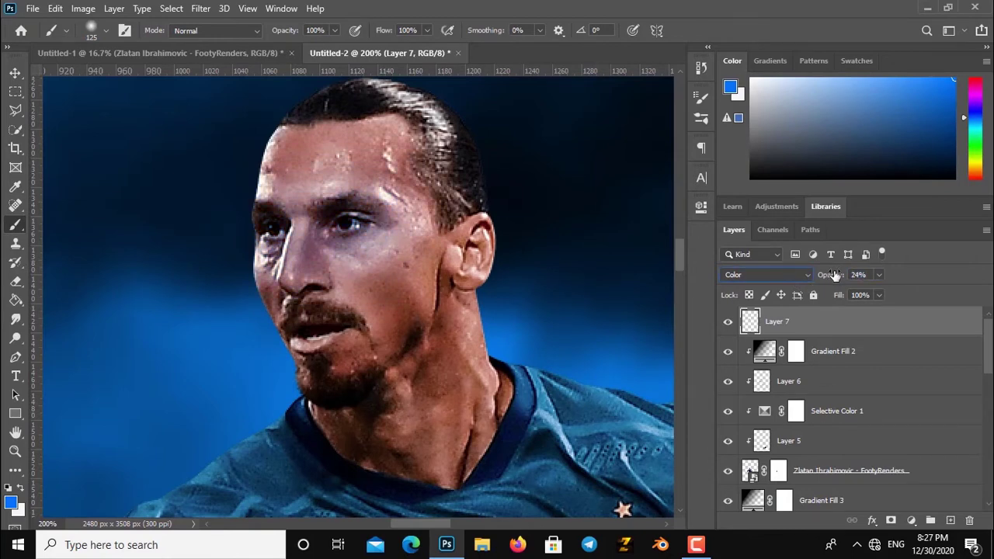
key("ctrl+plus")
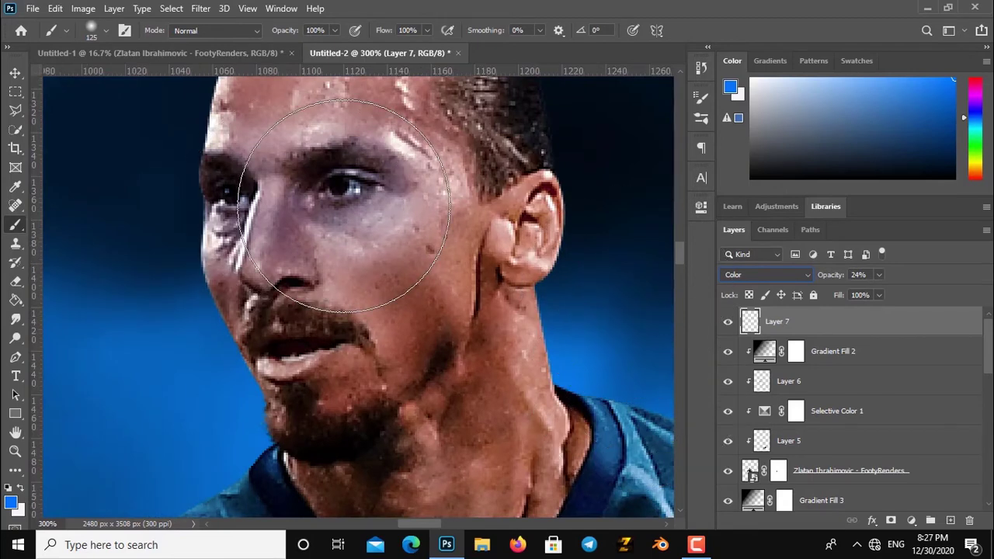
Step: On a new layer, paint blue over both irises with a small brush
left_click(950, 521)
key("bracketleft")
key("bracketleft")
key("bracketleft")
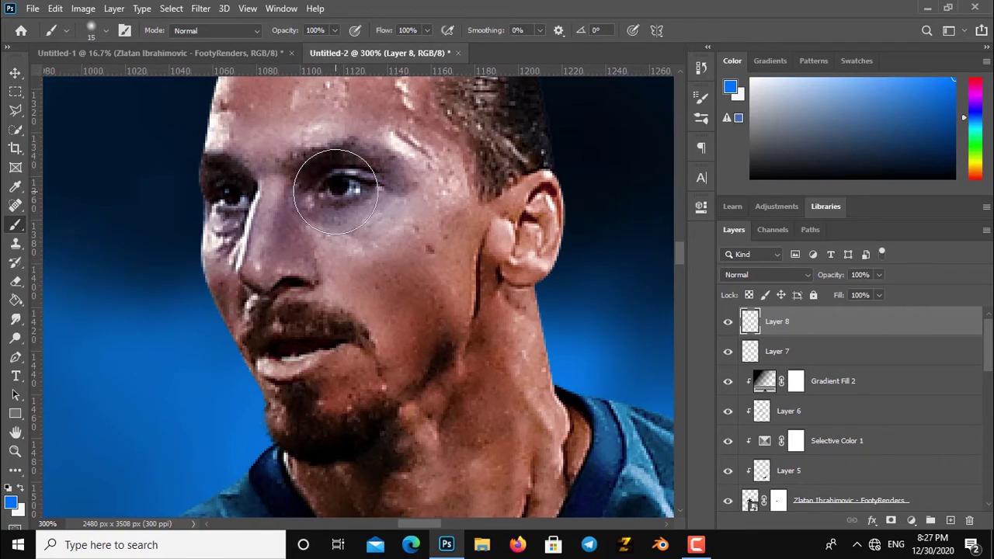
key("bracketleft")
key("bracketleft")
key("bracketleft")
key("bracketright")
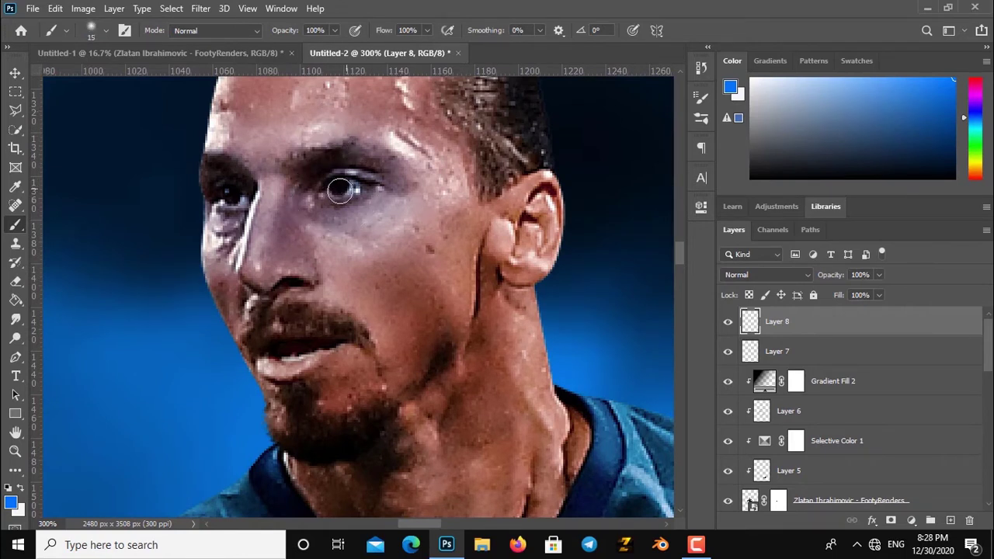
left_click_drag(336, 183, 346, 189)
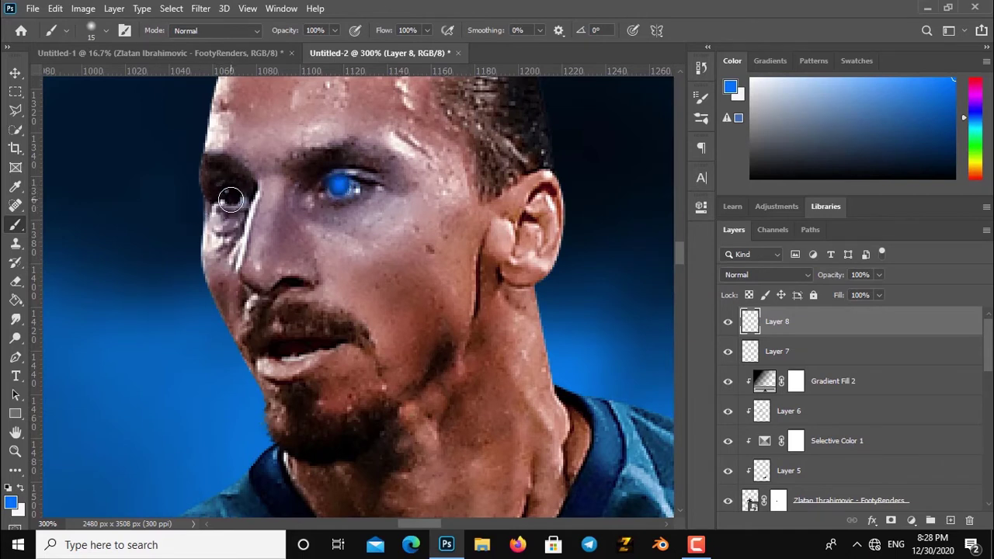
left_click_drag(231, 200, 227, 194)
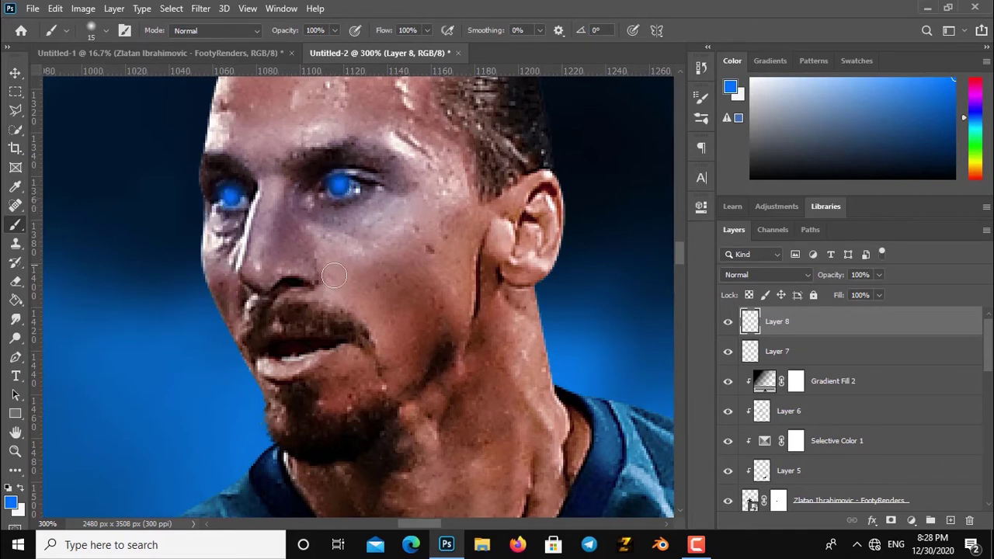
Step: Set the eye layer to Linear Dodge (Add) at 40% opacity and add another empty layer
left_click(791, 275)
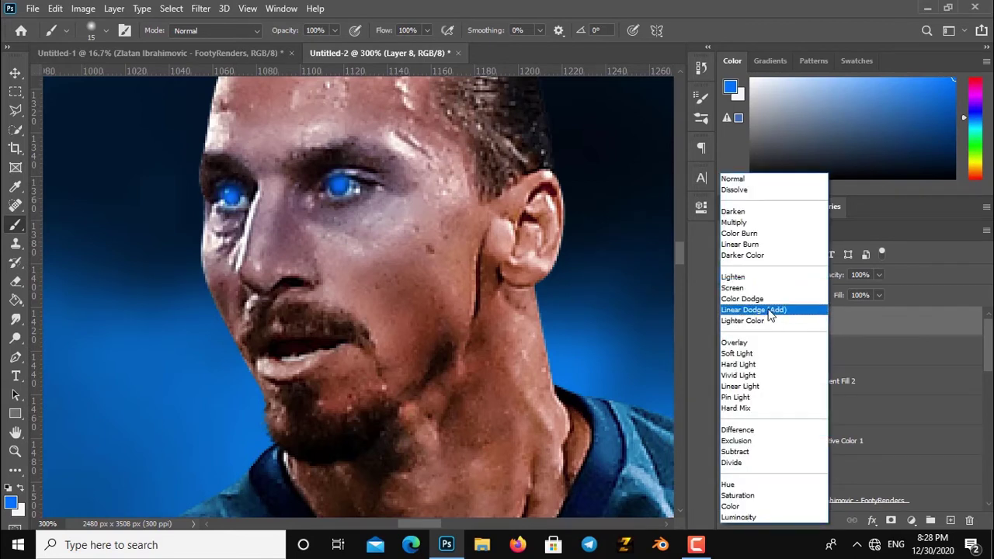
left_click(772, 310)
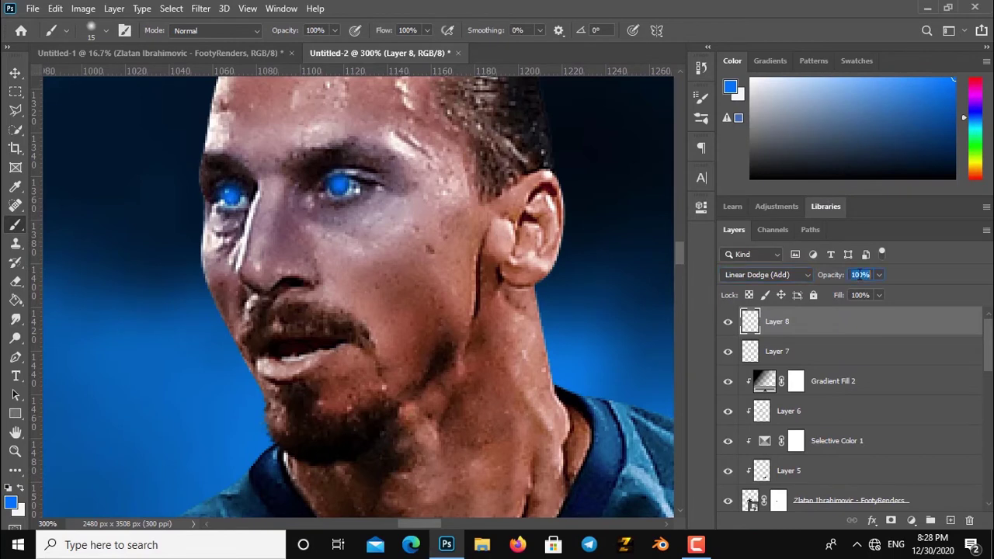
type("50")
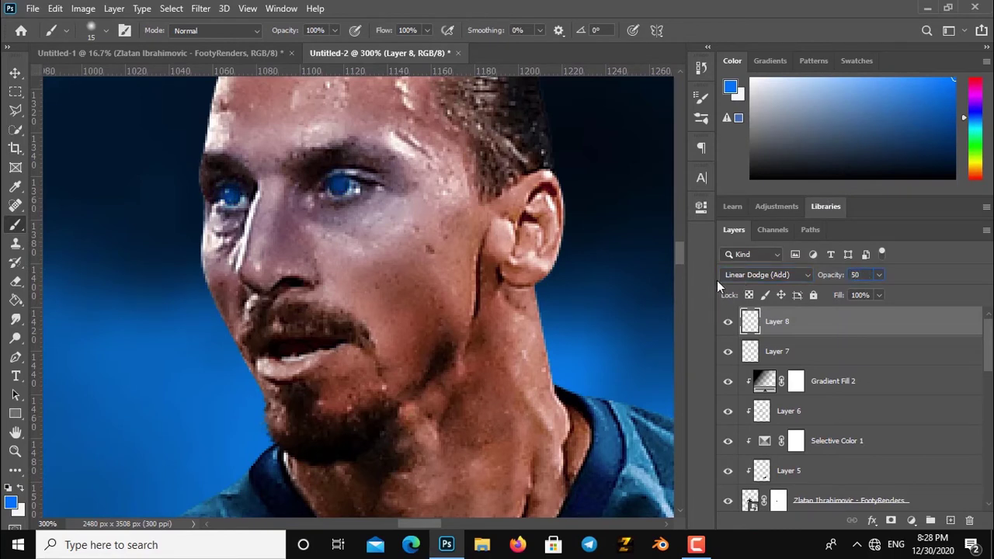
key("BackSpace")
key("BackSpace")
type("20")
key("BackSpace")
key("BackSpace")
type("6")
key("BackSpace")
type("40")
left_click(949, 520)
key("bracketleft")
key("bracketleft")
key("bracketleft")
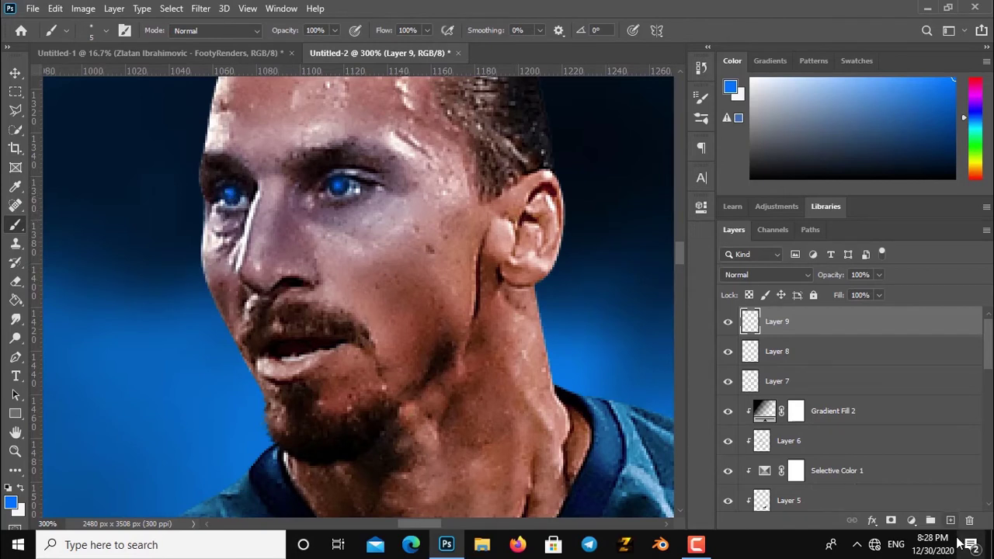
Step: On a new layer, paint a large glow over both eyes and set it to Linear Dodge (Add)
left_click(954, 520)
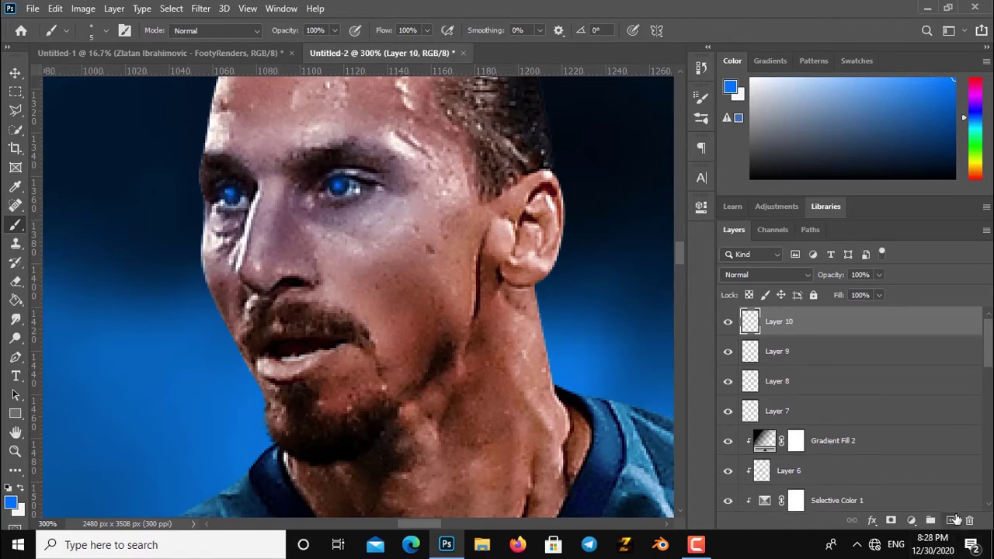
key("bracketright")
key("bracketright")
key("bracketright")
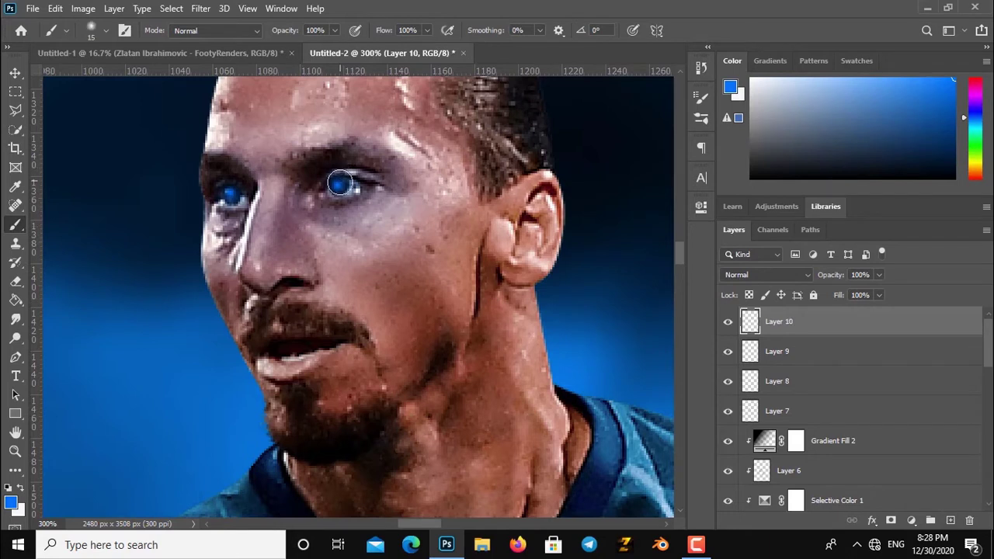
key("bracketright")
key("bracketright")
left_click(342, 185)
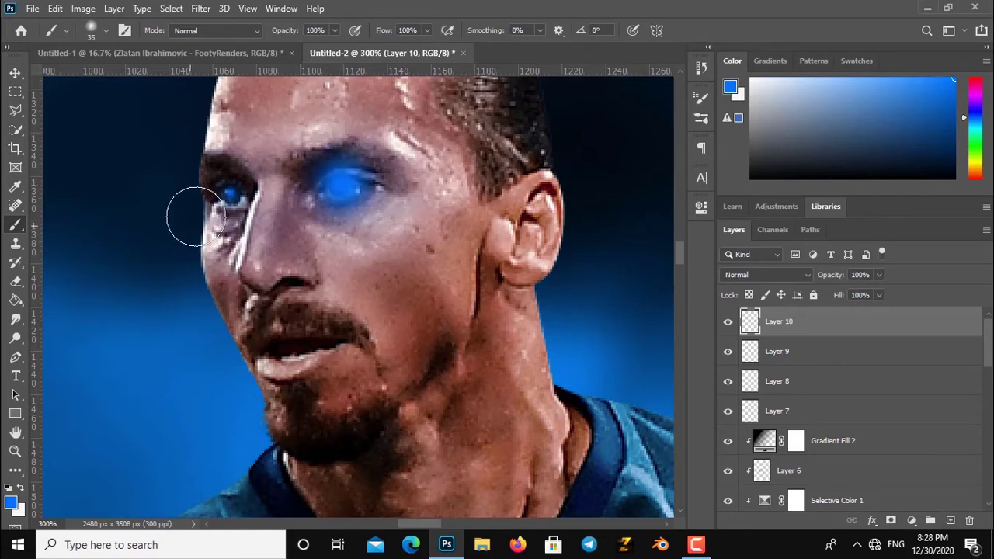
left_click(227, 200)
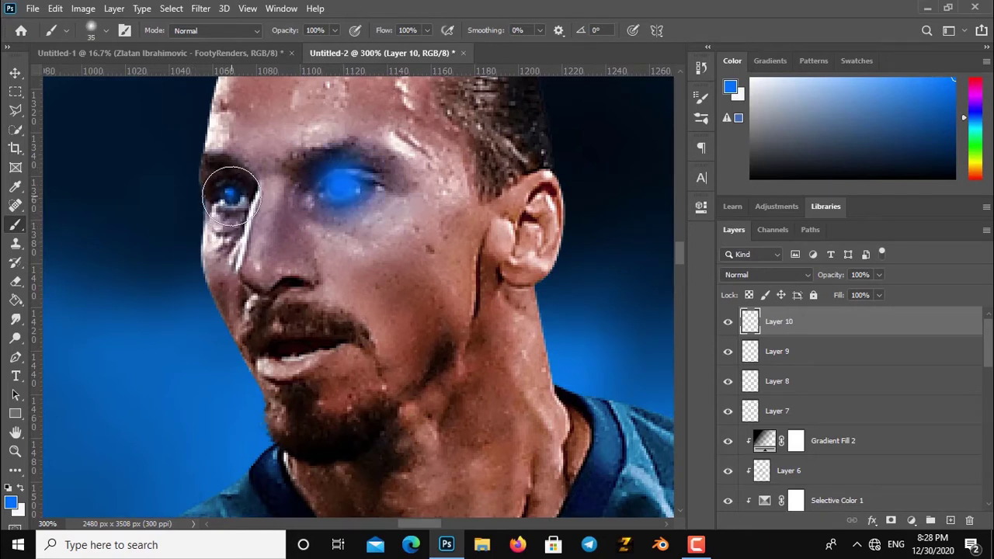
left_click(793, 278)
left_click(779, 310)
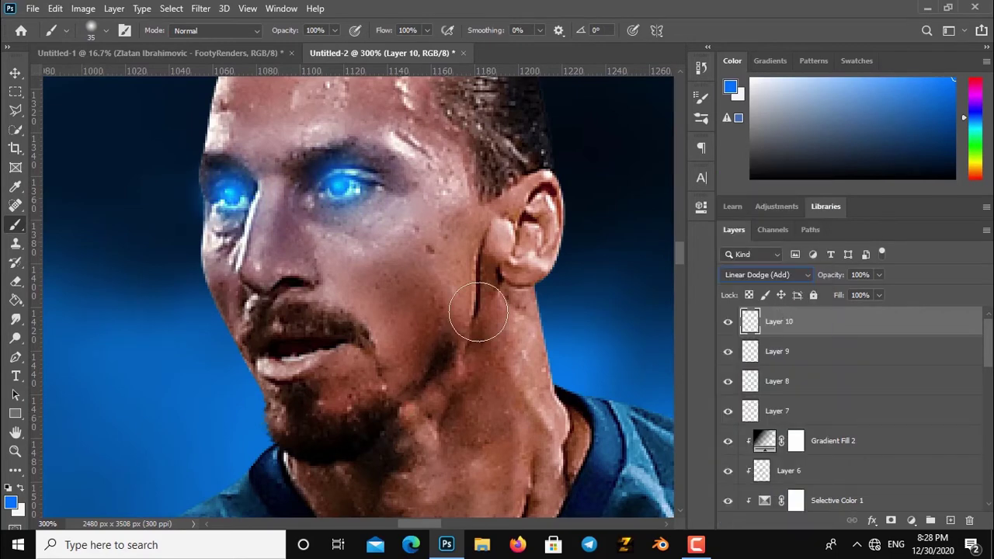
Step: Set Layer 7's blue face tint to 40% opacity, then switch to the Untitled-1 poster
key("ctrl+minus")
key("ctrl+minus")
key("ctrl+minus")
key("ctrl+minus")
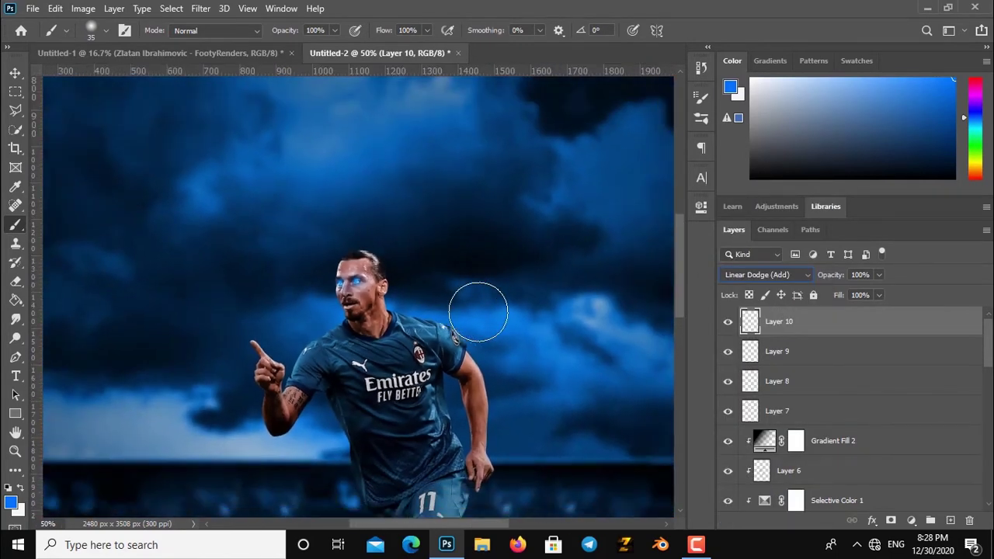
key("ctrl+minus")
key("ctrl+minus")
key("ctrl+plus")
key("ctrl+plus")
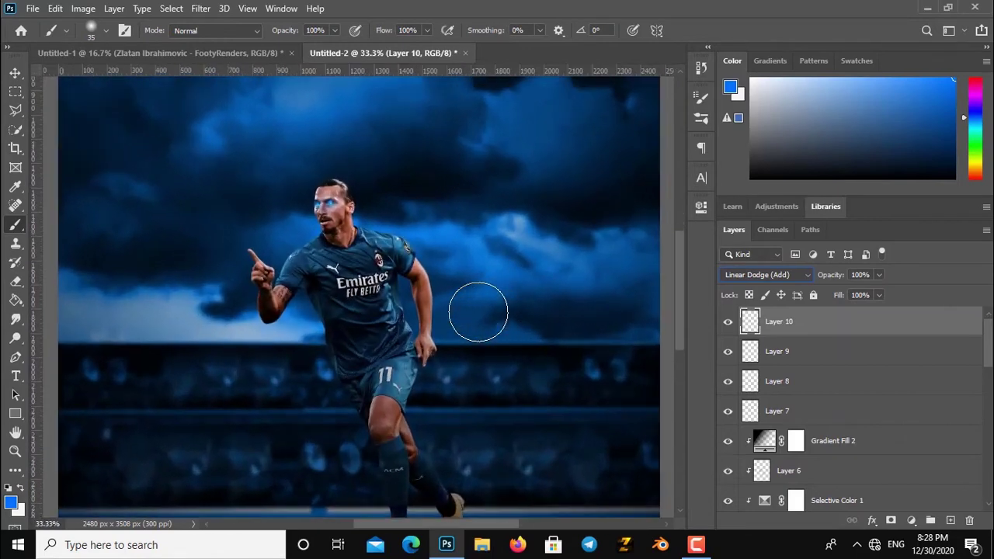
left_click(784, 387)
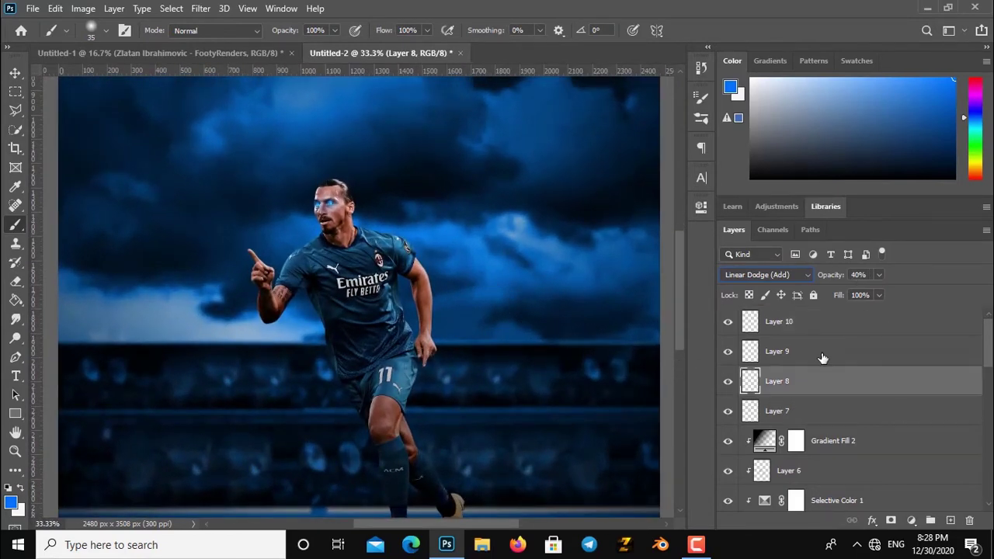
left_click(769, 407)
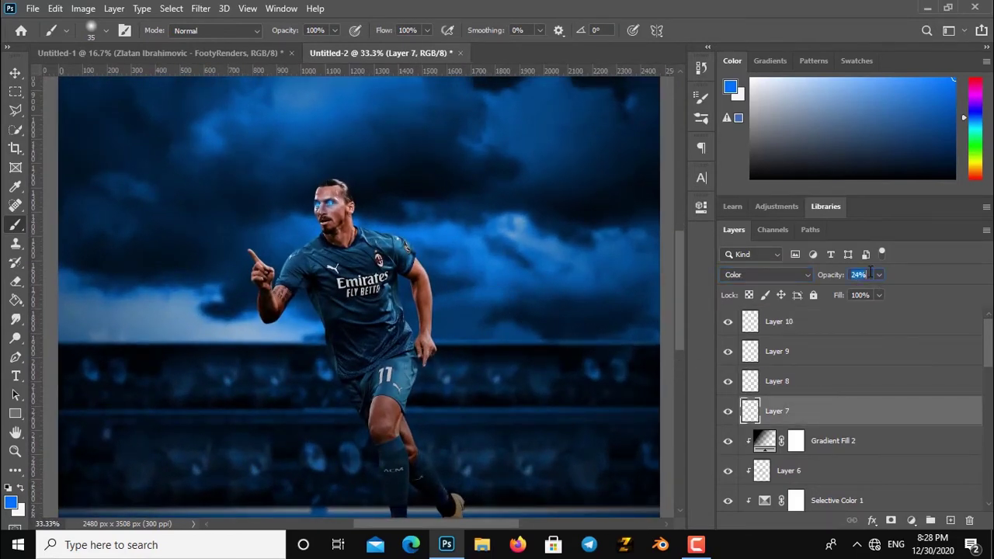
type("35")
key("ctrl+0")
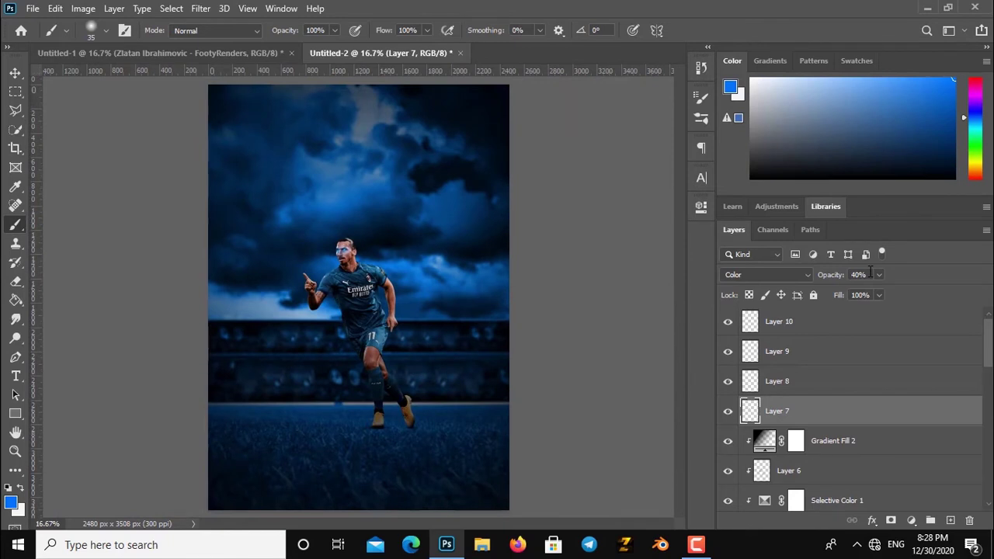
left_click(15, 73)
left_click(156, 53)
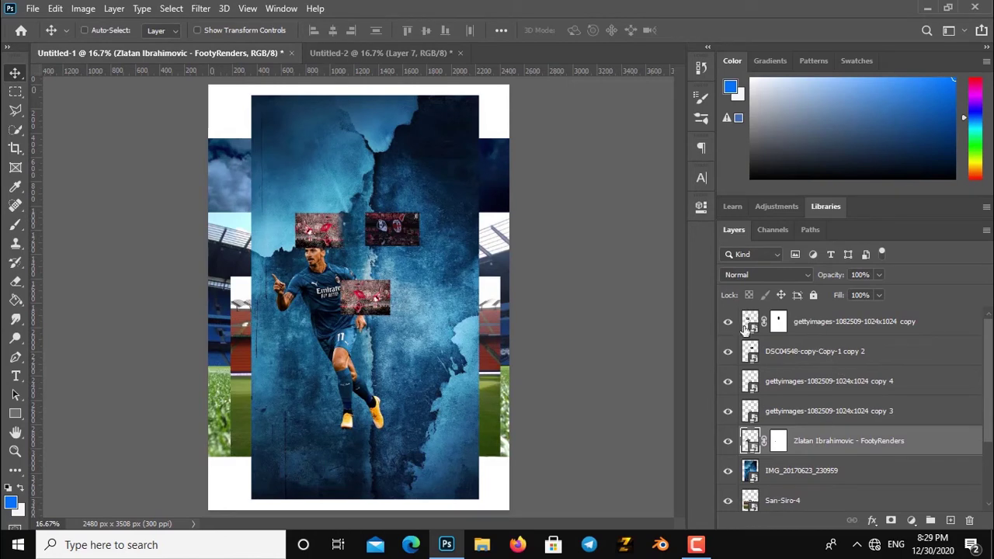
left_click_drag(985, 360, 890, 421)
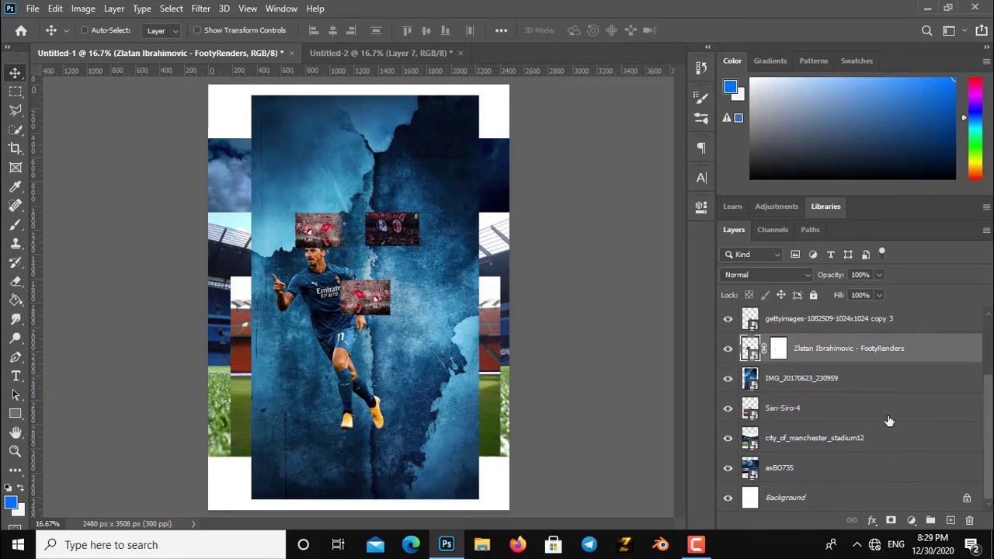
scroll(919, 306, "up", 3)
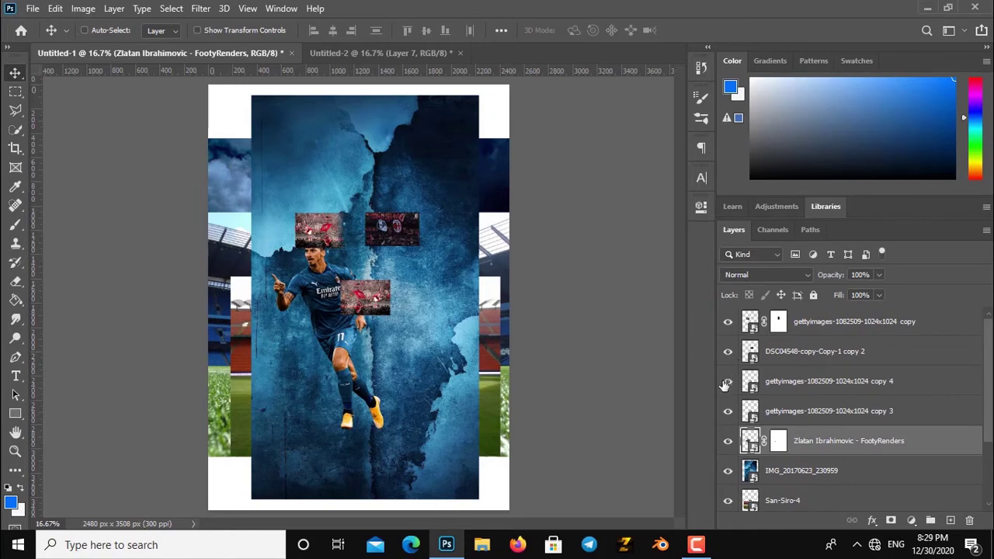
left_click(727, 321)
left_click(728, 322)
left_click(728, 351)
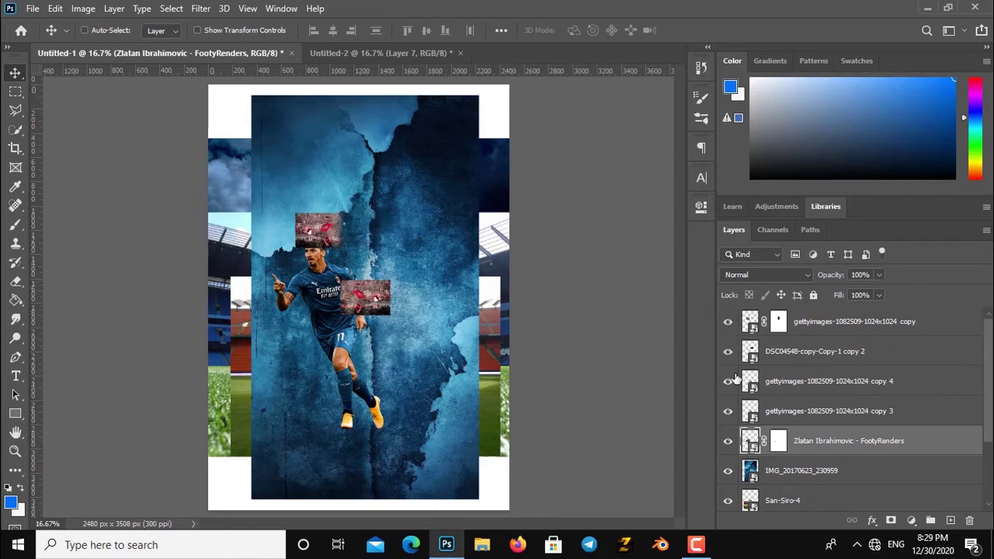
left_click(729, 387)
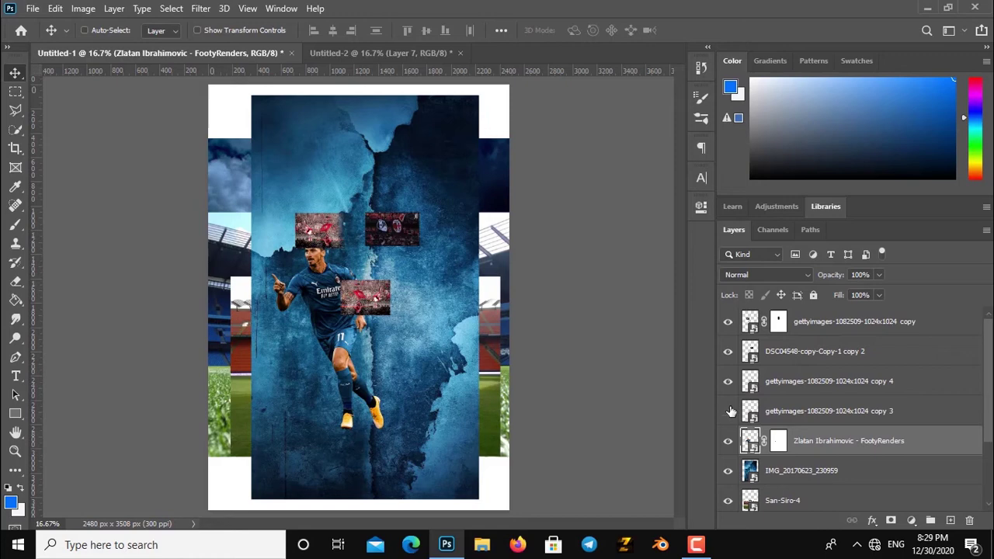
left_click_drag(990, 432, 989, 469)
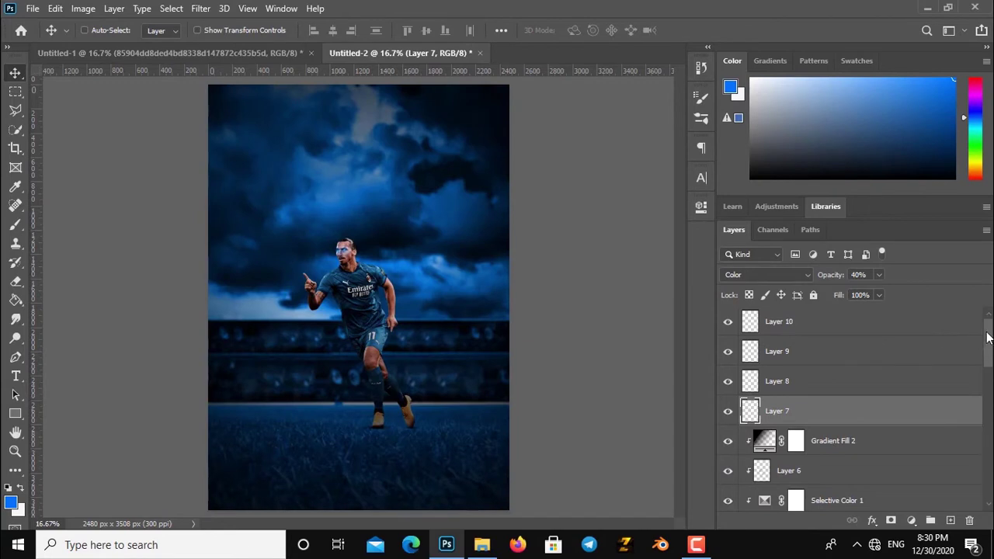
Step: Convert Layer 11 to a smart object and launch the Camera Raw filter on it
left_click(967, 320)
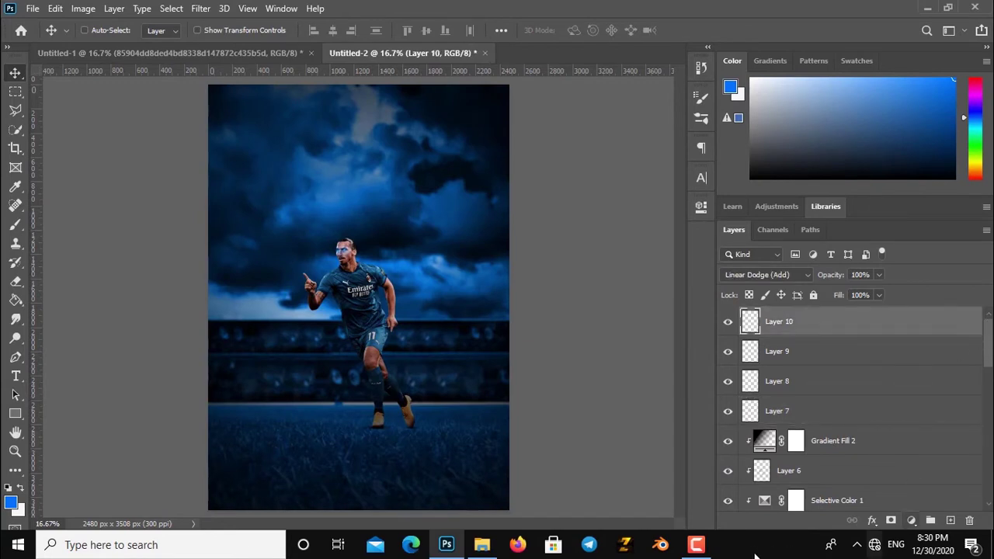
key("ctrl")
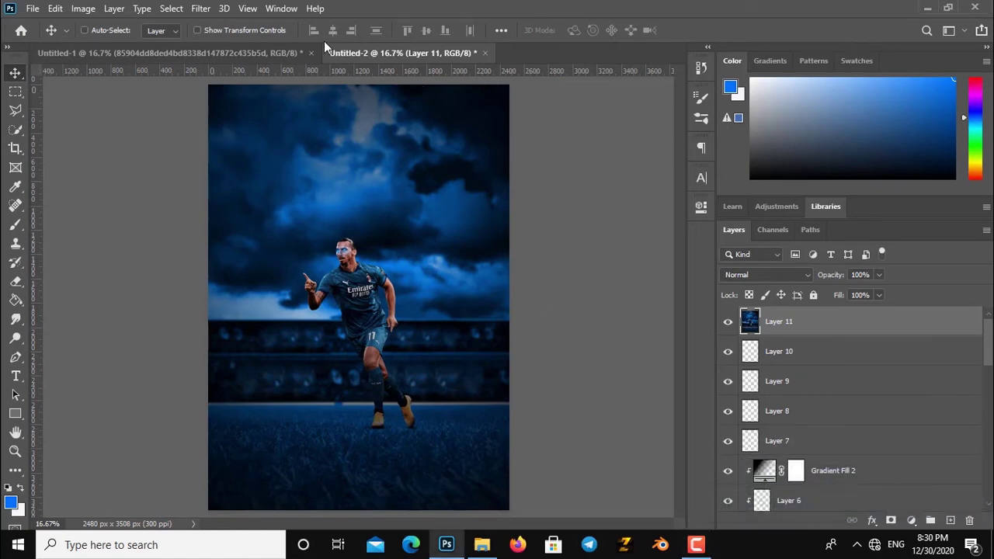
right_click(880, 334)
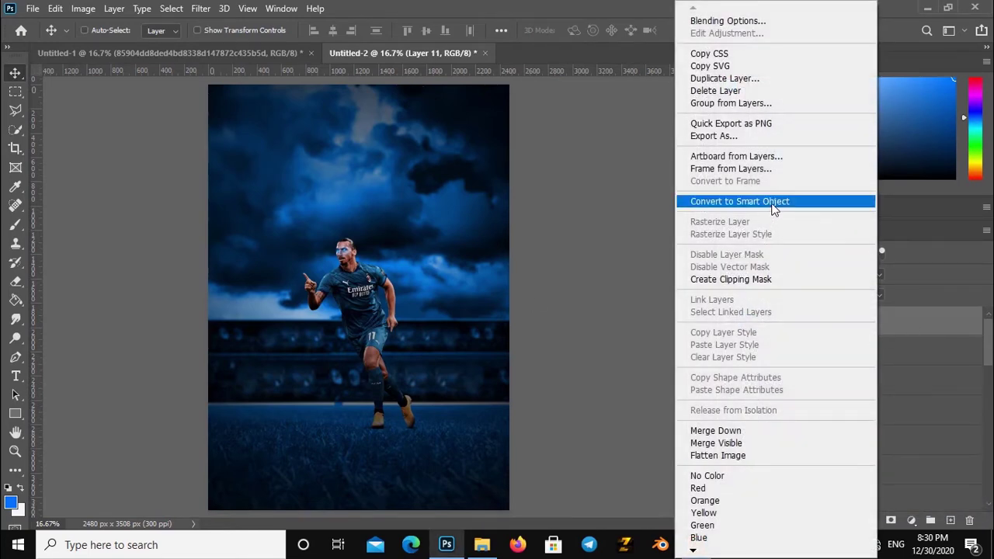
left_click(710, 203)
left_click(202, 8)
left_click(229, 96)
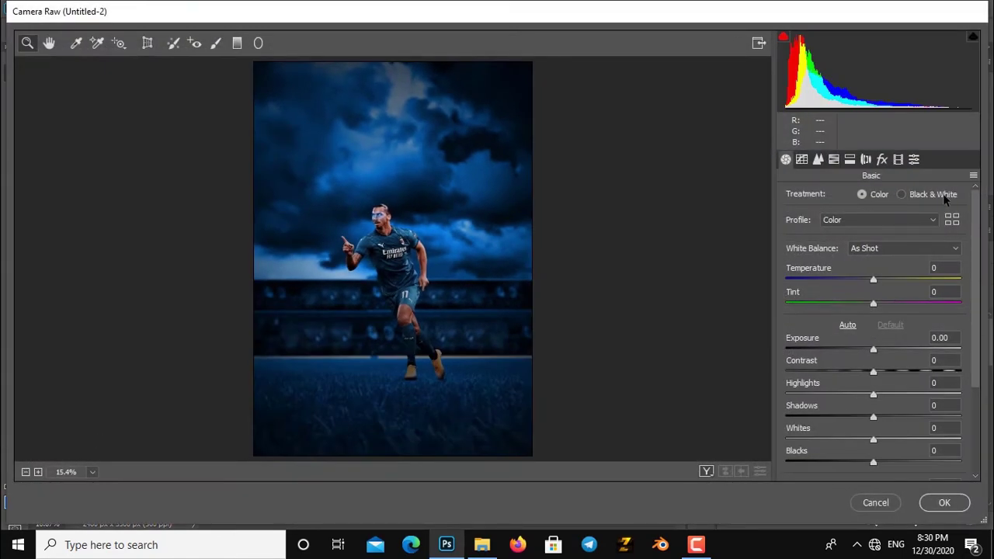
Step: Apply the ABSOLUTE 3 preset, lift the shadows and raise whites to +22
left_click(914, 161)
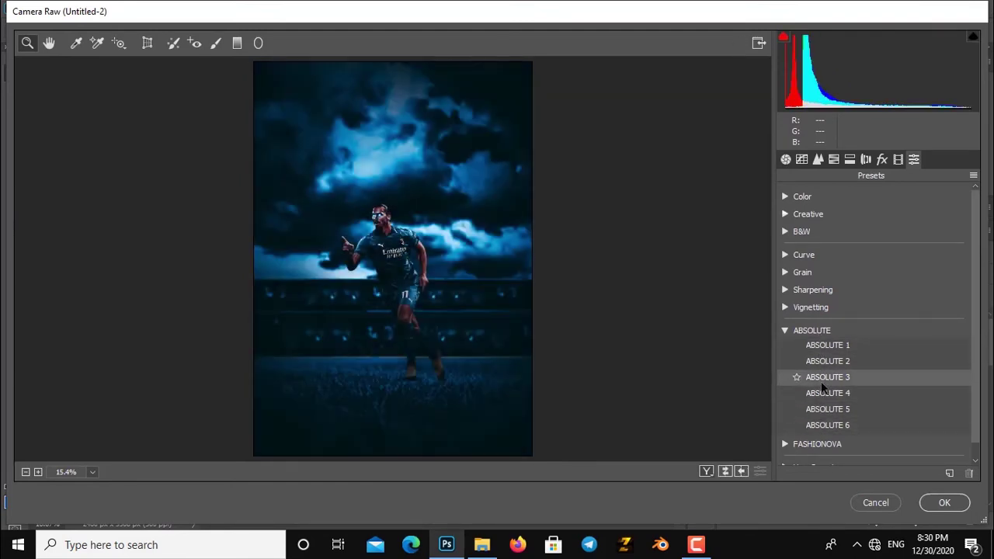
left_click(821, 379)
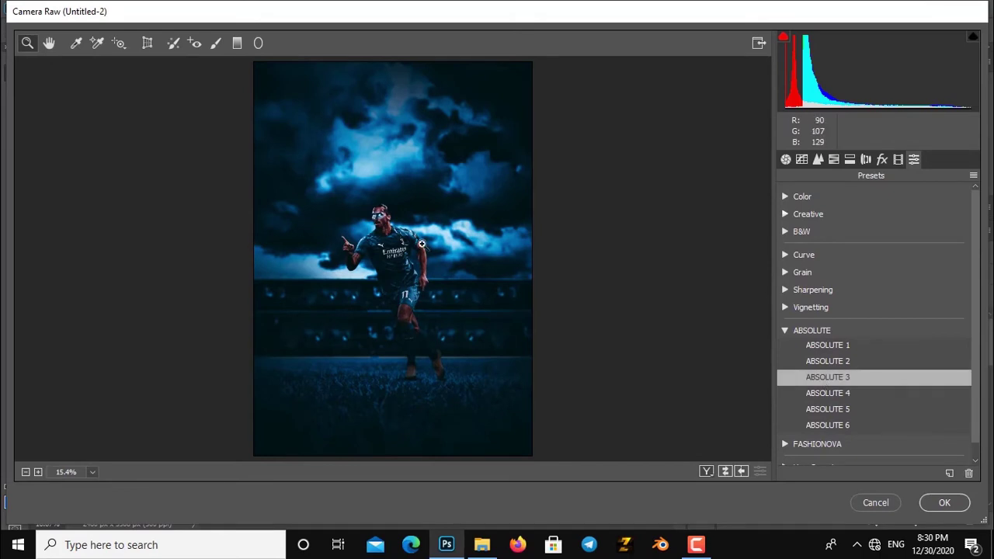
left_click(422, 245)
left_click(786, 159)
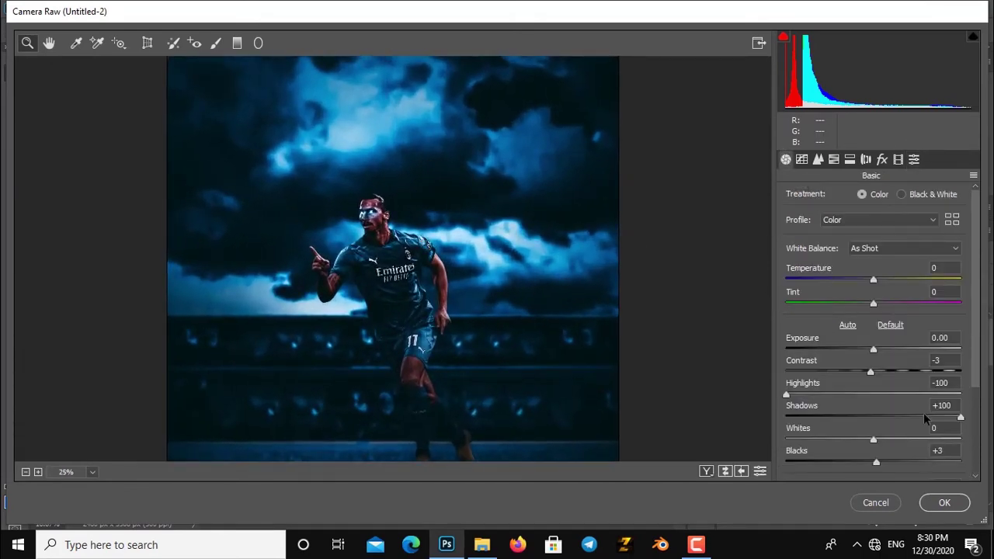
left_click_drag(944, 421, 967, 419)
mouse_move(787, 394)
left_mouse_down()
mouse_move(849, 396)
mouse_move(814, 394)
left_mouse_up()
mouse_move(874, 440)
left_mouse_down()
mouse_move(891, 441)
mouse_move(915, 464)
left_mouse_up()
Step: Set exposure 0.20, contrast -31, highlights -100, shadows +100, and adjust blacks
key("ctrl+minus")
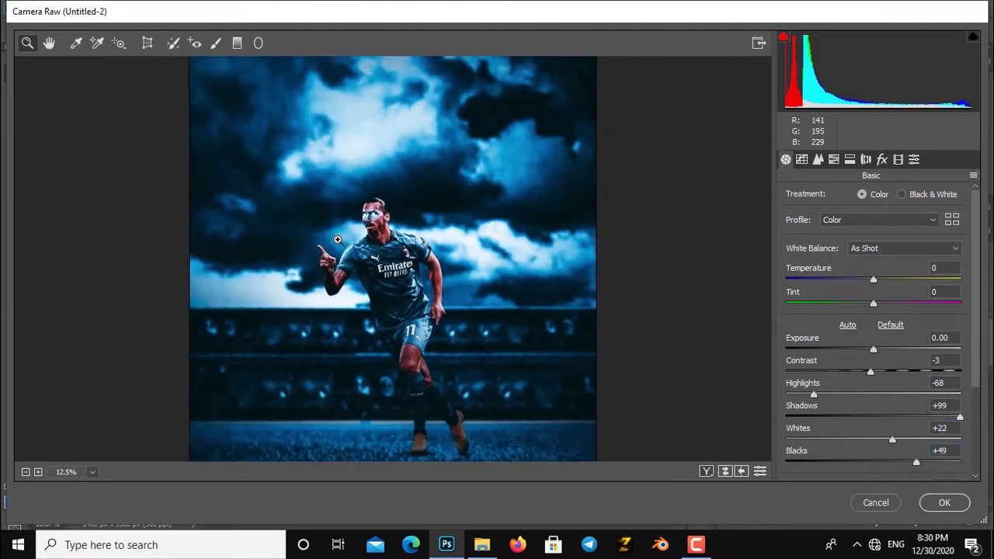
right_click(341, 117)
left_click(423, 332)
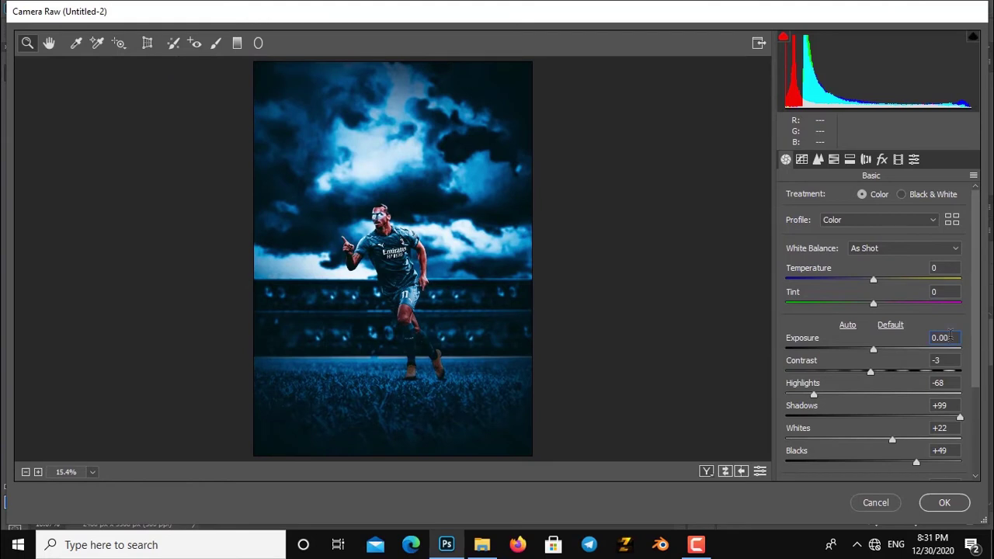
left_click(946, 338)
type("0.10")
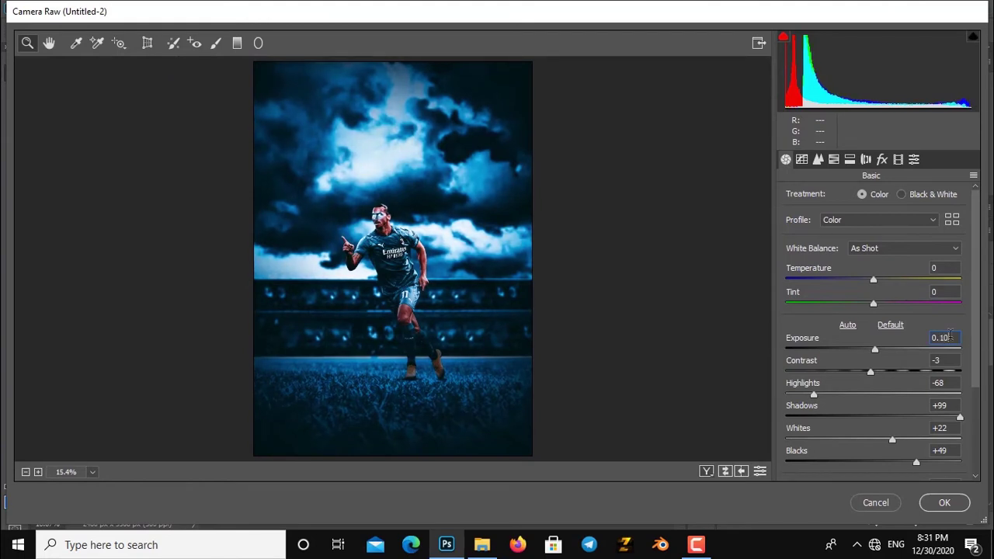
key("Up")
key("Up")
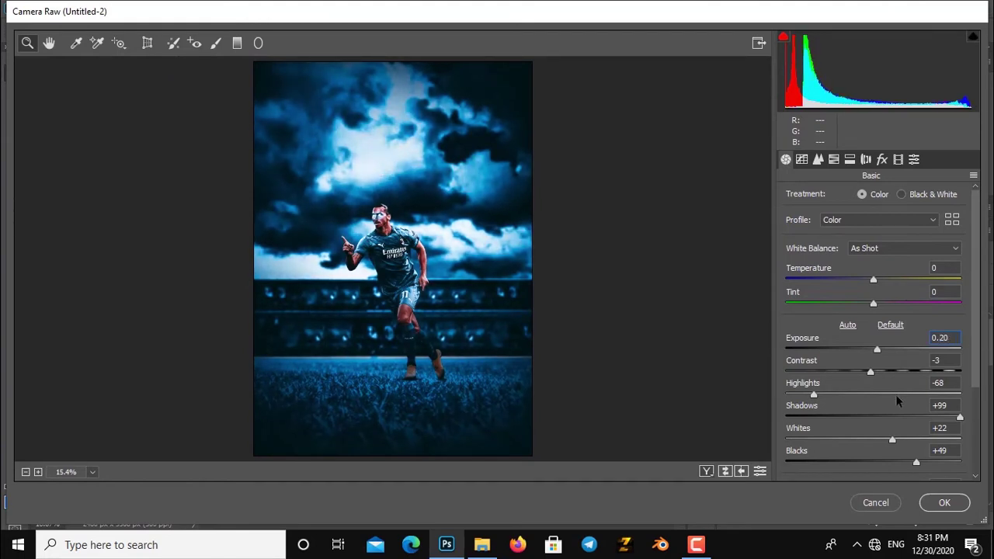
left_click_drag(870, 372, 847, 373)
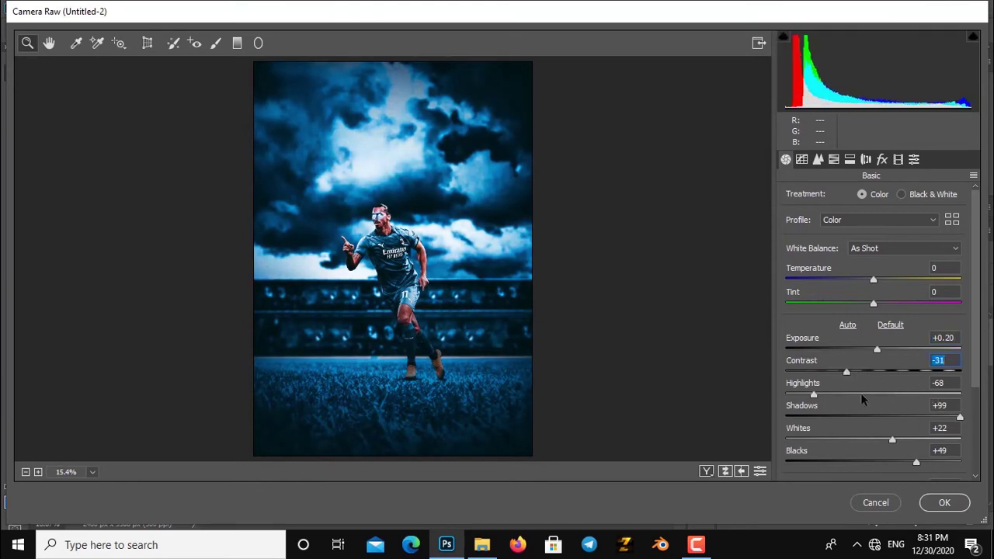
left_click_drag(814, 395, 757, 400)
left_click_drag(927, 415, 990, 422)
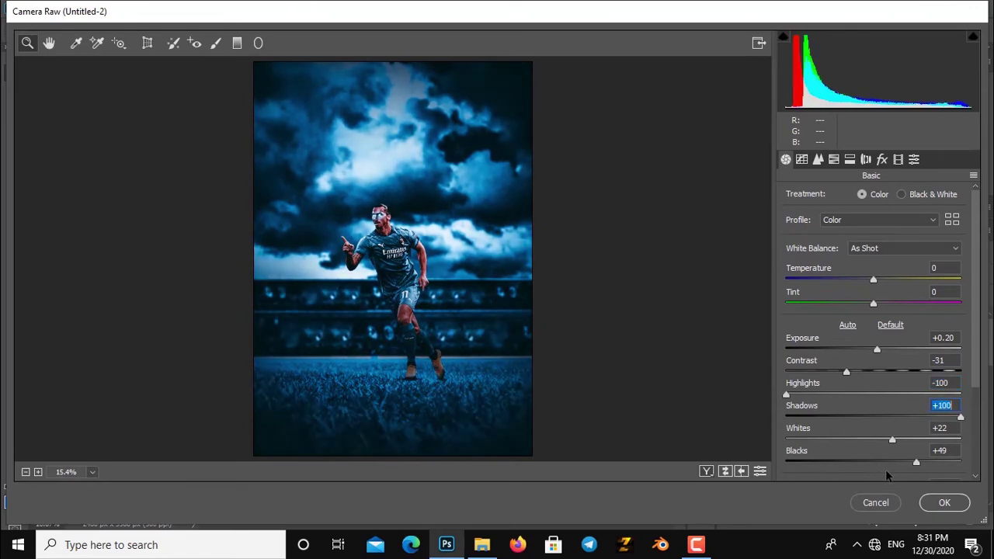
mouse_move(907, 464)
left_mouse_down()
mouse_move(967, 463)
mouse_move(891, 461)
mouse_move(907, 463)
mouse_move(902, 443)
left_mouse_up()
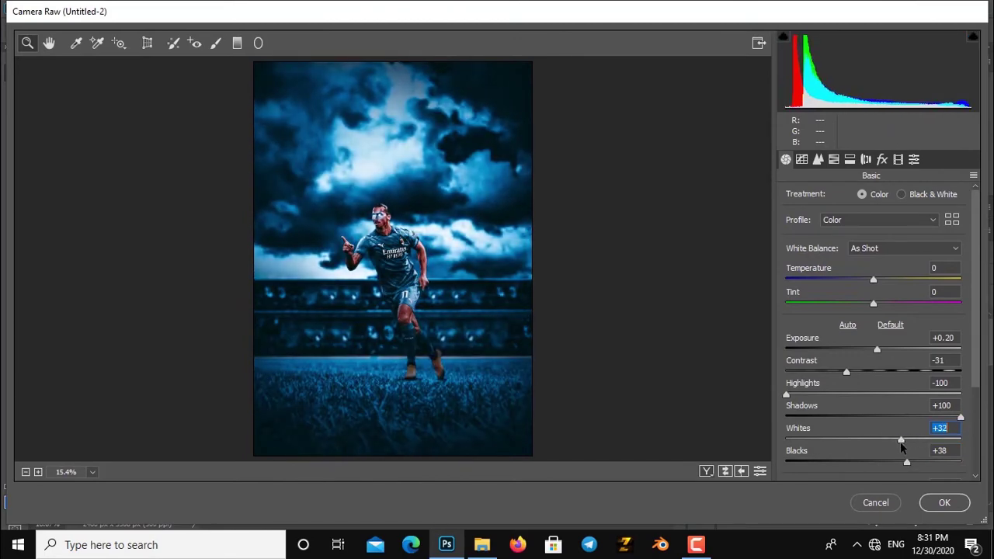
Step: Lower the Reds and Oranges HSL saturation, then apply the Camera Raw grade to Layer 11
left_click(848, 159)
left_click(834, 159)
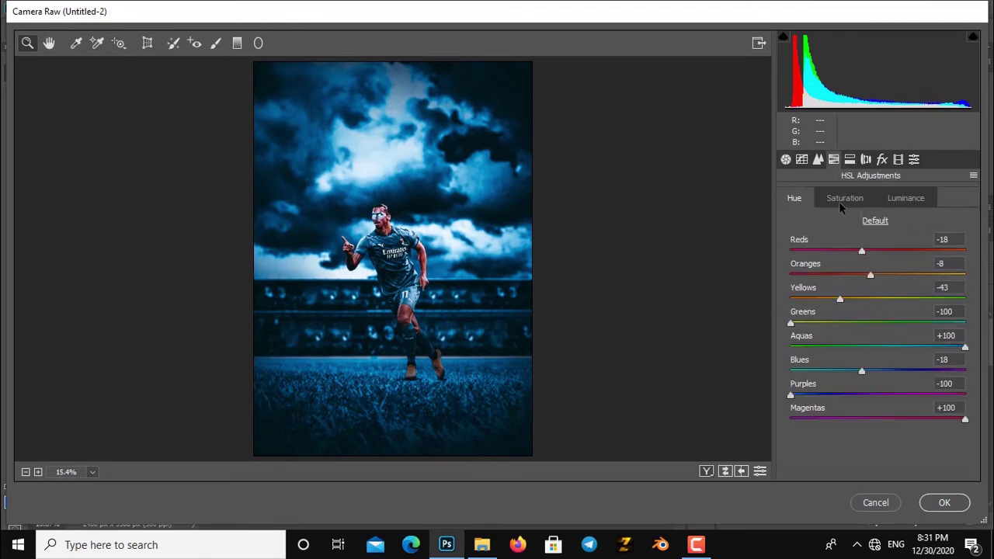
left_click(843, 199)
left_click(906, 199)
left_click(845, 198)
left_click_drag(920, 251, 869, 252)
left_click(364, 246)
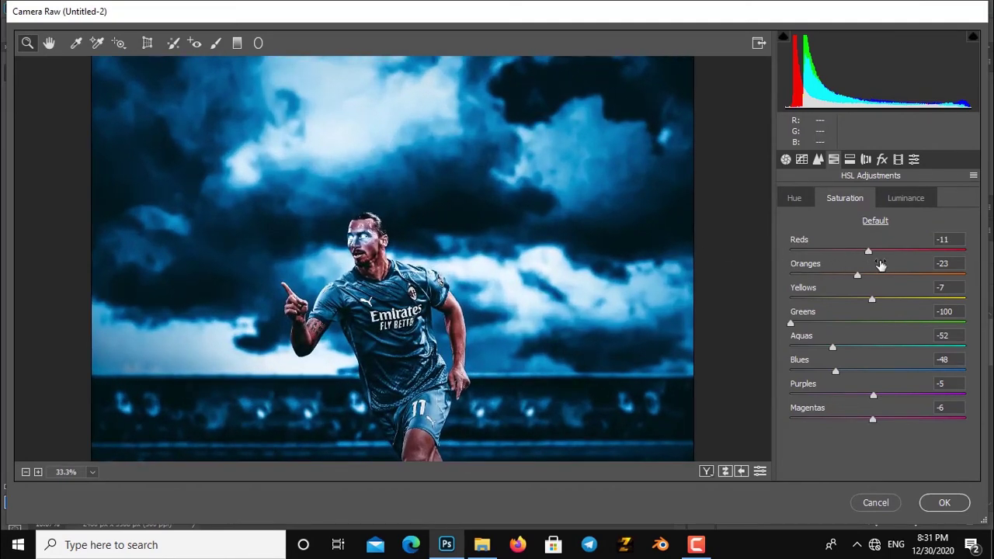
left_click_drag(863, 261, 852, 257)
right_click(339, 232)
left_click(385, 319)
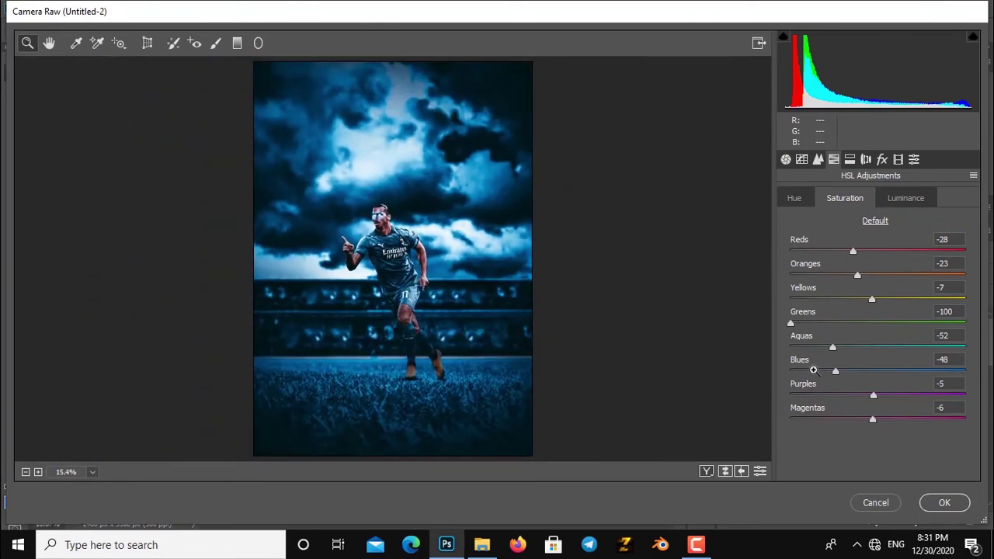
left_click(944, 503)
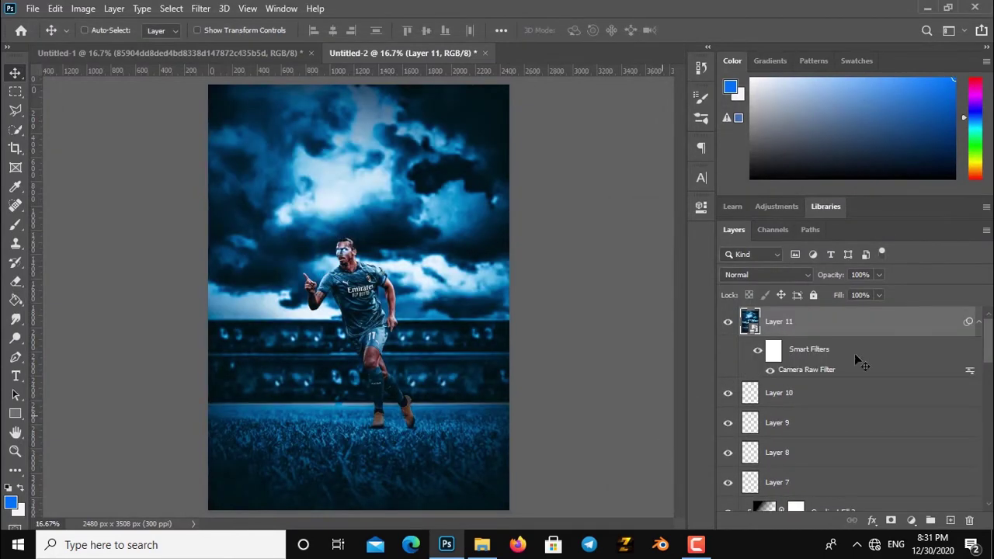
Step: Copy the merged flame image from Untitled-1 and paste it as Untitled-2's top layer
left_click(978, 321)
left_click(108, 51)
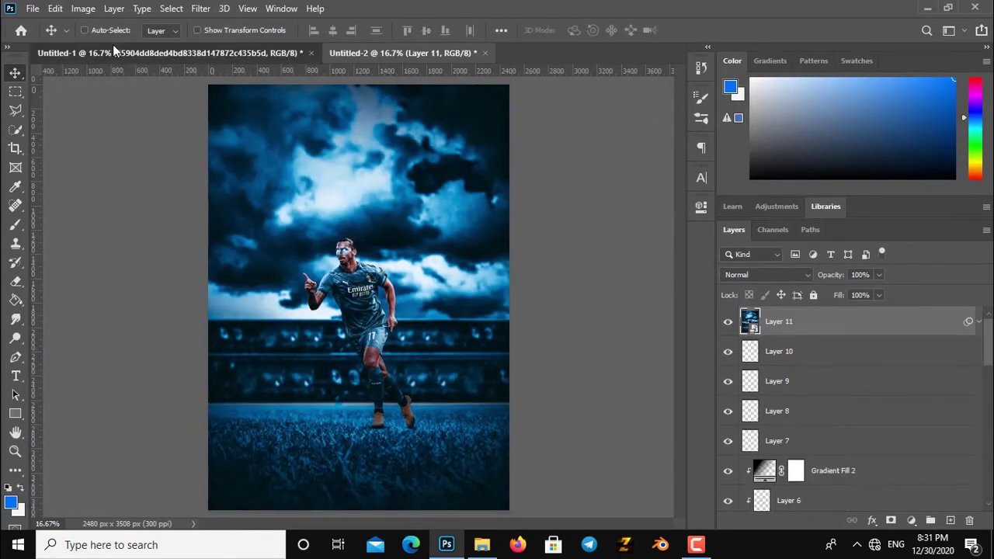
key("ctrl")
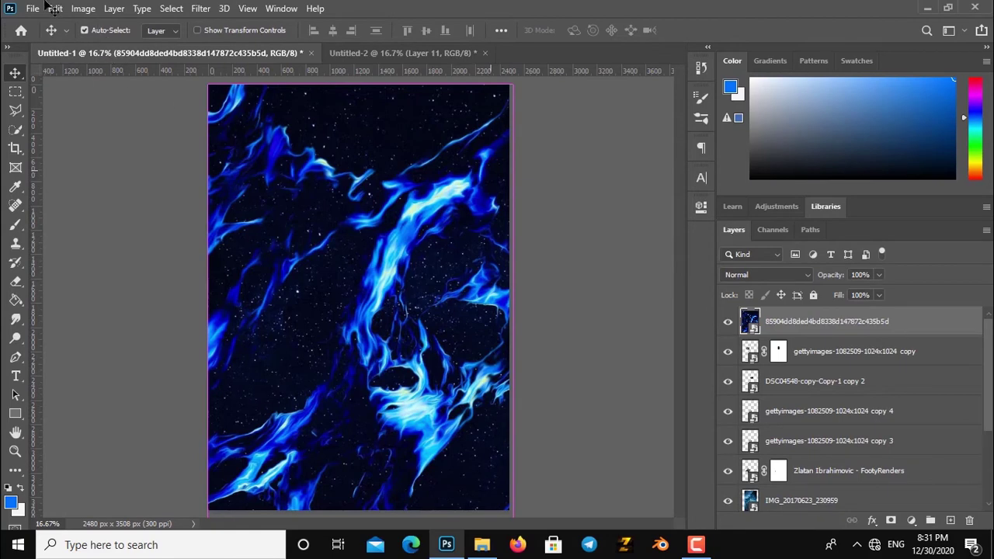
left_click(51, 8)
left_click(91, 119)
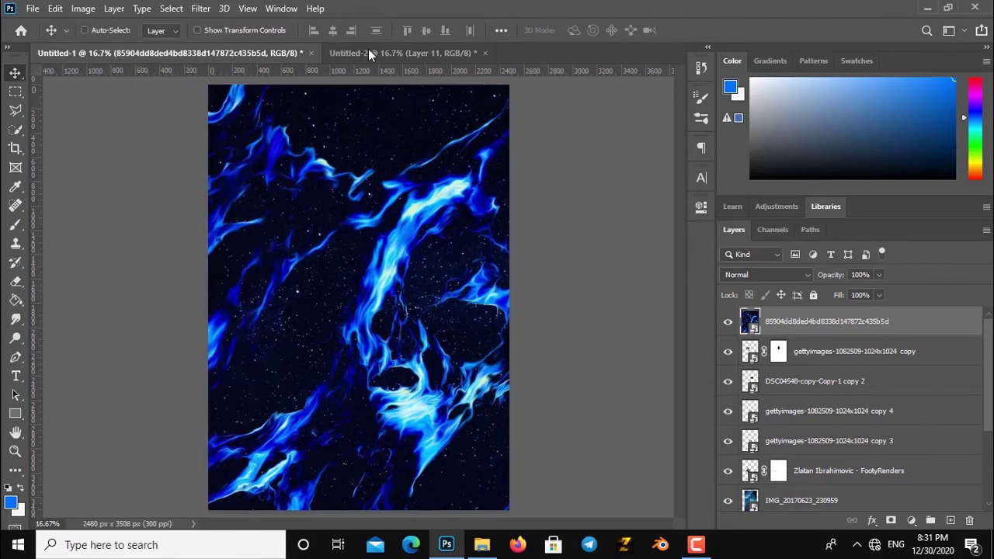
left_click(368, 51)
key("ctrl+v")
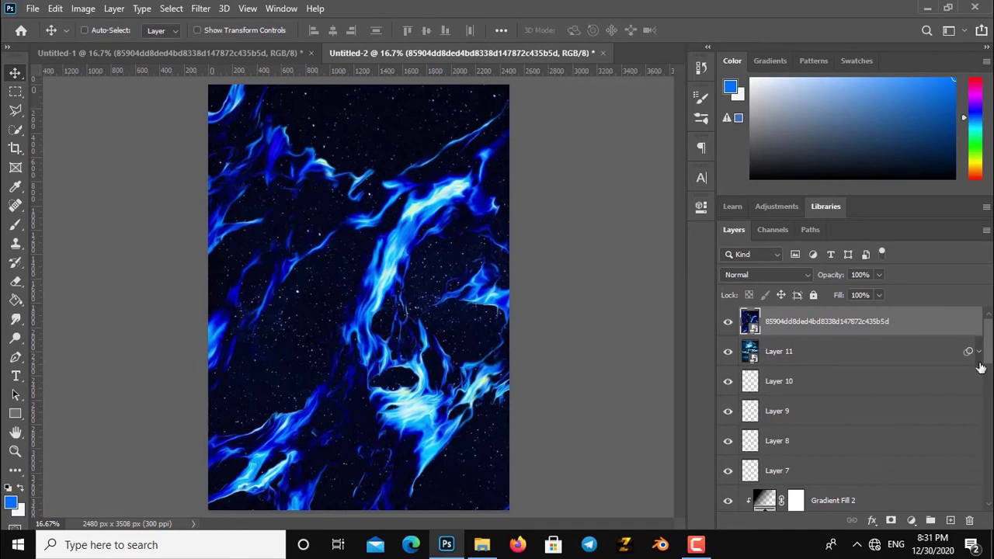
Step: Mask the flame layer, filling the mask black inside the player's outline
left_click(891, 521)
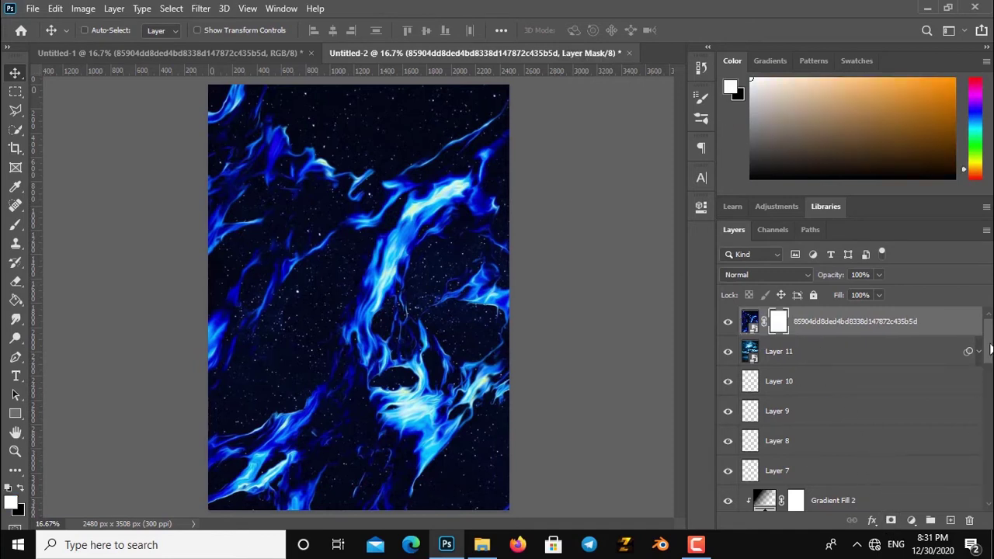
left_click_drag(990, 350, 989, 410)
left_click(757, 349, "ctrl")
scroll(973, 349, "up", 5)
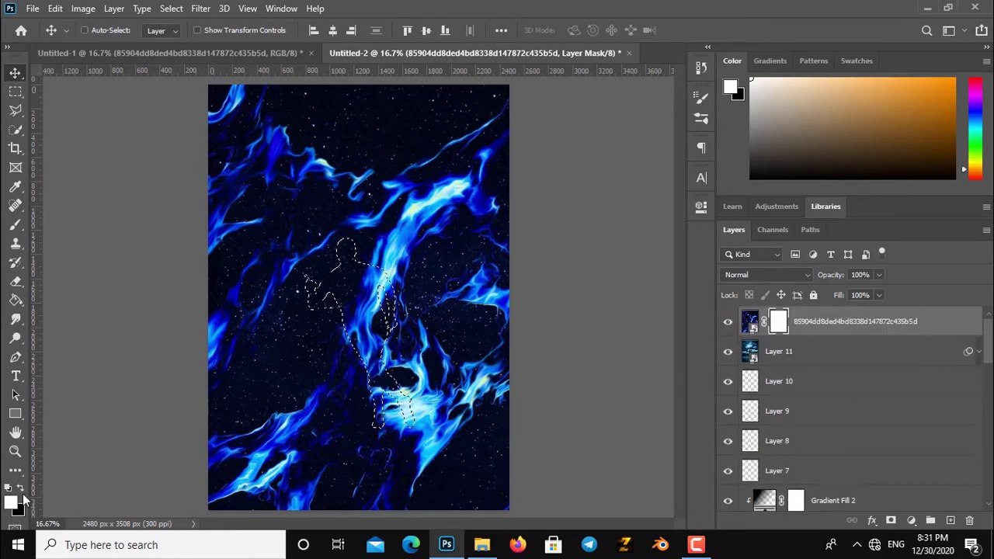
key("Delete")
left_click(16, 92)
key("ctrl+d")
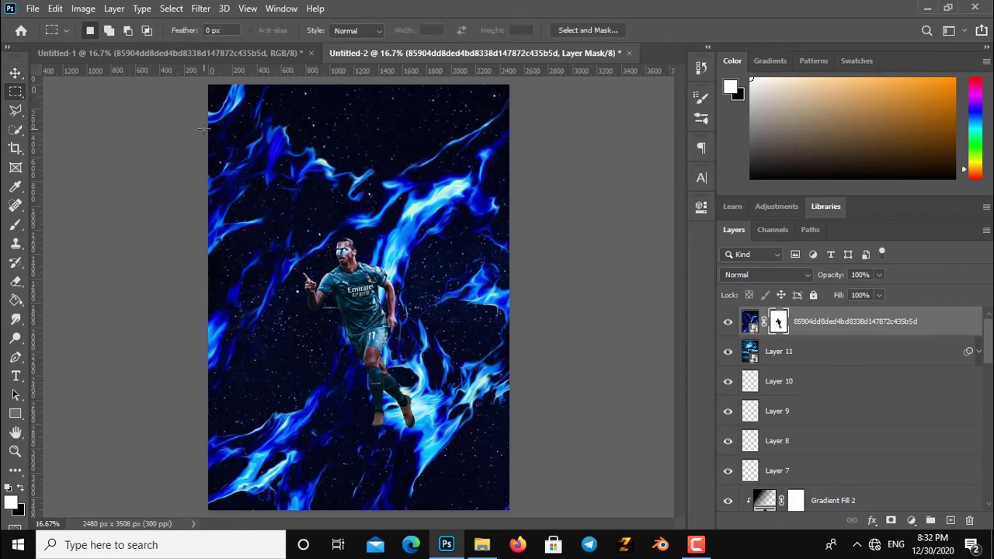
Step: Blend the flame layer in Linear Dodge (Add) and zoom in on the player
left_click(777, 274)
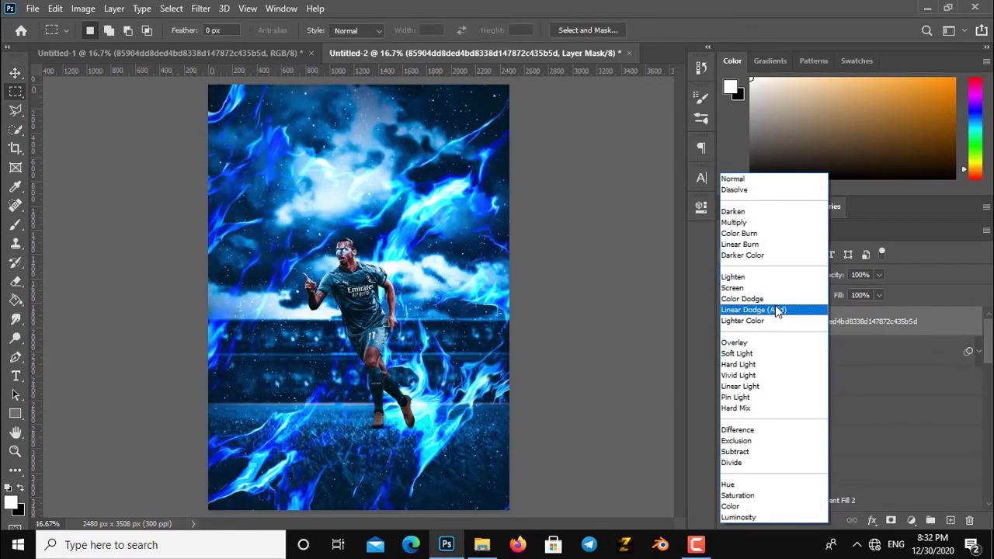
left_click(778, 311)
key("ctrl+plus")
key("ctrl+plus")
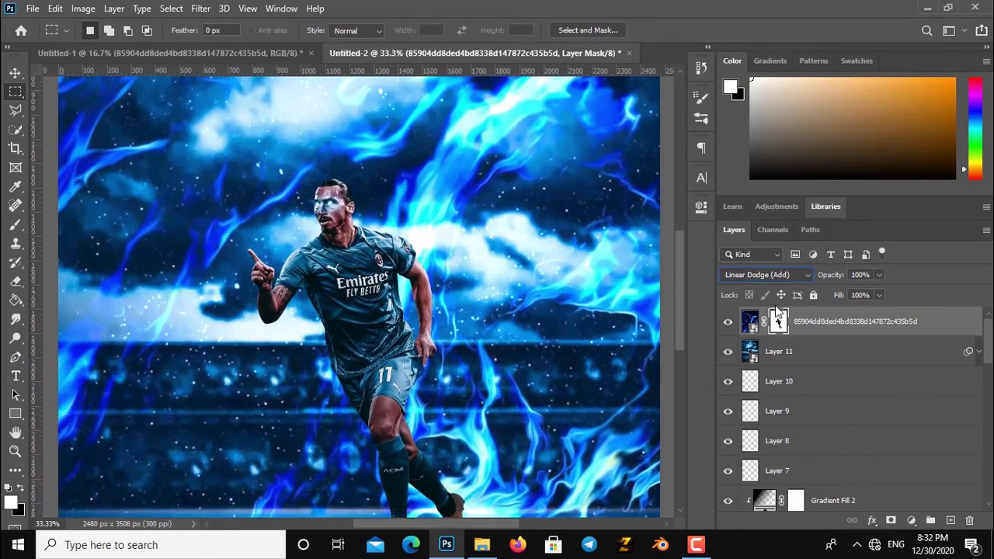
key("ctrl+plus")
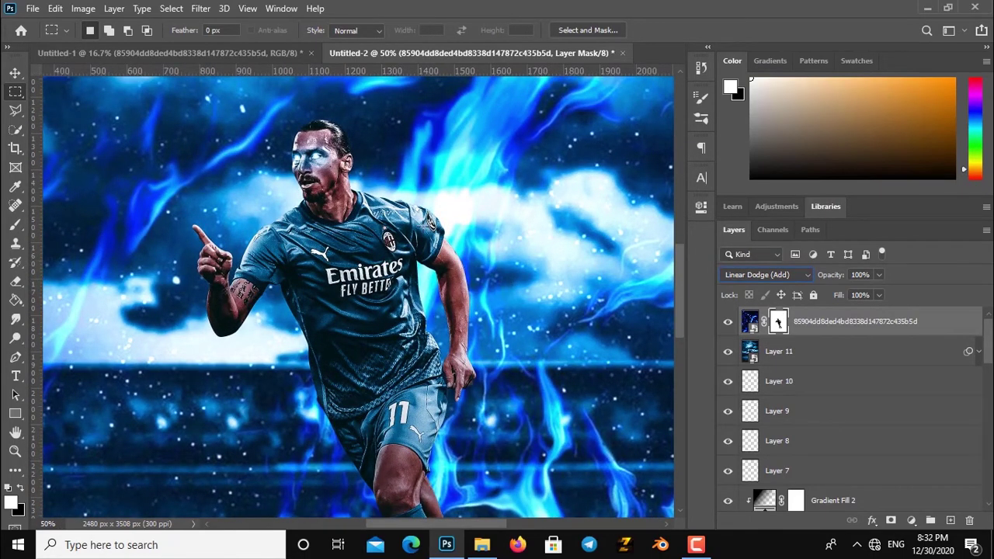
left_click(15, 224)
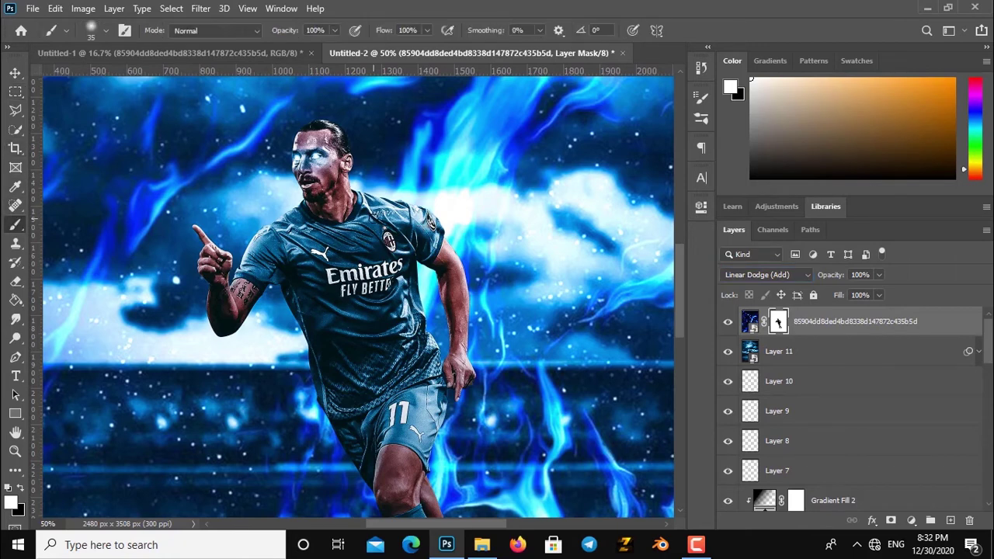
Step: Paint the flame mask with a 200 brush around the shoulder and boot, viewing the whole poster
key("bracketright")
key("bracketright")
key("bracketright")
key("bracketright")
key("bracketright")
key("bracketright")
left_click_drag(452, 211, 524, 235)
scroll(524, 234, "down", 2)
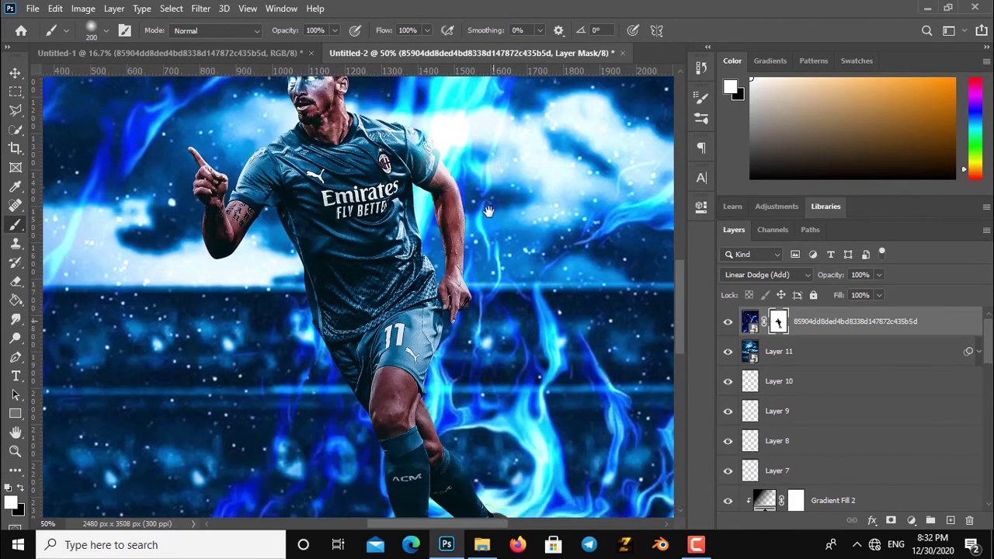
scroll(536, 311, "down", 2)
scroll(548, 373, "down", 1)
mouse_move(552, 386)
left_mouse_down()
mouse_move(540, 399)
mouse_move(549, 410)
mouse_move(544, 344)
mouse_move(510, 359)
mouse_move(522, 306)
mouse_move(491, 404)
mouse_move(523, 319)
mouse_move(505, 361)
mouse_move(560, 345)
left_mouse_up()
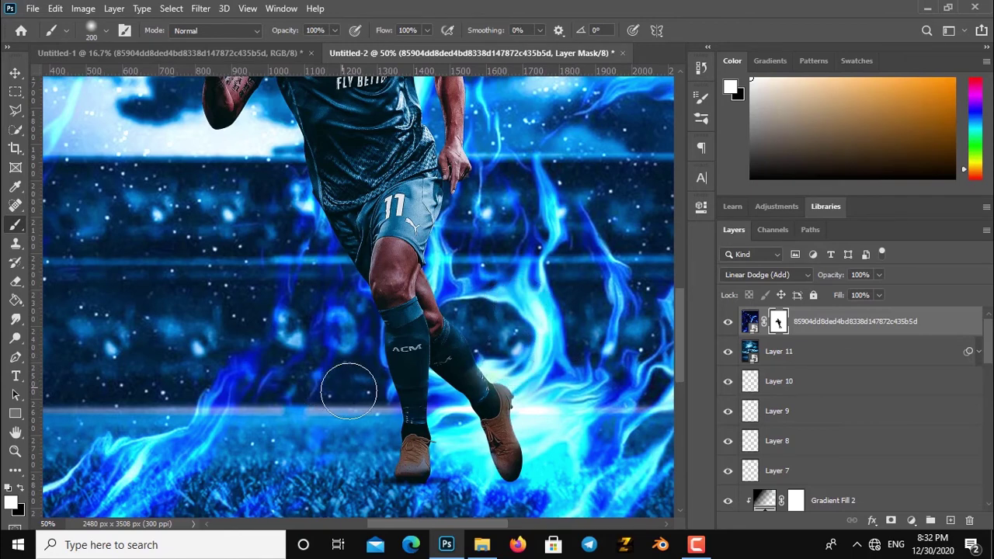
left_click_drag(329, 286, 347, 451)
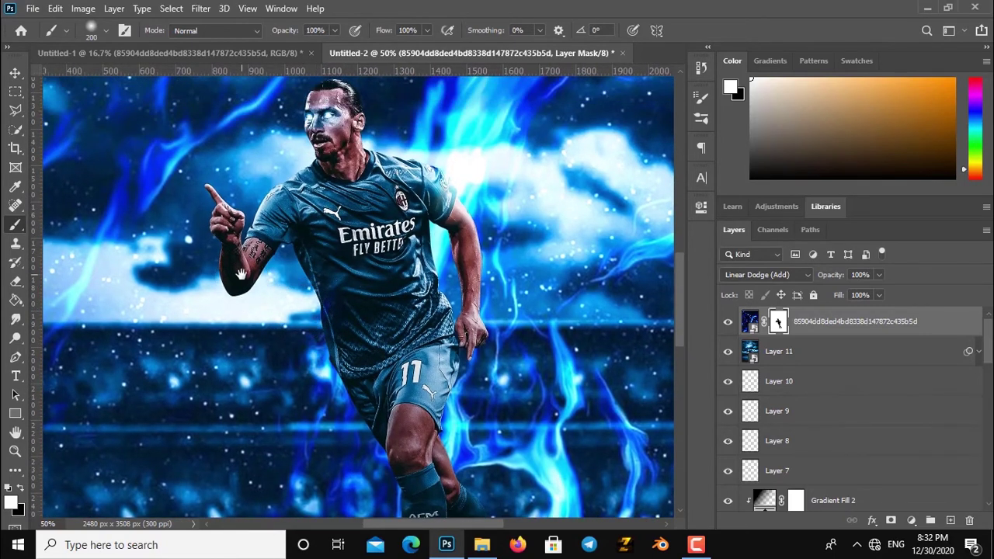
scroll(242, 303, "up", 2)
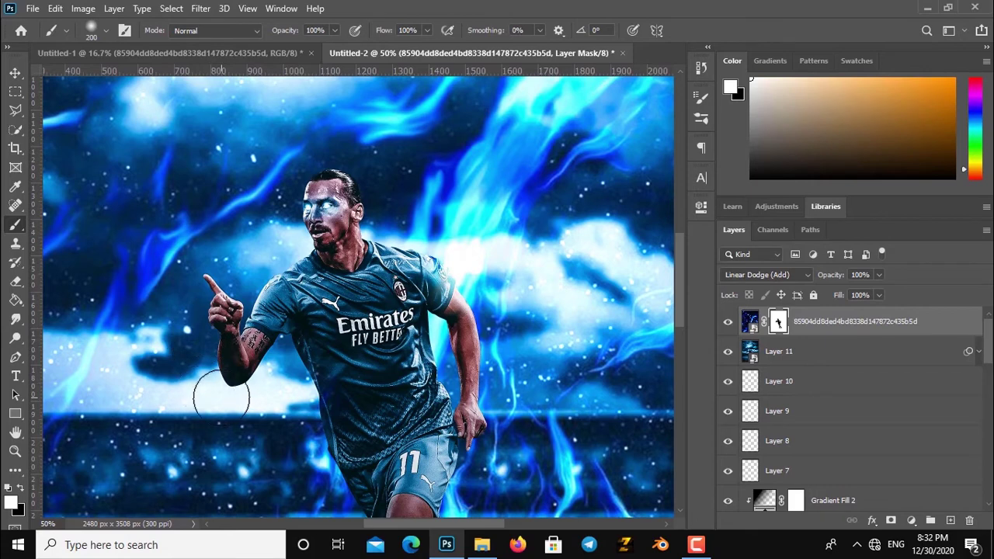
scroll(257, 450, "down", 3)
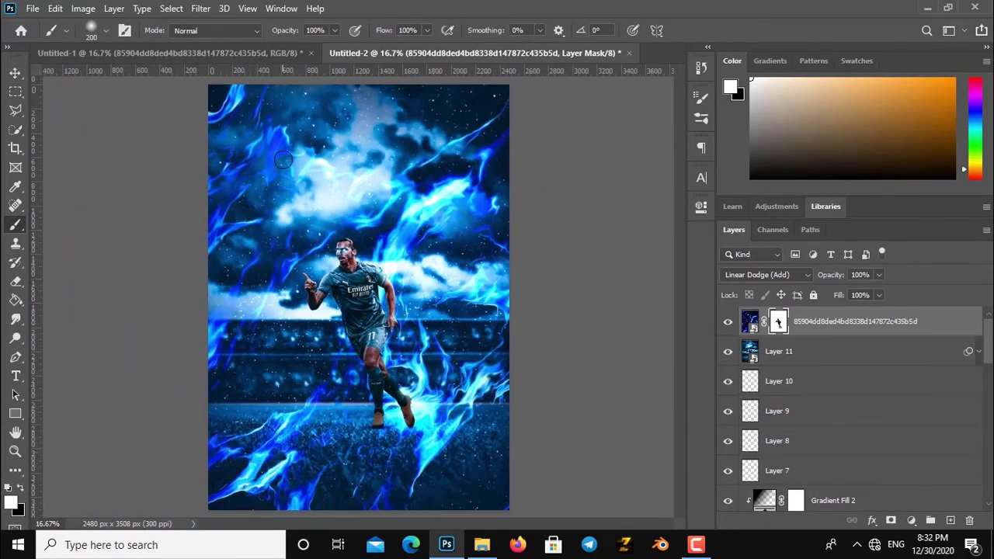
Step: Copy the IMG_20170623_230959 texture from Untitled-1 and paste it atop the footballer poster
left_click(290, 52)
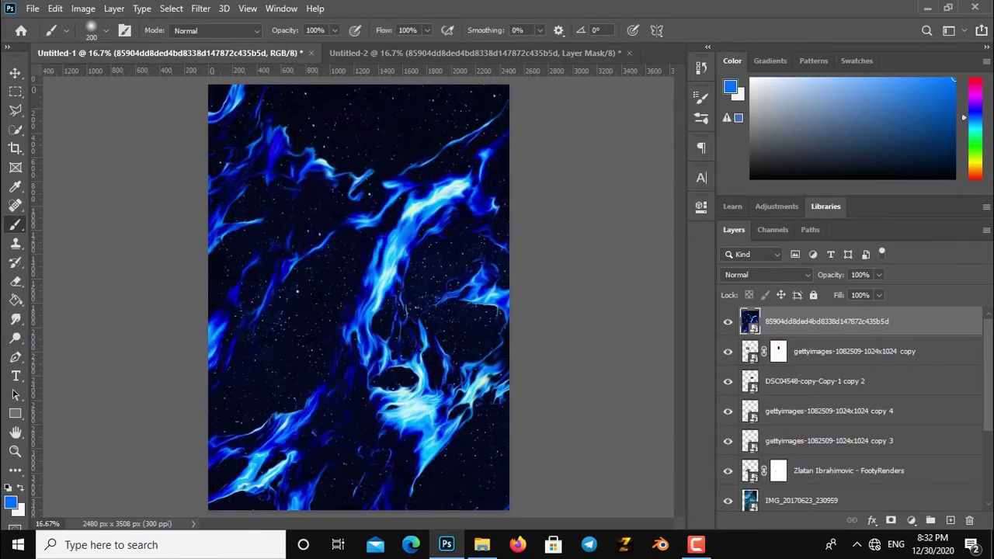
left_click(783, 506)
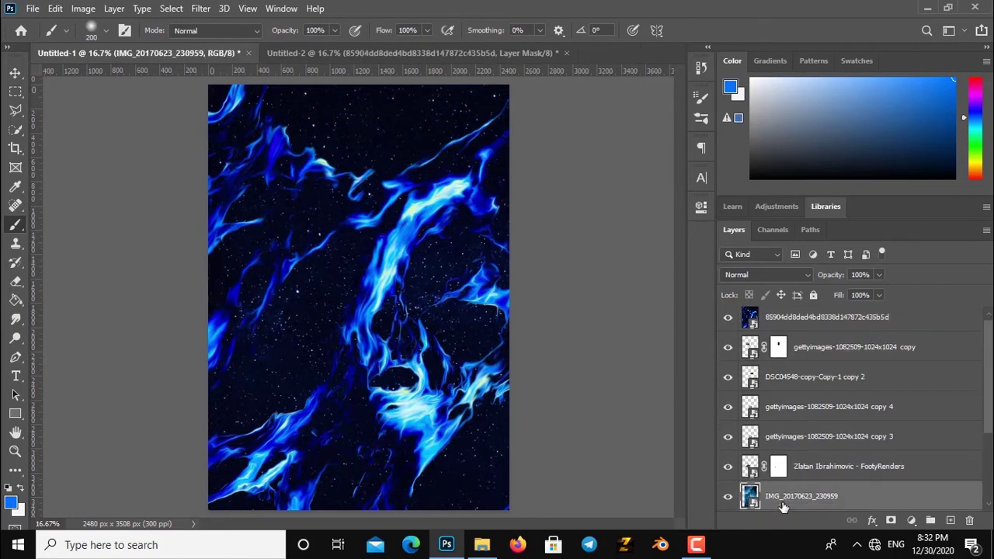
left_click(316, 62)
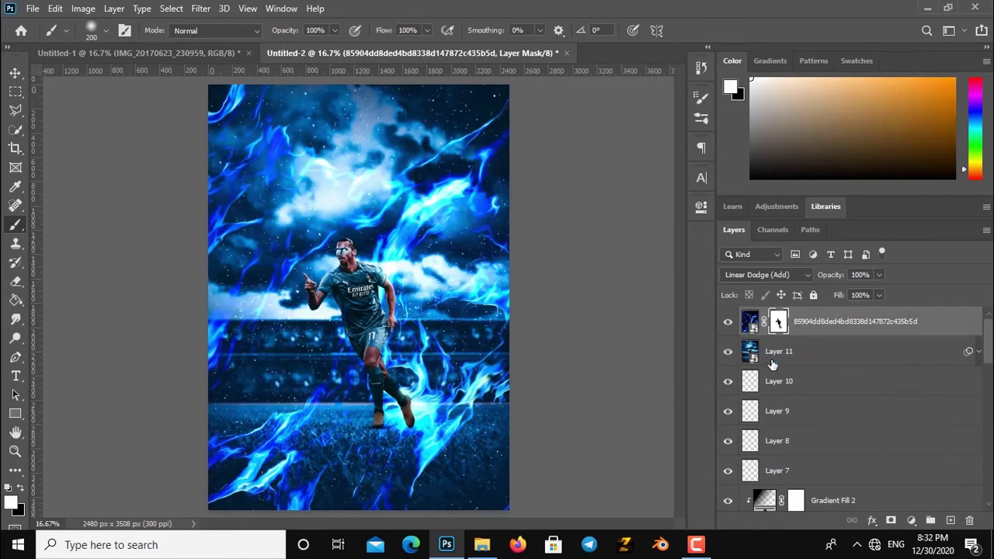
key("ctrl+v")
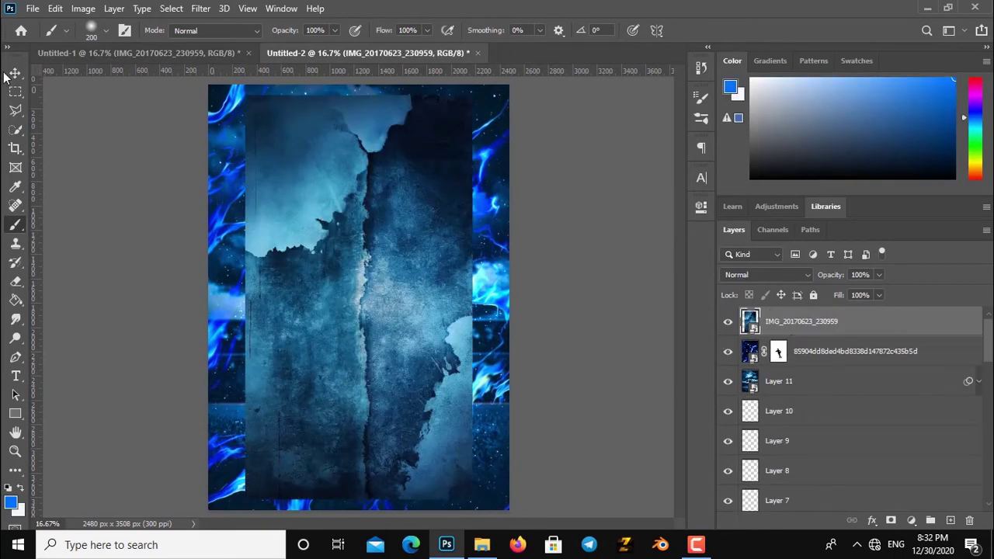
left_click(15, 73)
left_click(257, 34)
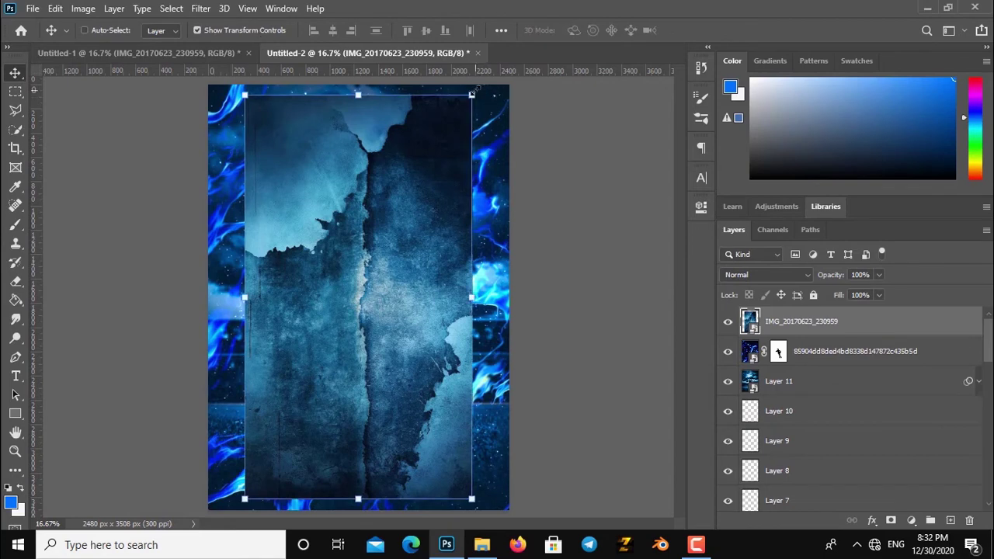
Step: Scale the texture to fill the canvas, move it below the top flame layer, and set Color Dodge
left_click_drag(473, 92, 599, 73)
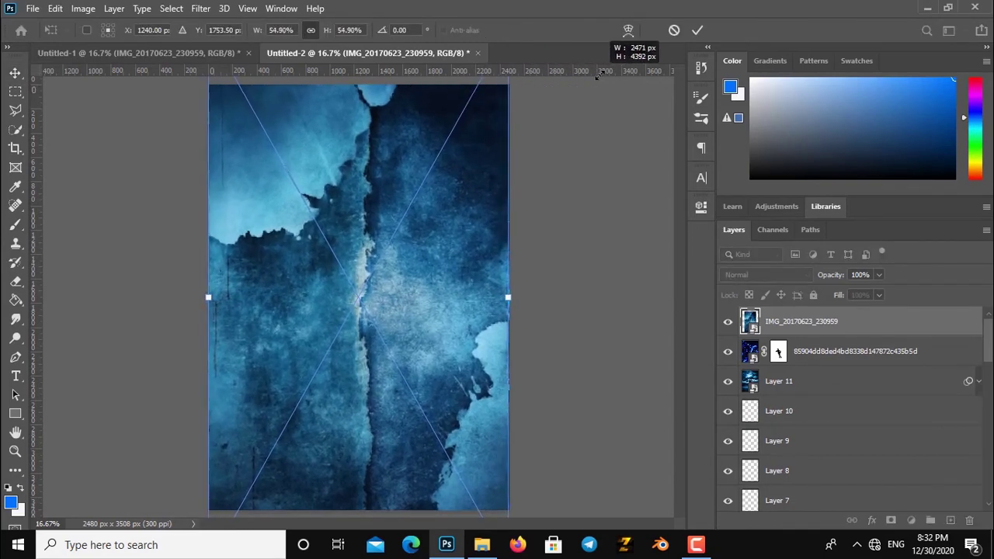
left_click(697, 30)
mouse_move(785, 326)
left_mouse_down()
mouse_move(783, 358)
mouse_move(781, 315)
left_mouse_up()
left_click(755, 278)
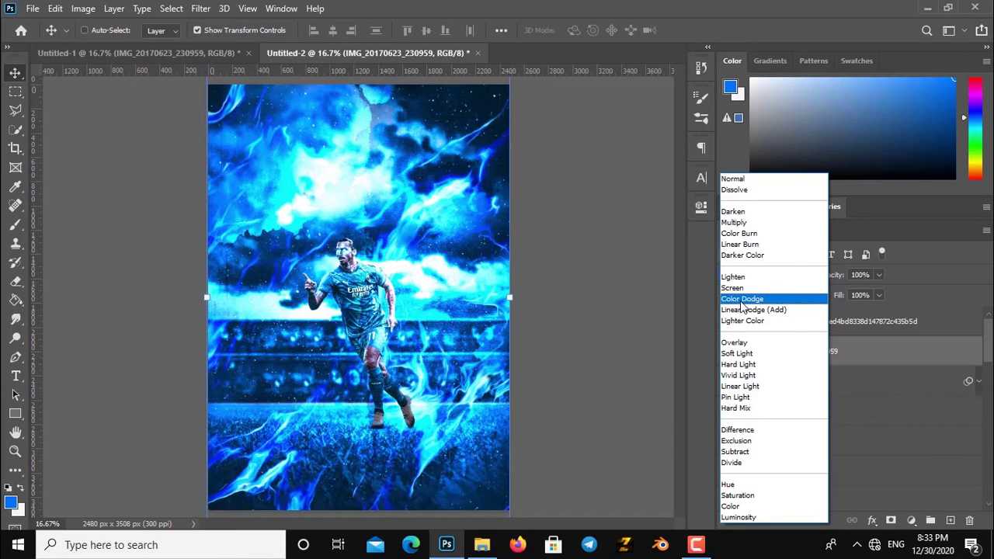
left_click(742, 302)
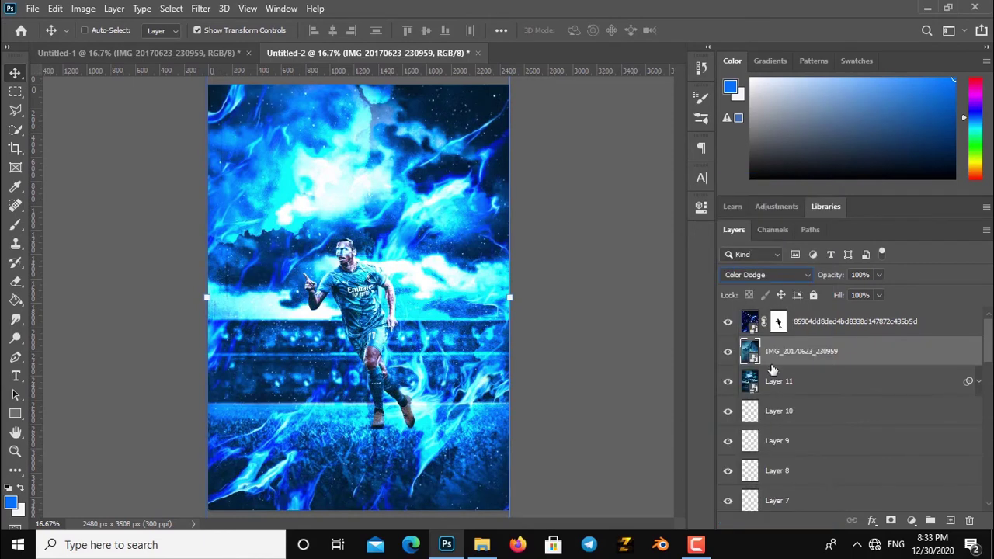
Step: Add a player-shaped layer mask to the texture layer
left_click(891, 520)
left_click_drag(988, 354, 988, 420)
left_click(751, 361, "ctrl")
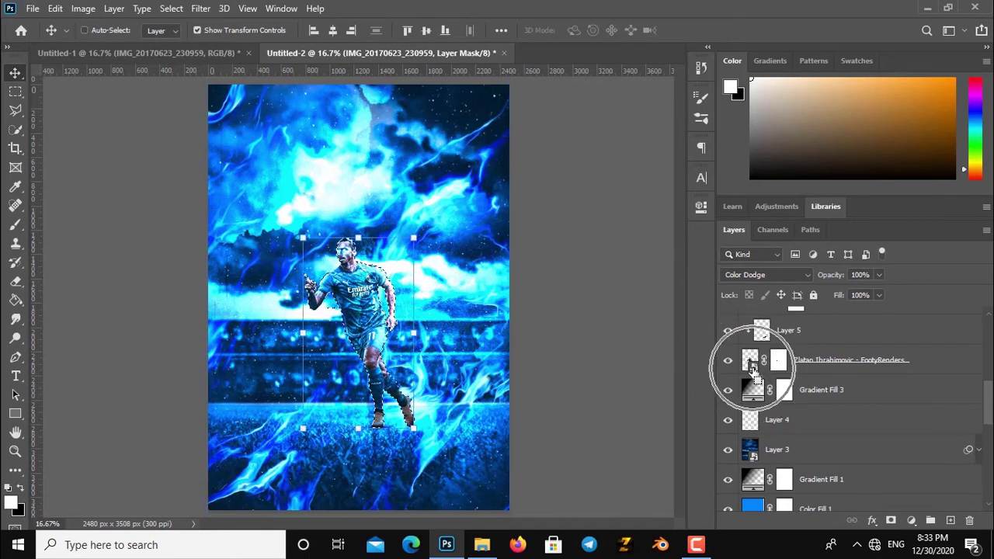
left_click(13, 97)
left_click(210, 114)
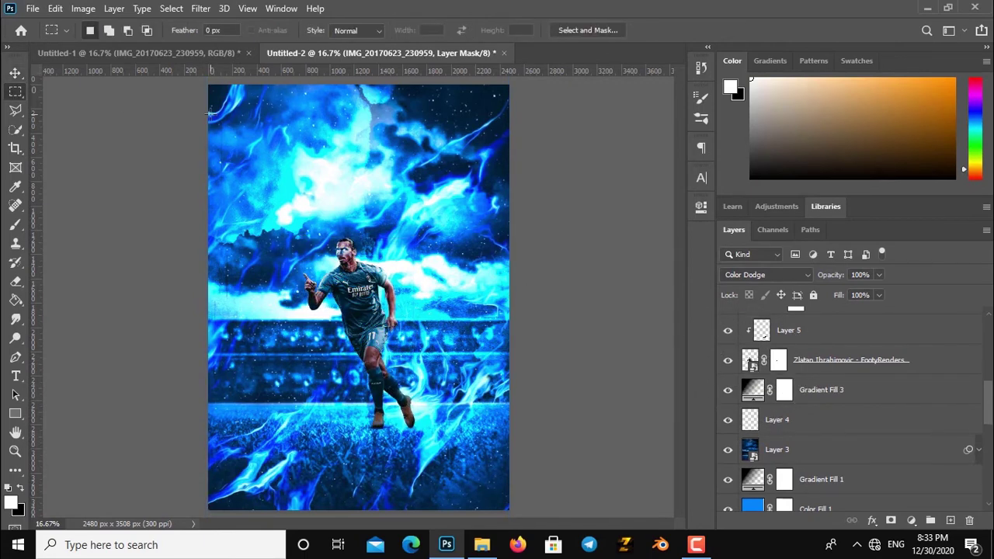
left_click_drag(990, 403, 988, 330)
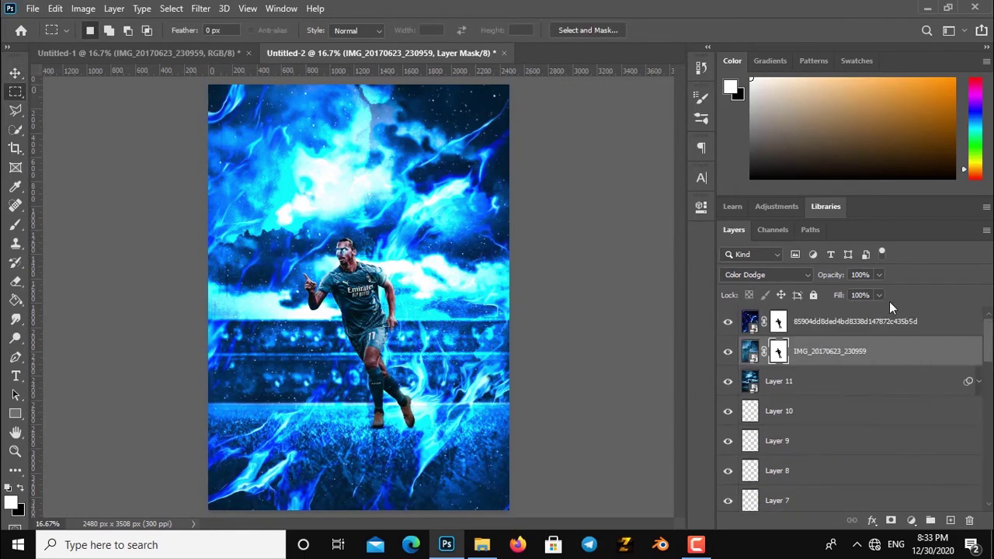
Step: Set the texture layer's opacity to 70%
left_click(854, 277)
type("0")
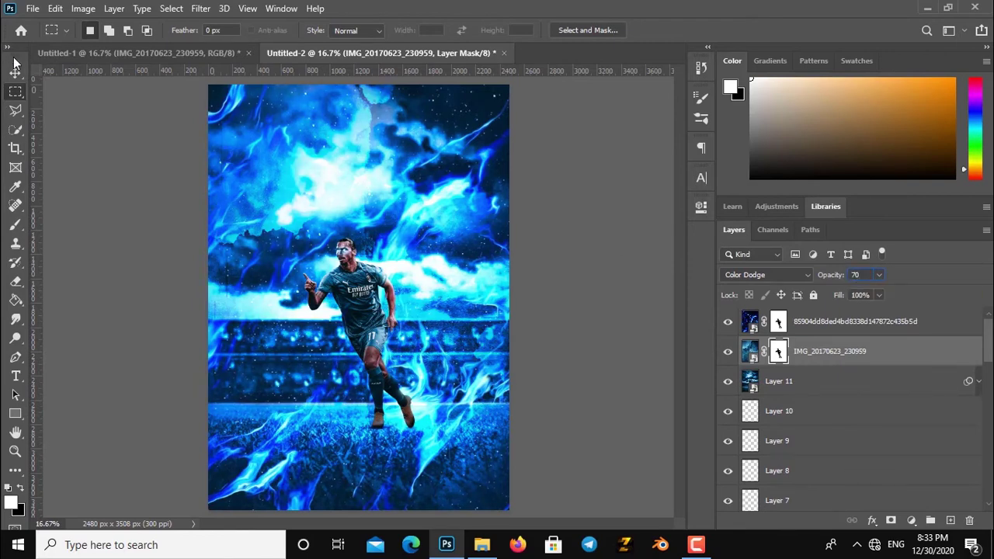
key("ctrl+t")
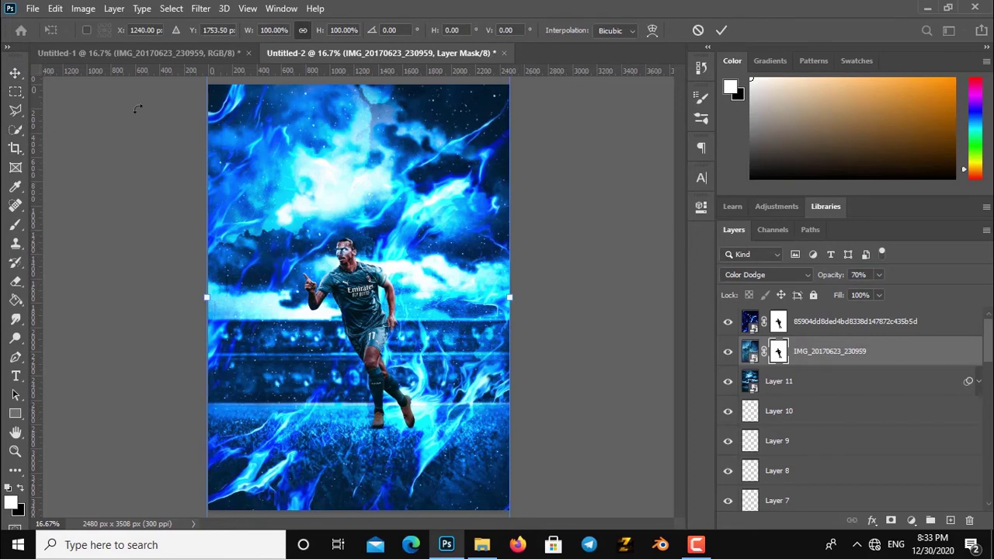
left_click(698, 31)
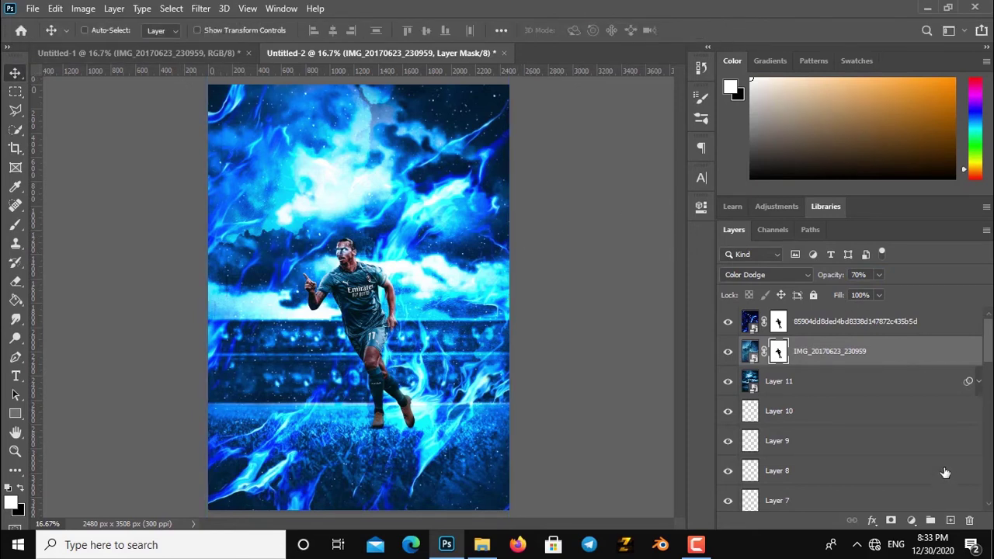
left_click(852, 314)
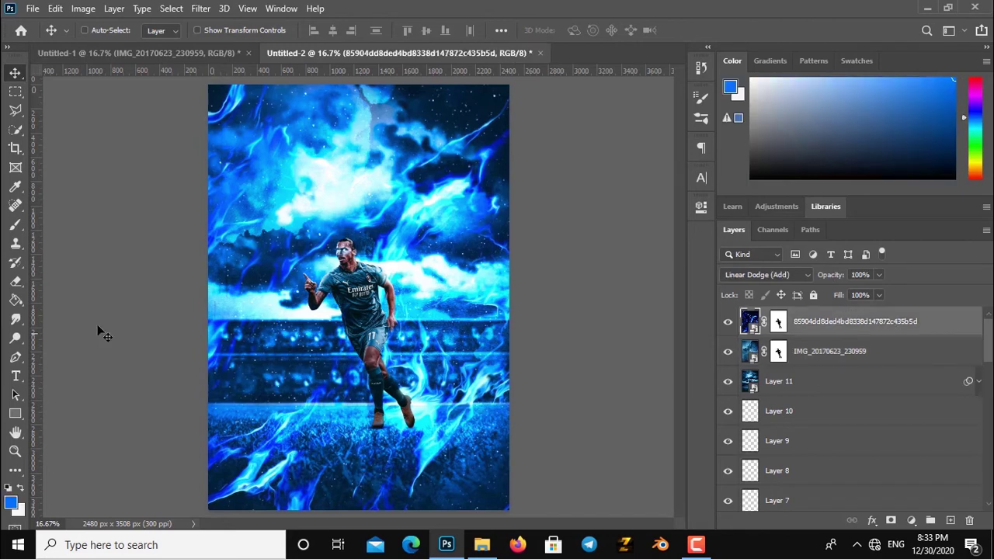
Step: Type the word 'zlatan' in a new text box near the poster top
left_click(16, 376)
left_click(334, 174)
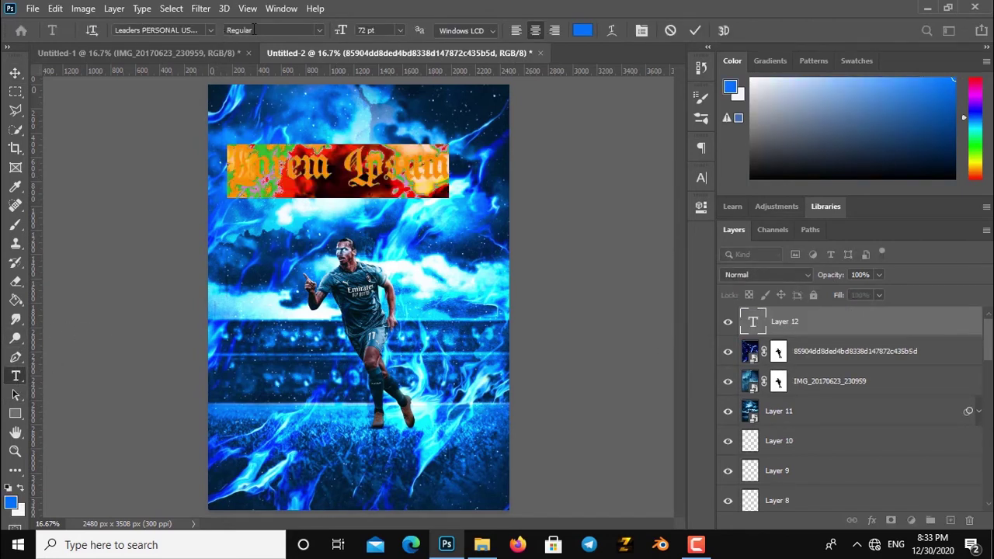
type("Zla")
key("BackSpace")
key("BackSpace")
type("lat")
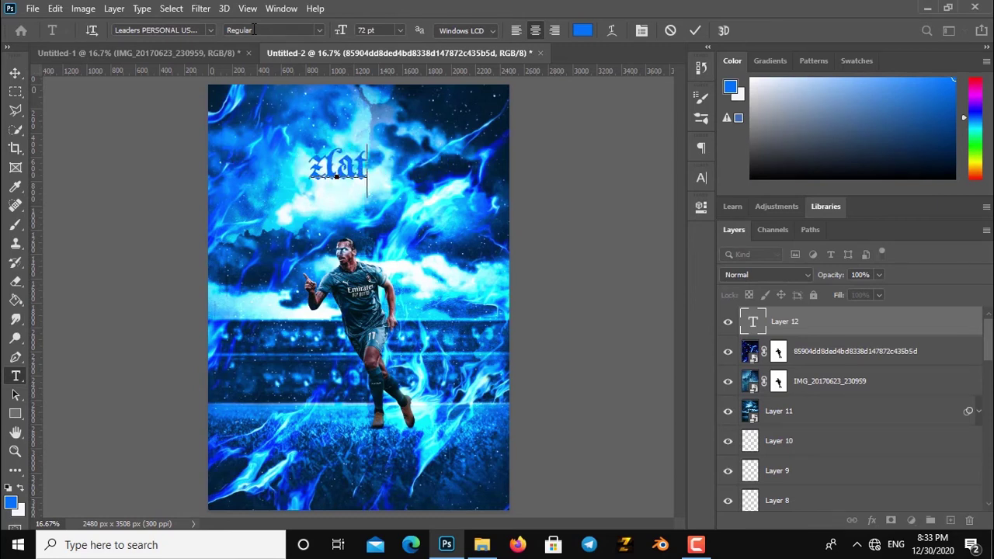
type("an")
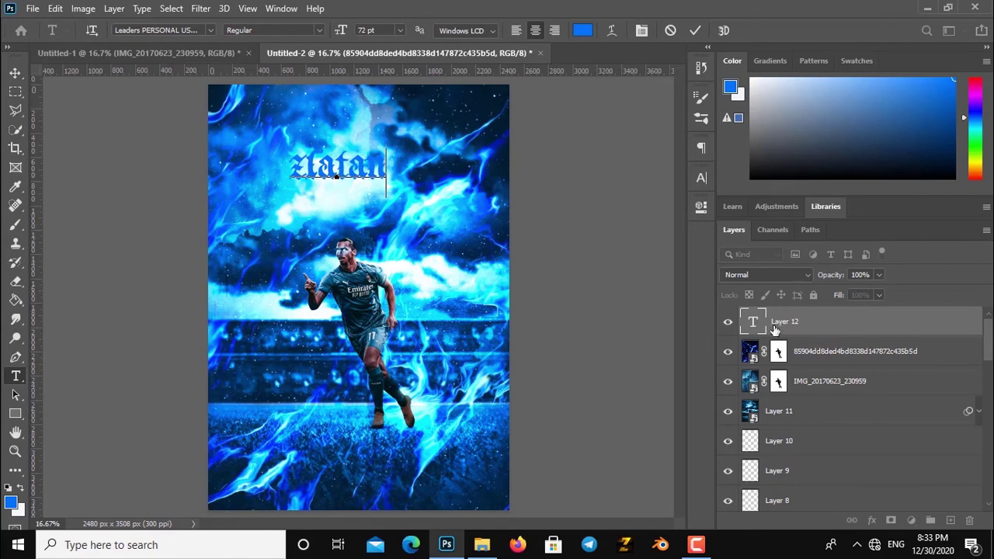
Step: Make the zlatan text white (#ffffff) at 100 pt
double_click(752, 321)
left_click(582, 31)
type("ffffff")
left_click(888, 158)
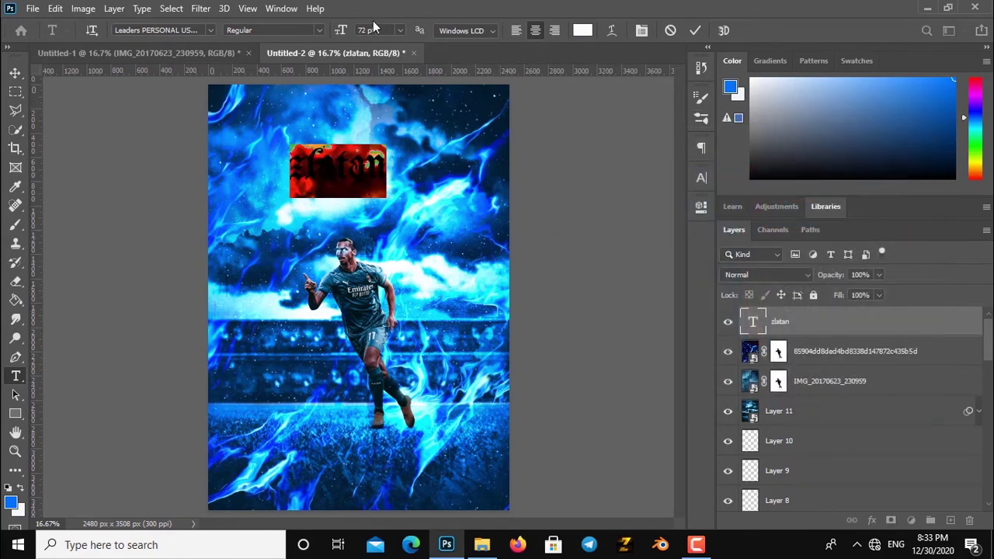
left_click(399, 30)
left_click(381, 216)
type("100")
key("Return")
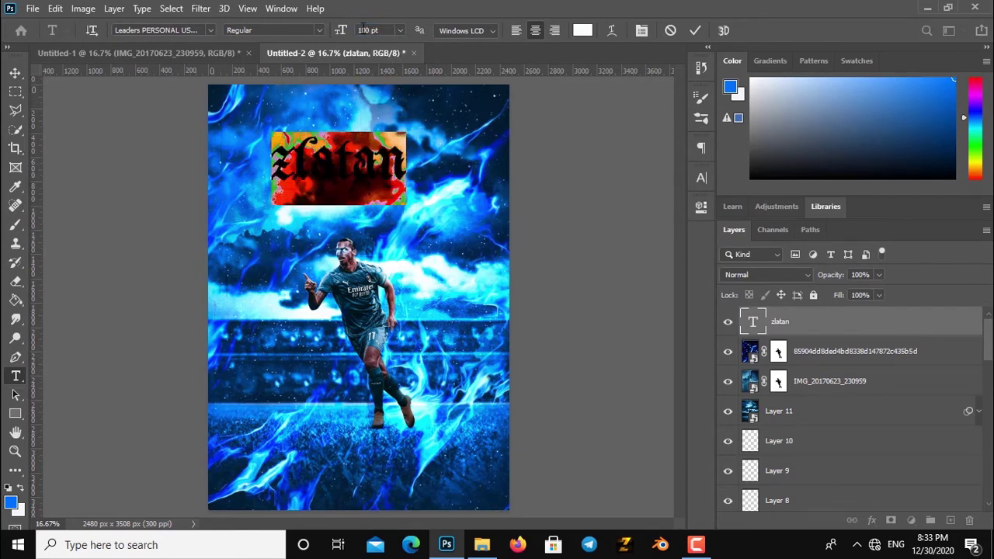
left_click(695, 31)
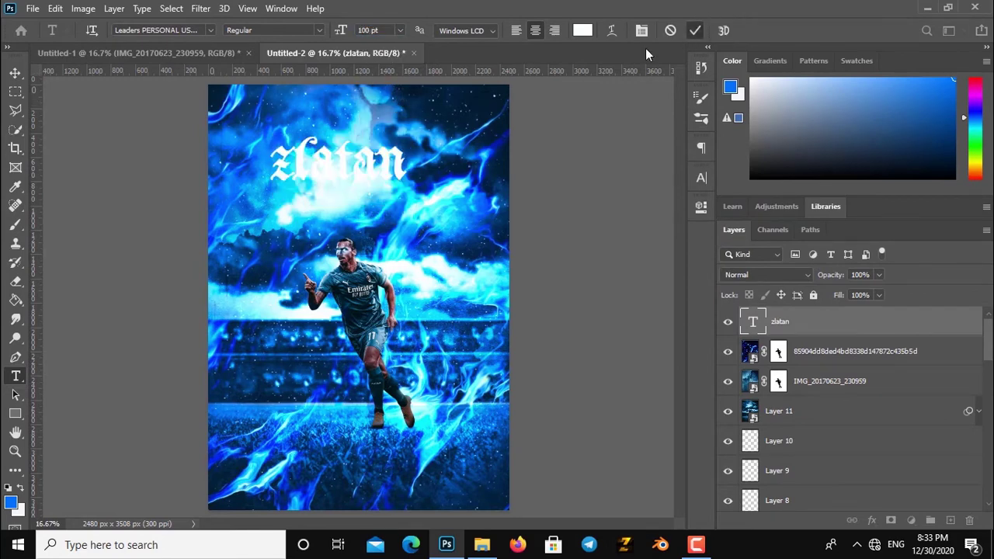
Step: Centre the zlatan text horizontally on the canvas and raise it toward the top
left_click(16, 92)
left_click_drag(194, 86, 508, 403)
left_click_drag(574, 525, 622, 518)
key("v")
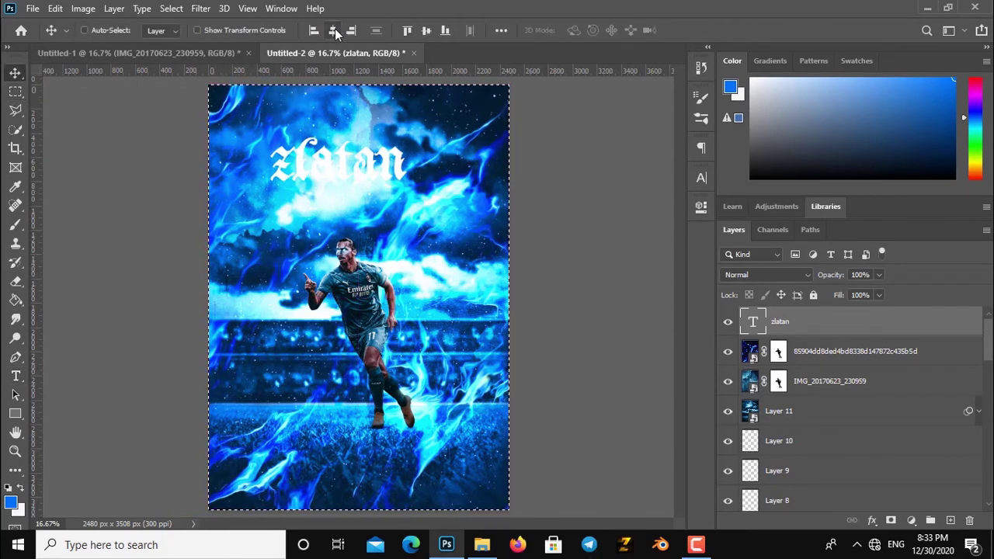
left_click(334, 30)
key("ctrl+d")
left_click(16, 92)
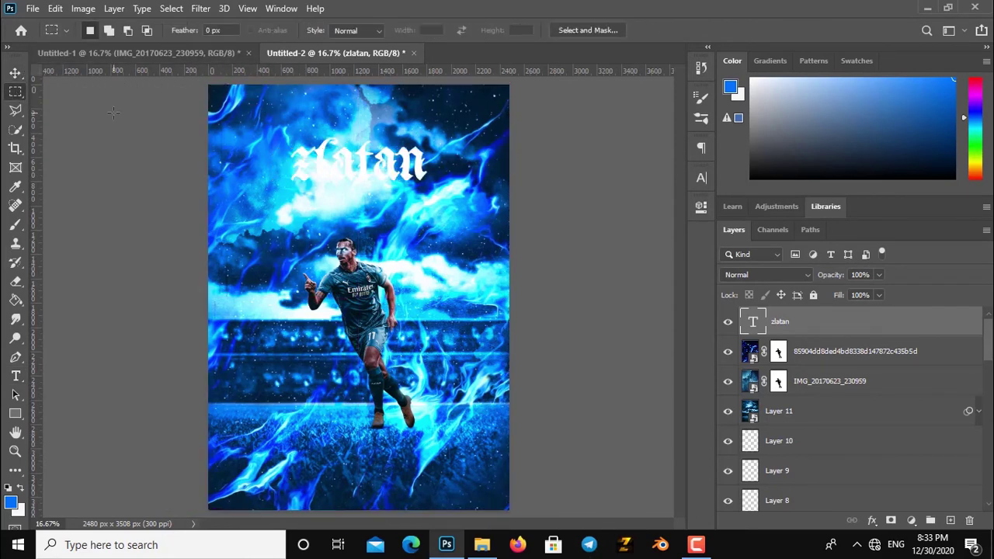
left_click(16, 72)
left_click_drag(389, 171, 389, 144)
left_click(769, 276)
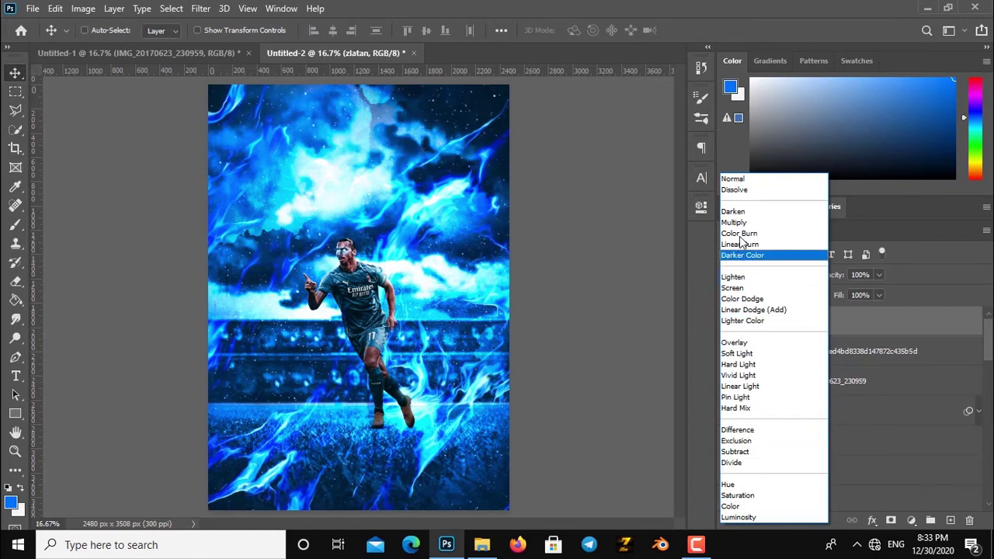
left_click(750, 342)
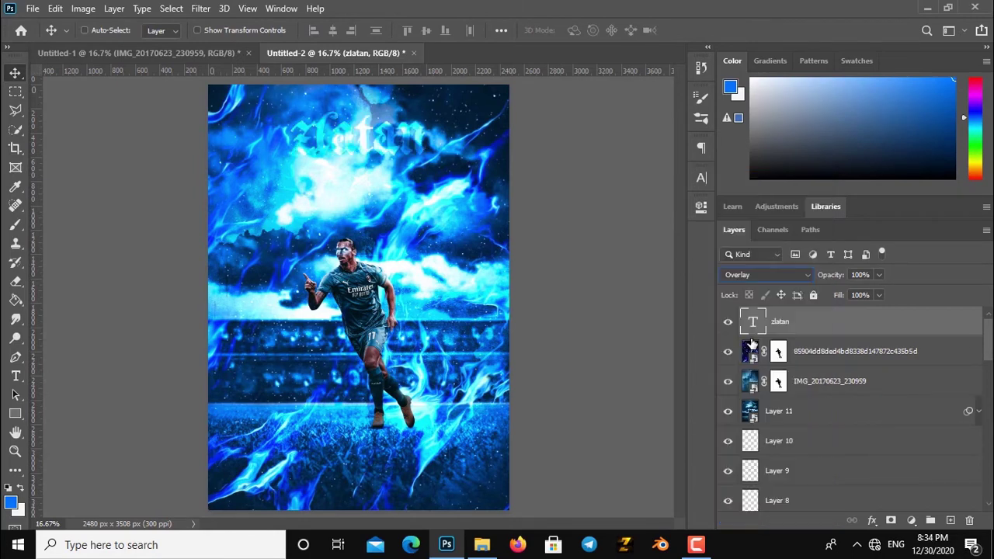
key("ctrl+j")
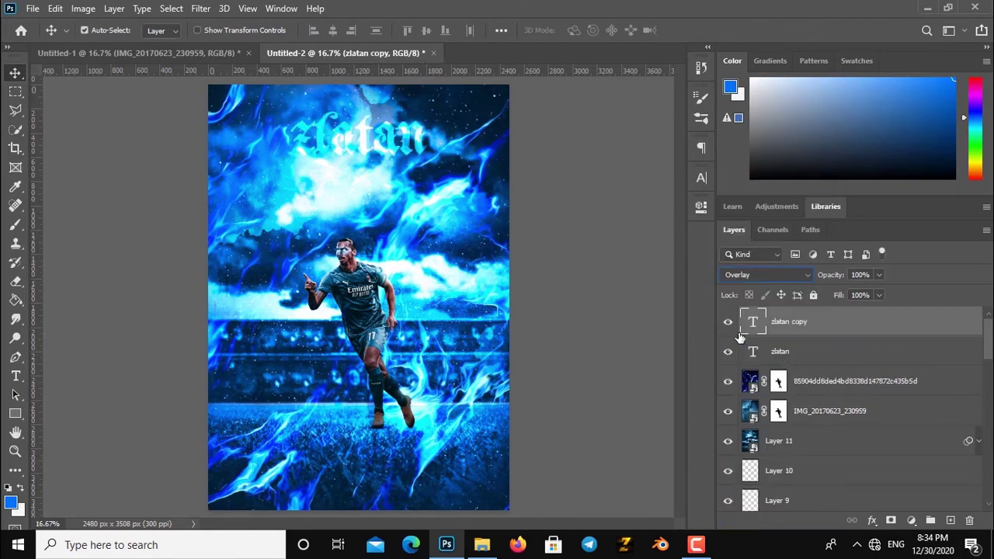
key("ctrl+plus")
key("ctrl+plus")
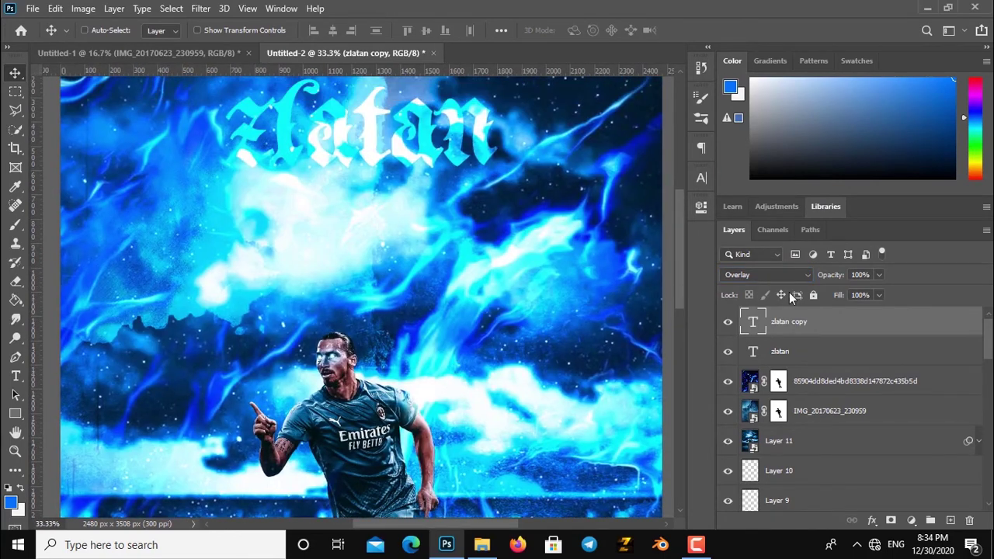
left_click(774, 272)
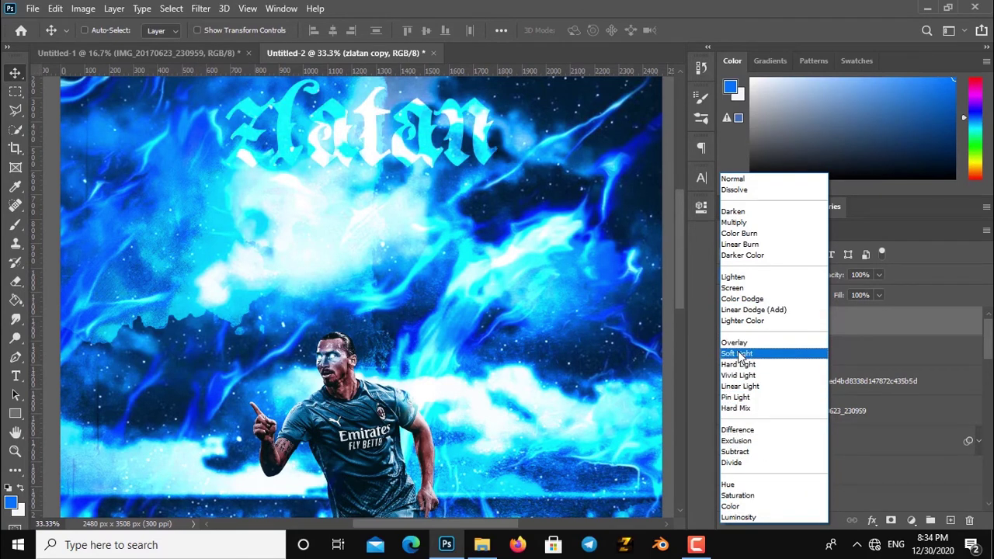
left_click(736, 344)
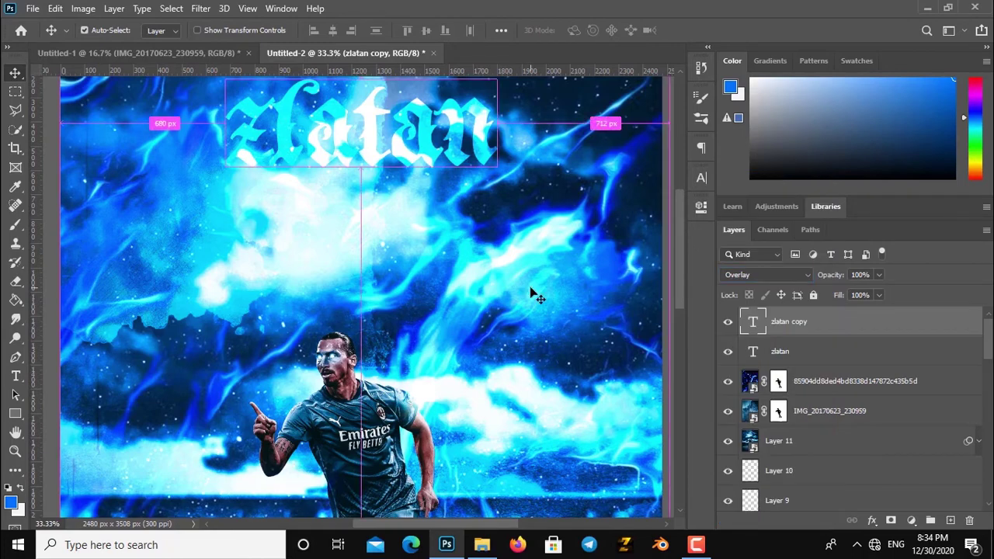
key("ctrl+minus")
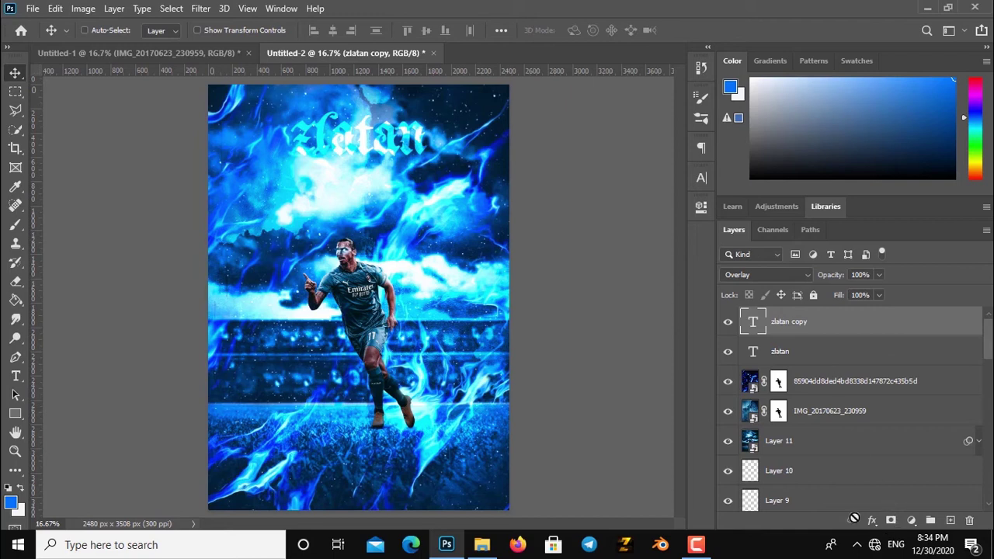
Step: Stamp the visible layers into a merged smart object and open it in Camera Raw
left_click(696, 545)
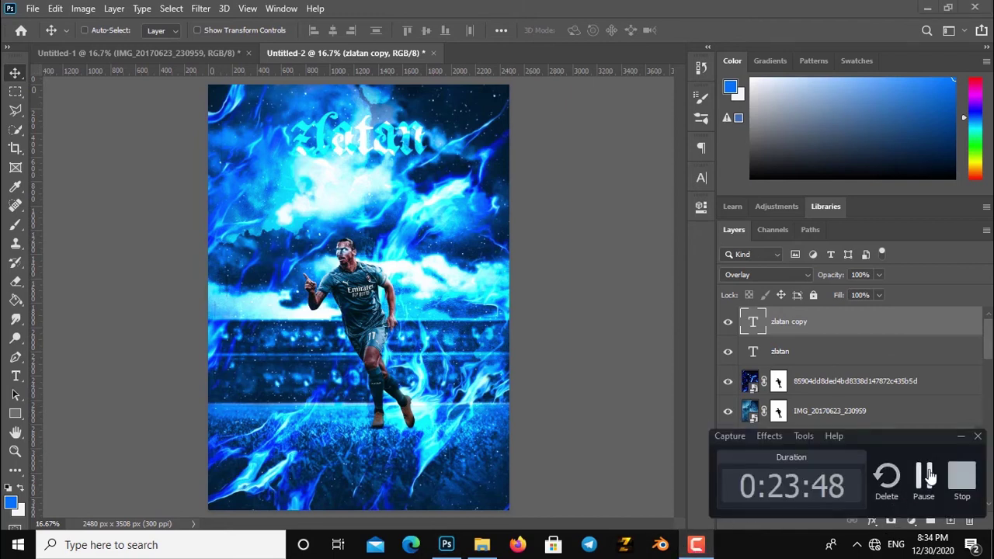
left_click(930, 475)
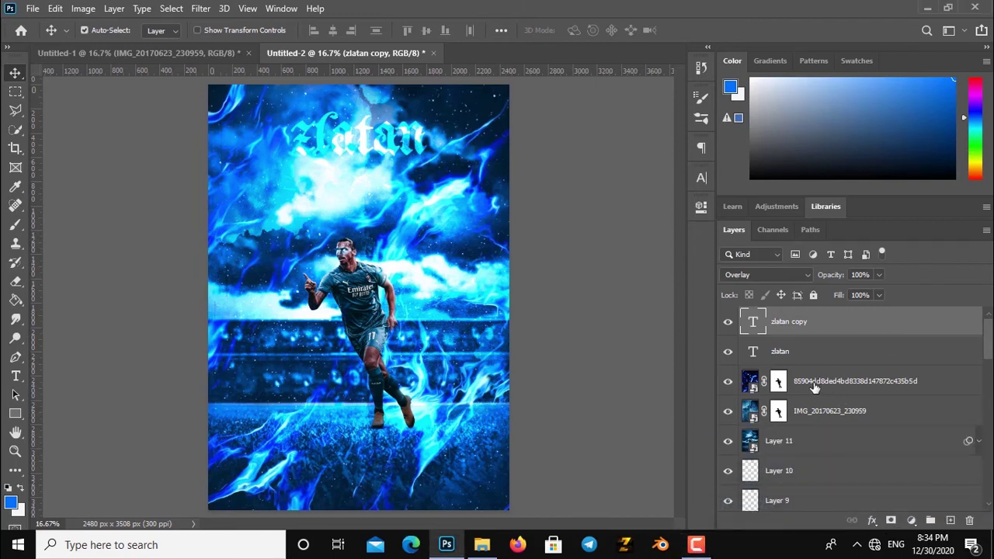
right_click(804, 326)
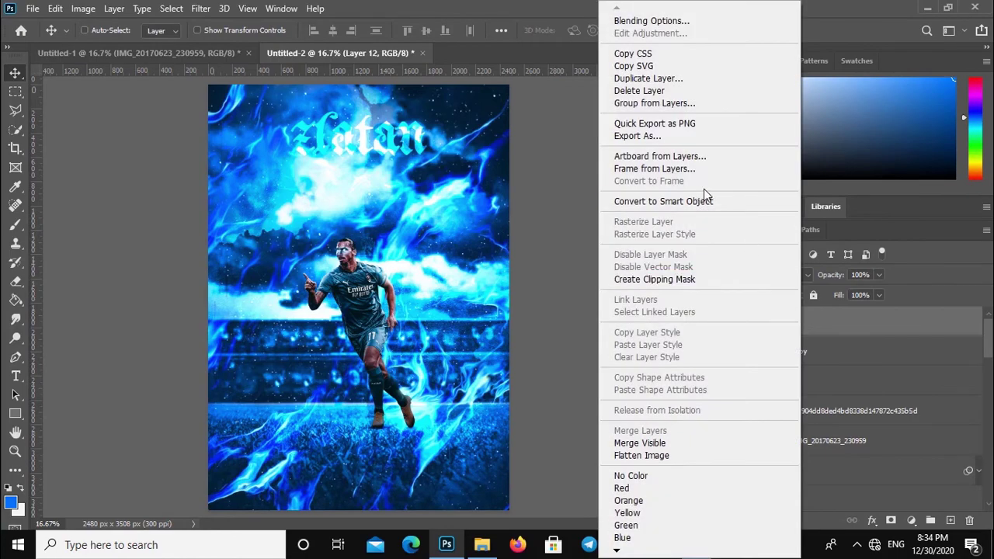
left_click(705, 200)
left_click(221, 9)
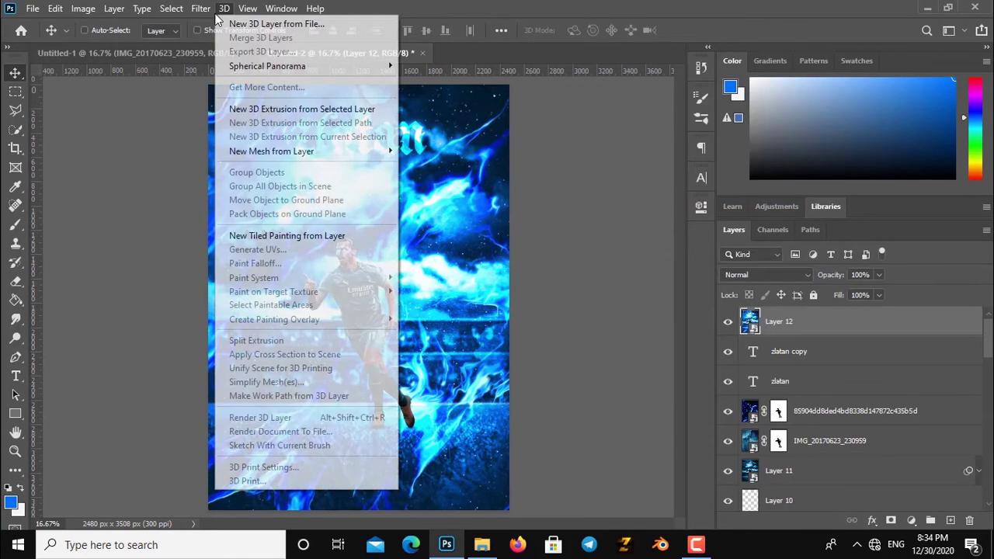
left_click(233, 94)
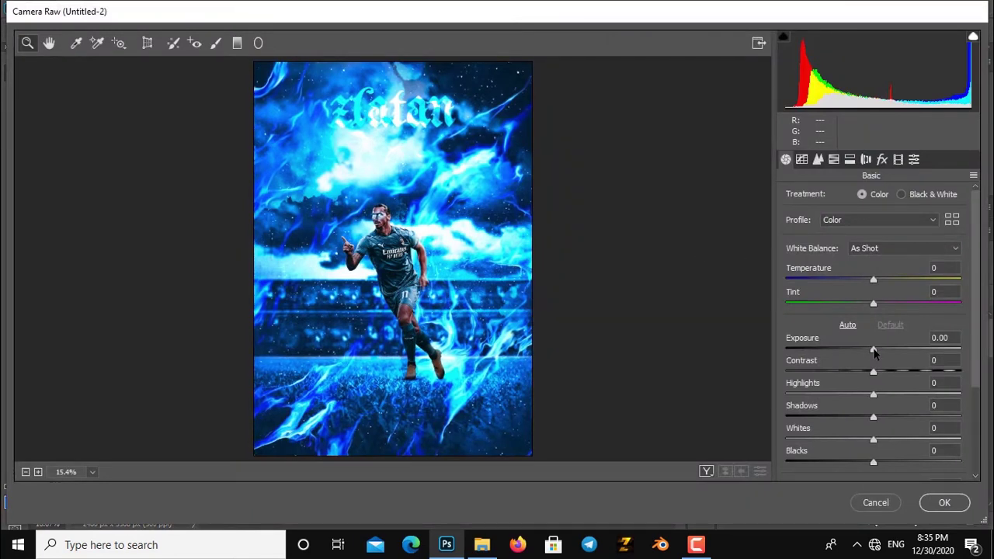
Step: Raise contrast, clarity to 7, texture and dehaze to 10, and add a slight dark vignette
left_click_drag(876, 371, 893, 371)
scroll(872, 404, "down", 2)
scroll(872, 419, "down", 3)
mouse_move(872, 426)
left_mouse_down()
mouse_move(883, 440)
mouse_move(885, 426)
left_mouse_up()
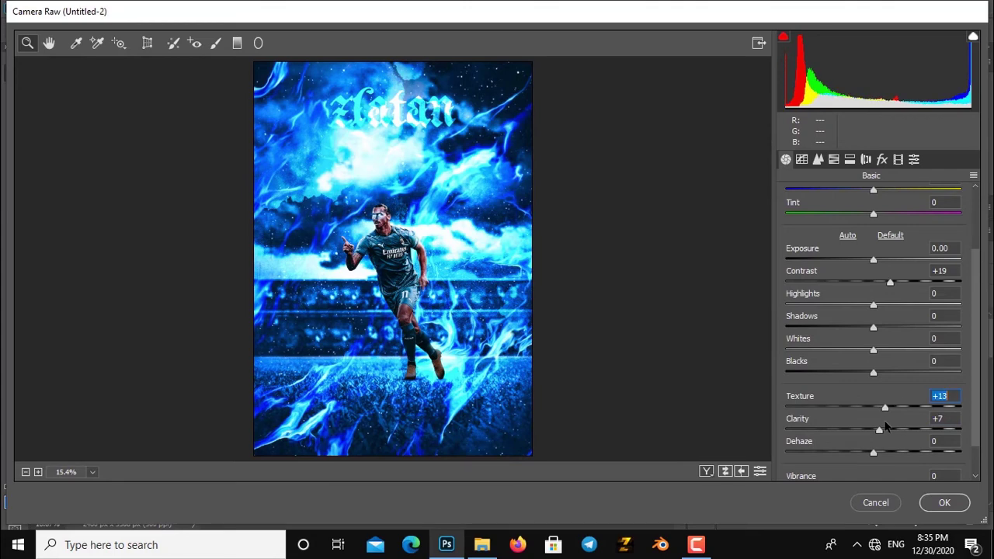
key("Tab")
type("7")
left_click_drag(879, 451, 898, 458)
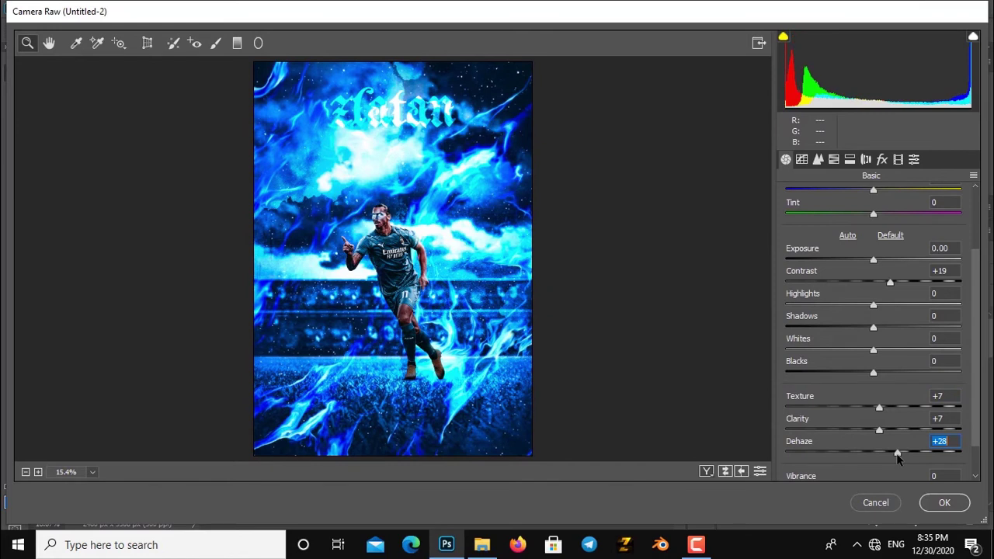
type("10")
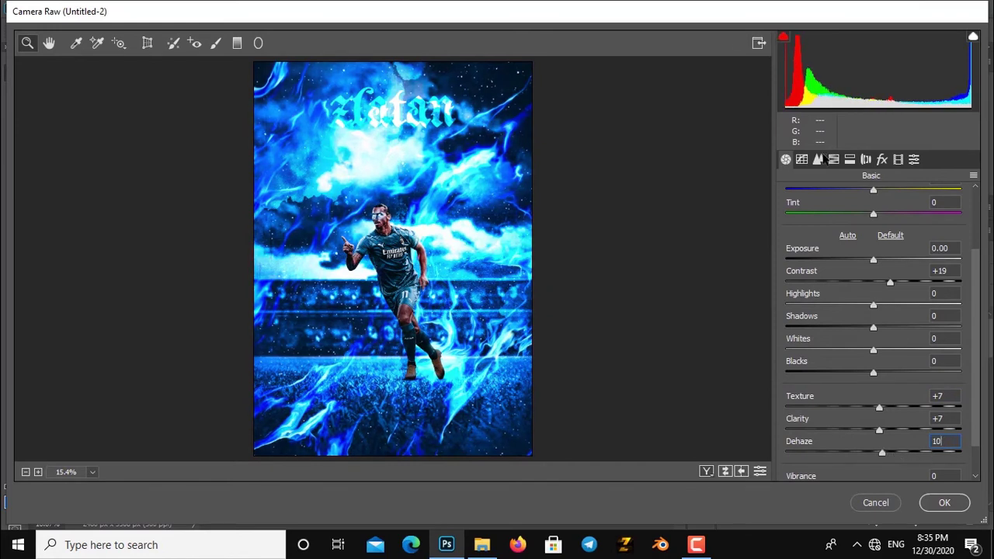
left_click(882, 160)
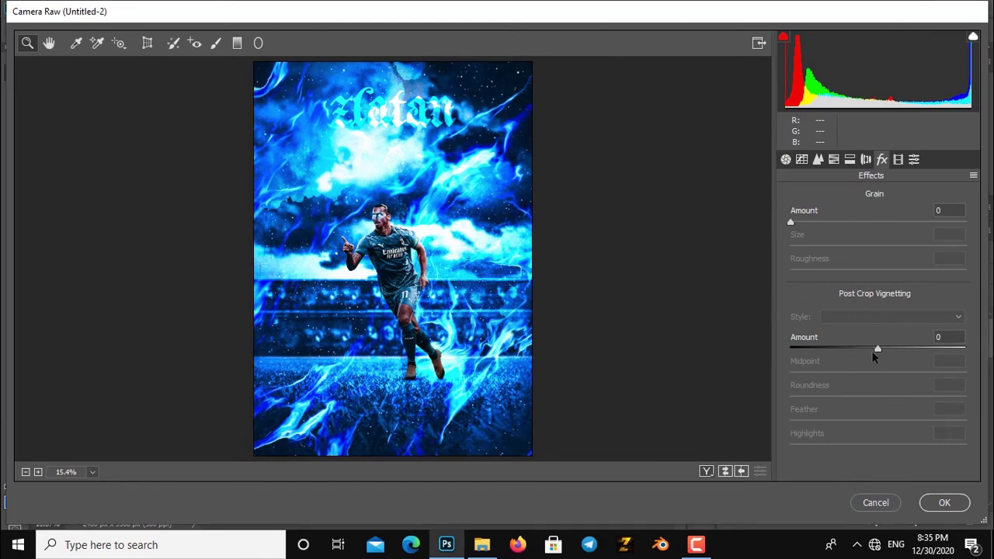
left_click_drag(868, 352, 859, 348)
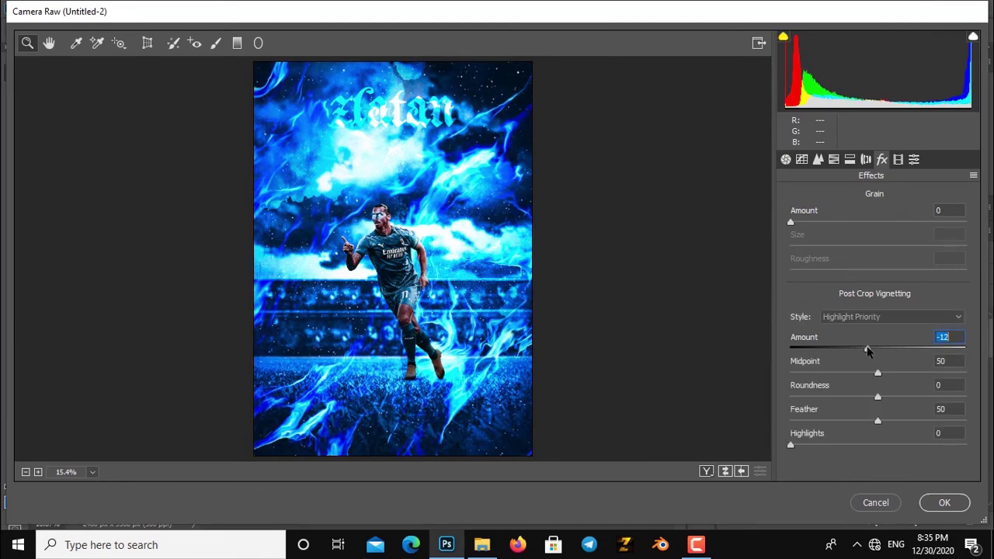
left_click_drag(860, 348, 868, 350)
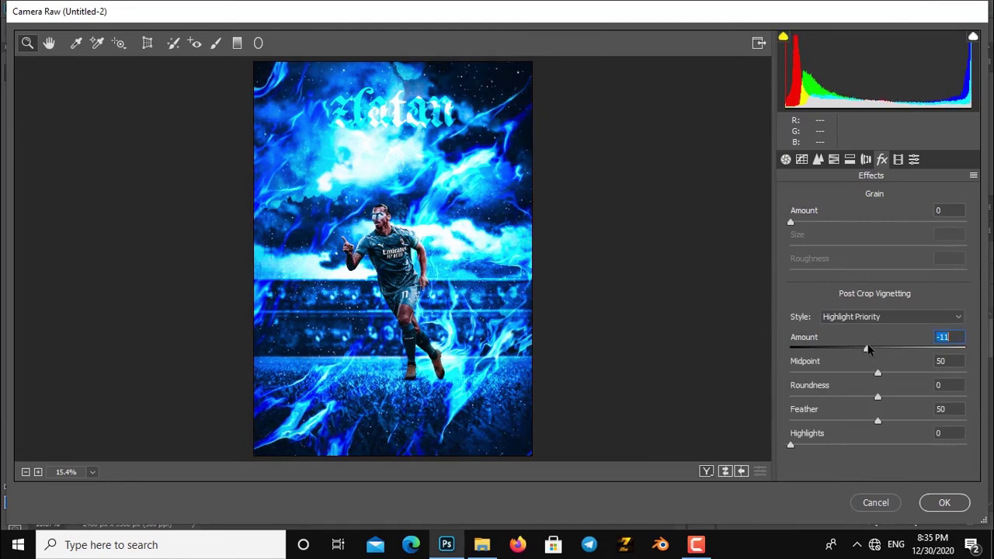
Step: In Camera Raw HSL, shift the Reds hue negative and raise Reds Luminance to +13
left_click(834, 159)
left_click(400, 182)
left_click(376, 369)
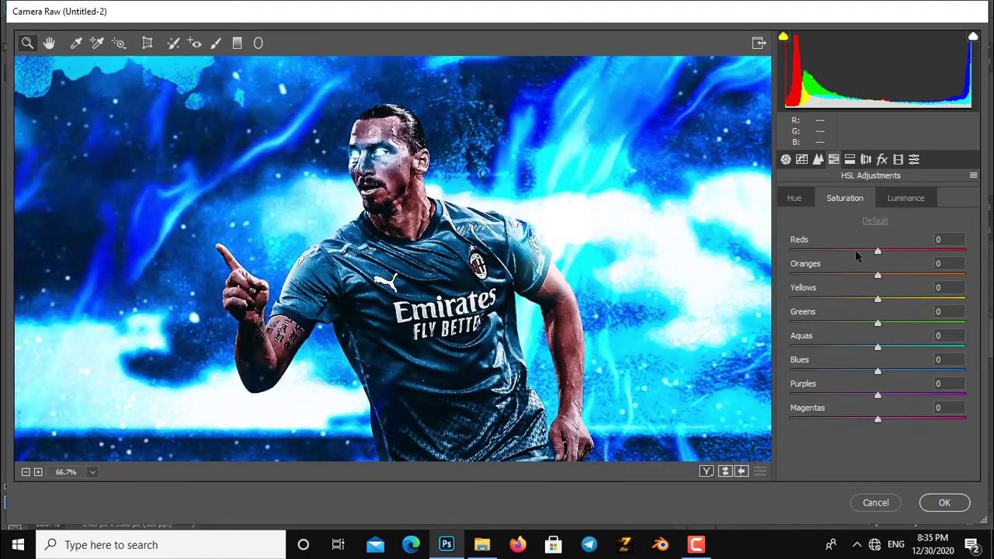
left_click(794, 201)
mouse_move(878, 252)
left_mouse_down()
mouse_move(831, 253)
mouse_move(888, 252)
mouse_move(877, 252)
left_mouse_up()
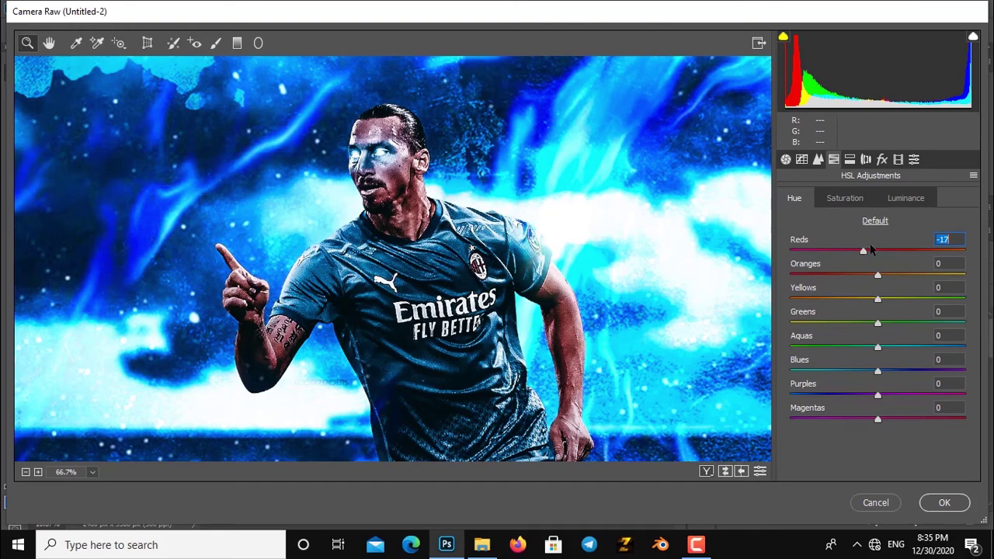
left_click(907, 199)
mouse_move(876, 251)
left_mouse_down()
mouse_move(830, 251)
mouse_move(891, 251)
left_mouse_up()
left_click(448, 252, "alt")
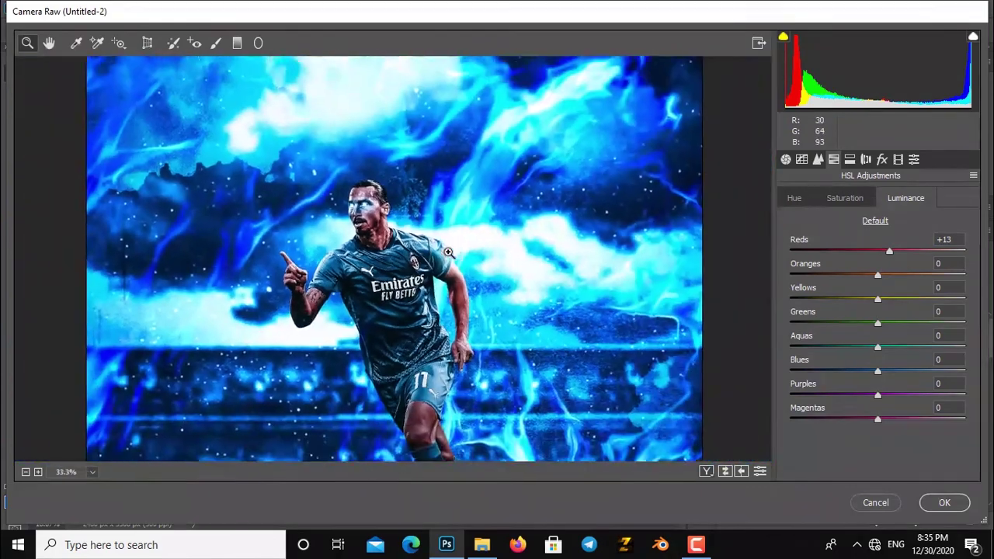
left_click(448, 251, "alt")
left_click(448, 252, "alt")
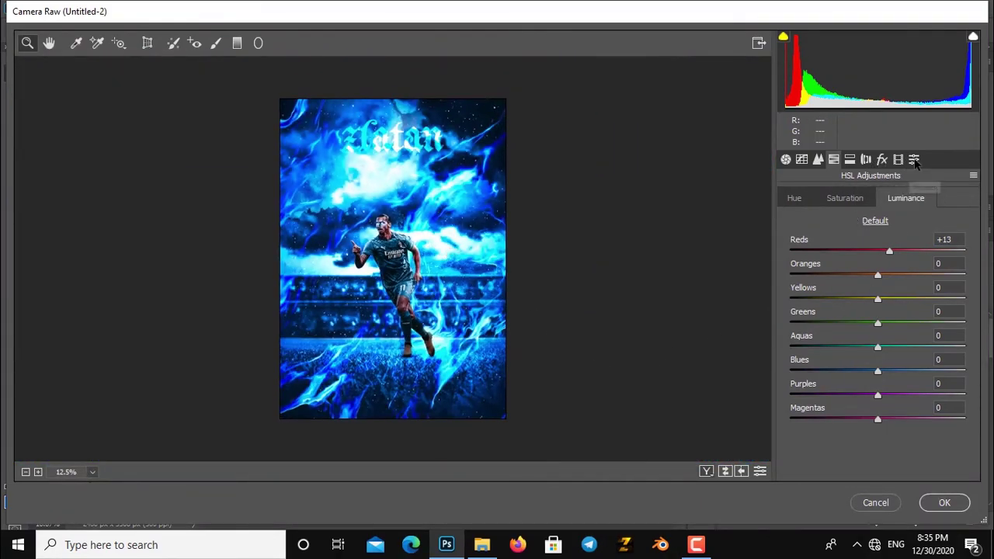
Step: Apply the Camera Raw grade to Layer 12 and add an empty layer above it
left_click(943, 501)
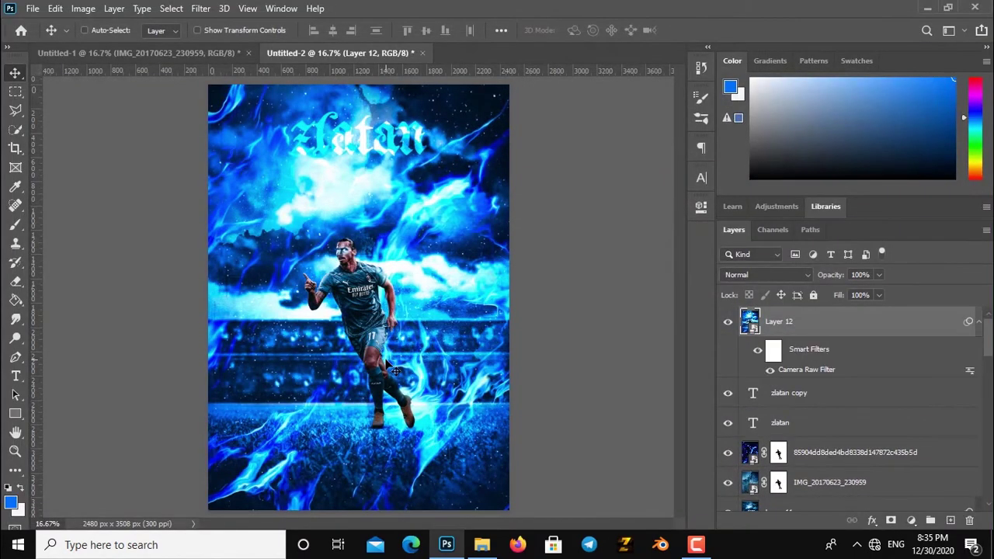
left_click(979, 323)
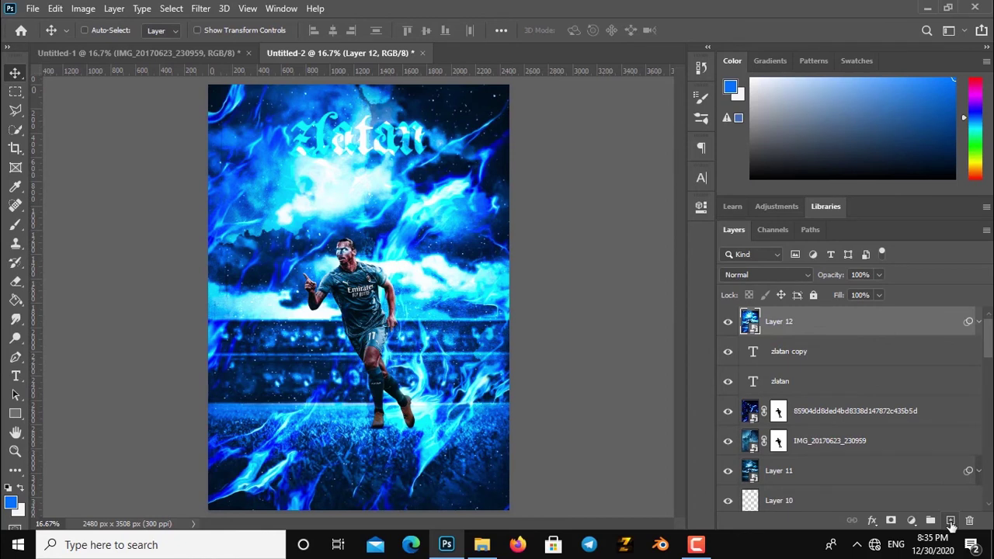
left_click(951, 521)
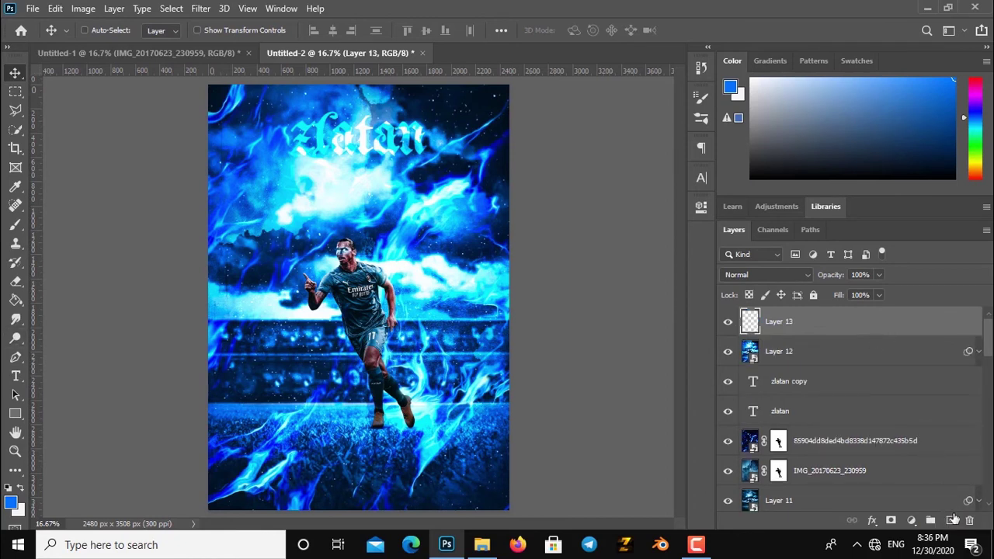
Step: Fill the new empty layer with flat mid grey using the Paint Bucket
left_click(16, 300)
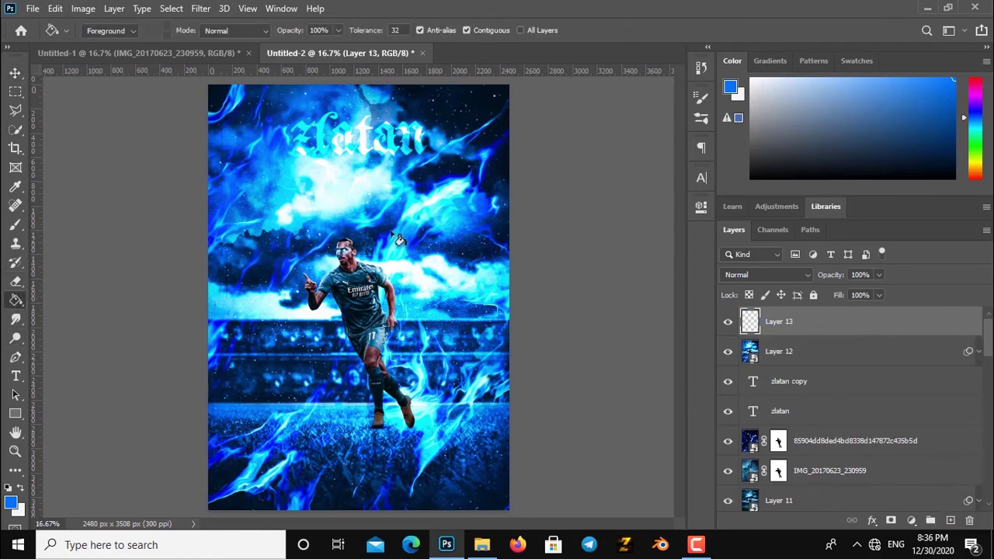
left_click_drag(817, 124, 727, 127)
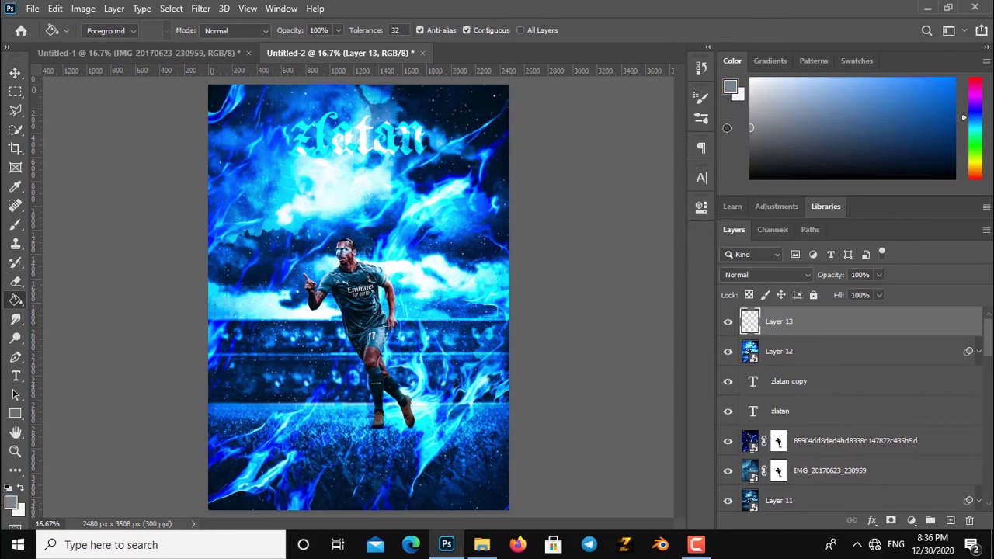
left_click(455, 191)
Step: Set the grey layer's blend mode to Soft Light and zoom in on the player
left_click(15, 72)
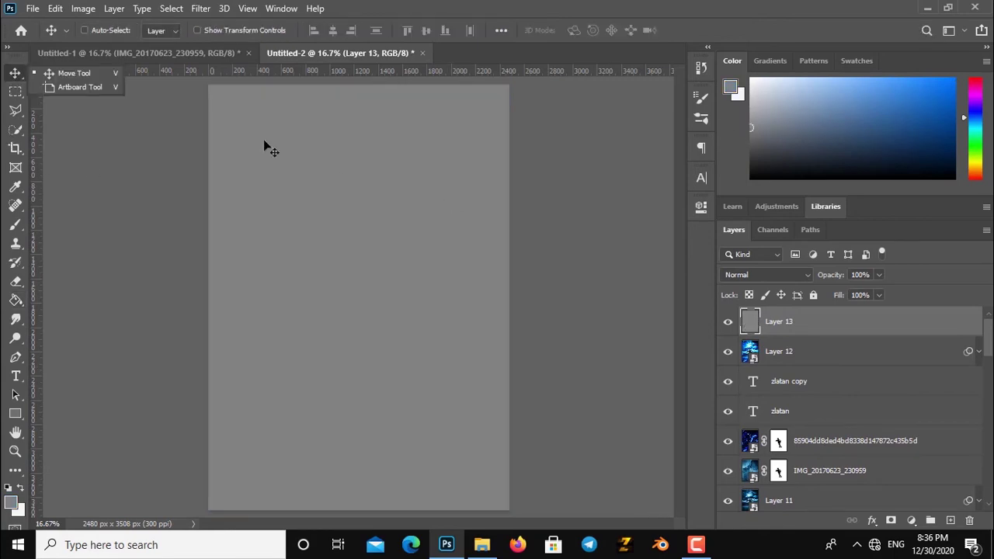
left_click(776, 275)
left_click(752, 351)
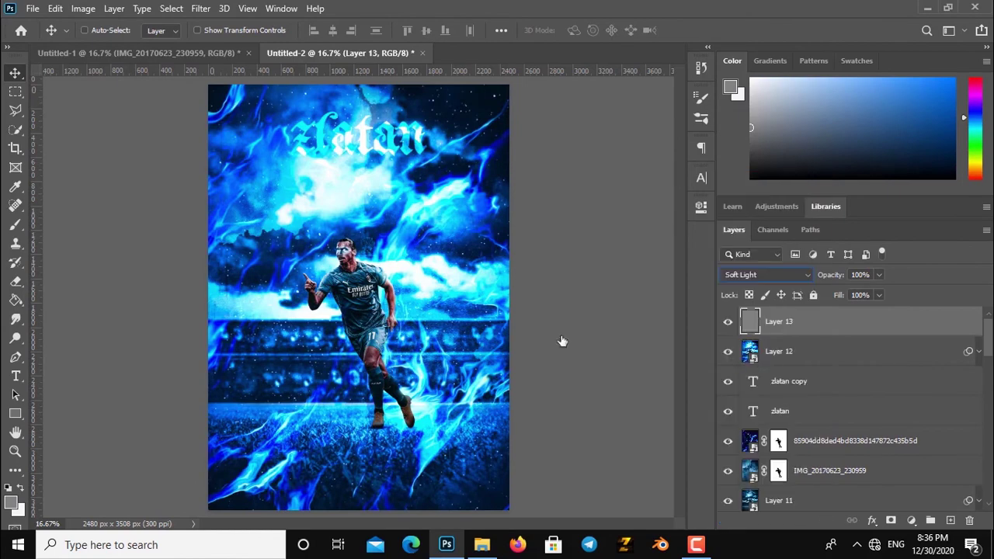
key("ctrl+plus")
key("ctrl+plus")
key("ctrl+plus")
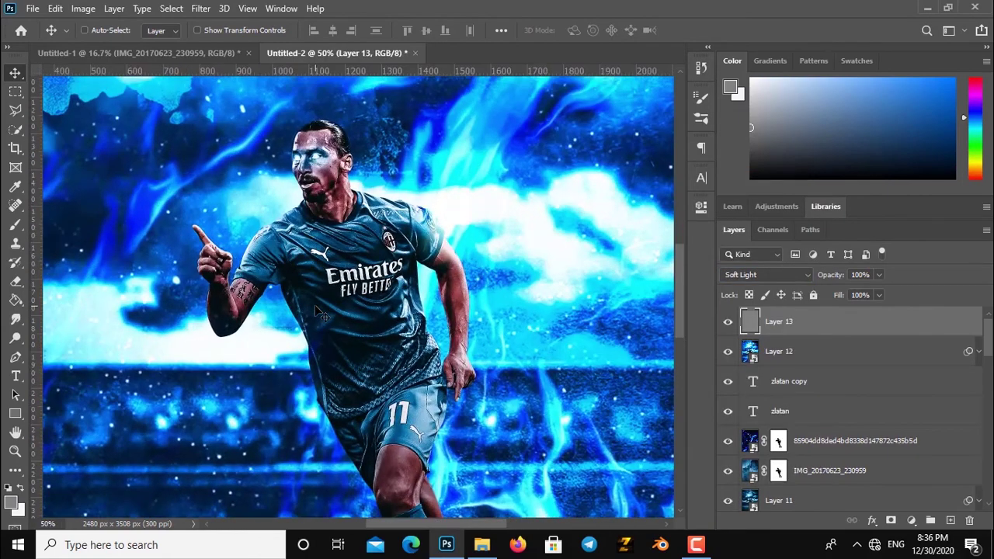
left_click_drag(324, 270, 355, 286)
key("ctrl+plus")
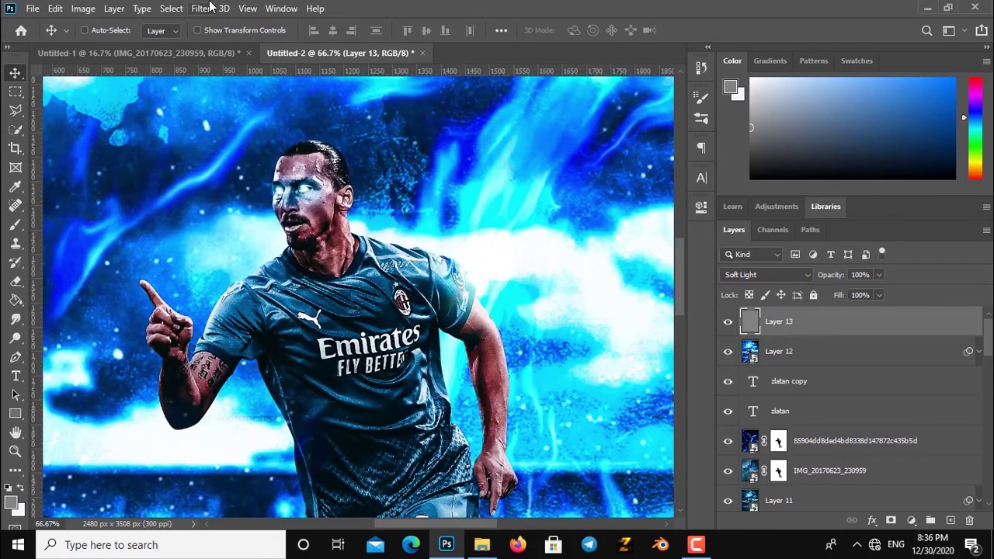
Step: Add about 17% Gaussian monochromatic noise to the grey Soft Light layer
left_click(200, 8)
mouse_move(230, 223)
left_click(404, 212)
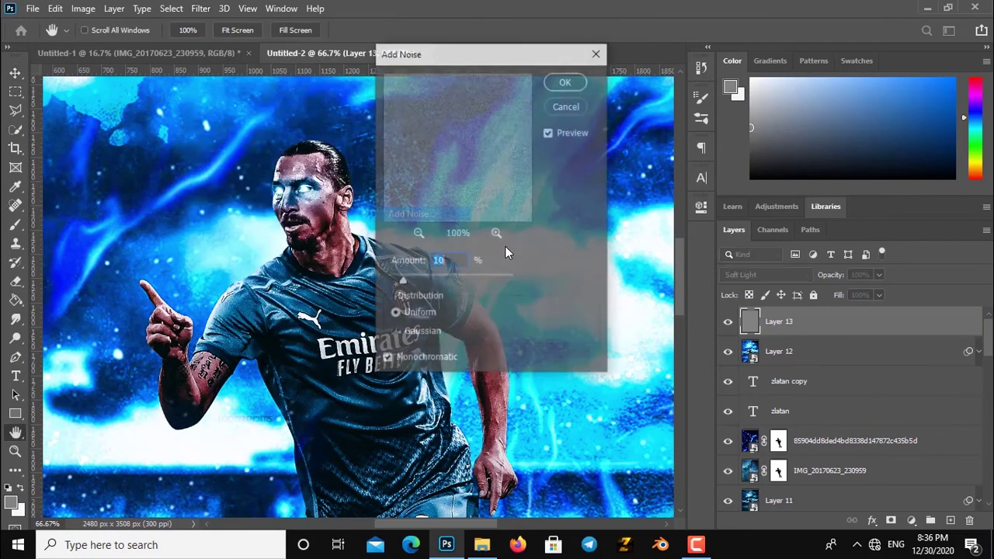
left_click_drag(406, 281, 459, 282)
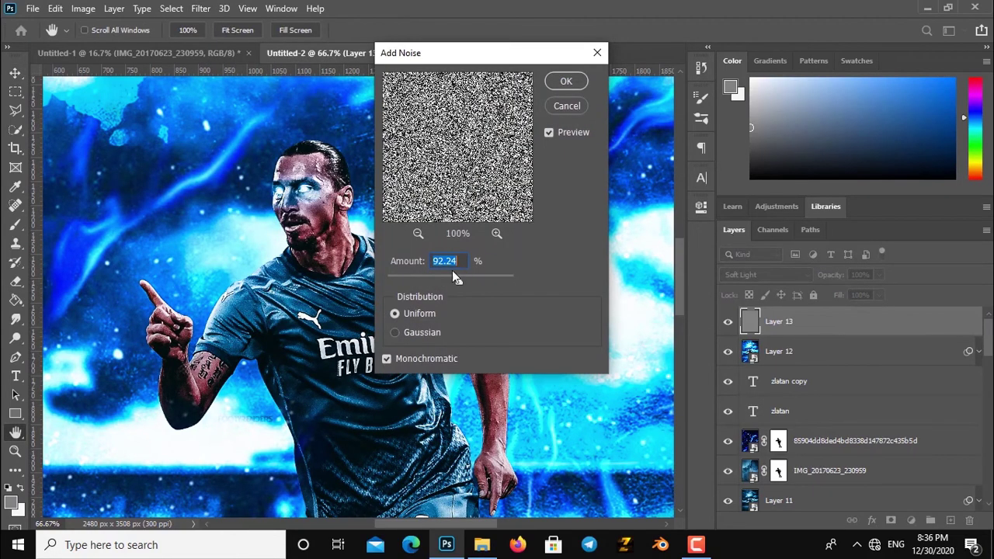
left_click(416, 331)
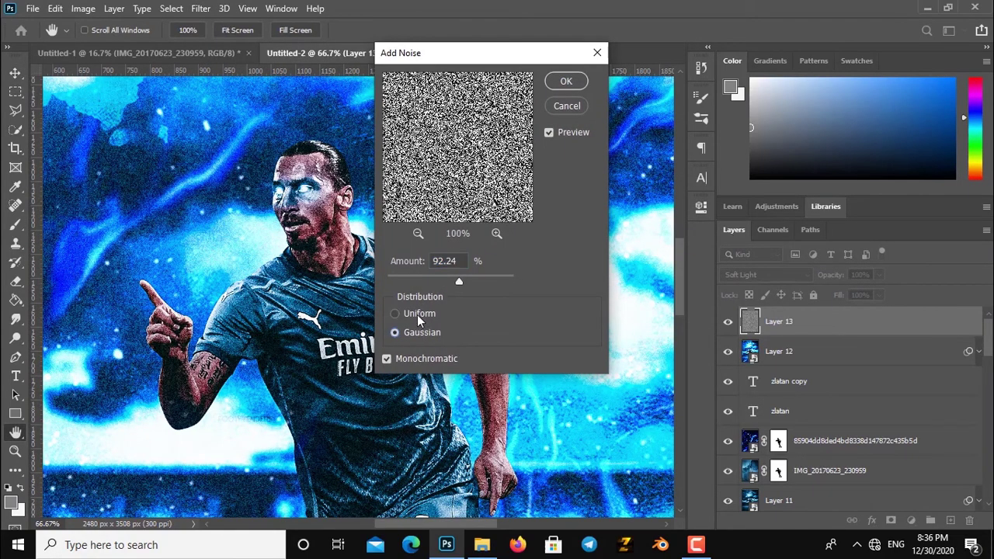
mouse_move(440, 281)
left_mouse_down()
mouse_move(423, 281)
mouse_move(402, 309)
left_mouse_up()
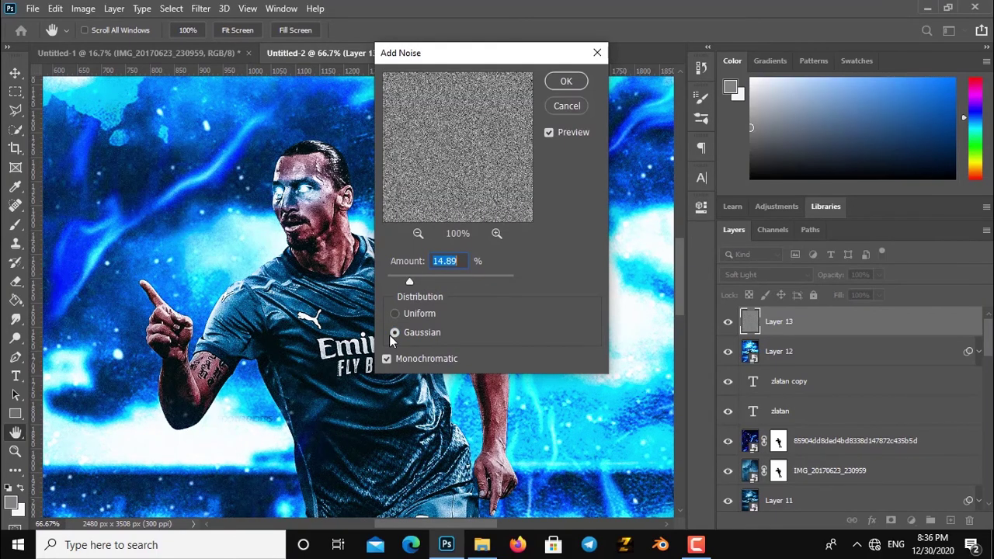
type("20")
key("BackSpace")
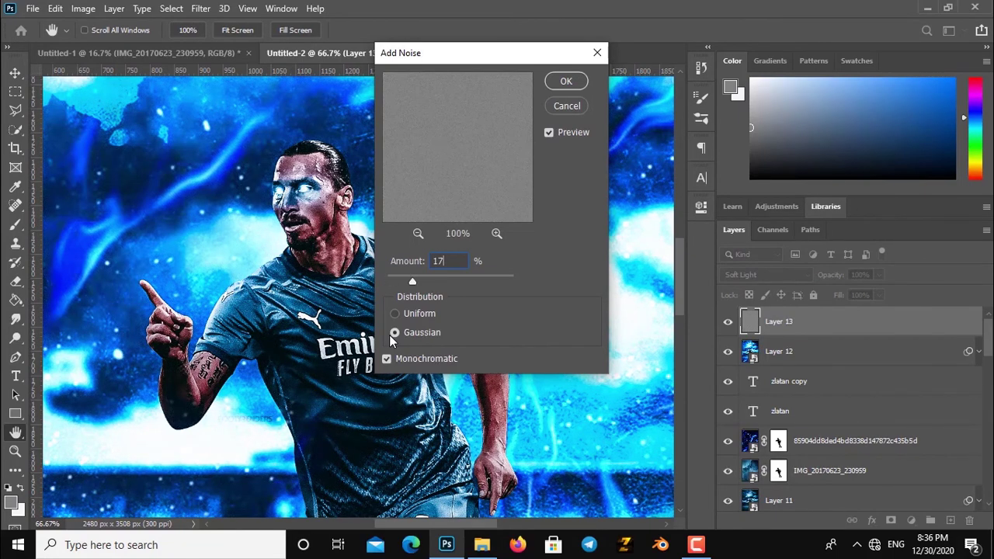
key("Return")
Step: Zoom out and create a new empty layer above the grain layer
scroll(390, 339, "down", 2)
scroll(391, 340, "down", 2)
scroll(390, 339, "down", 2)
scroll(390, 340, "down", 1)
left_click(952, 520)
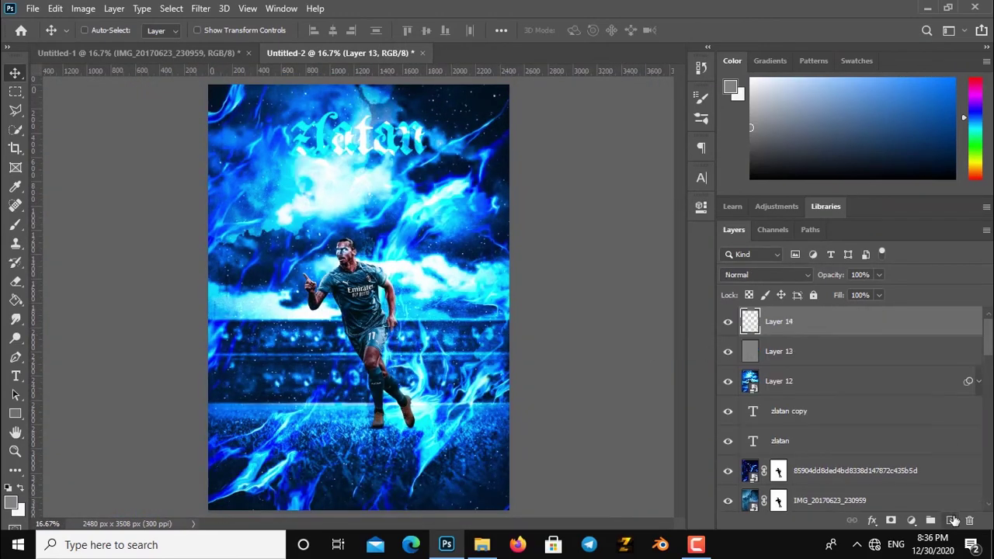
Step: Fill the new top layer with solid black after resetting colours to default
left_click(16, 319)
left_click(16, 299)
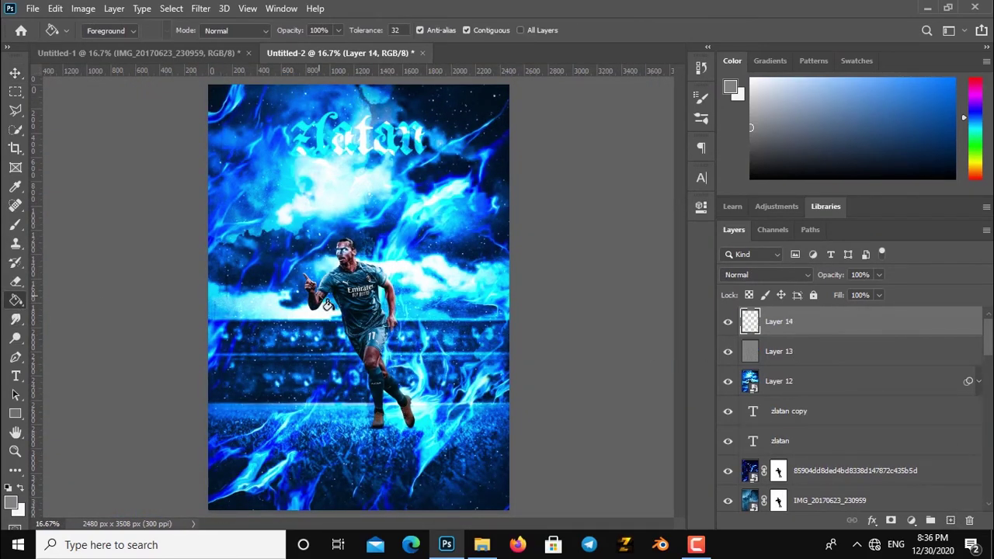
left_click(329, 305)
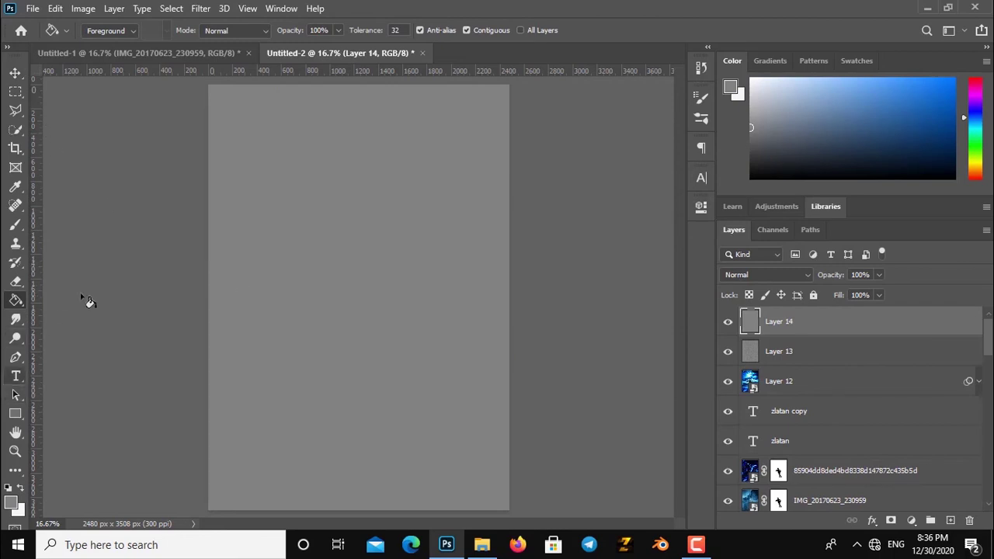
key("d")
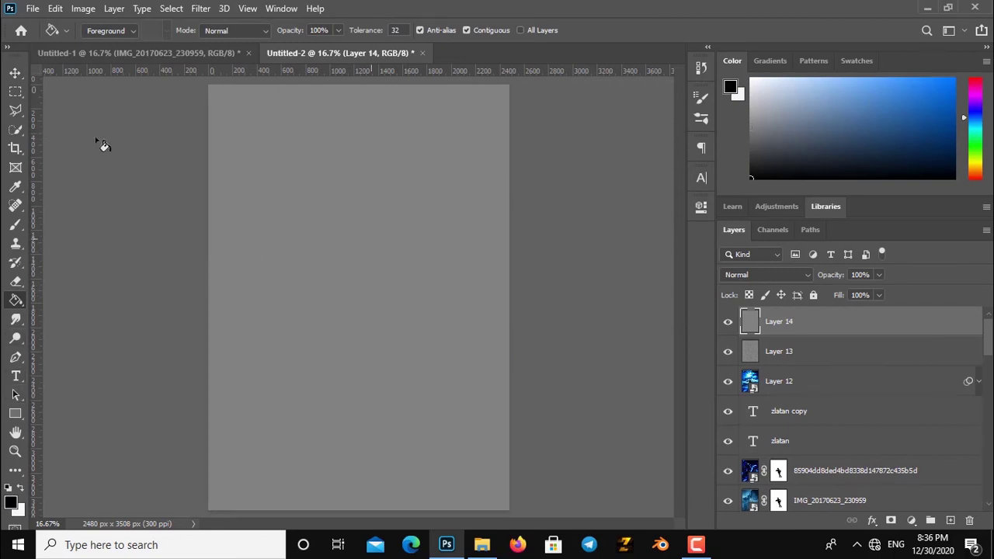
key("alt+BackSpace")
Step: Start a text layer on the black card with colour ffffff (white)
left_click(16, 376)
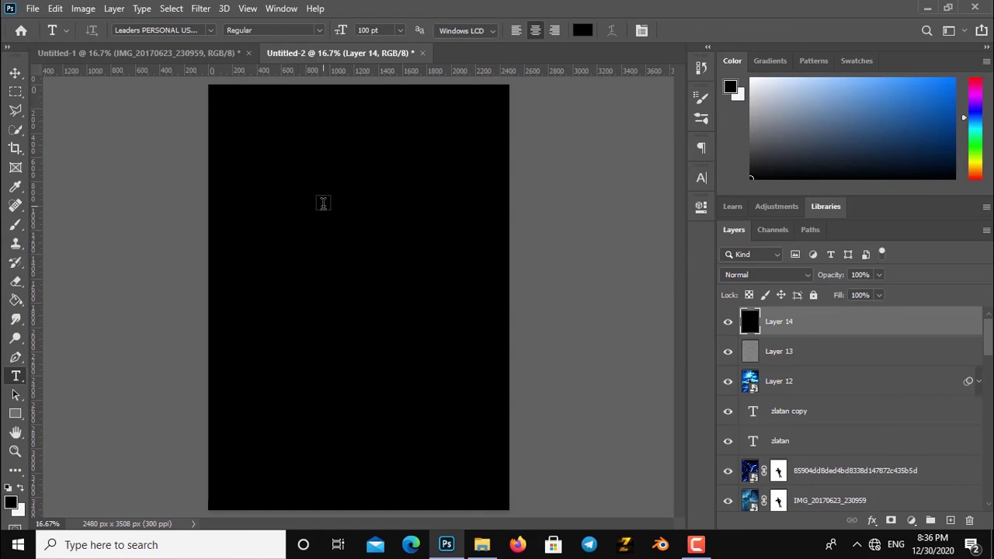
left_click(323, 205)
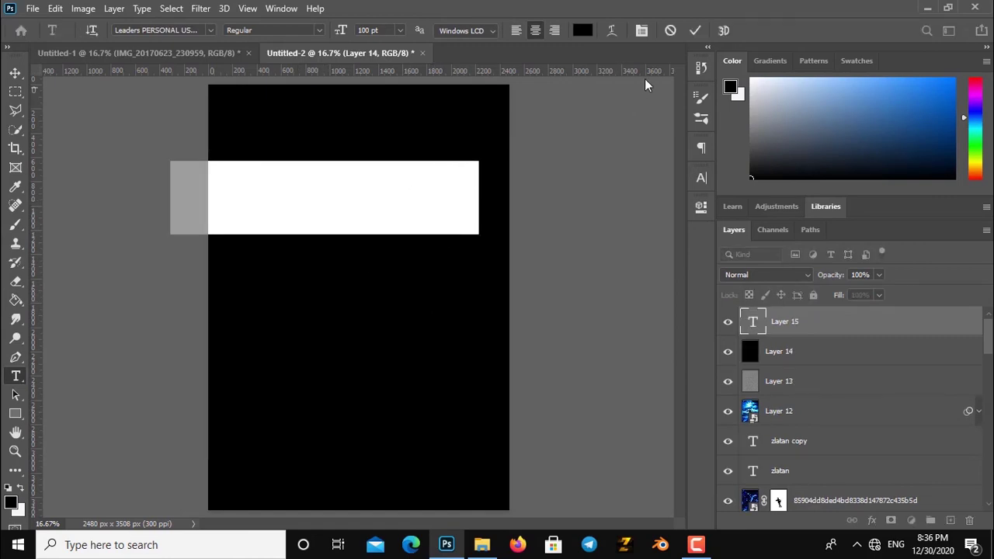
left_click(670, 31)
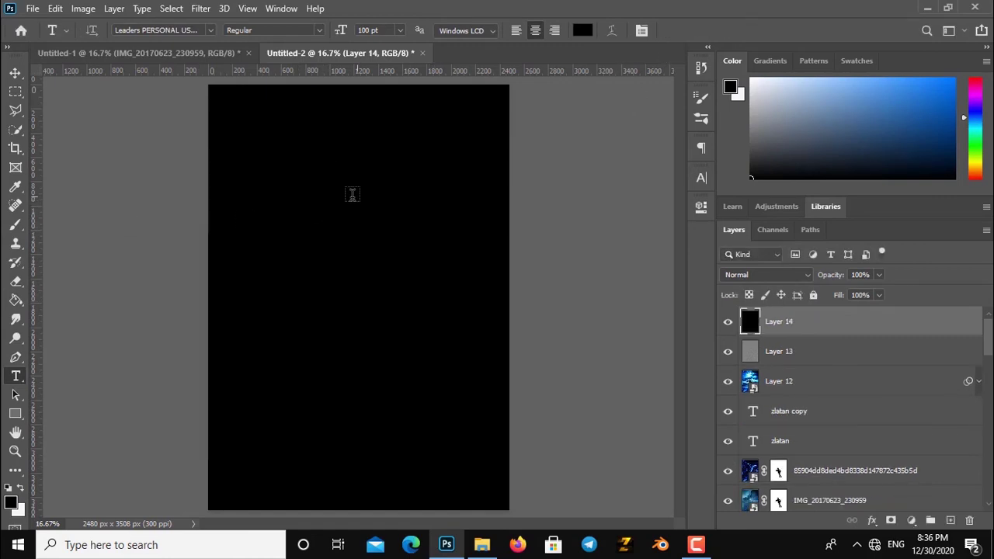
left_click(482, 225)
left_click(583, 31)
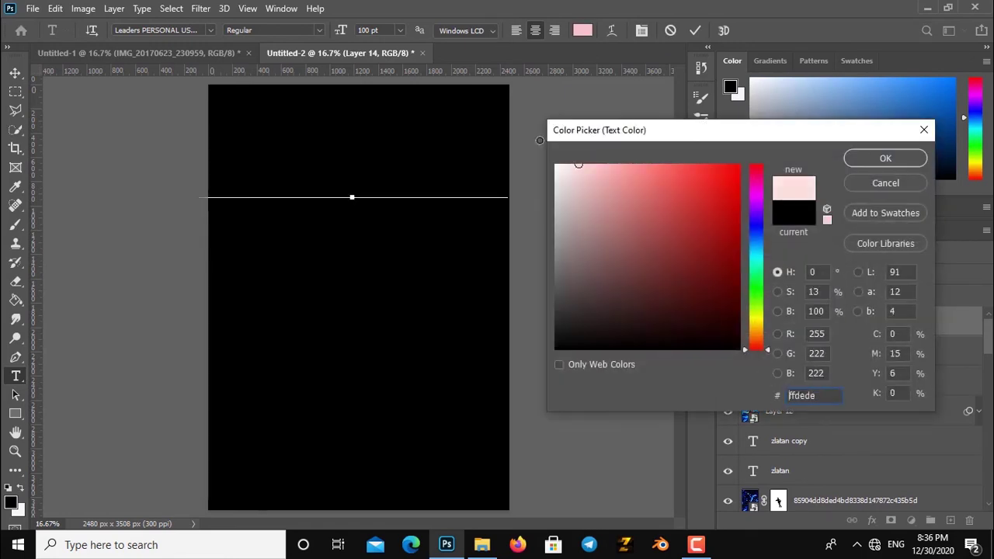
type("ffffff")
left_click(870, 158)
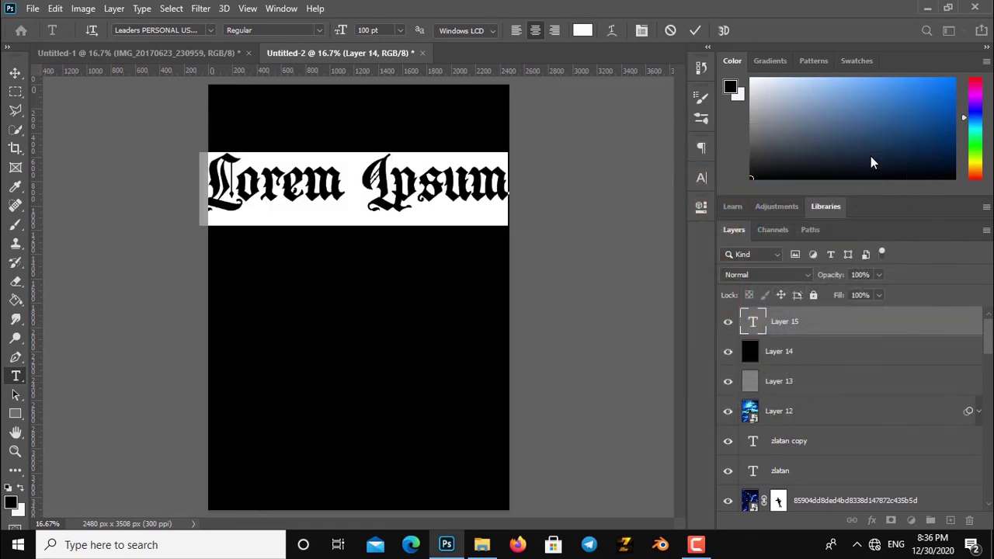
Step: Type the word 'thanks' on the black card
type("tham")
key("BackSpace")
type("nks")
key("BackSpace")
type("ks")
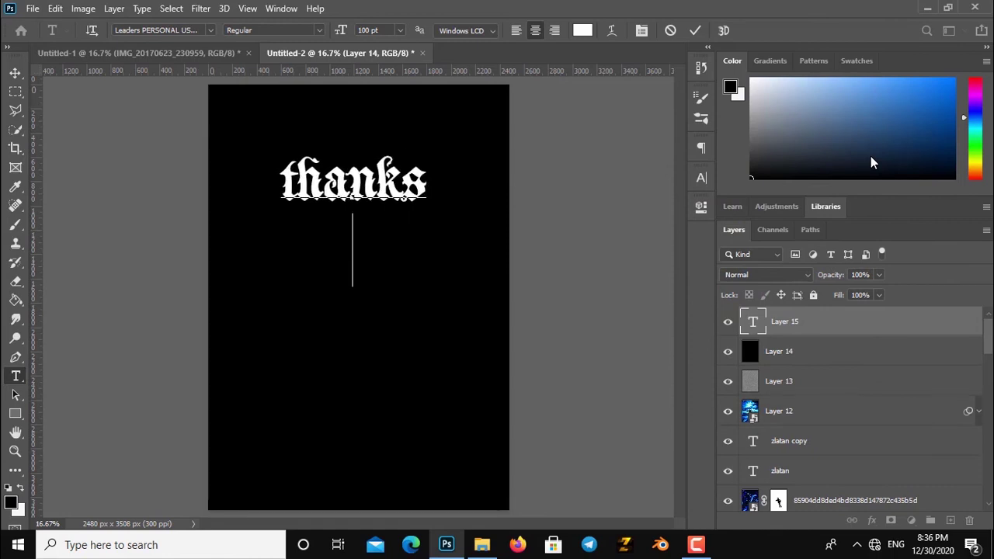
left_click(212, 30)
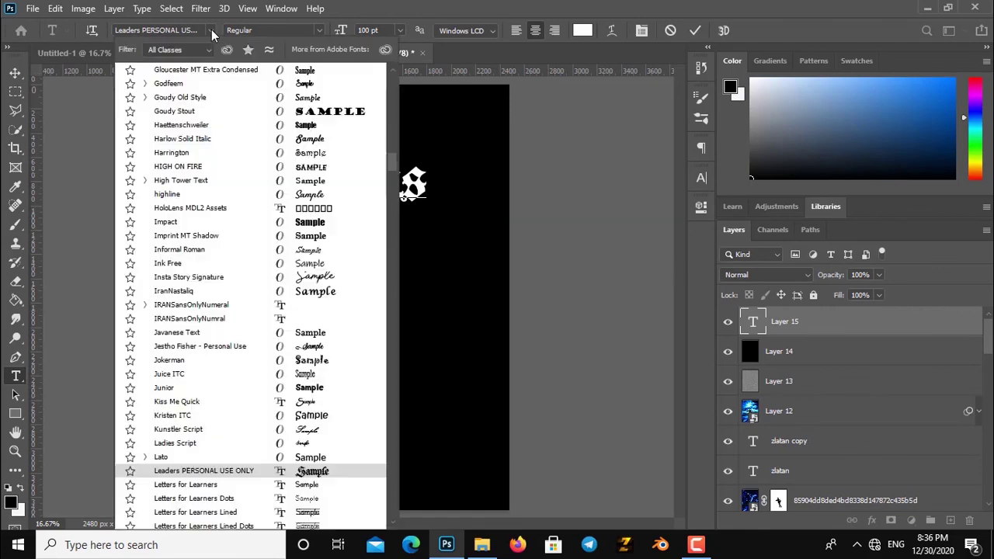
Step: Switch the font to Montserrat and type 'join to our channel' under thanks
left_click_drag(411, 162, 408, 60)
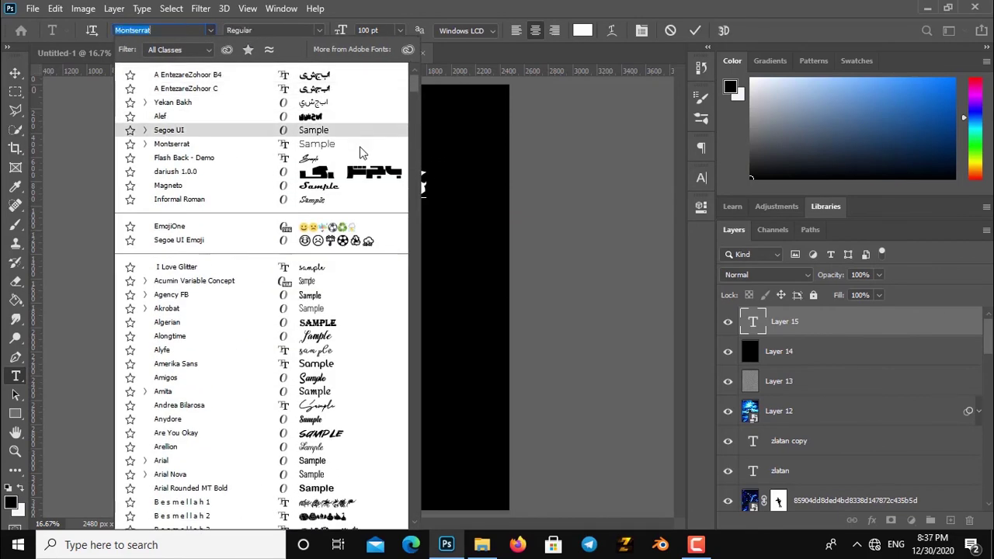
left_click(362, 145)
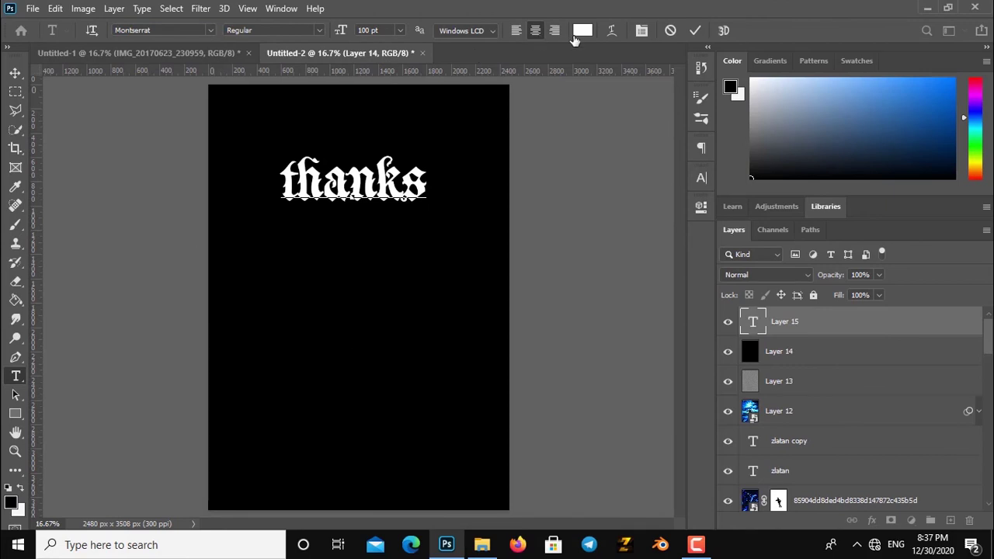
type("join")
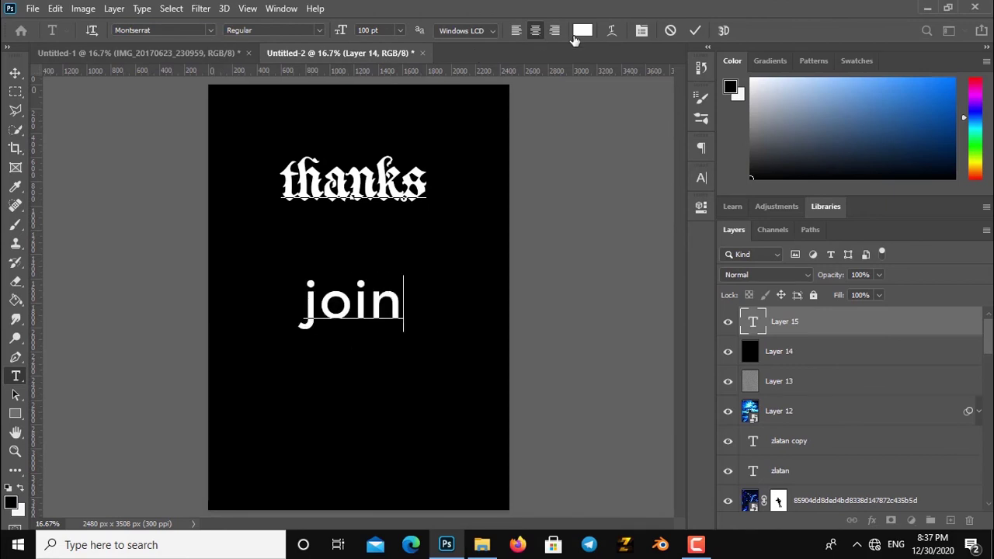
type(" to ")
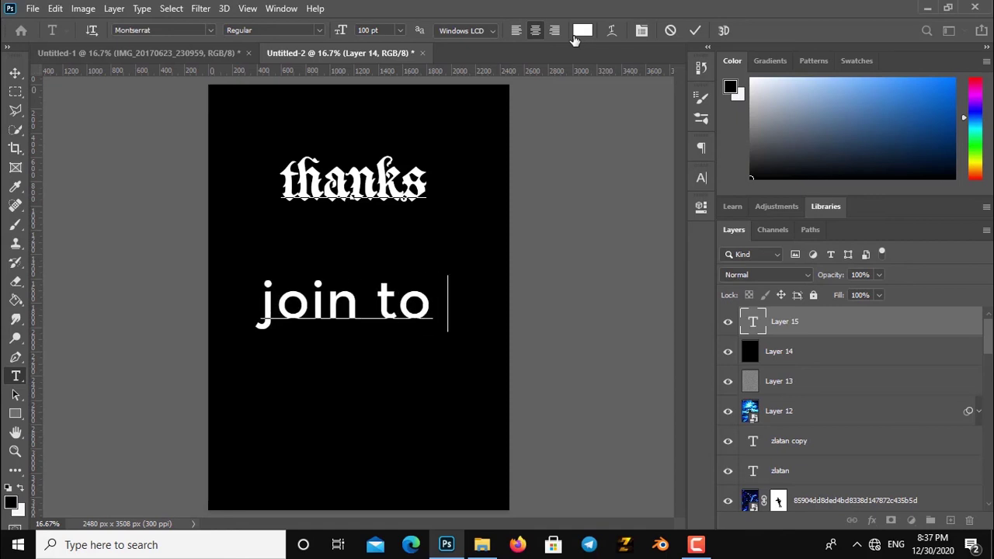
type("uor")
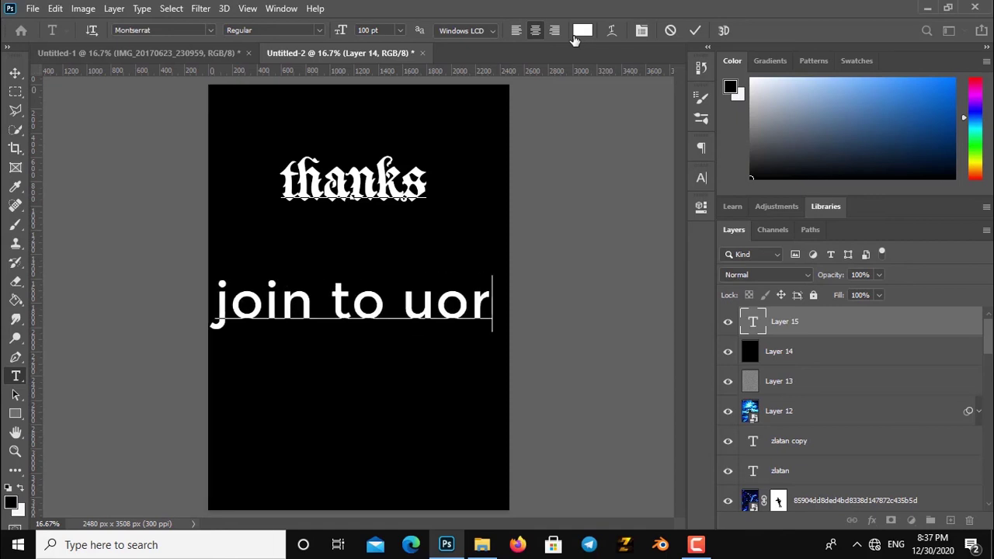
key("BackSpace")
key("BackSpace")
key("BackSpace")
type("our ")
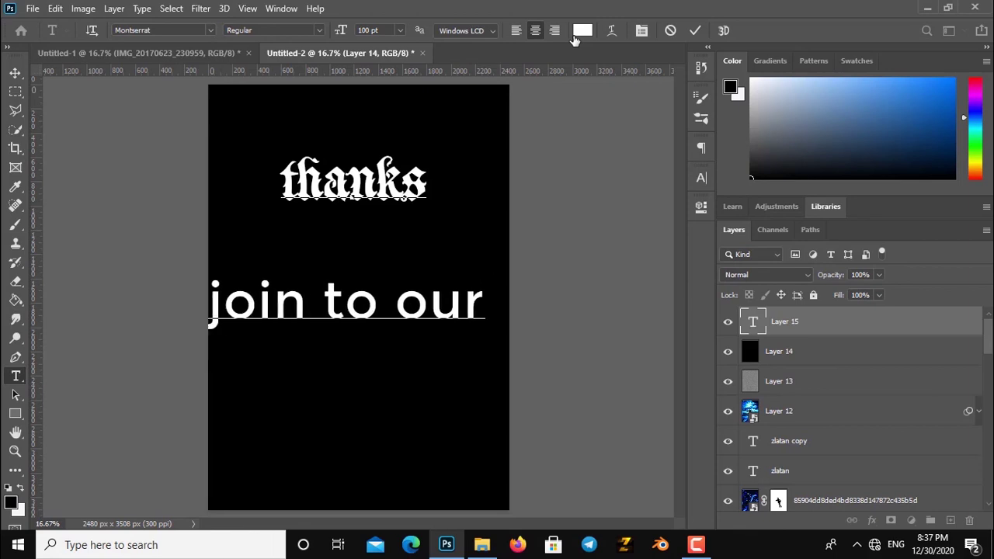
type("char")
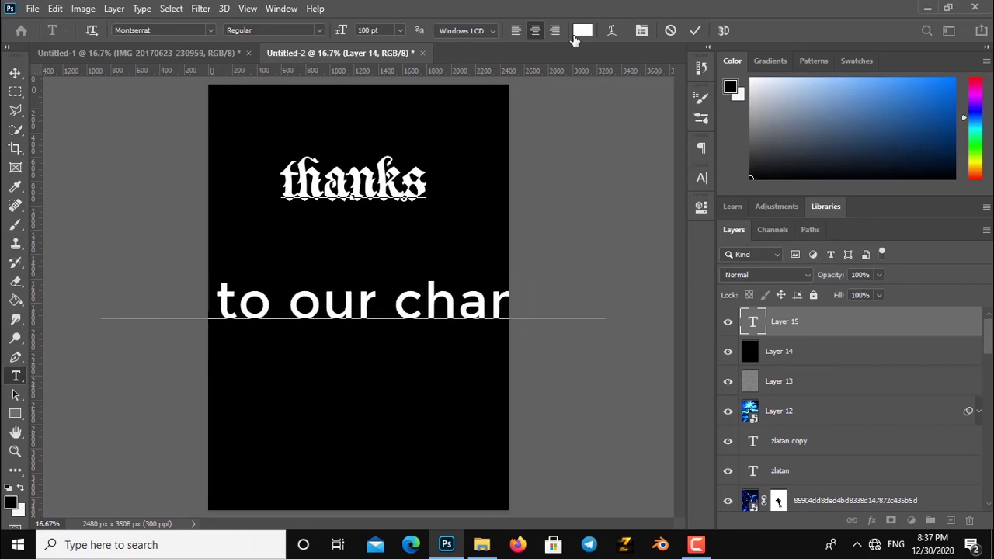
Step: Add the channel name on a new line and commit the text
key("Return")
type("al")
key("BackSpace")
key("BackSpace")
type("Alireza")
type("Kordan")
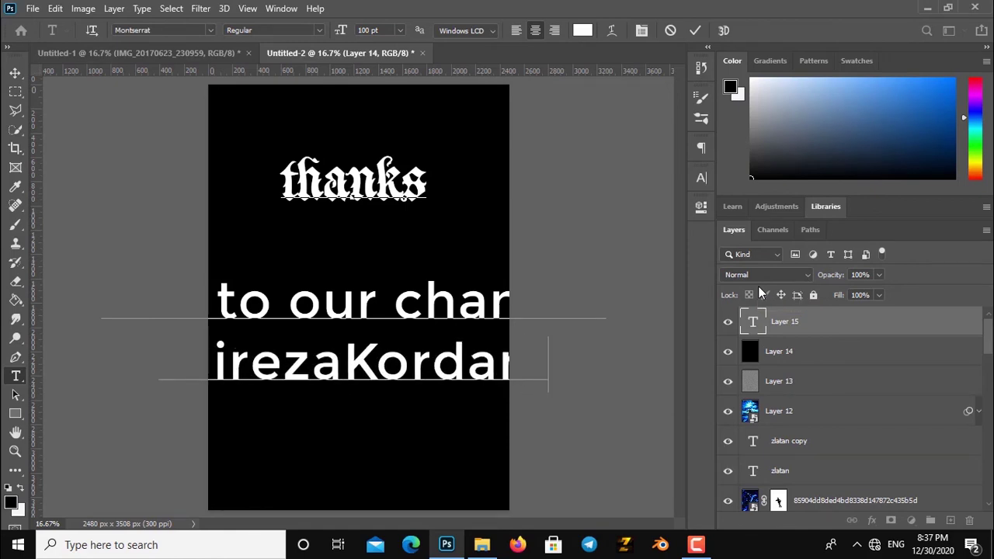
left_click(753, 322)
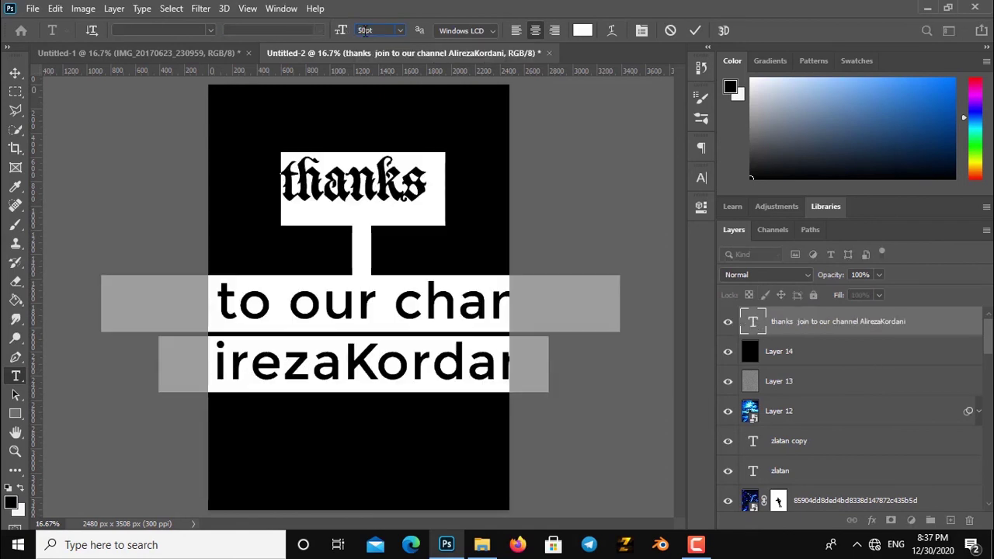
Step: Set the text to 50 pt, make the channel lines Black weight, and remove the blank line
key("Return")
left_click(366, 288)
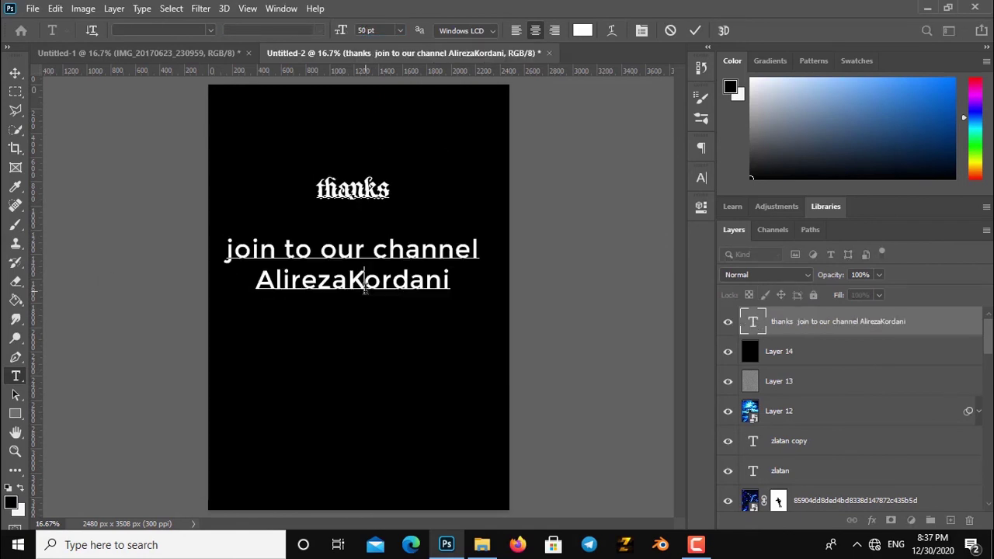
double_click(406, 286)
left_click_drag(455, 282, 265, 255)
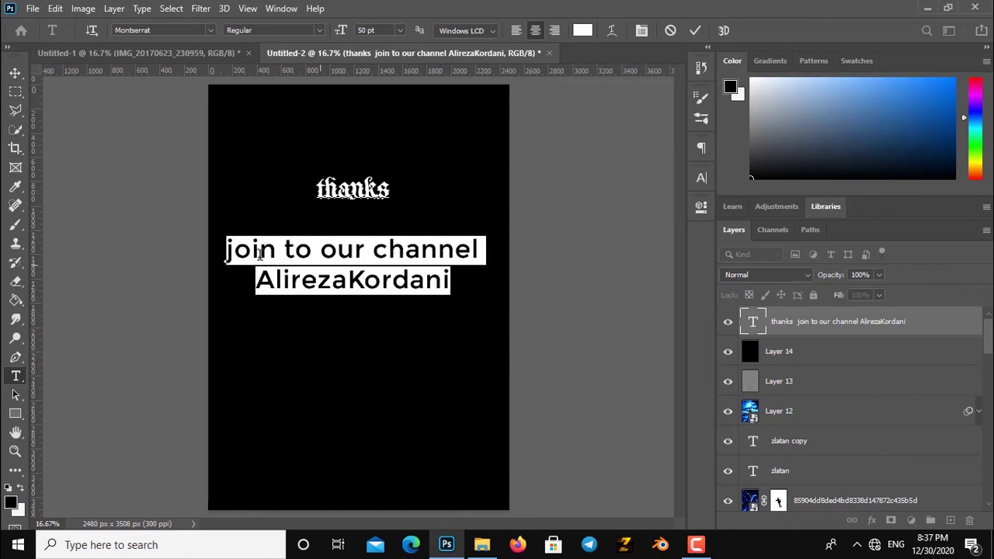
left_click(318, 30)
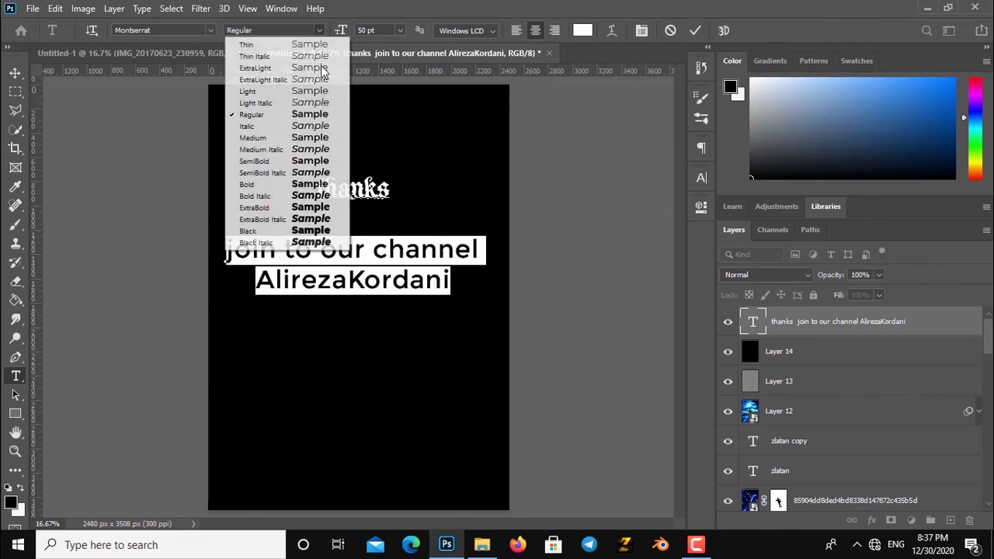
left_click(313, 231)
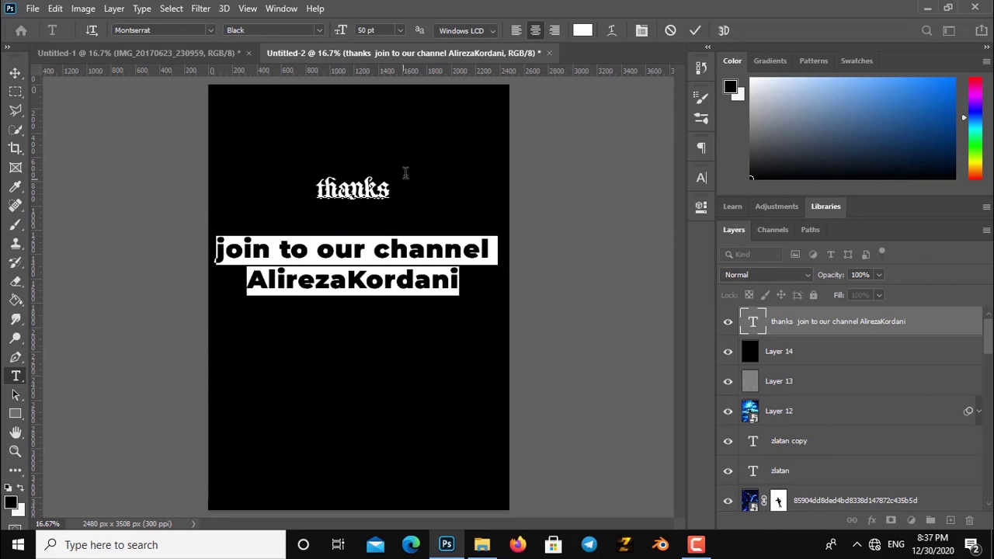
key("Up")
key("BackSpace")
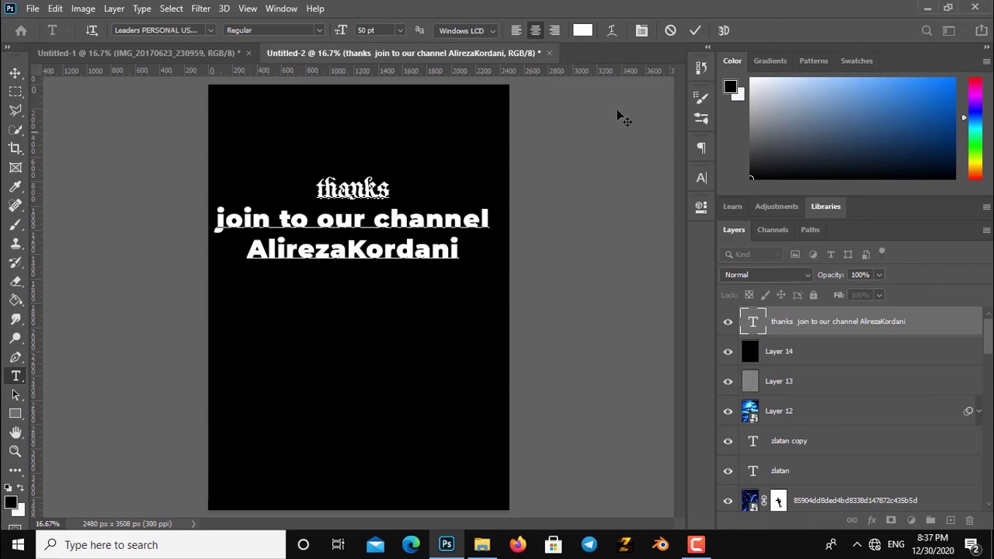
left_click(695, 30)
Step: Move the text block down to the card's centre, then select the whole canvas
left_click(16, 73)
left_click_drag(310, 240, 317, 320)
left_click(15, 91)
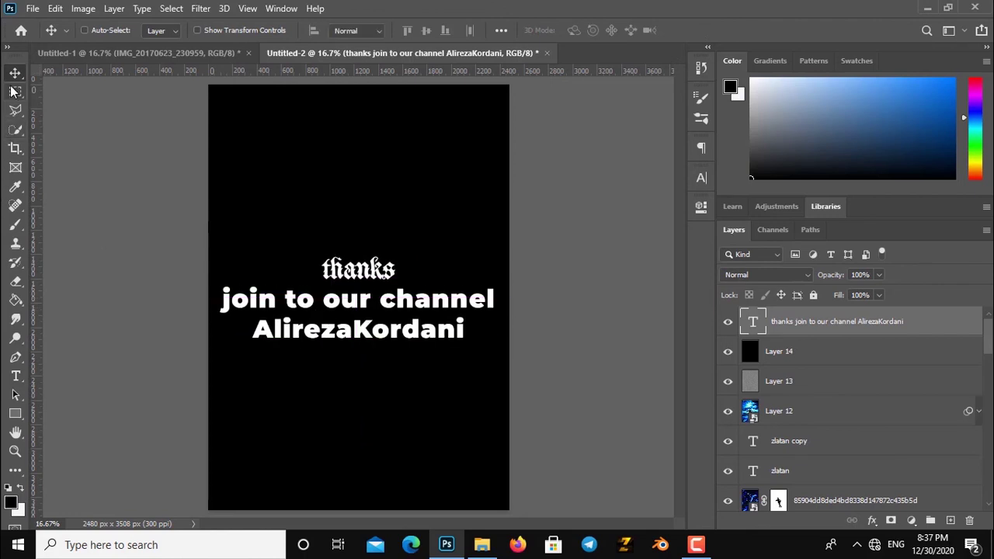
left_click_drag(184, 84, 513, 514)
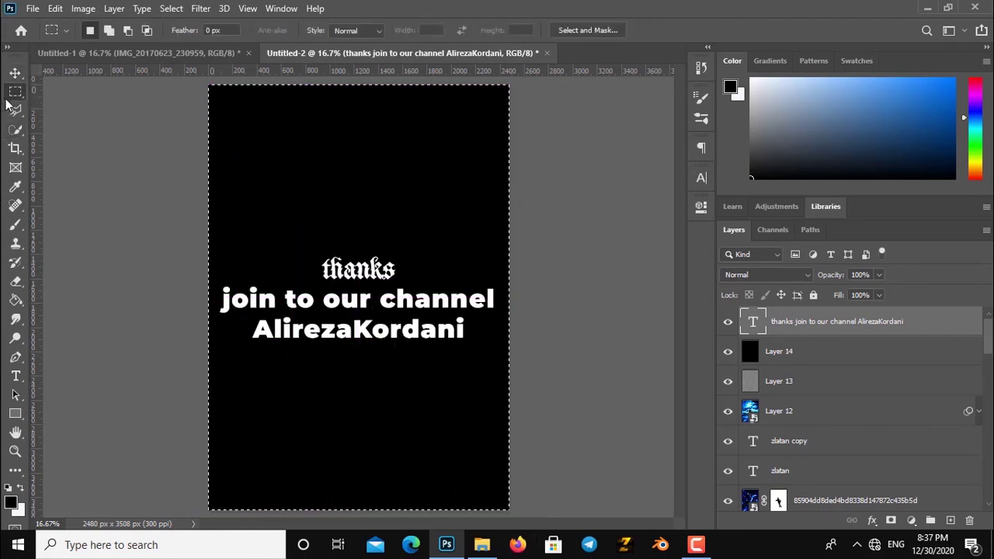